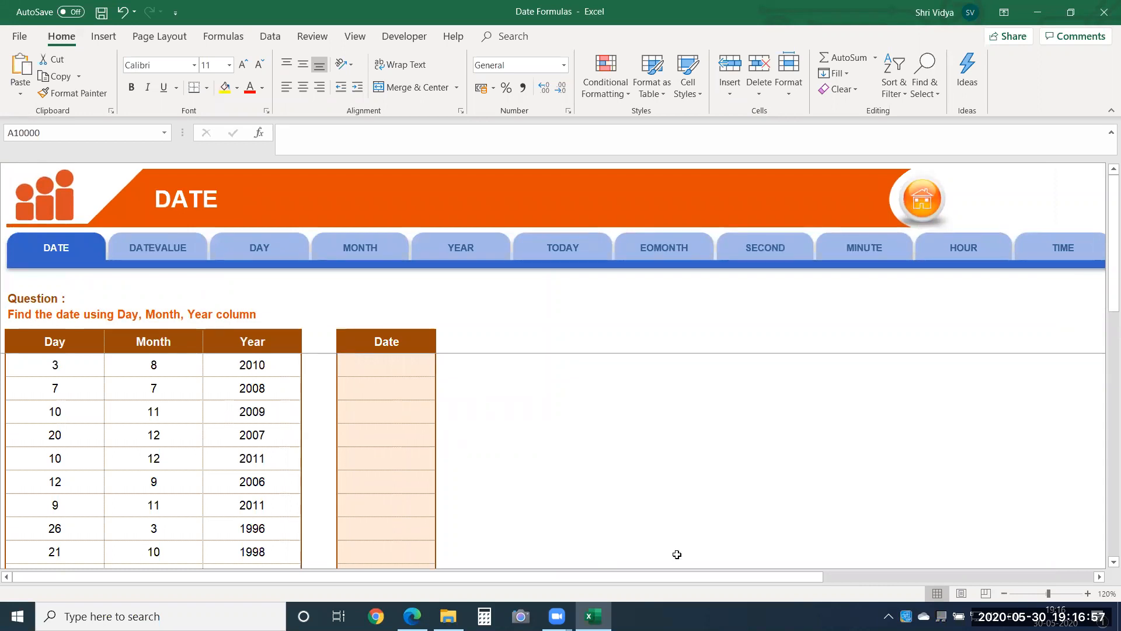
Step: Enter the formula =DATE(D8,C8,B8) in the first cell of the Date column, F8, to combine year, month and day
left_click_drag(760, 577, 737, 576)
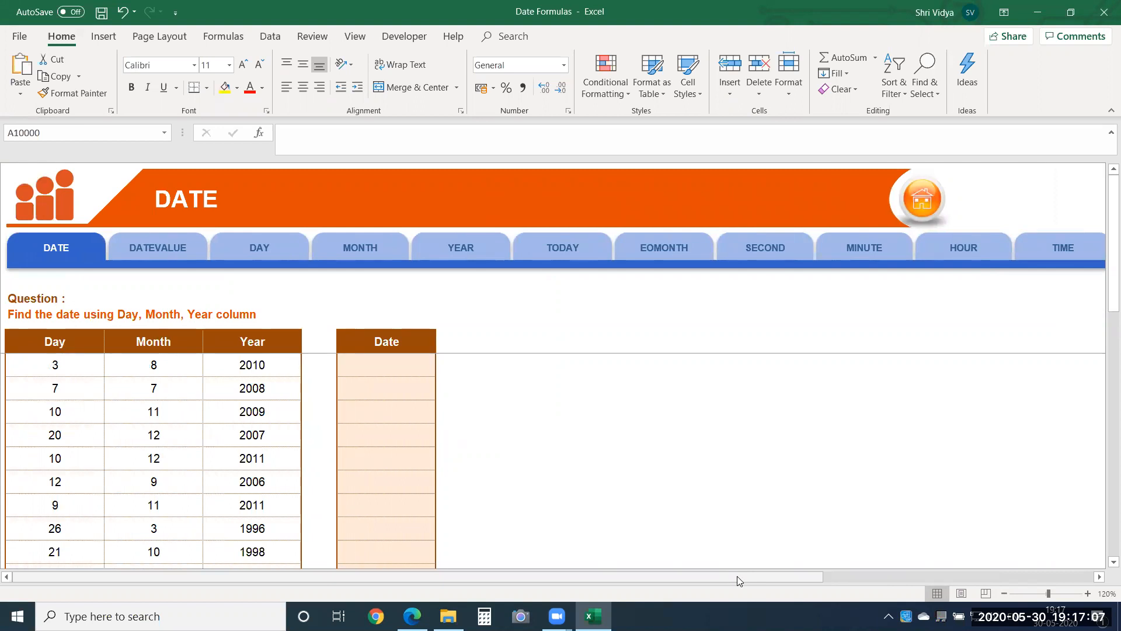
left_click(384, 365)
type("=dat")
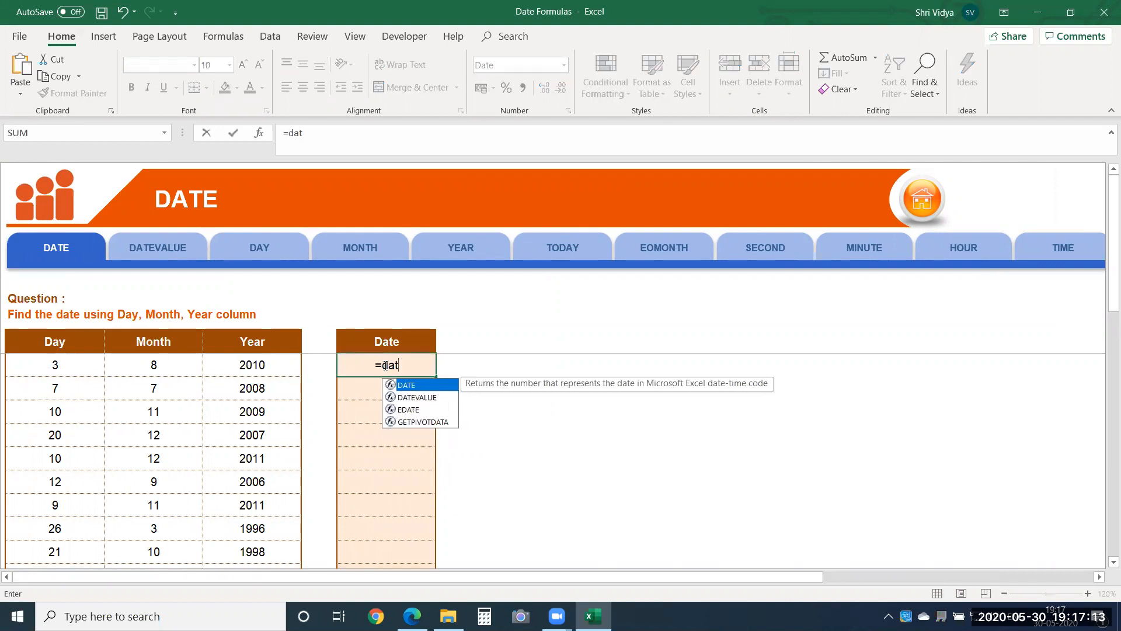
key("Tab")
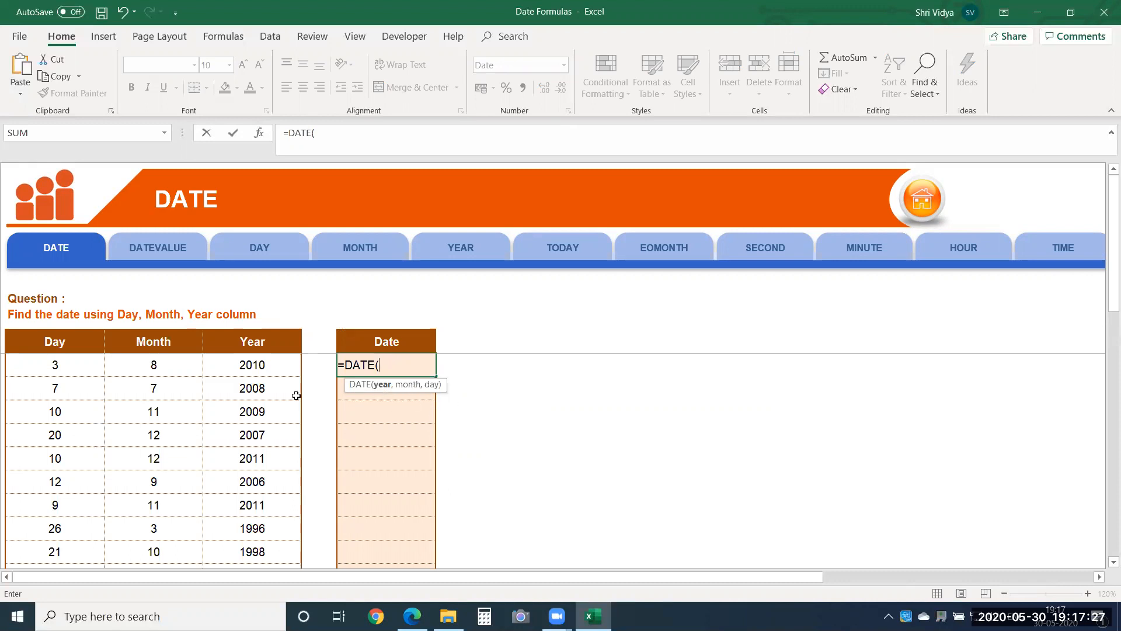
left_click(286, 365)
type(",")
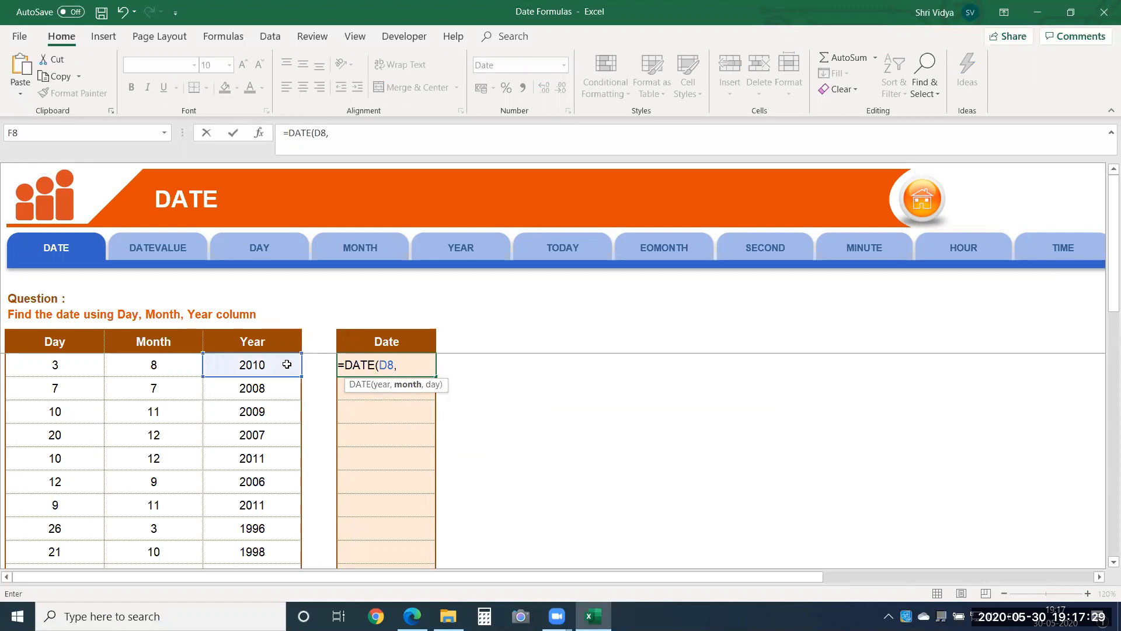
left_click(174, 371)
type(",")
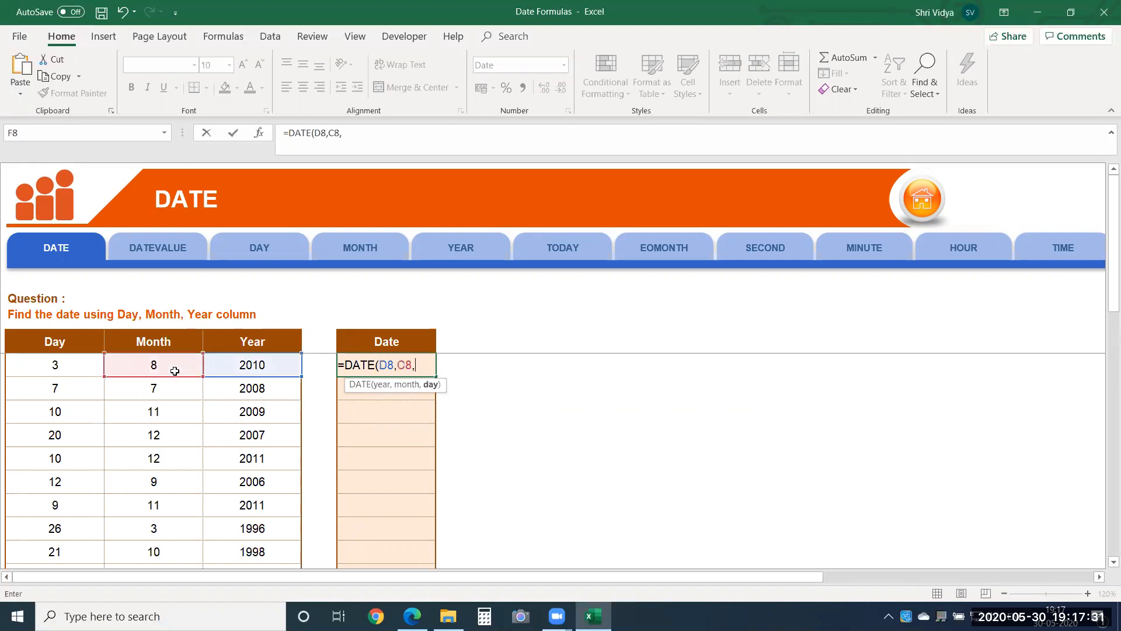
left_click(80, 361)
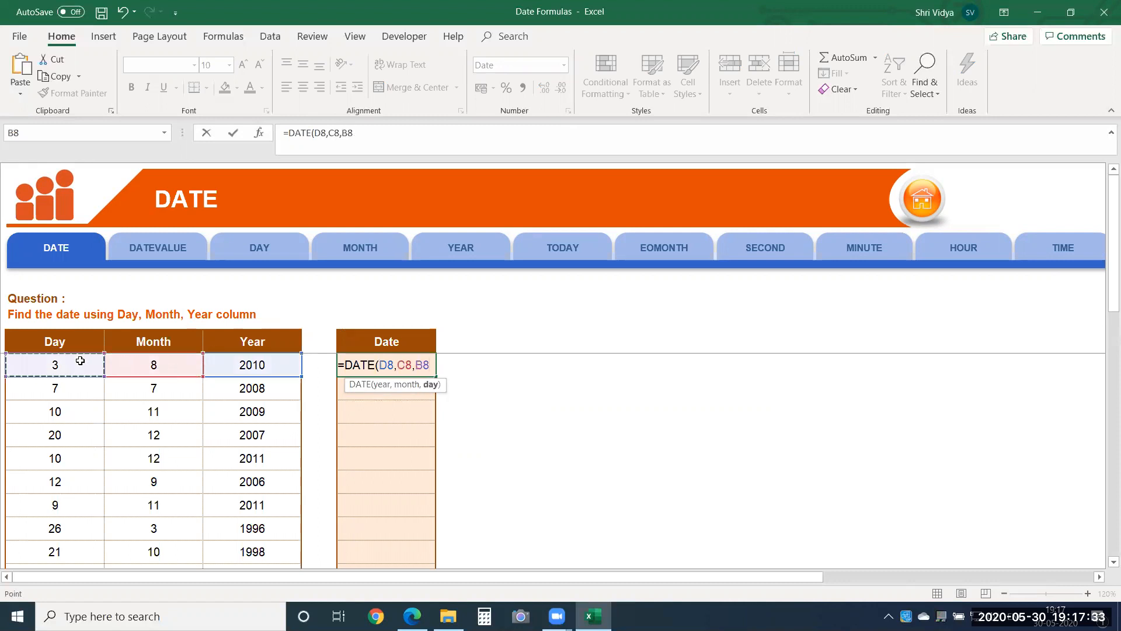
key("Return")
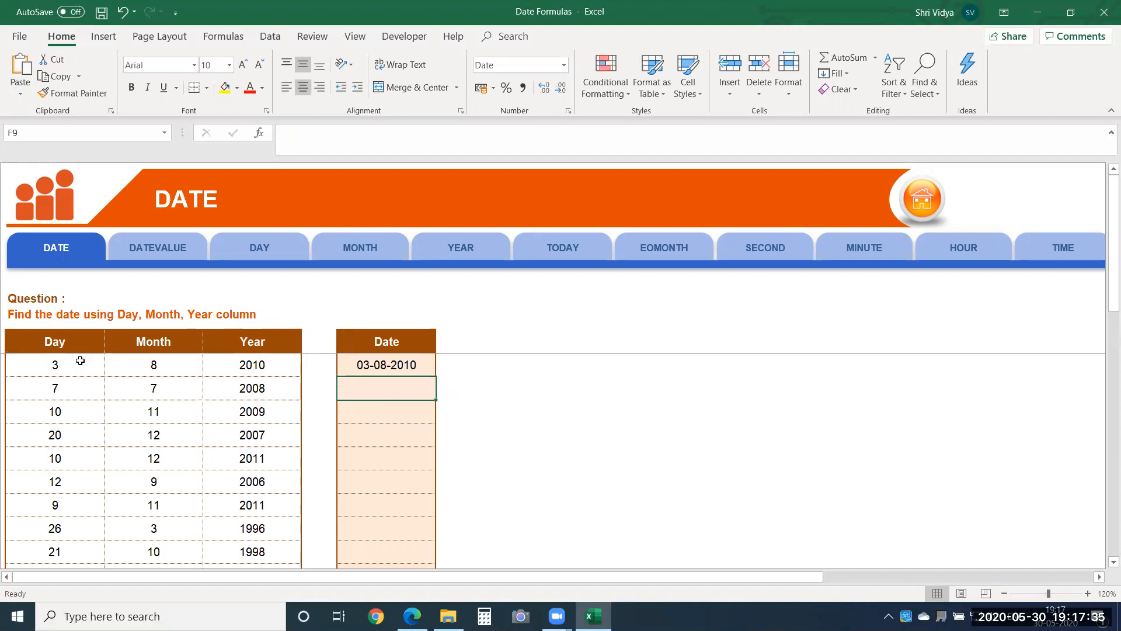
Step: Fill the DATE formula from F8 down the Date column through the row for day 26, month 3, year 1996
left_click(360, 362)
left_click(433, 376)
left_click_drag(438, 376, 438, 377)
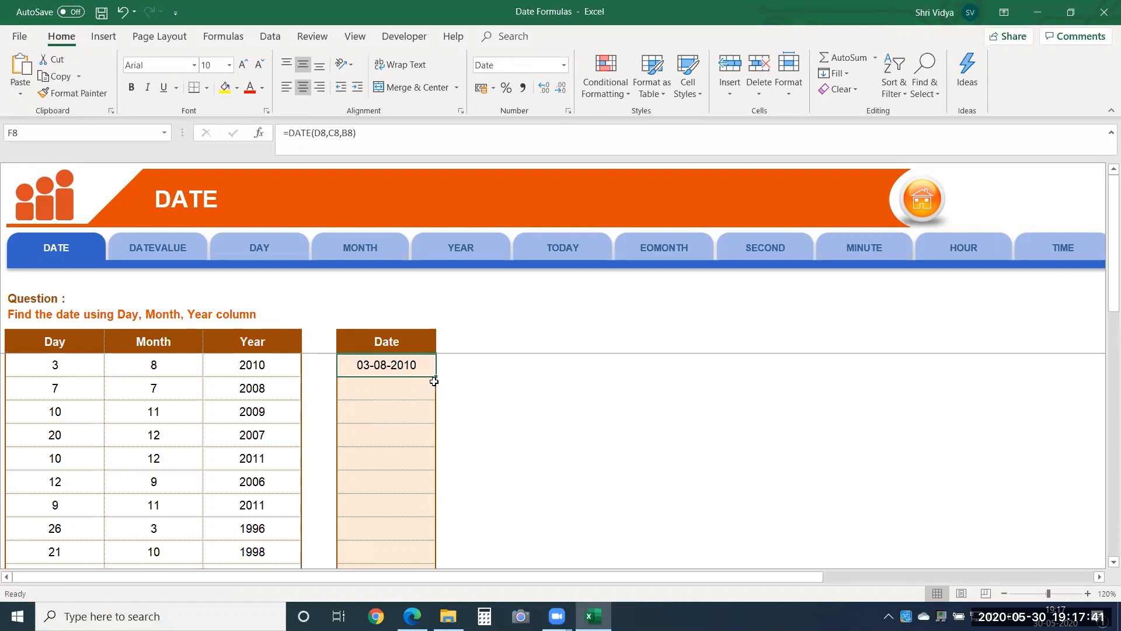
left_click_drag(437, 376, 435, 534)
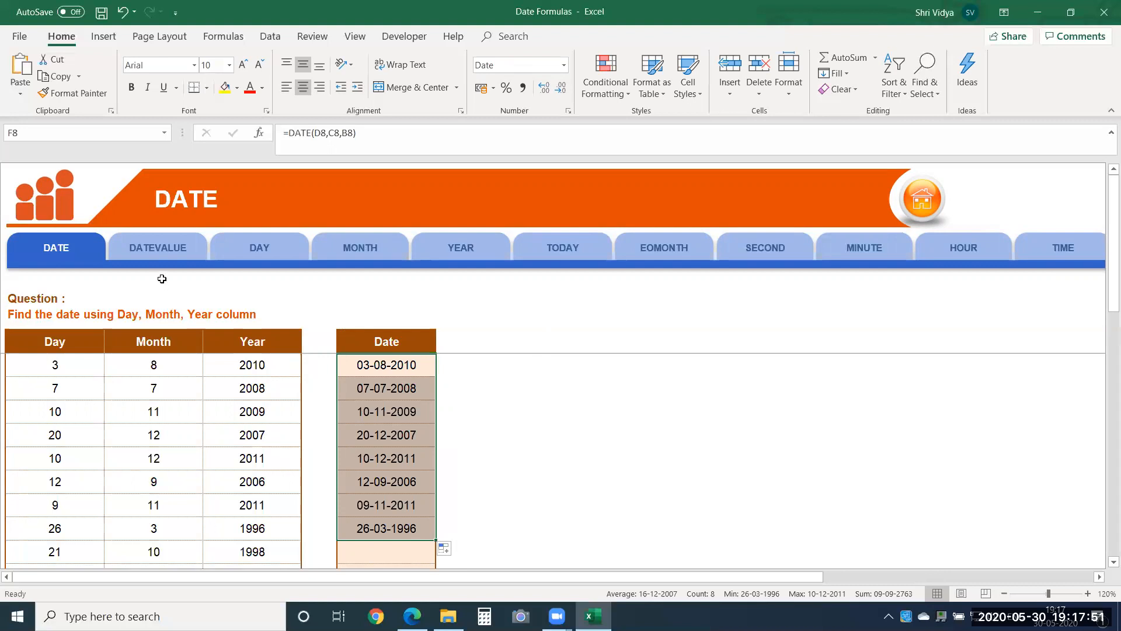
Step: Open the DATEVALUE exercise sheet and select the first cell of the DateValue column, D8
left_click(171, 255)
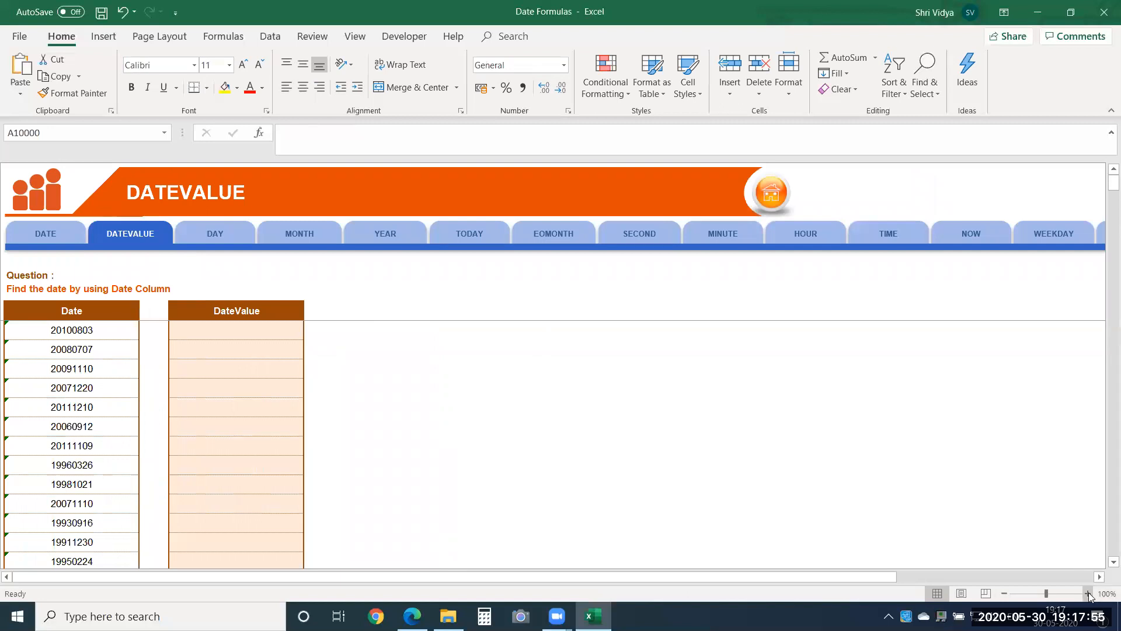
left_click(1087, 593)
left_click(1087, 593)
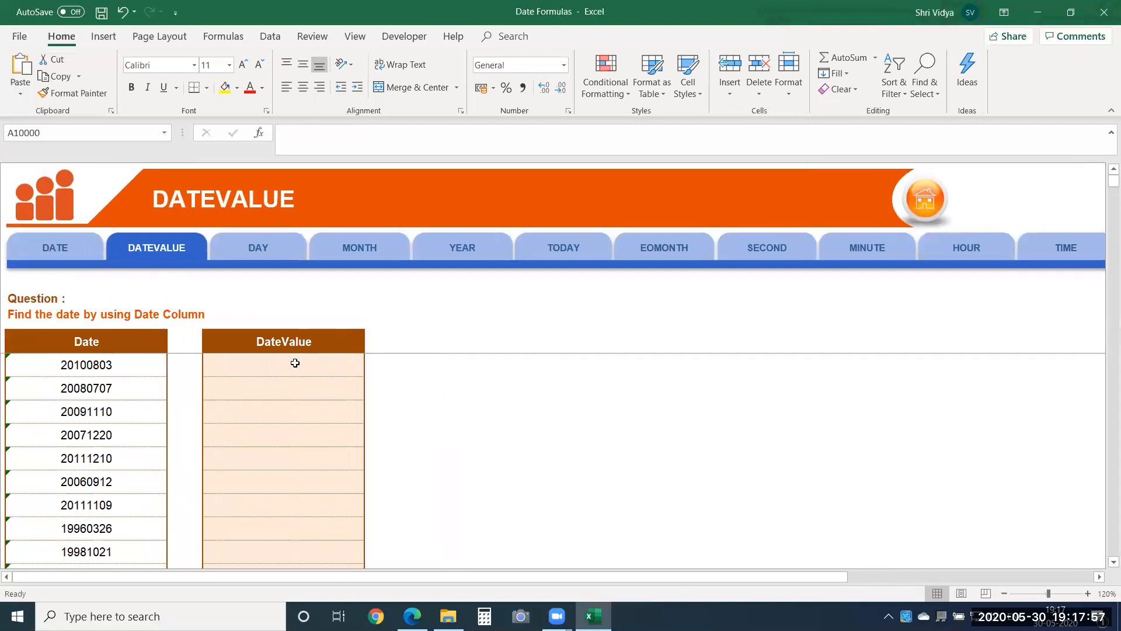
left_click(294, 363)
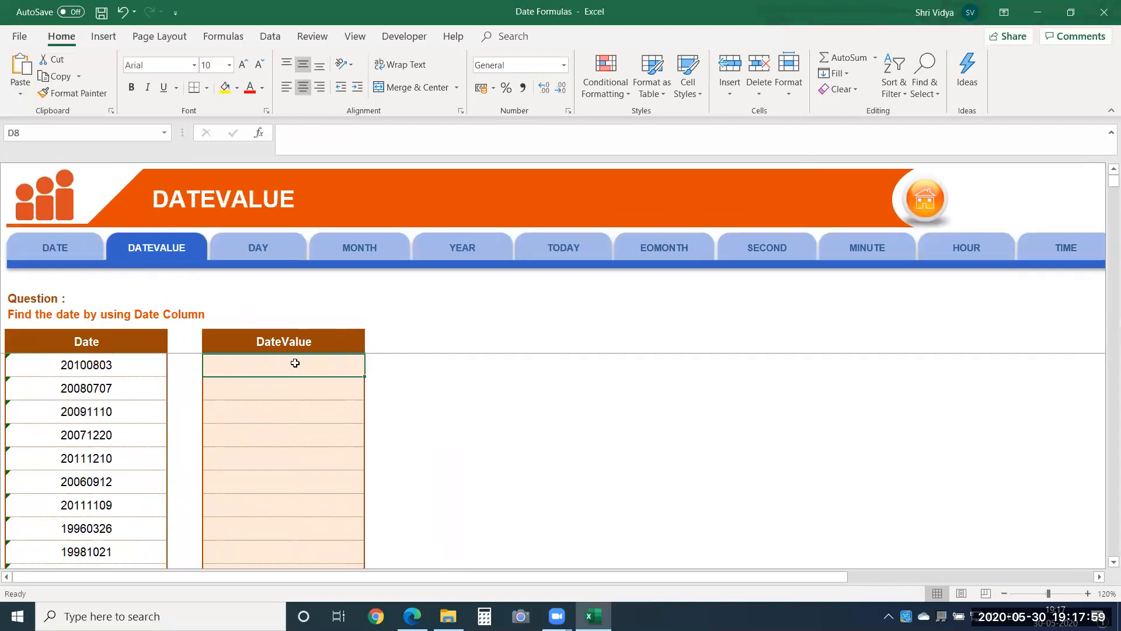
Step: Insert the current date, 30-05-2020, in empty cell F11 and set its number format to General
left_click(561, 429)
key("ctrl+semicolon")
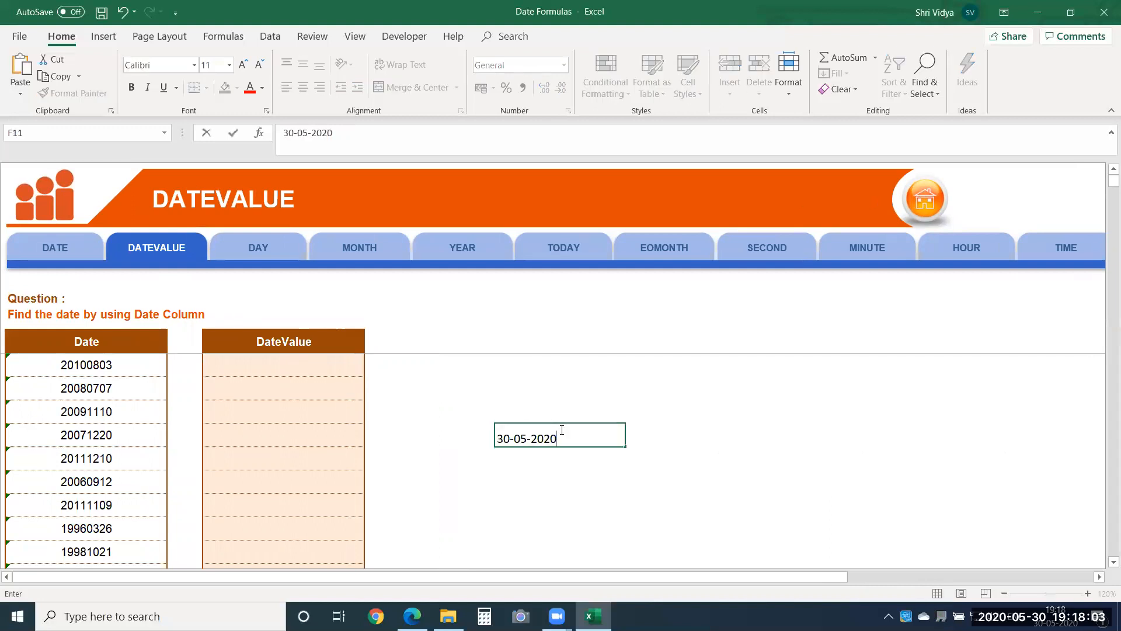
key("Return")
left_click(561, 429)
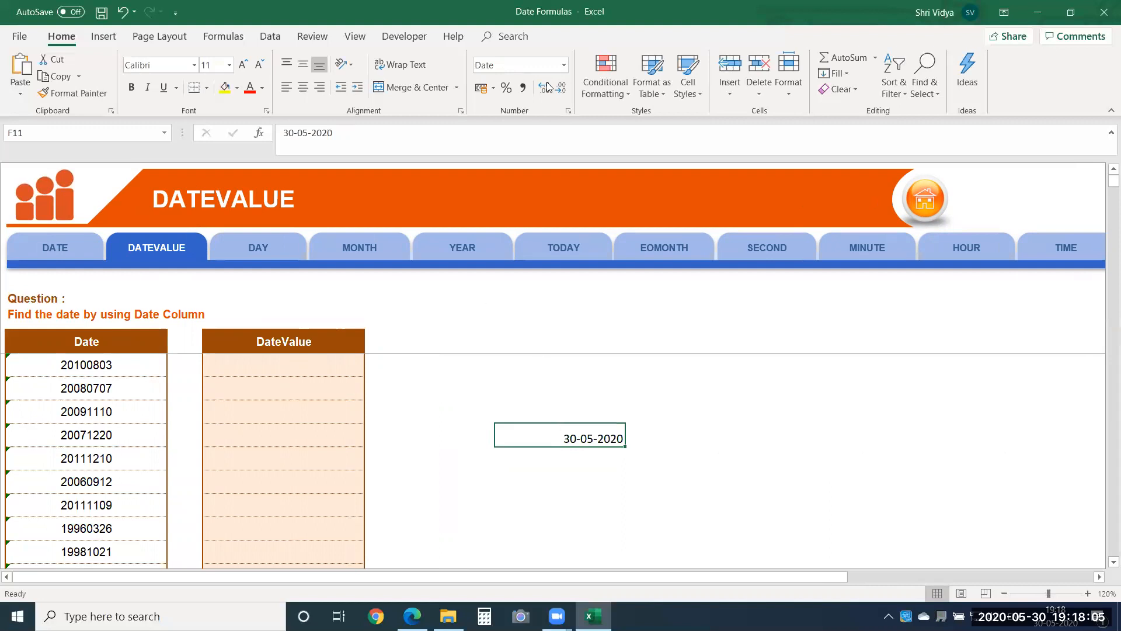
left_click(537, 67)
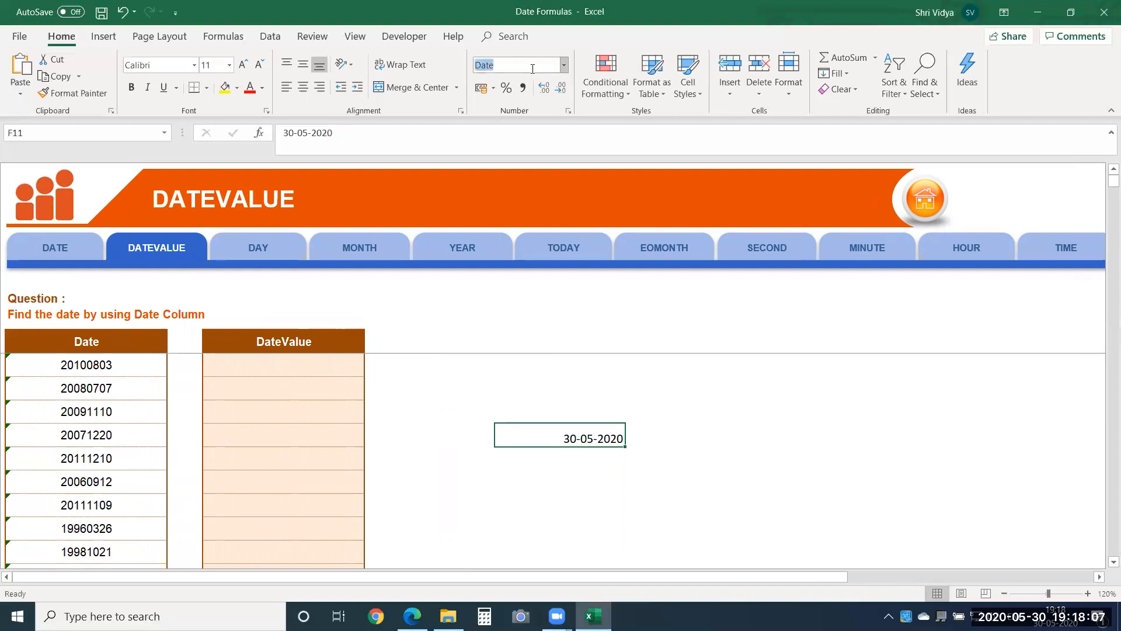
type("General")
key("Return")
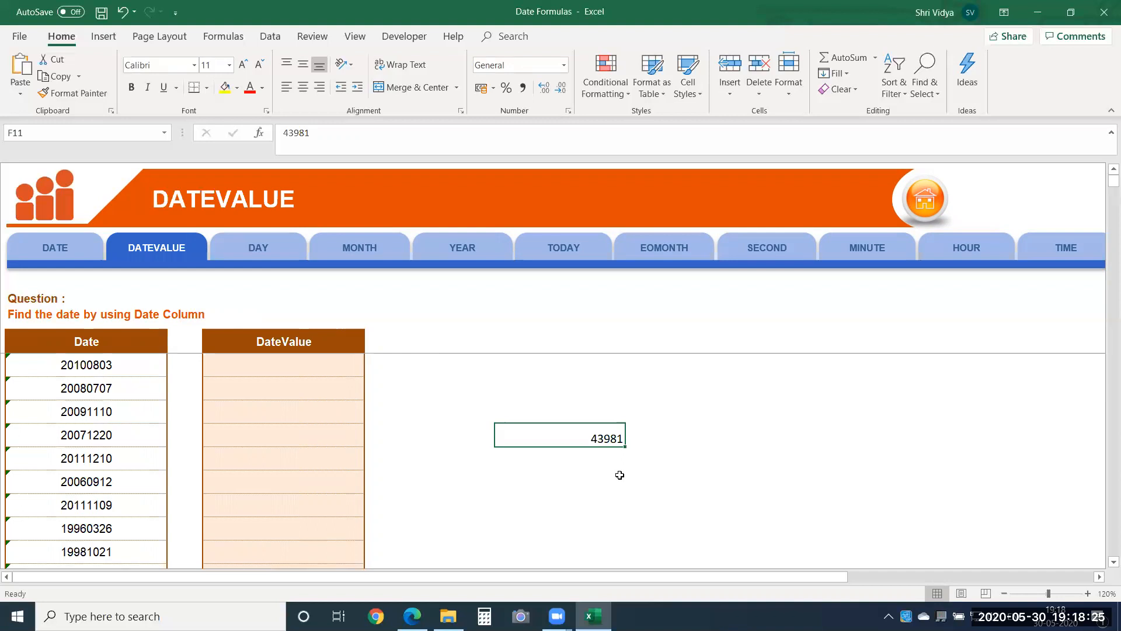
Step: Enter 1 in cell F9 and set its number format to Short Date
left_click(588, 389)
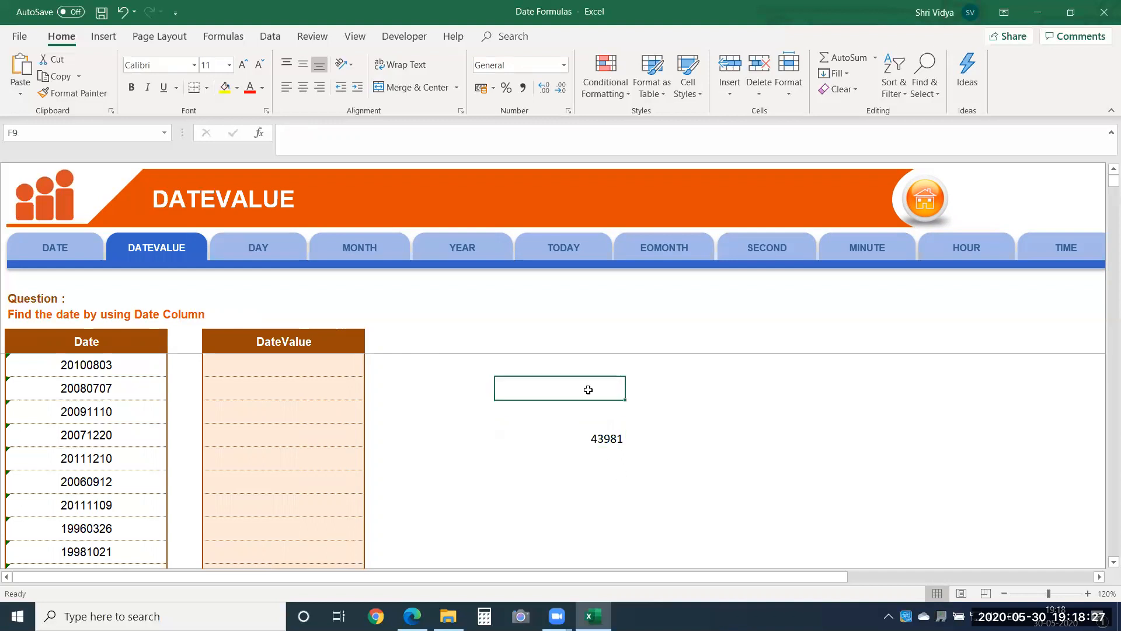
type("1")
key("Return")
left_click(588, 389)
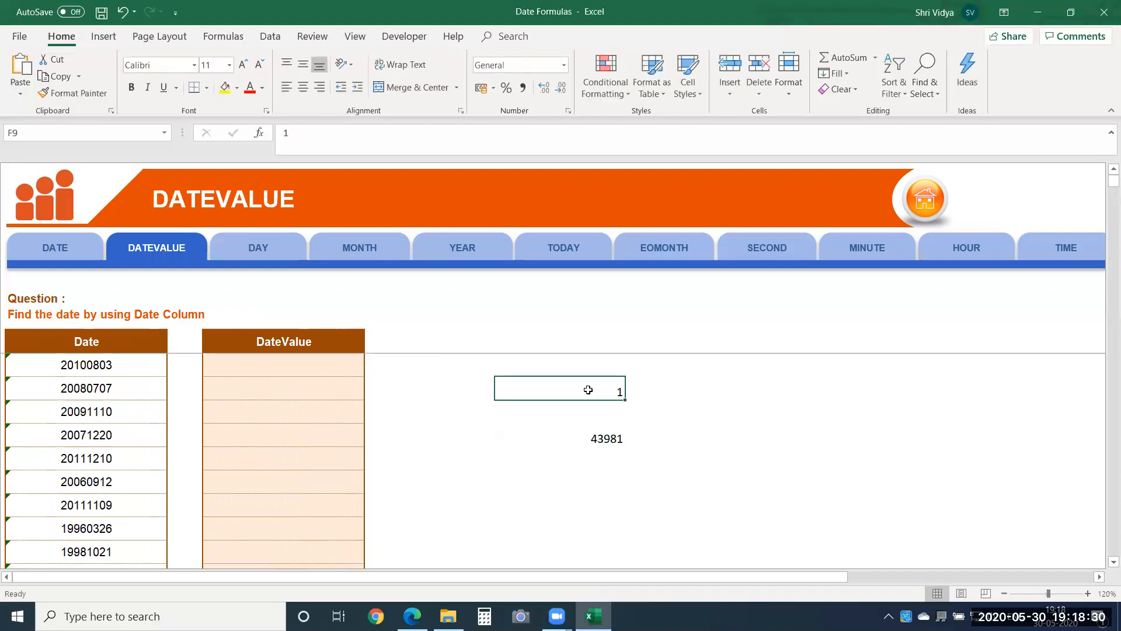
left_click(564, 68)
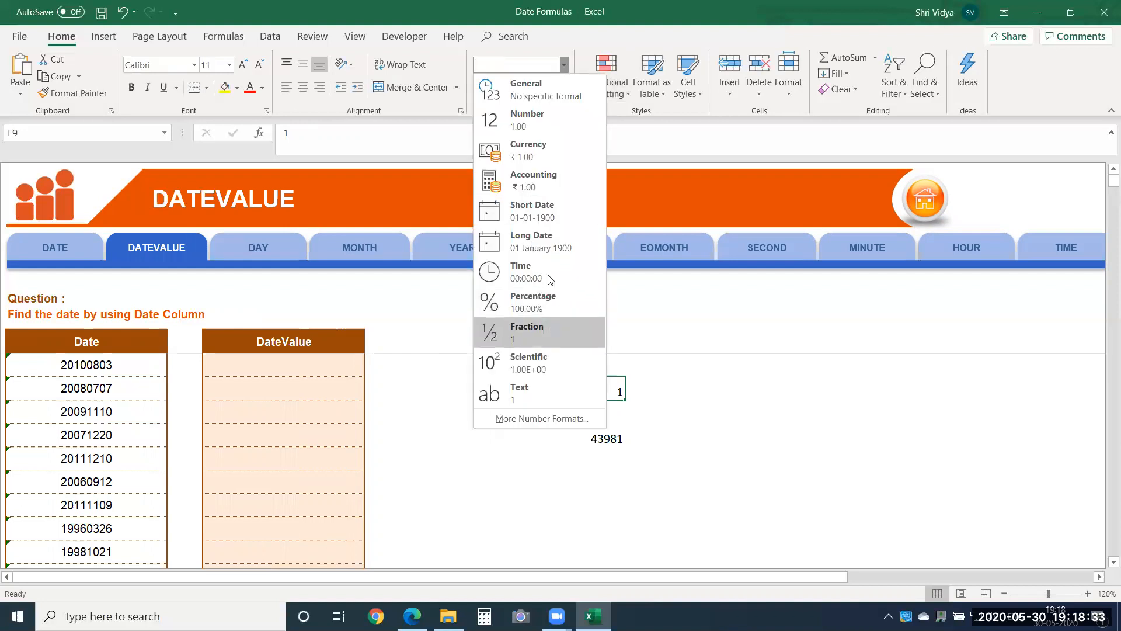
left_click(548, 212)
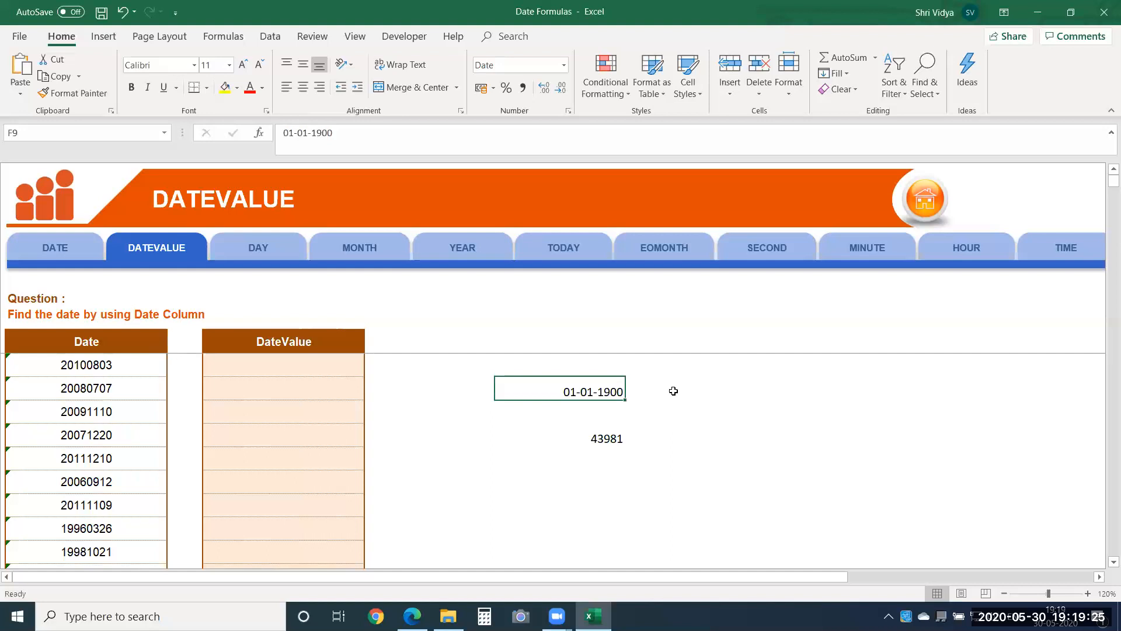
Step: Change the day and month of the date in cell F9 so that it reads 31-02-1900
left_click(604, 436)
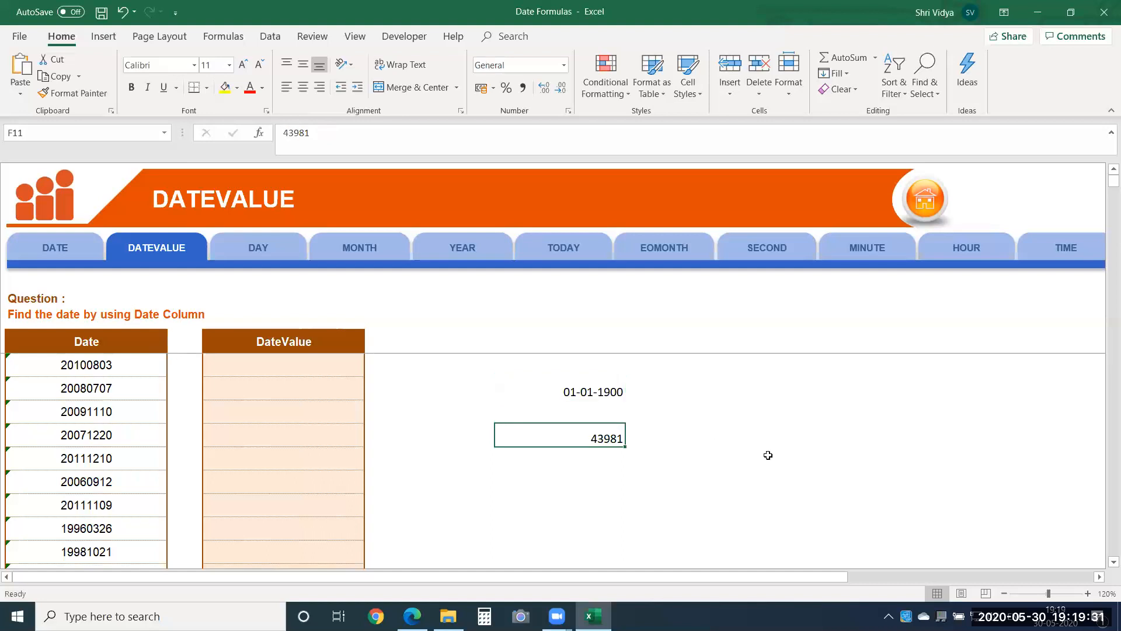
left_click(608, 393)
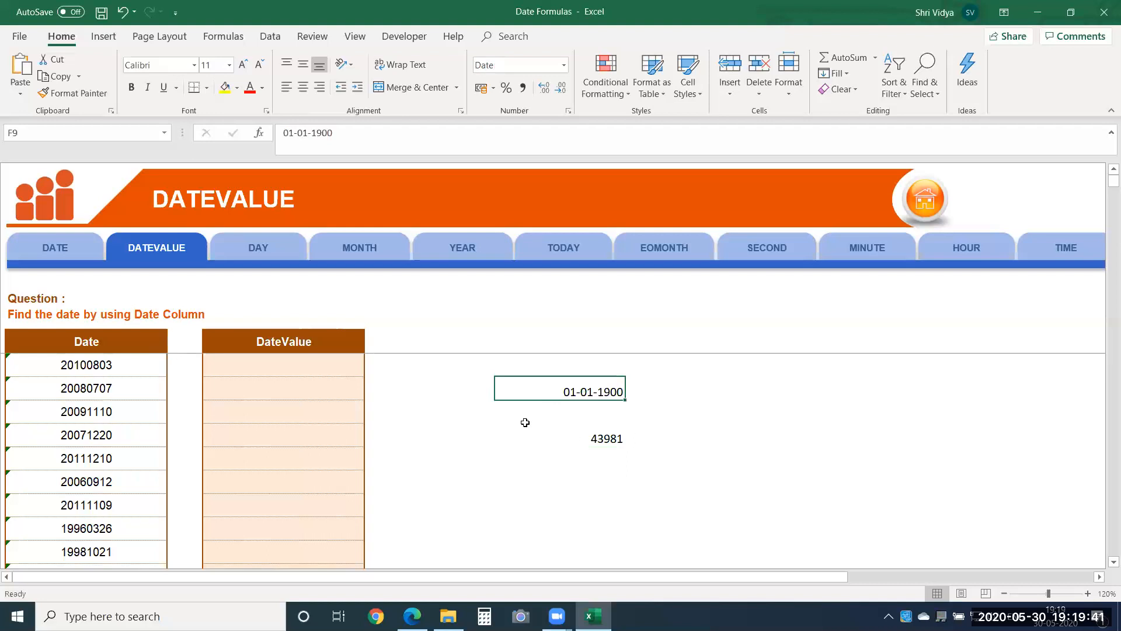
double_click(580, 392)
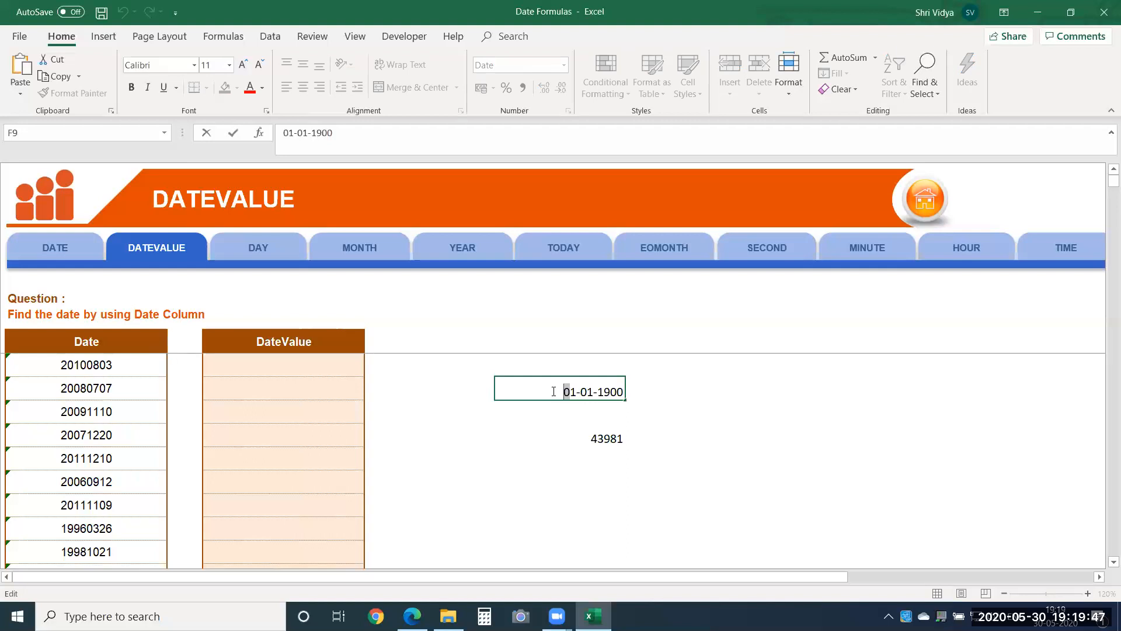
mouse_move(569, 391)
left_mouse_down()
mouse_move(551, 392)
mouse_move(586, 391)
left_mouse_up()
type("3")
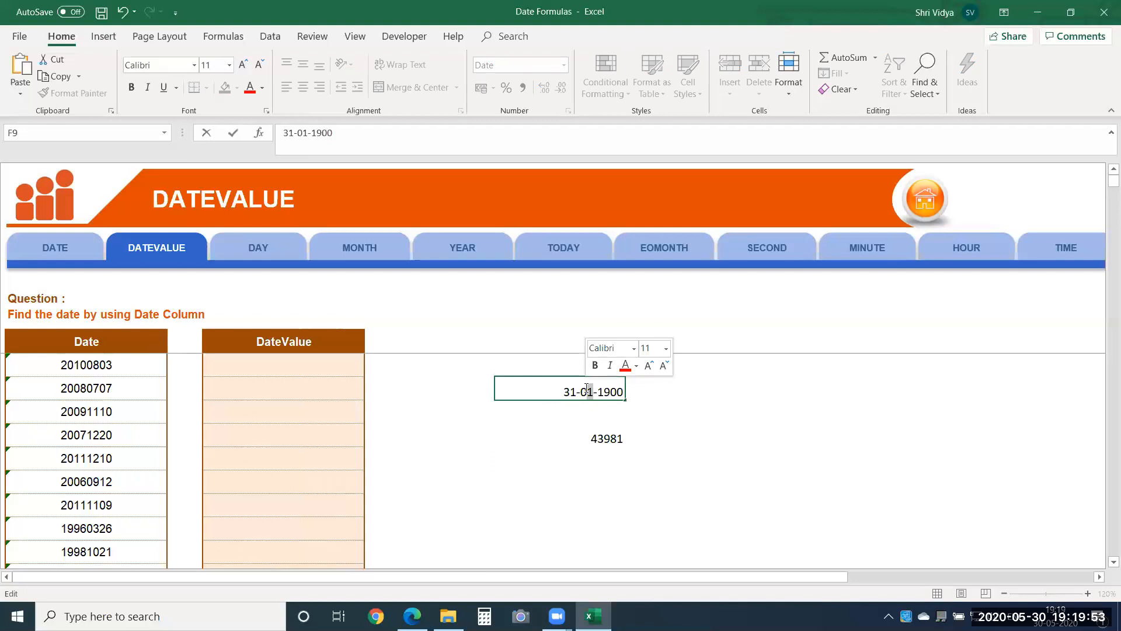
type("2")
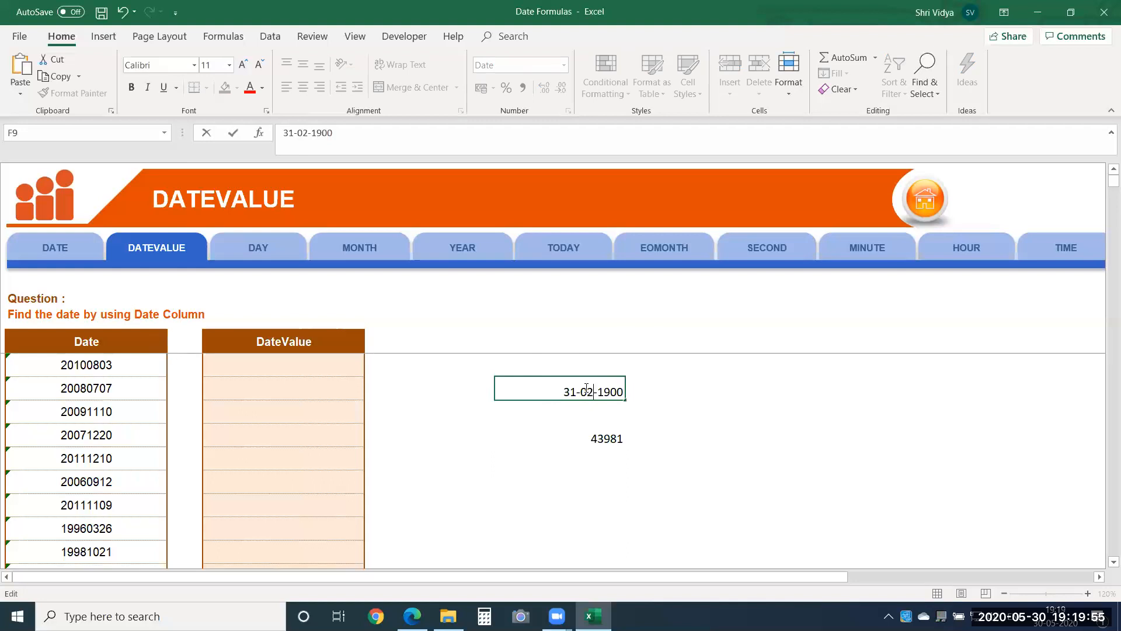
key("Return")
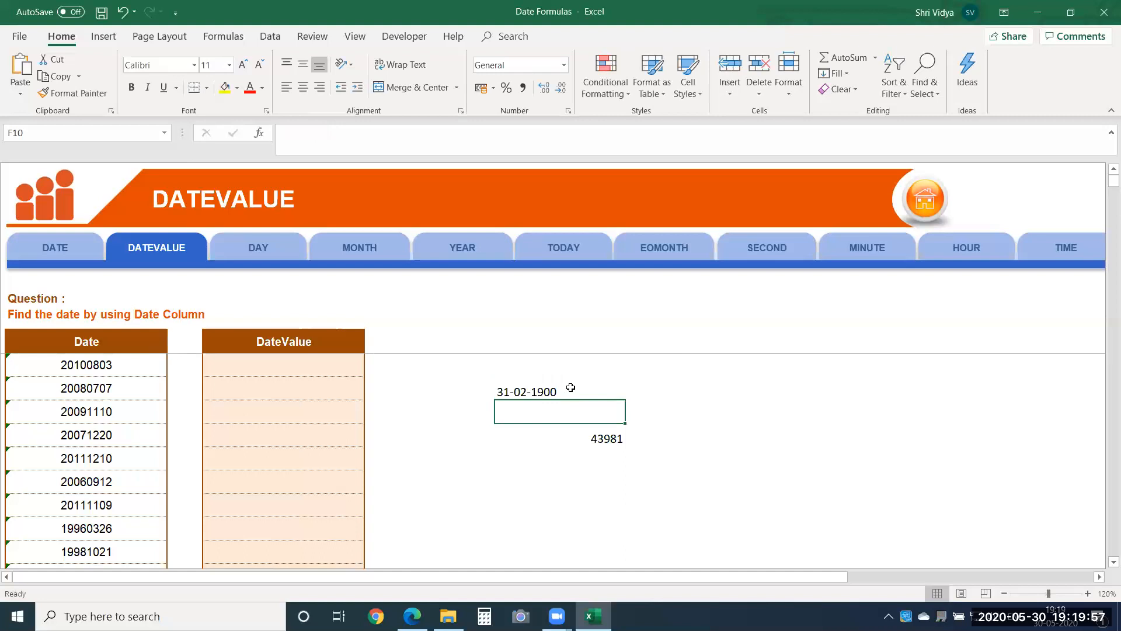
Step: Set the number format of cell F9 to General and check the format previews for its value
left_click(565, 388)
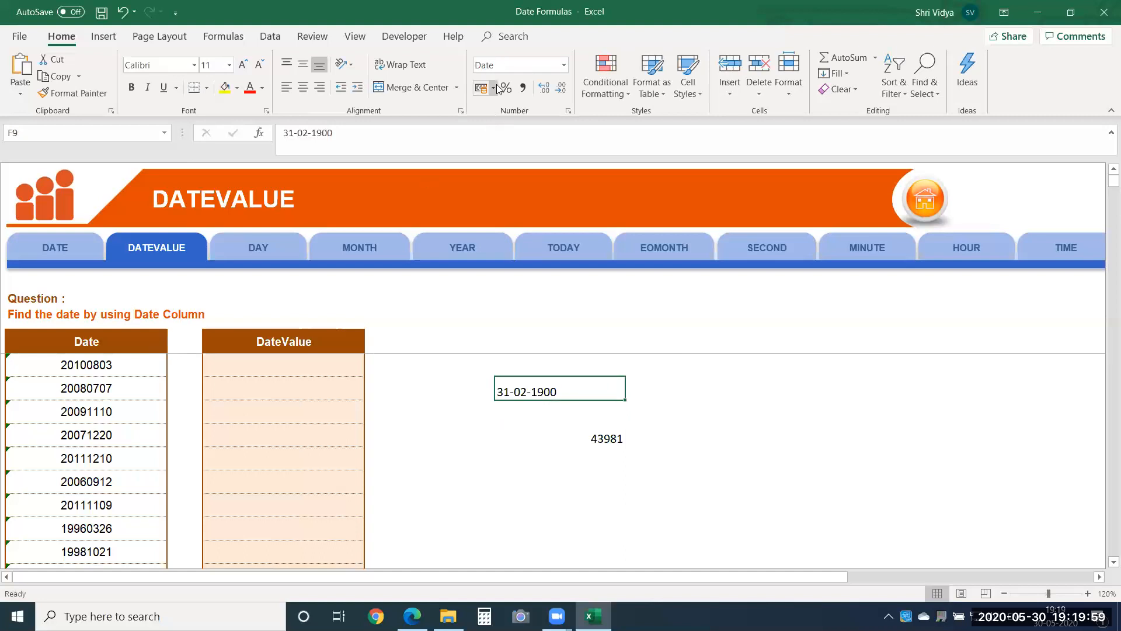
left_click(504, 65)
type("General")
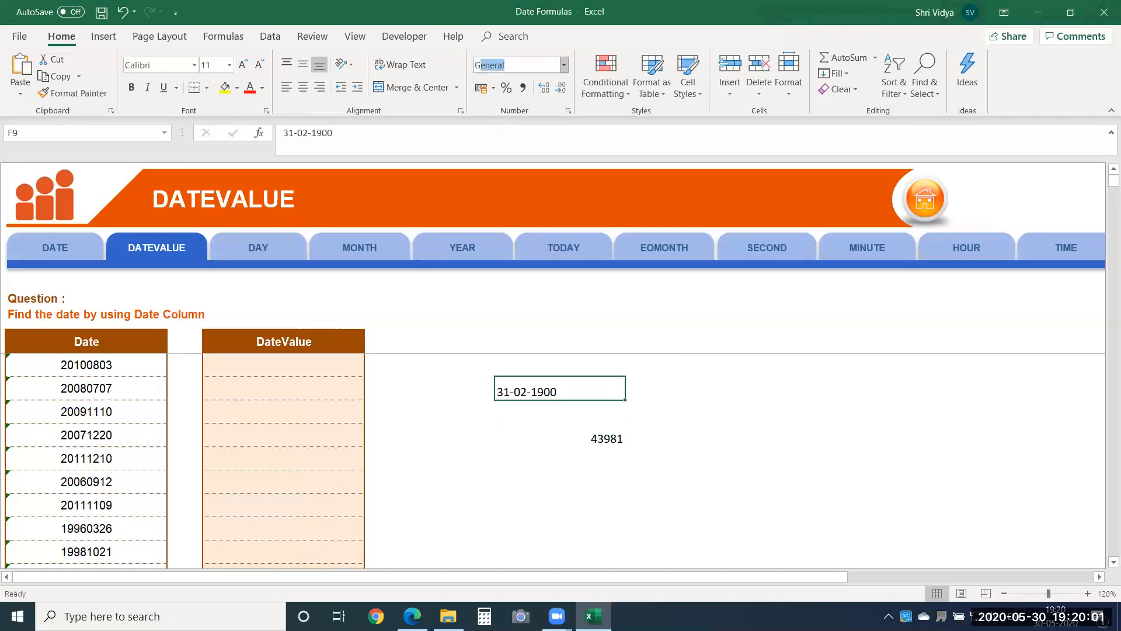
key("Return")
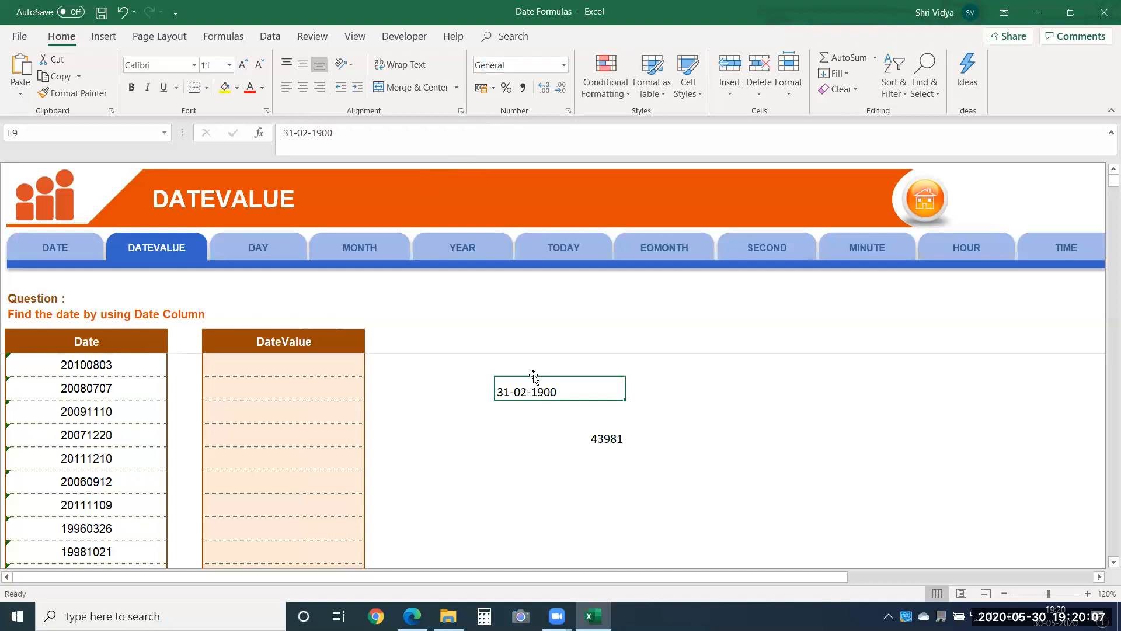
left_click(563, 65)
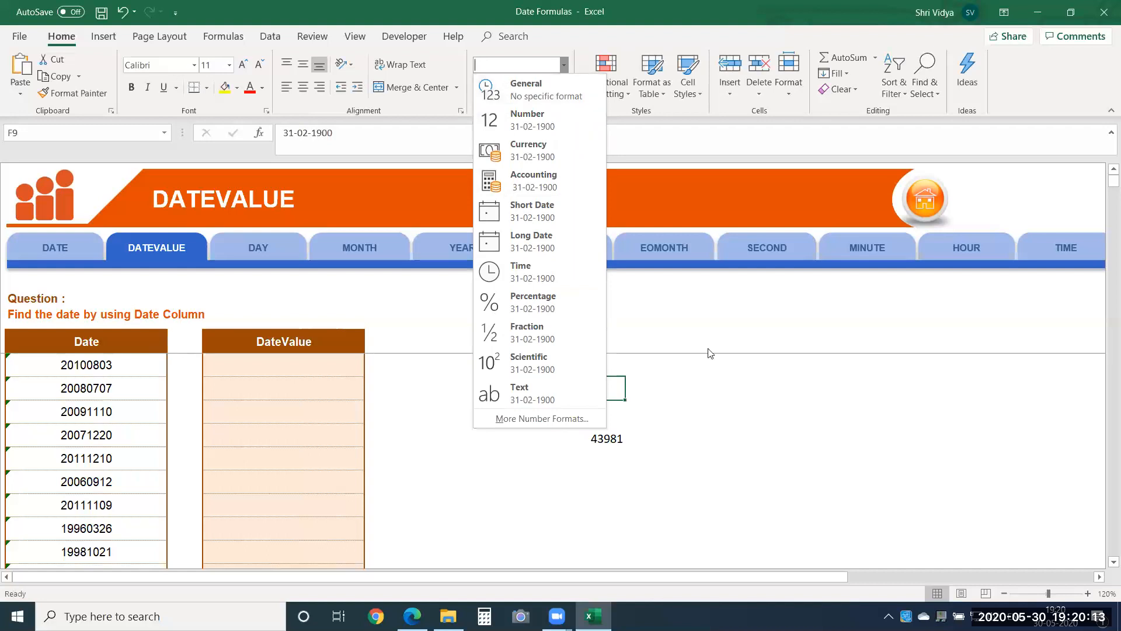
left_click(693, 358)
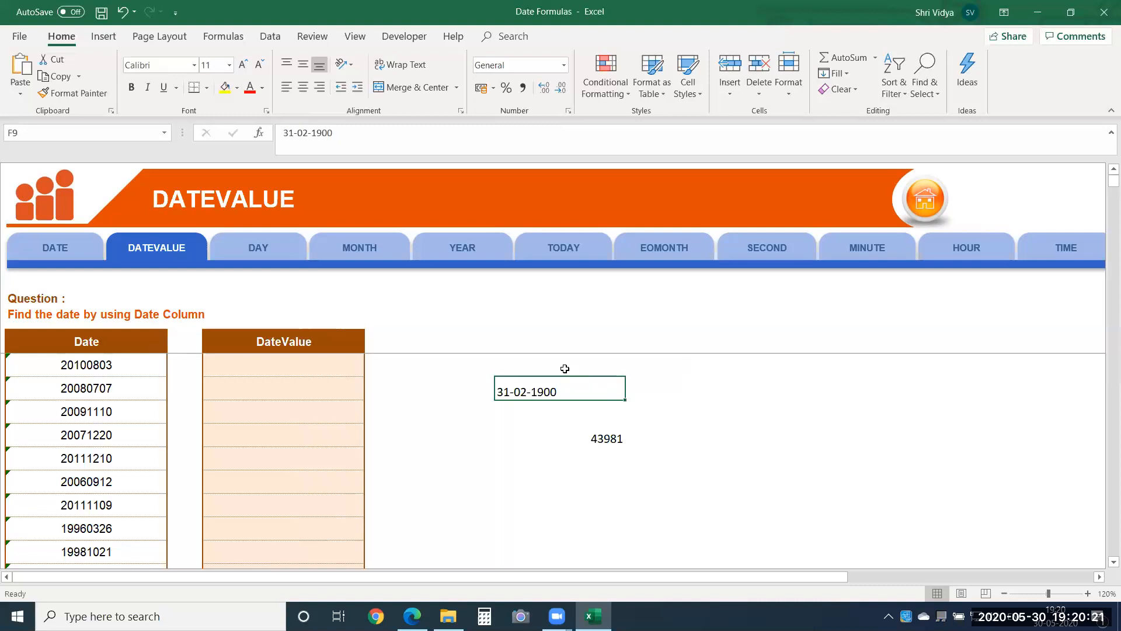
Step: Insert the current date, 30-05-2020, in cell F12 and reselect that cell
left_click(608, 441)
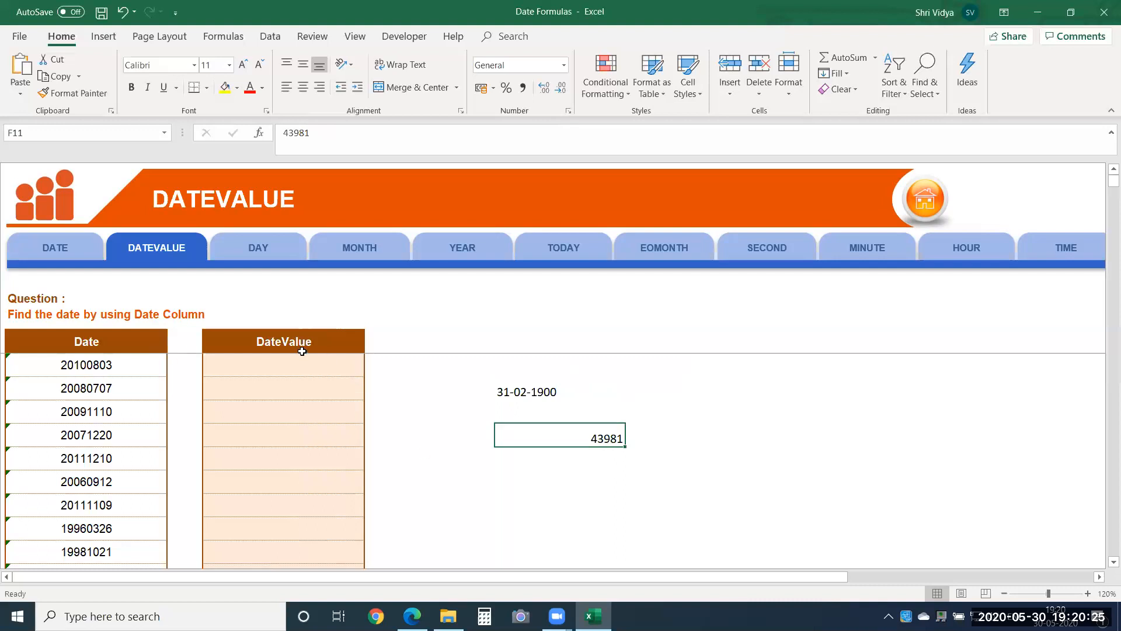
left_click(555, 469)
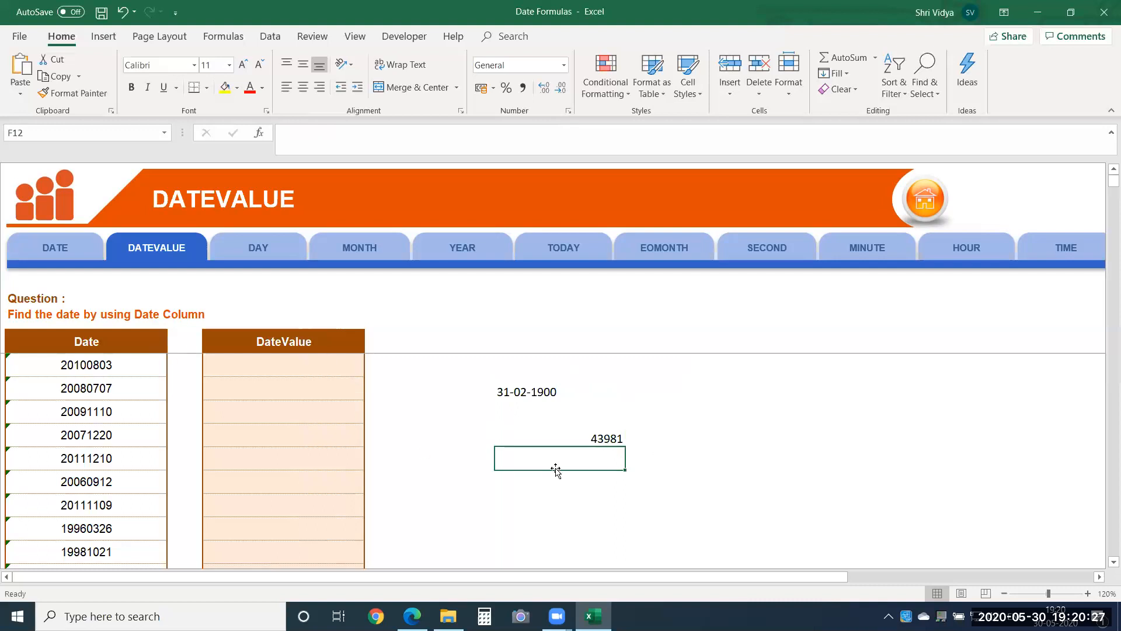
key("ctrl+semicolon")
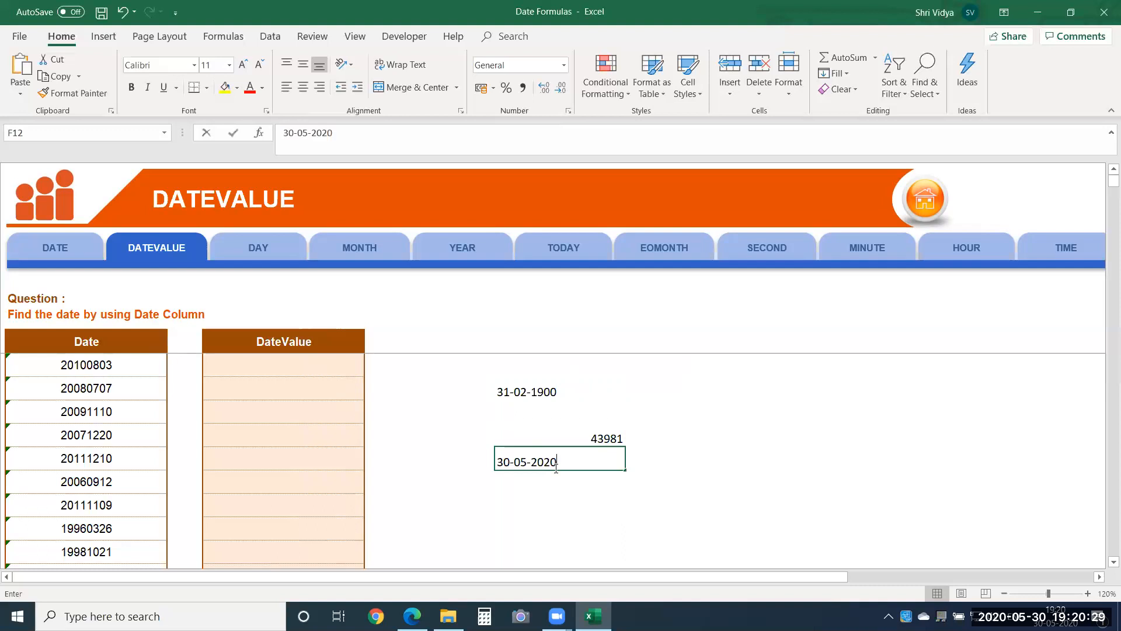
key("Return")
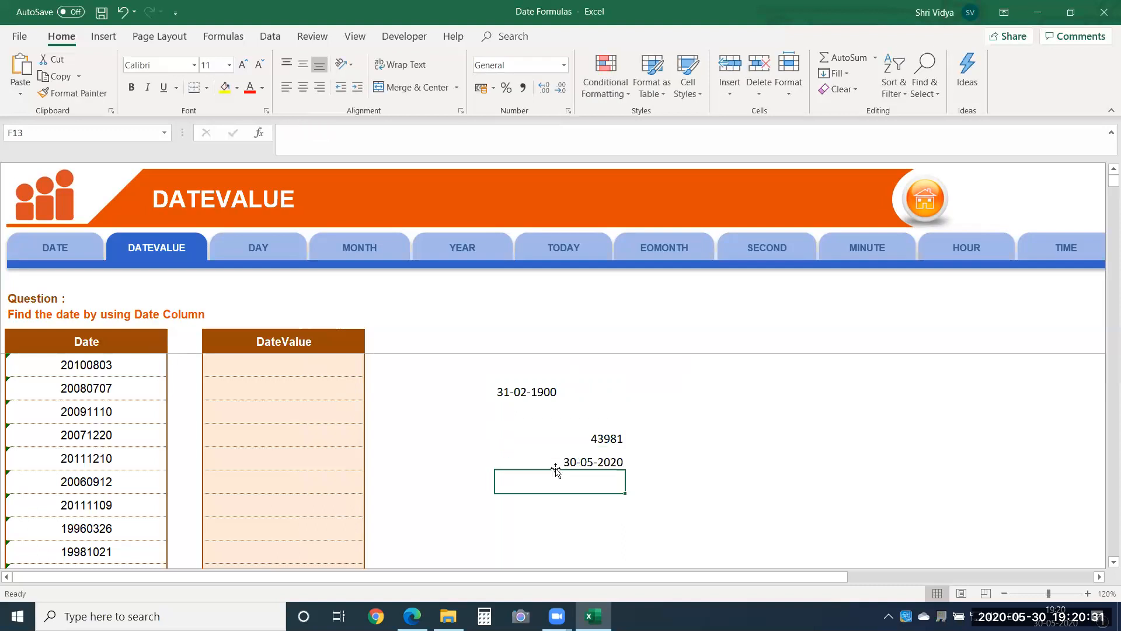
key("Up")
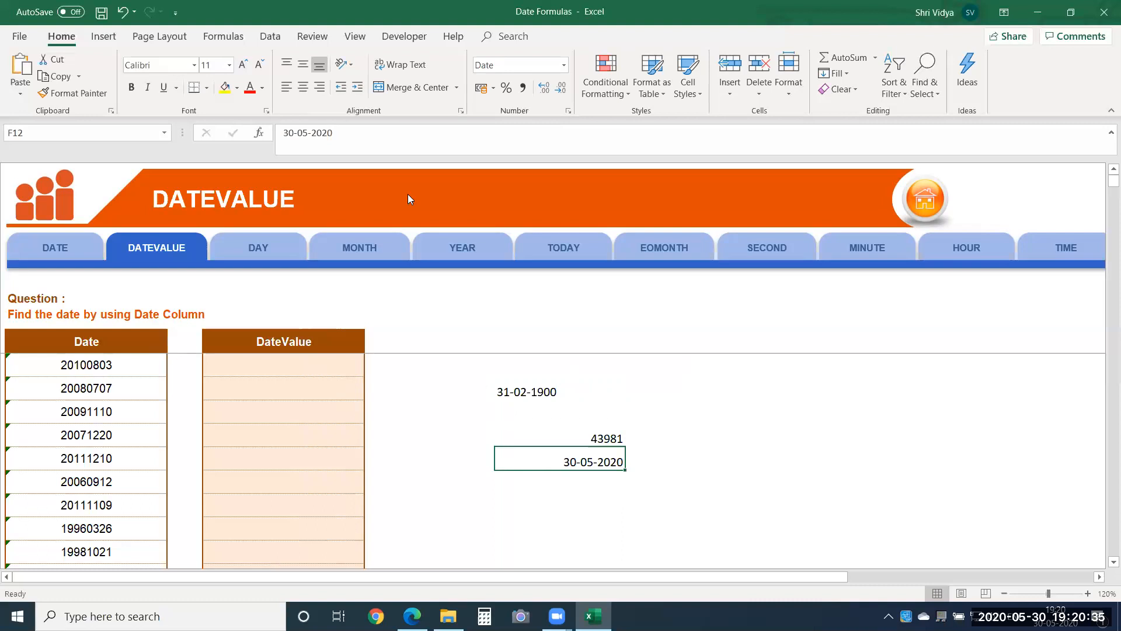
Step: Store the date in cell F12 as text by putting an apostrophe in front of 30-05-2020
left_click(283, 134)
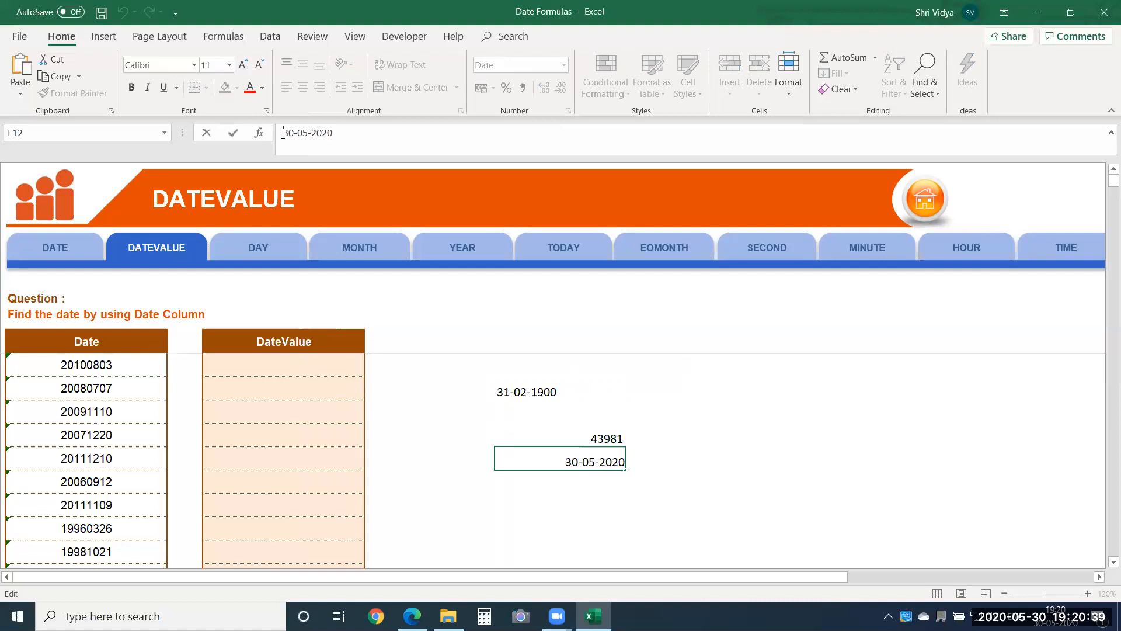
type("'")
key("Return")
Step: Enter the formula =DATEVALUE(F12) in cell F13 and reselect that cell
type("=")
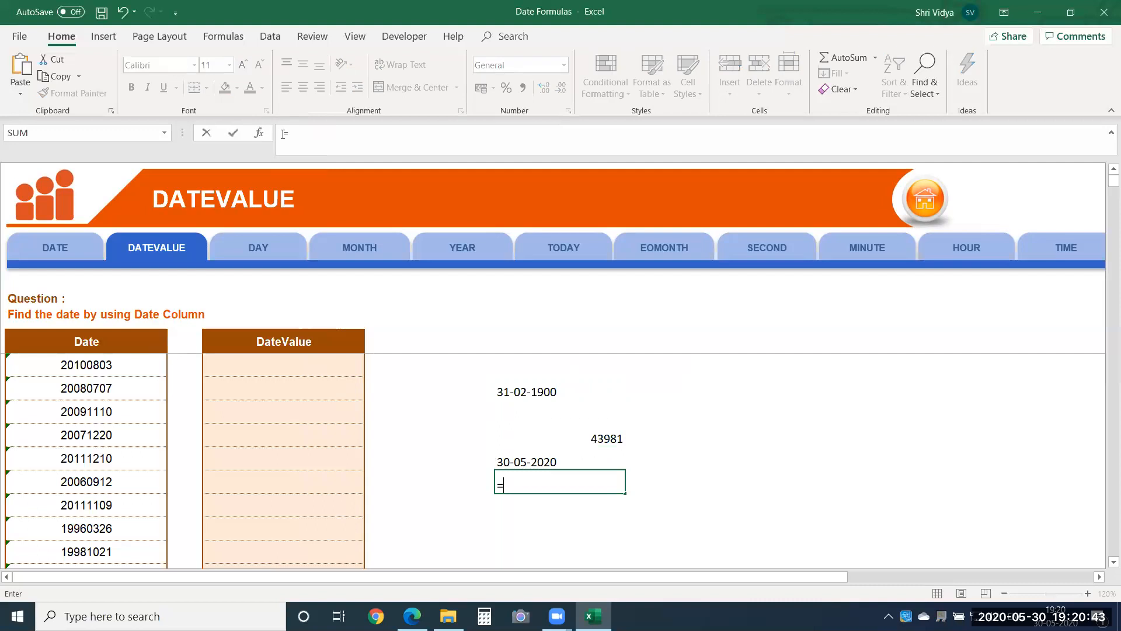
type("date")
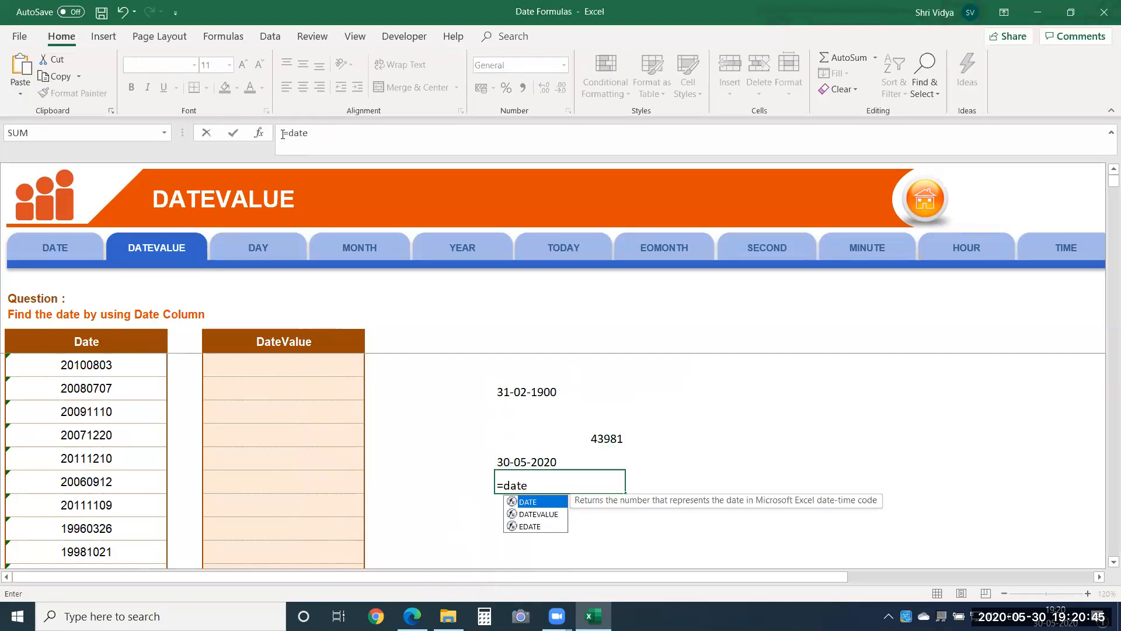
key("Down")
key("Tab")
key("Up")
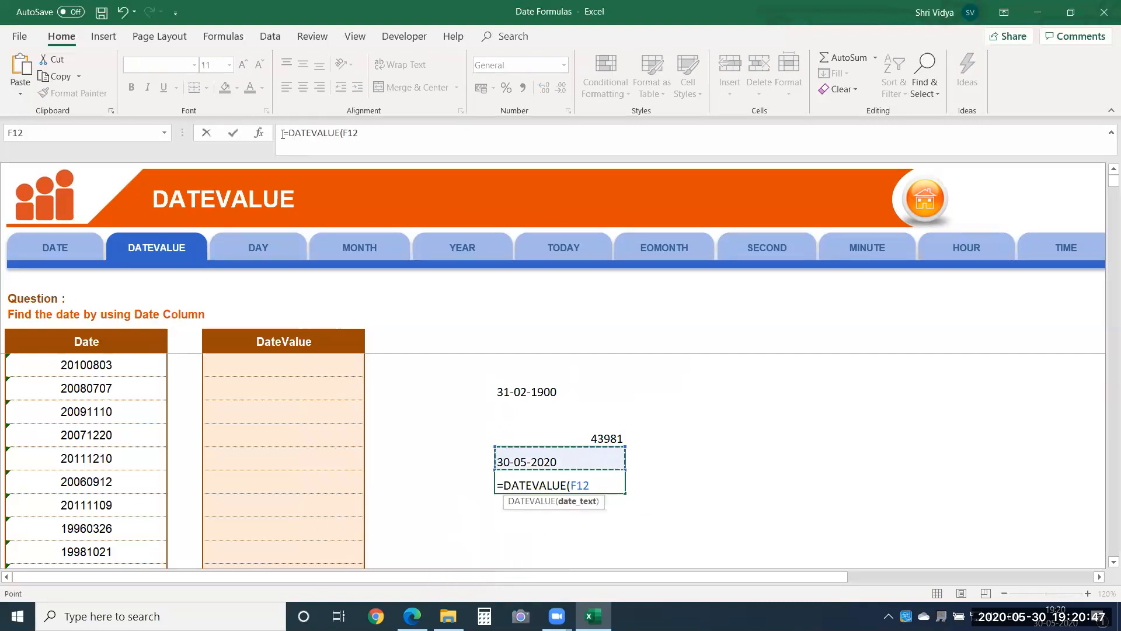
key("Return")
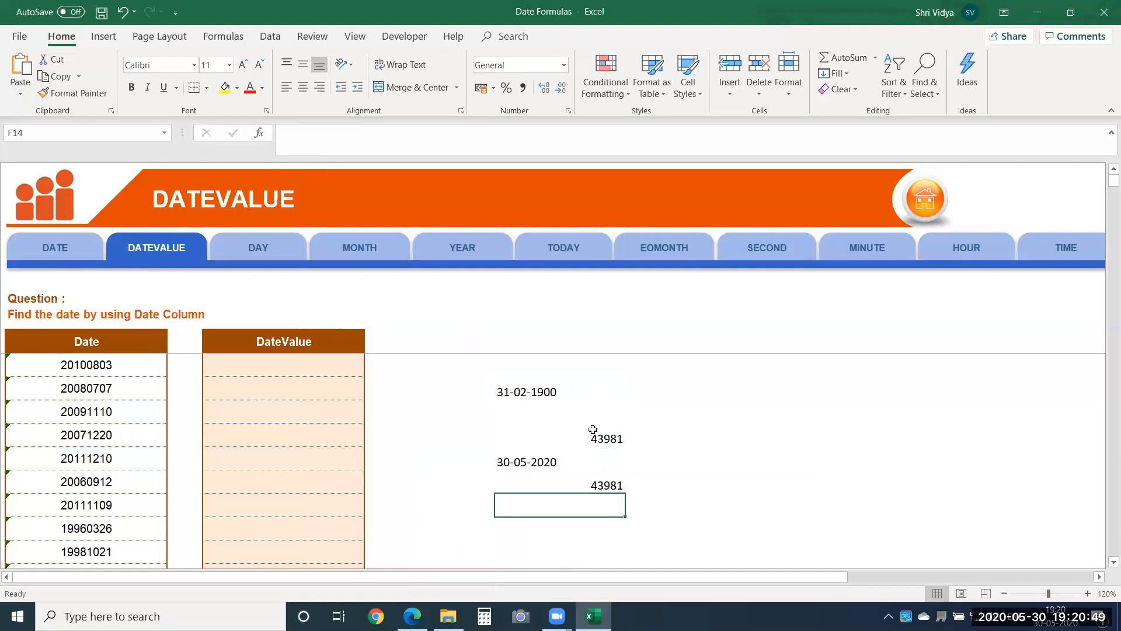
left_click(581, 486)
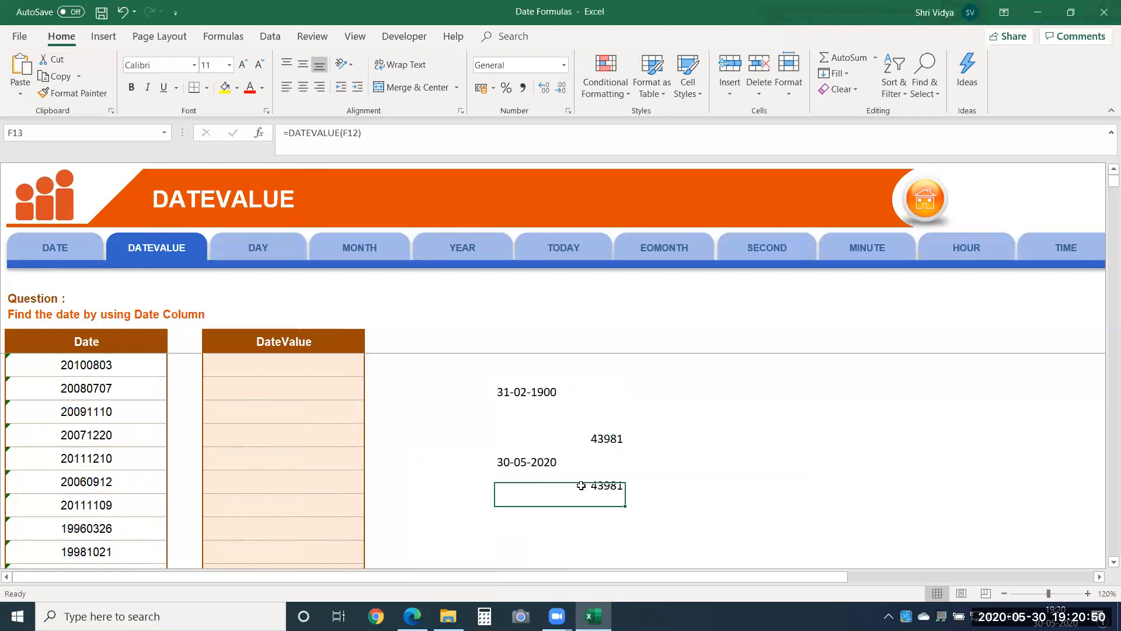
Step: Copy the invalid date 31-02-1900 from cell F9 into F12 and check the DATEVALUE result in F13
left_click(540, 391)
key("ctrl+c")
left_click(530, 459)
key("Return")
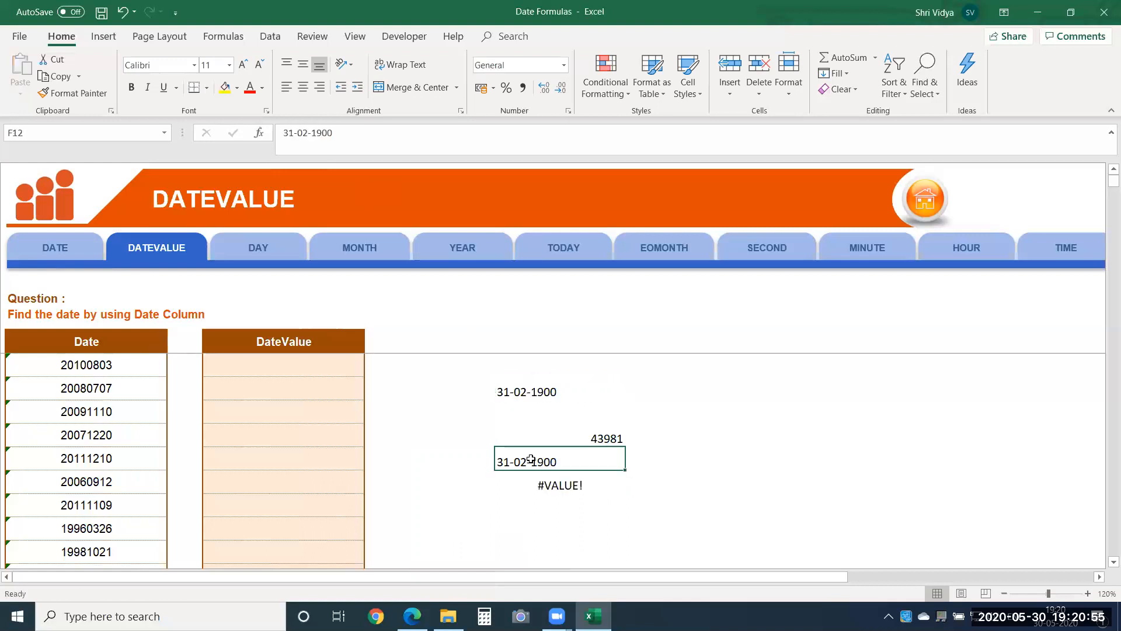
left_click(571, 486)
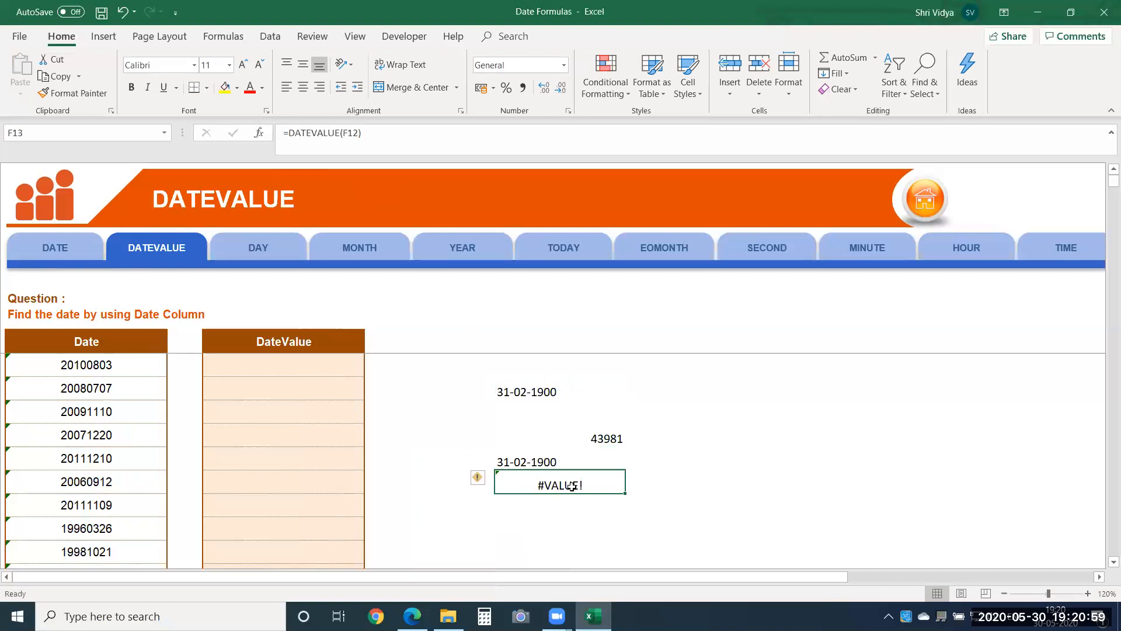
left_click(542, 463)
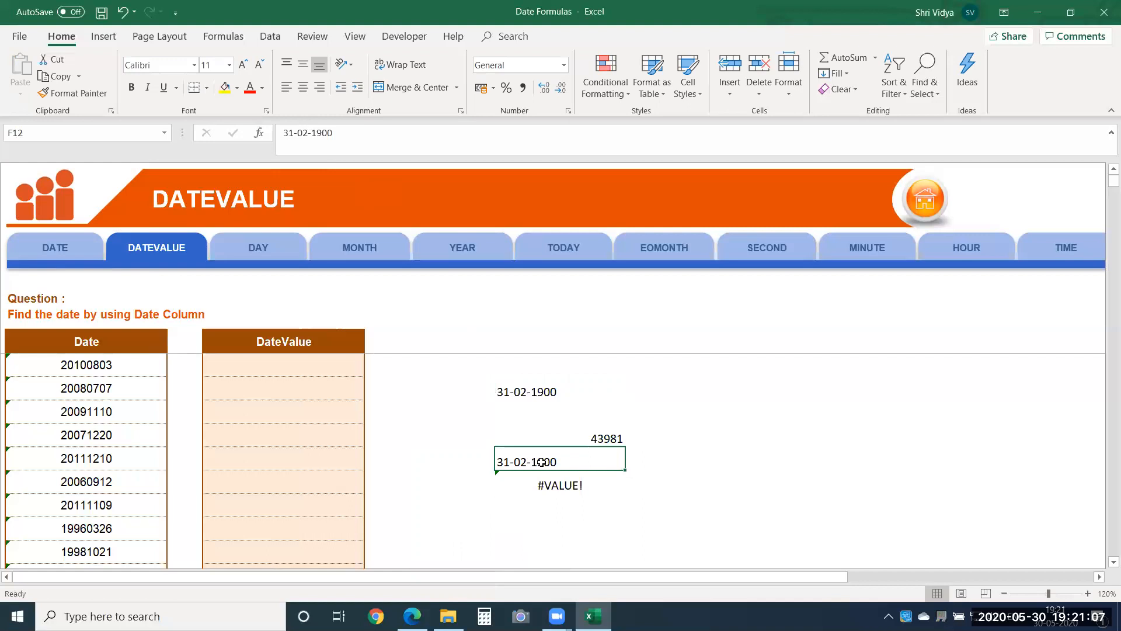
Step: Clear the scratch cells F9:F14 and select the first entry of the Date column, cell B8
left_click_drag(527, 374, 544, 512)
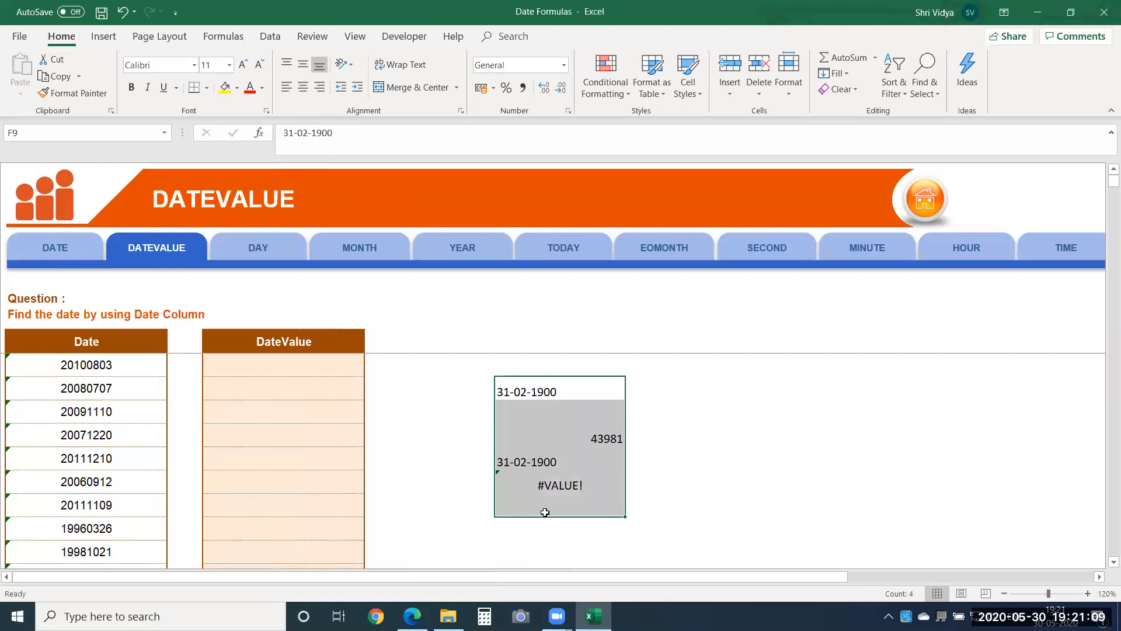
key("Delete")
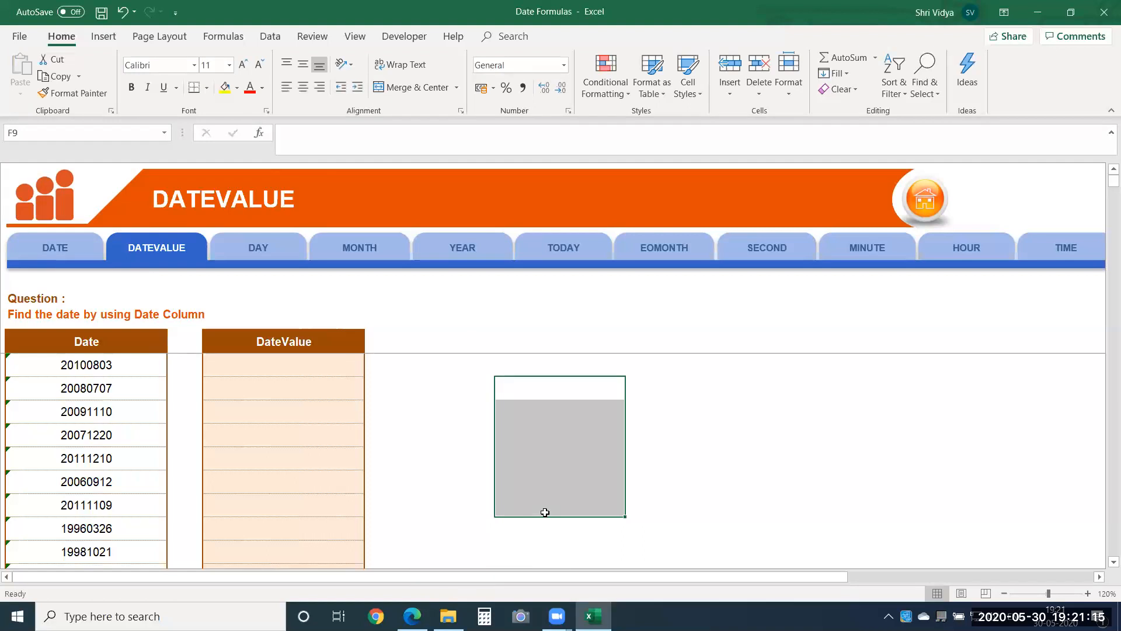
left_click(282, 358)
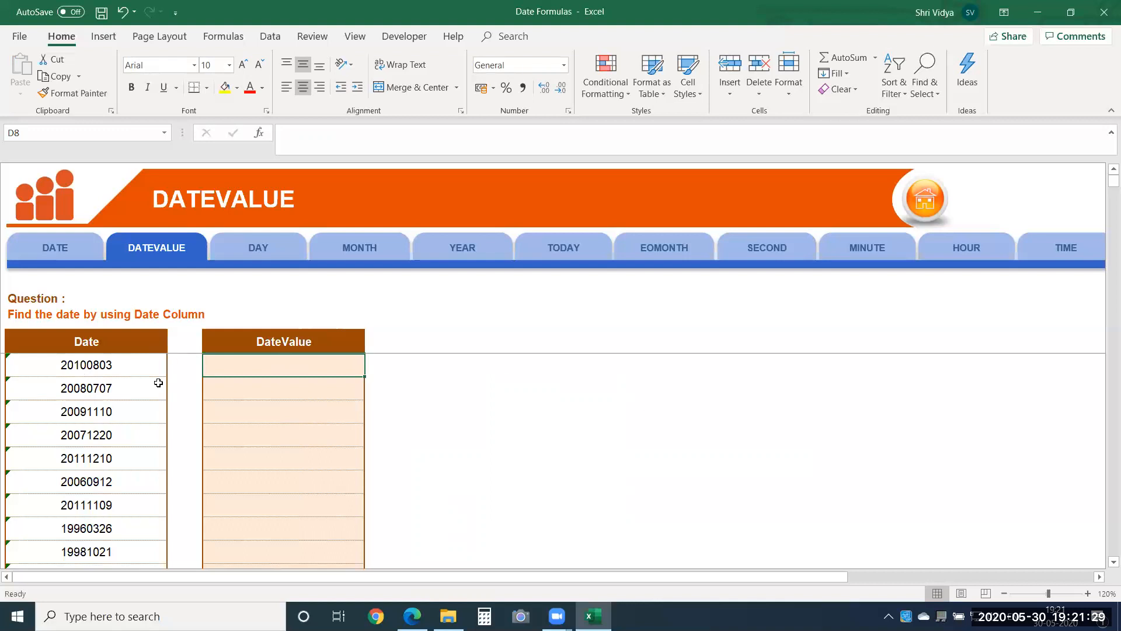
left_click(56, 362)
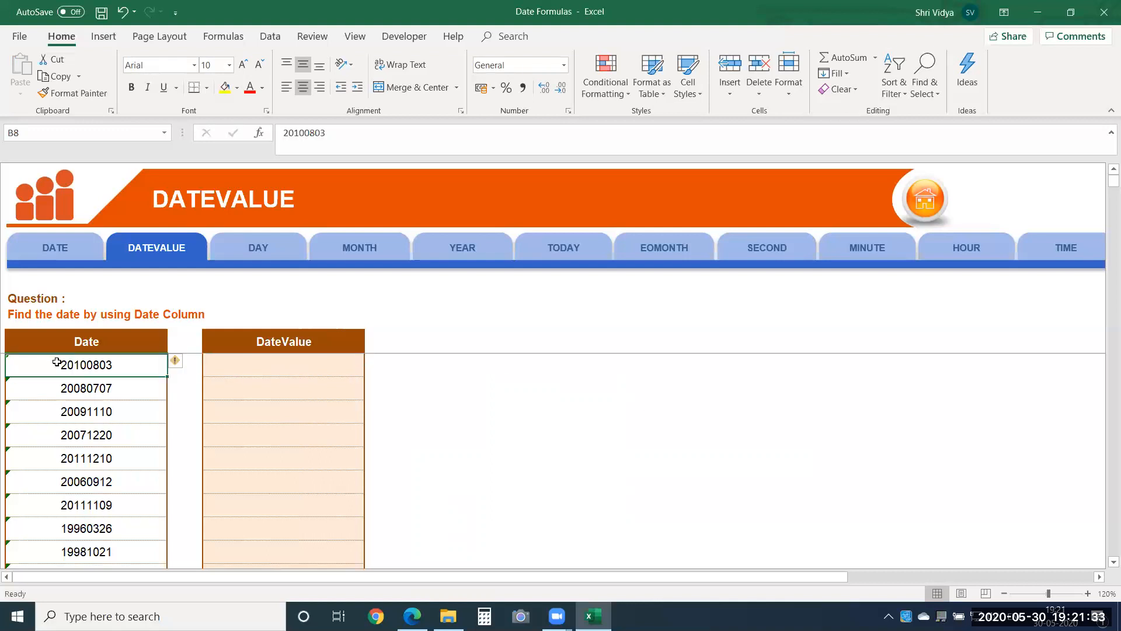
Step: Enter the date 31-12-9999 in cell F12 and reselect that cell
left_click(524, 456)
type("31-12-9999")
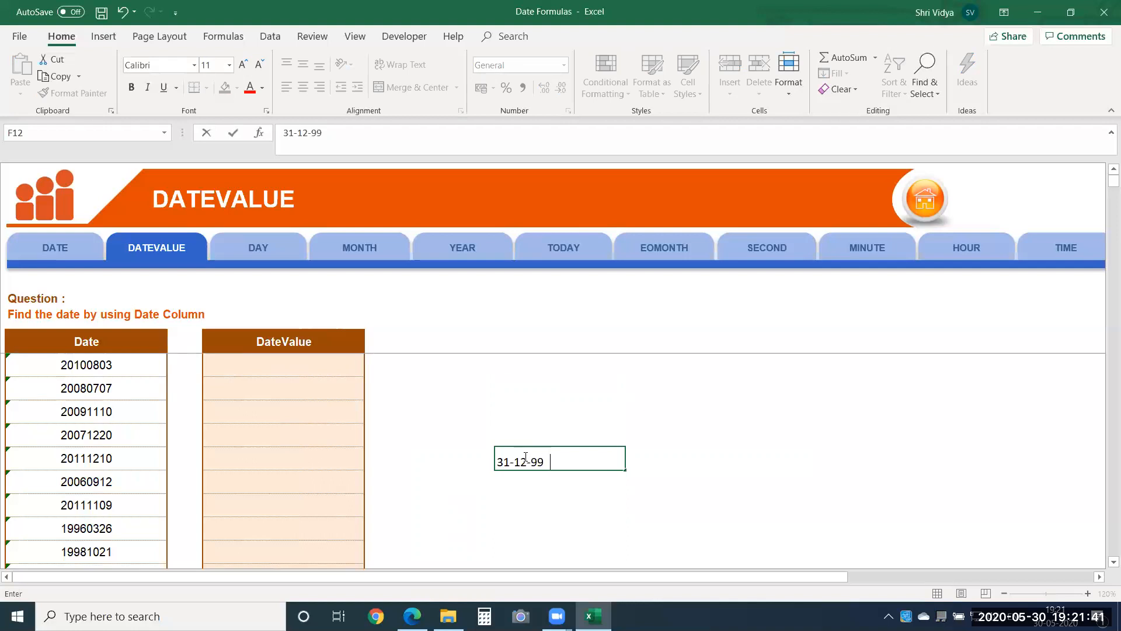
key("Return")
left_click(524, 456)
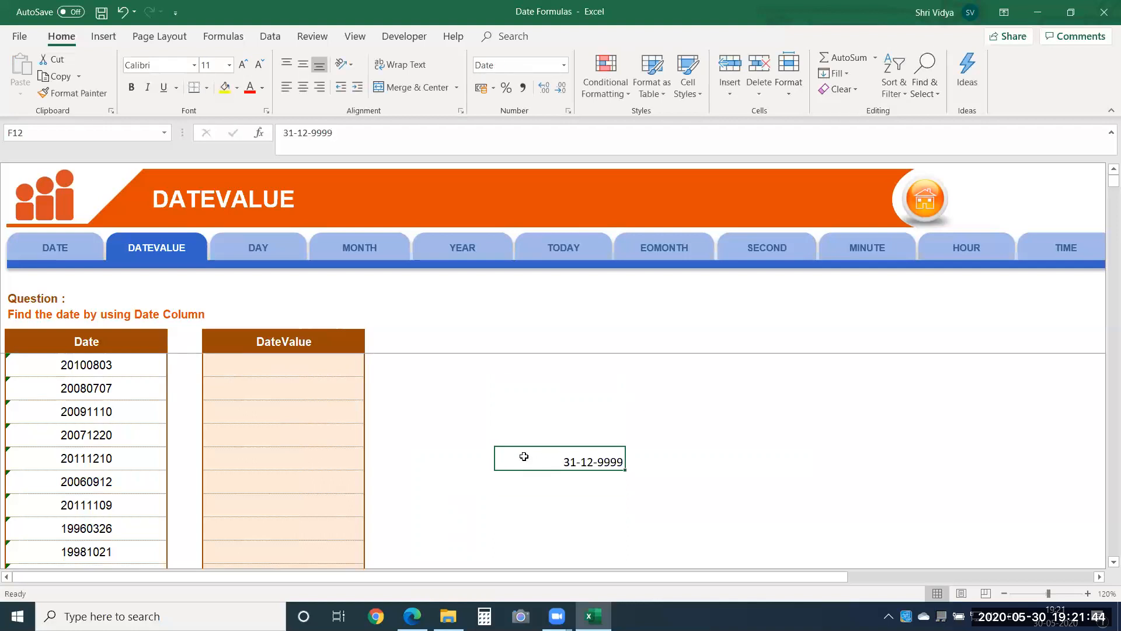
Step: Set the number format of cell F12 to General
left_click(511, 65)
type("General")
key("Return")
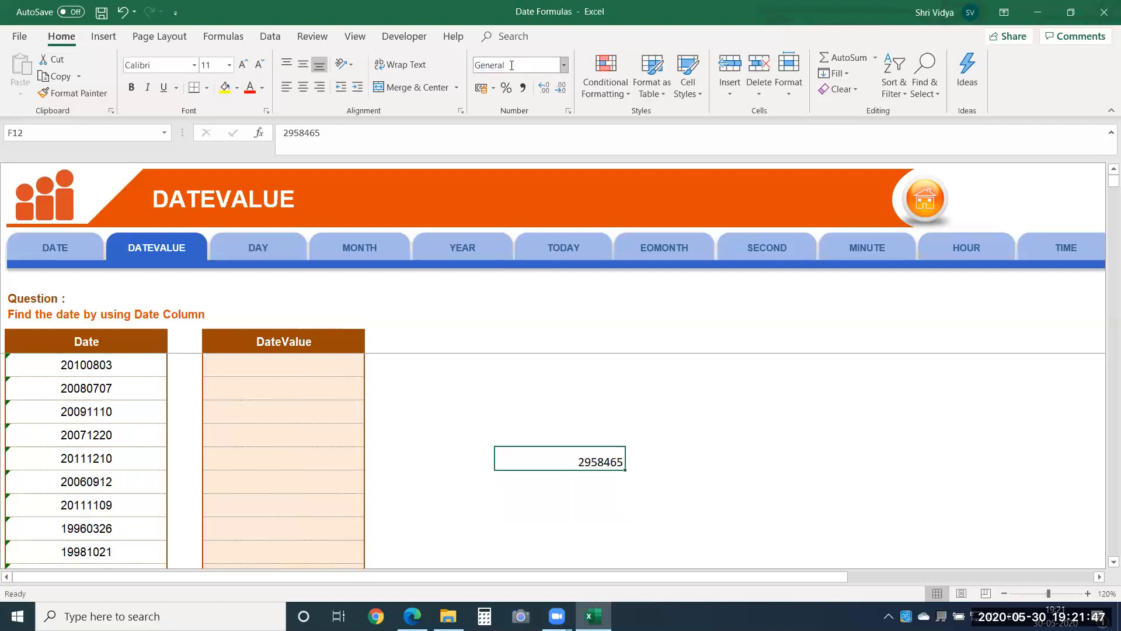
Step: Compare the first Date entry in cell B8 with the serial number in F12 and clear F12
left_click(138, 358)
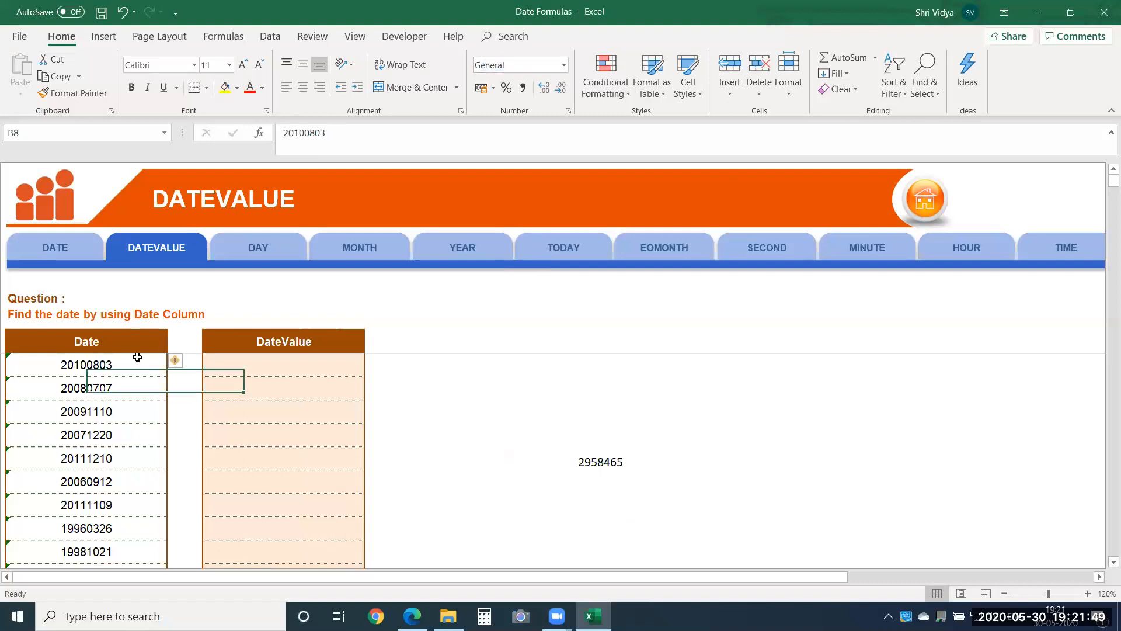
left_click(605, 464)
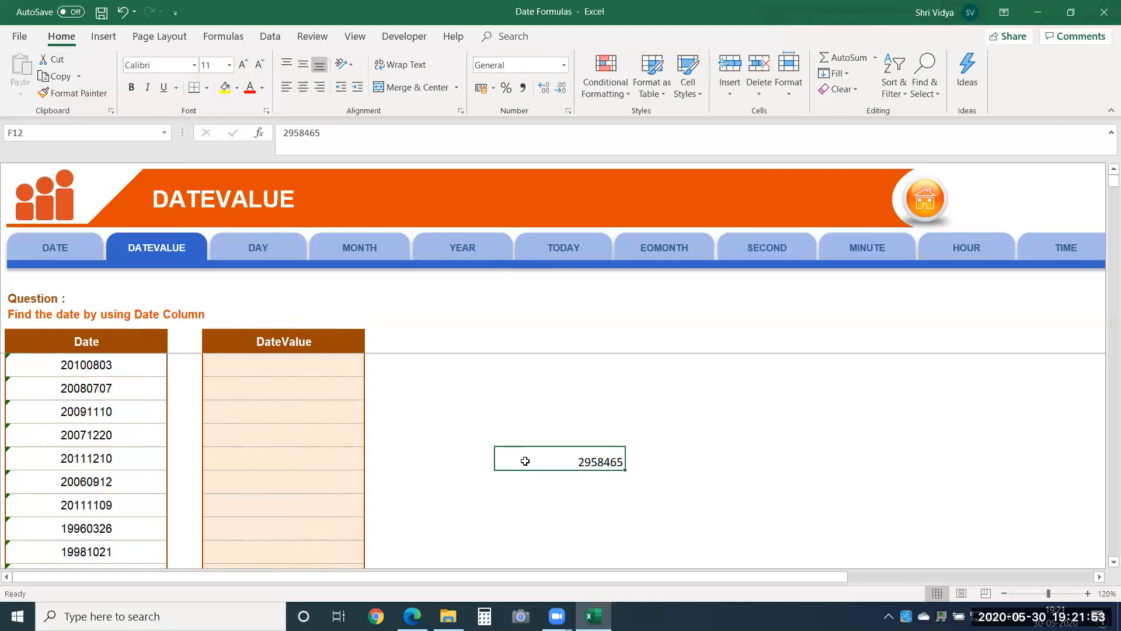
left_click(124, 372)
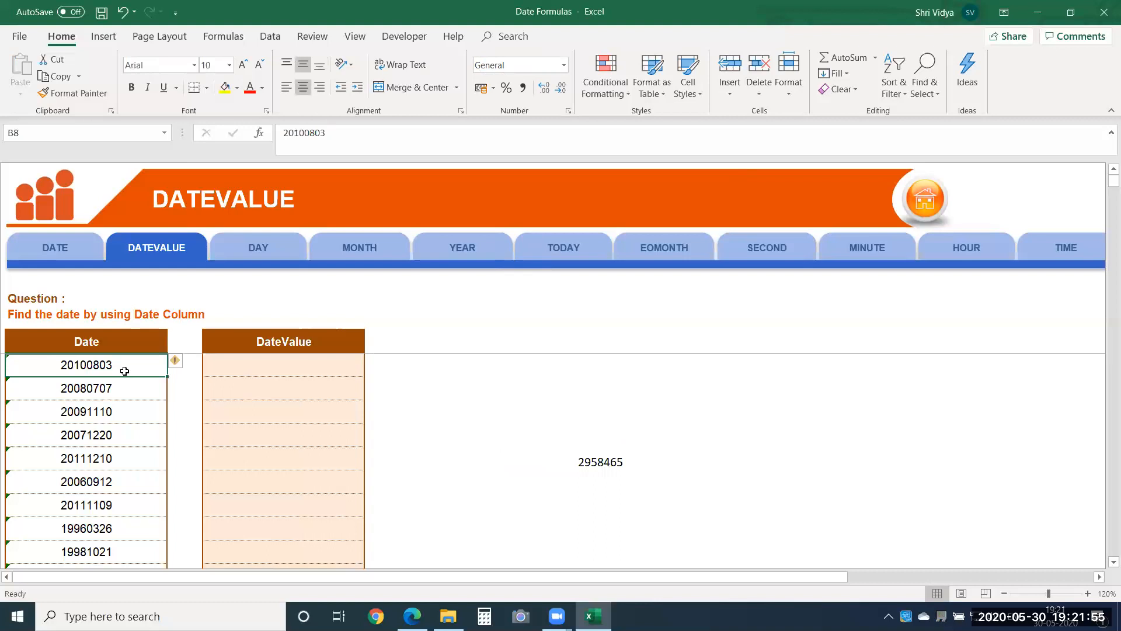
left_click(596, 462)
key("Delete")
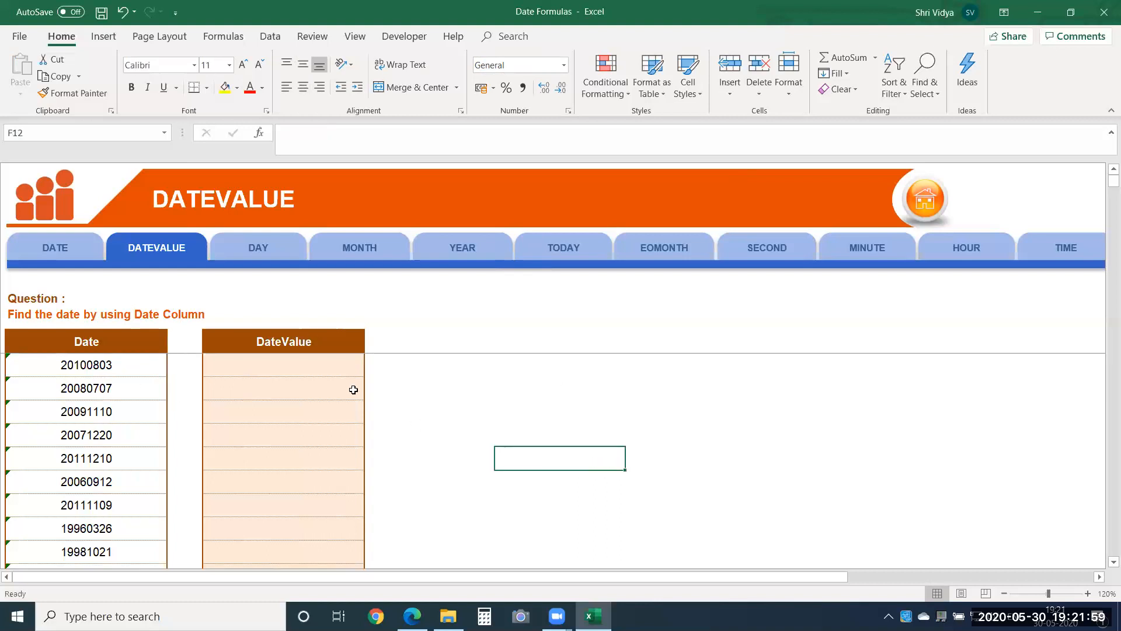
Step: Enter the formula =TEXT(B8,"0000-00-00") in cell D8, the first cell of the DateValue column
left_click(225, 374)
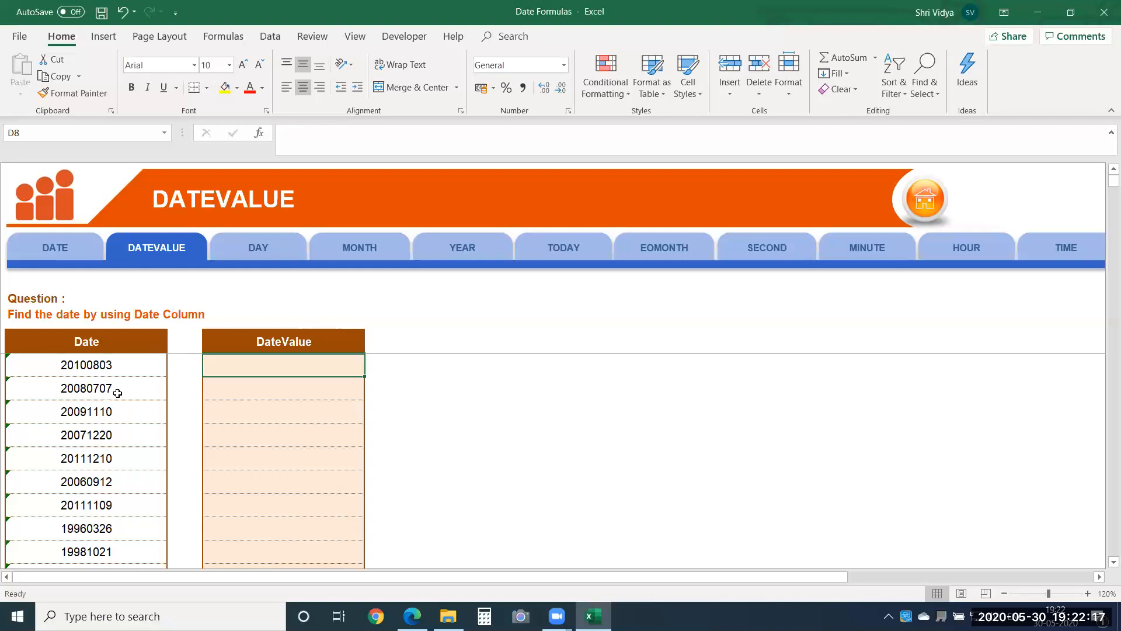
type("-")
key("BackSpace")
type("=te")
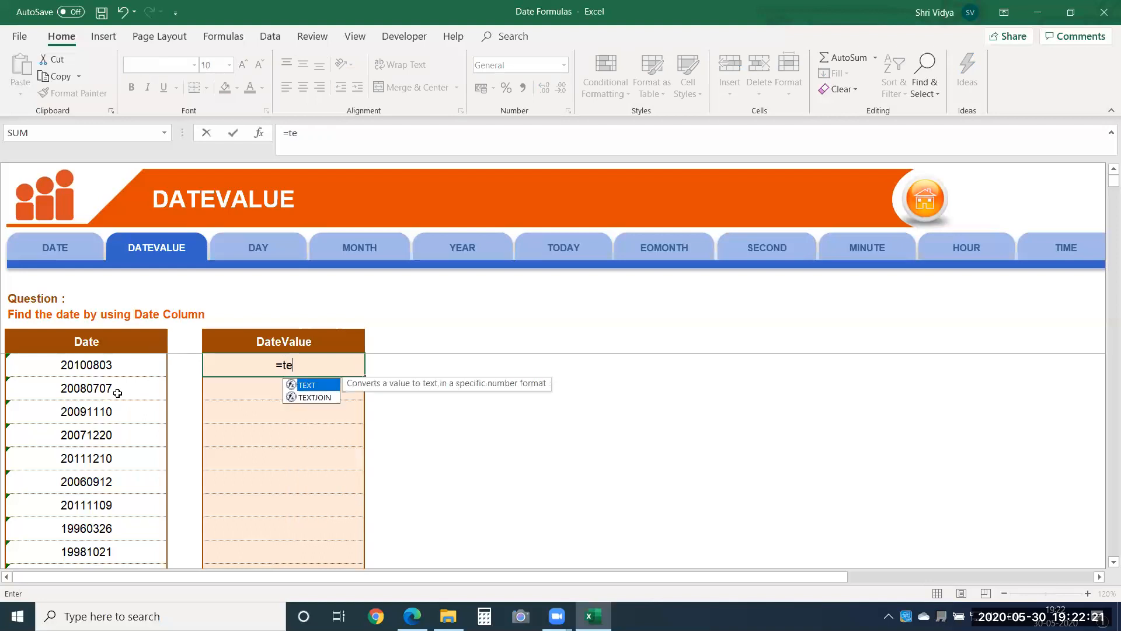
type("xt")
key("Tab")
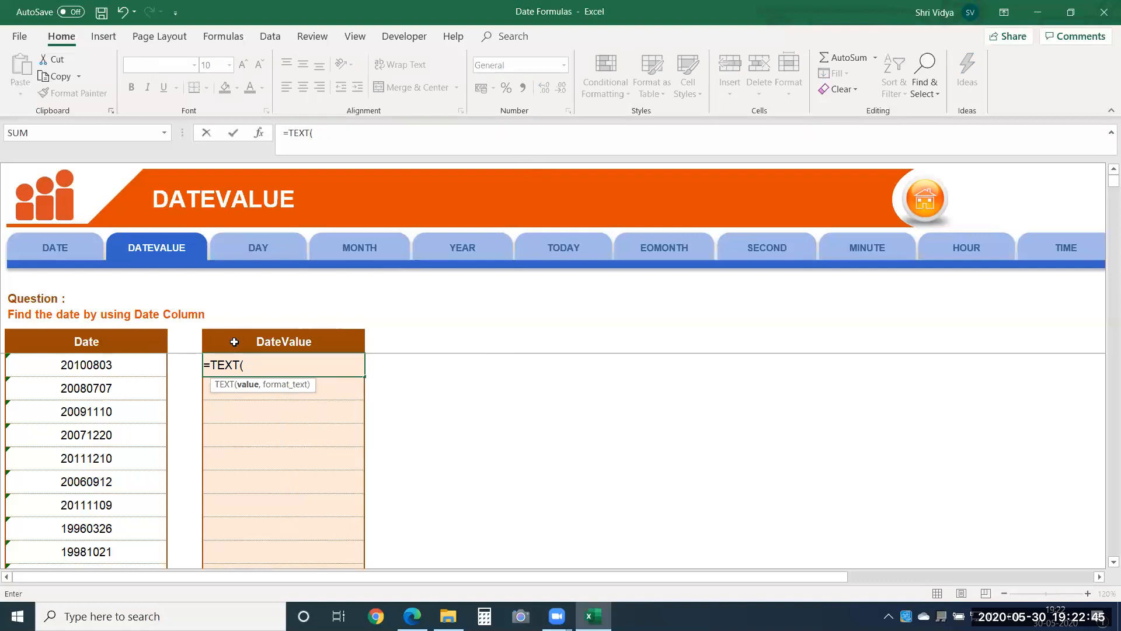
left_click(106, 366)
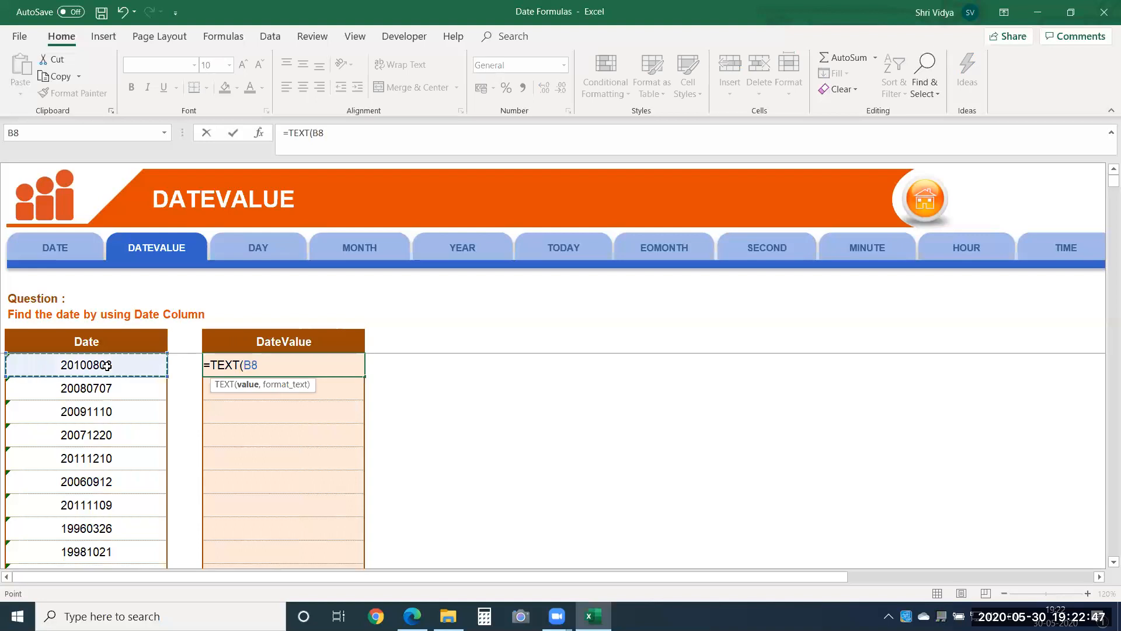
type(",\"0000-")
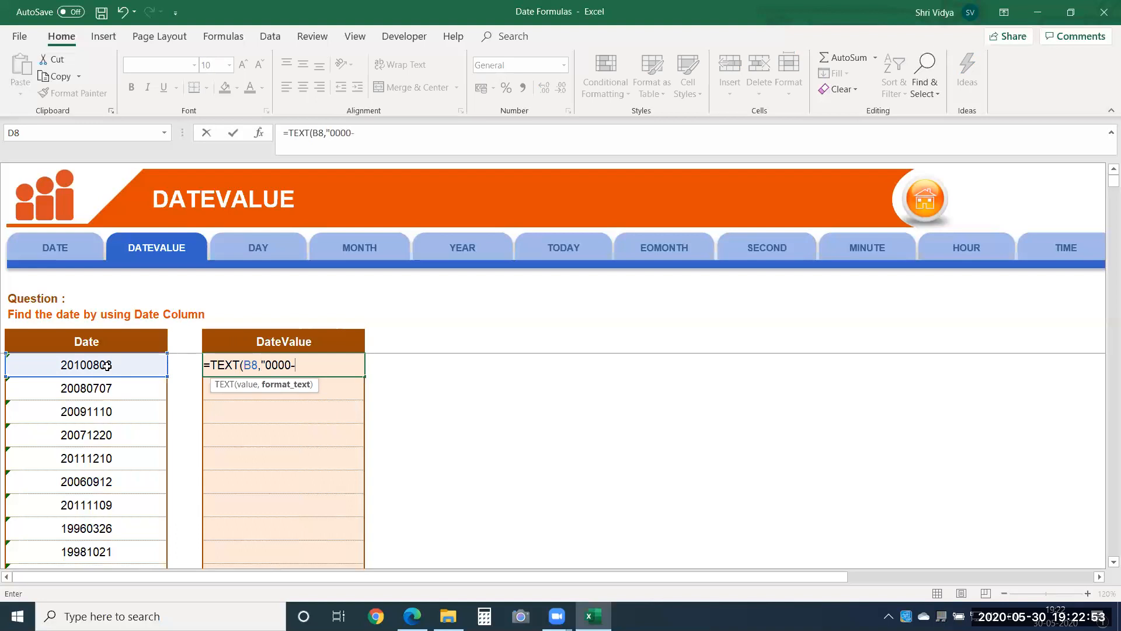
type("00-00\")")
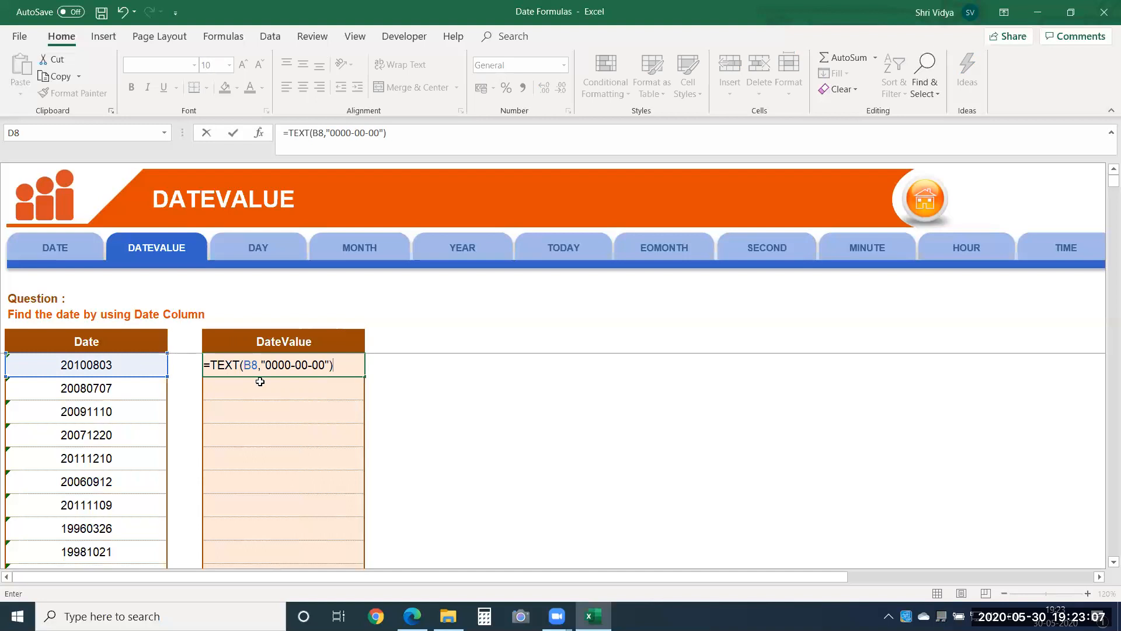
key("Return")
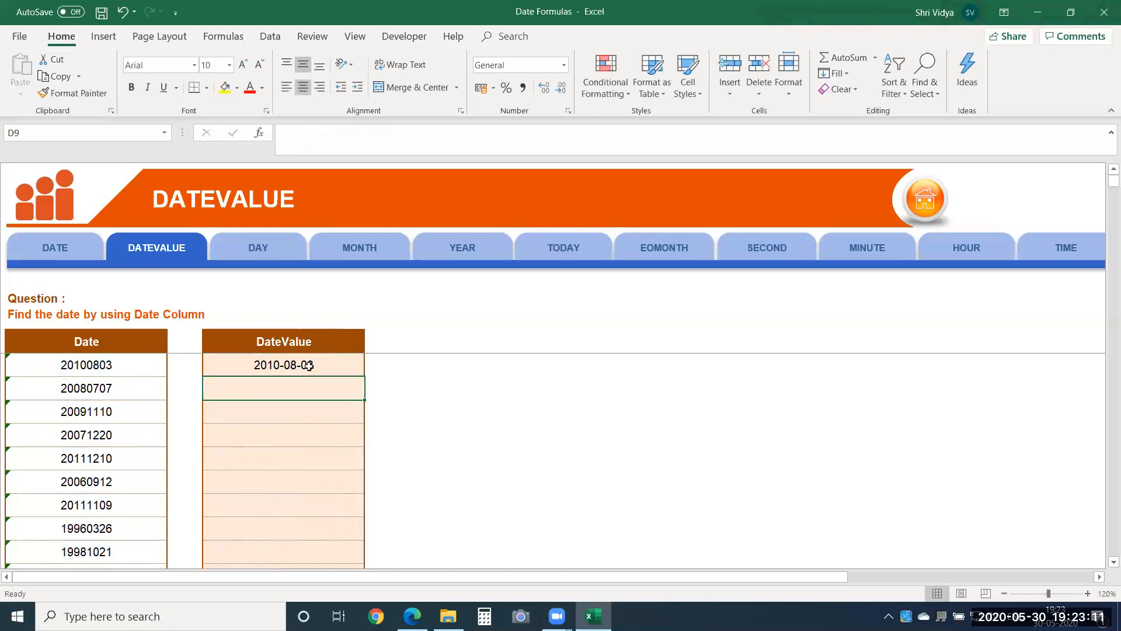
Step: Wrap the TEXT formula in cell D8 in DATEVALUE so it reads =DATEVALUE(TEXT(B8,"0000-00-00"))
double_click(291, 364)
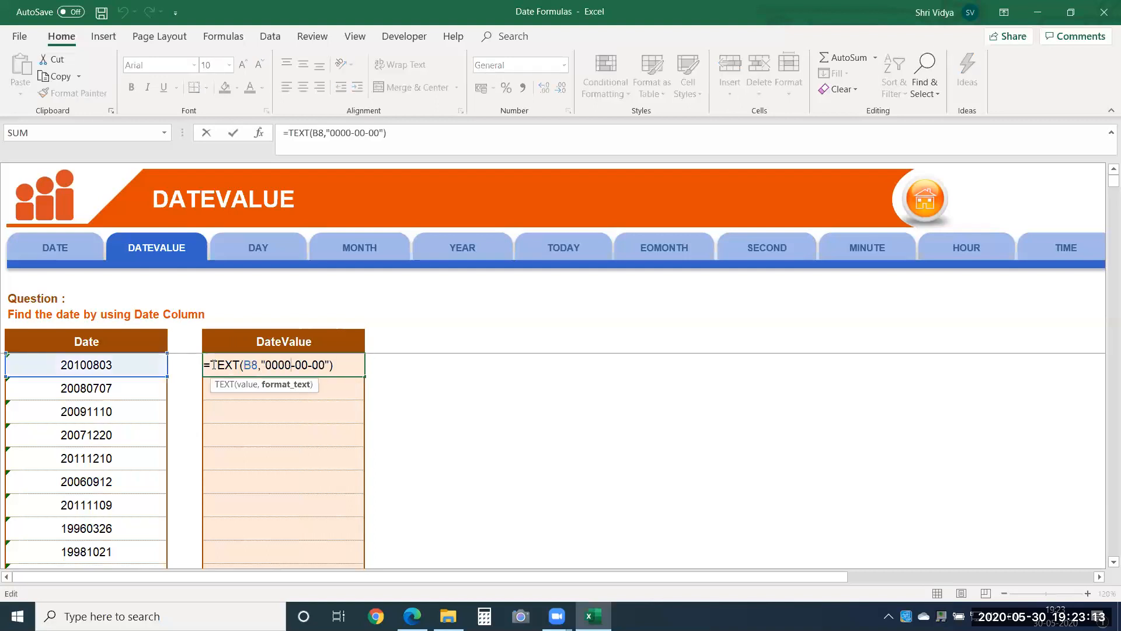
left_click_drag(213, 365, 380, 365)
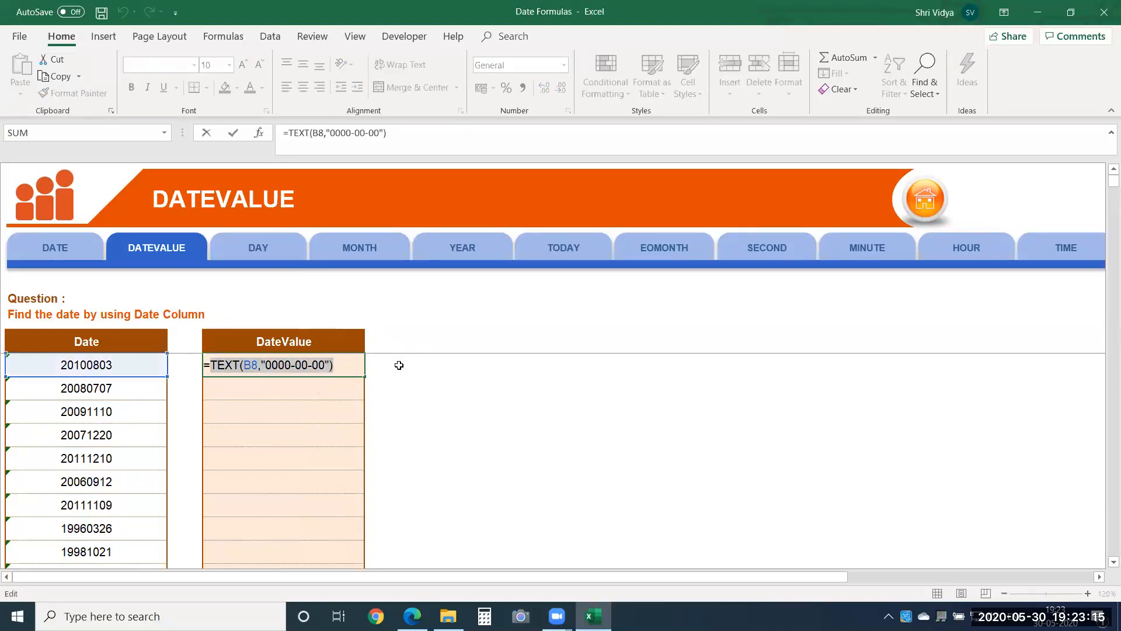
key("BackSpace")
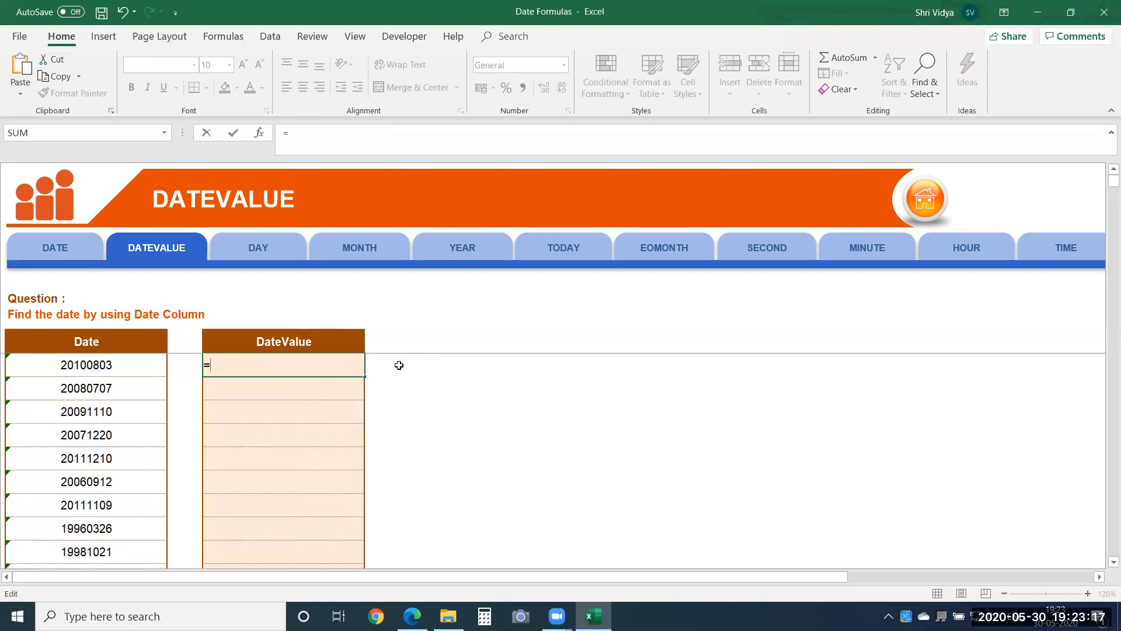
type("DAta")
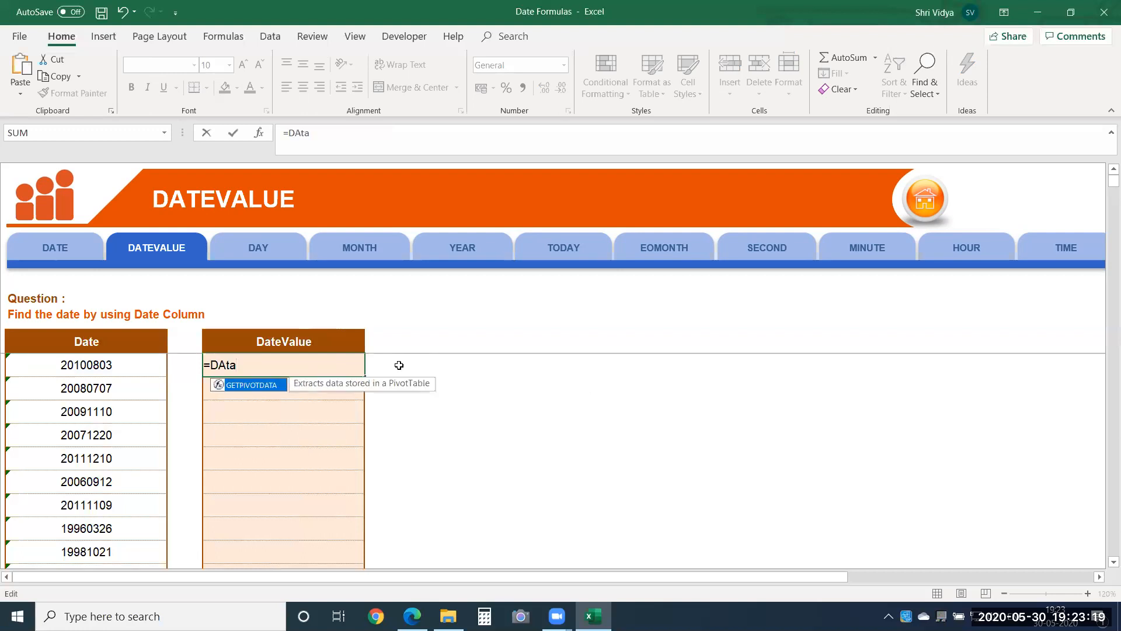
key("BackSpace")
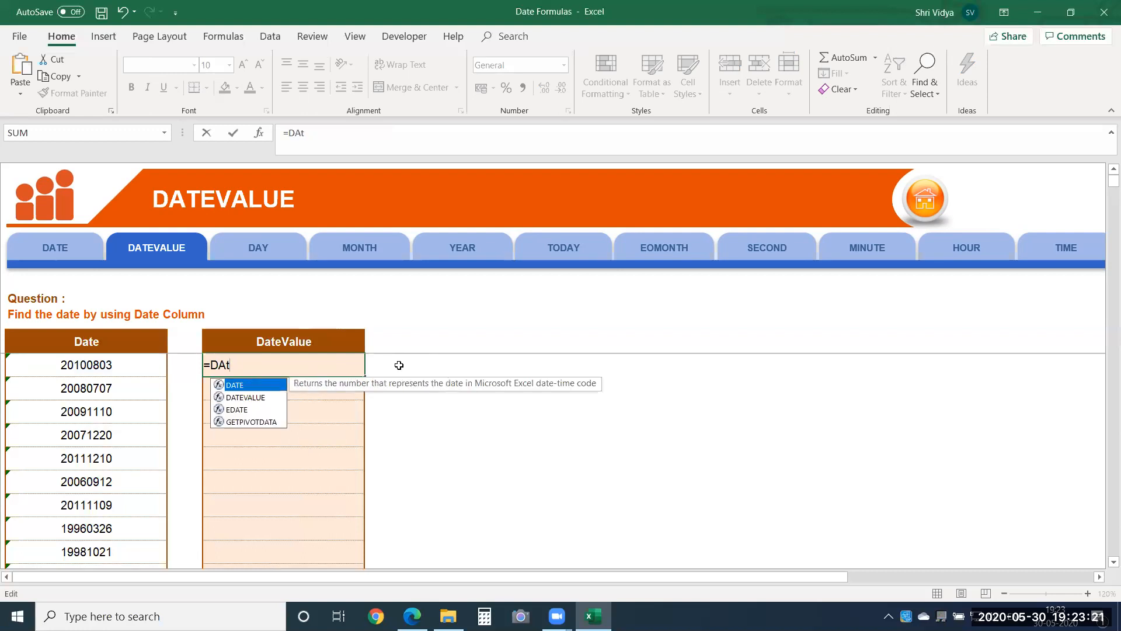
key("Down")
key("Tab")
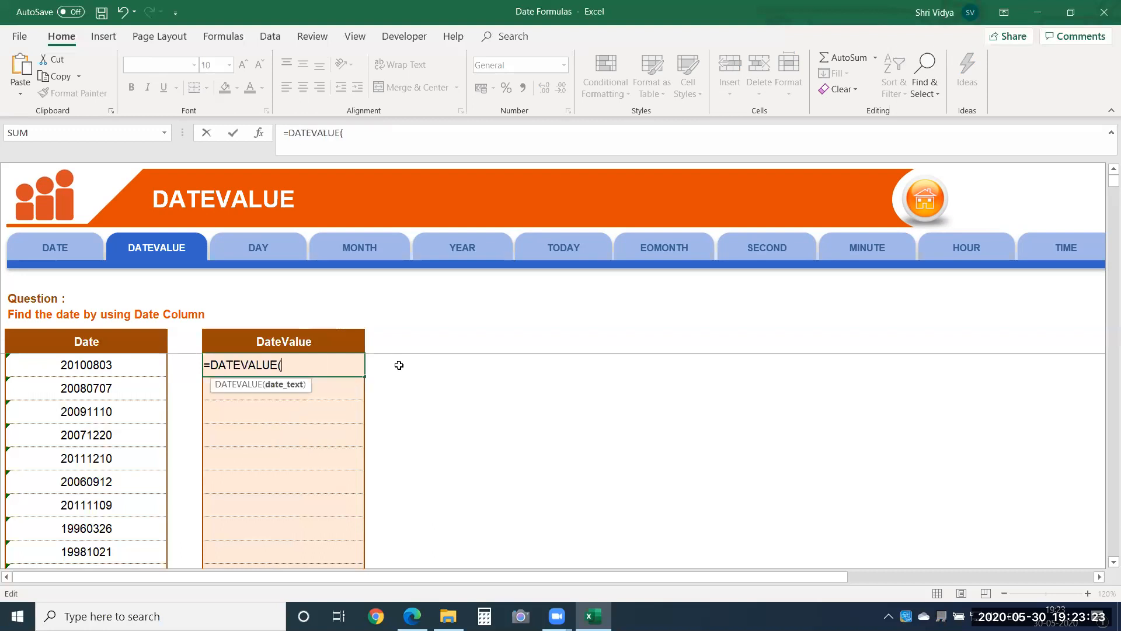
key("ctrl+v")
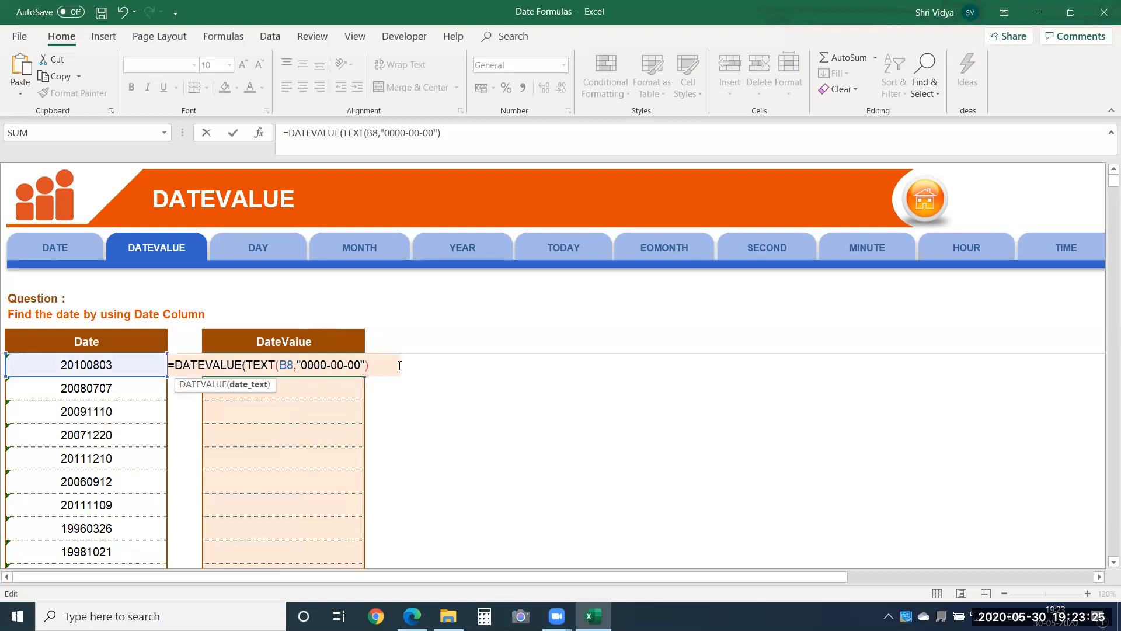
type(")")
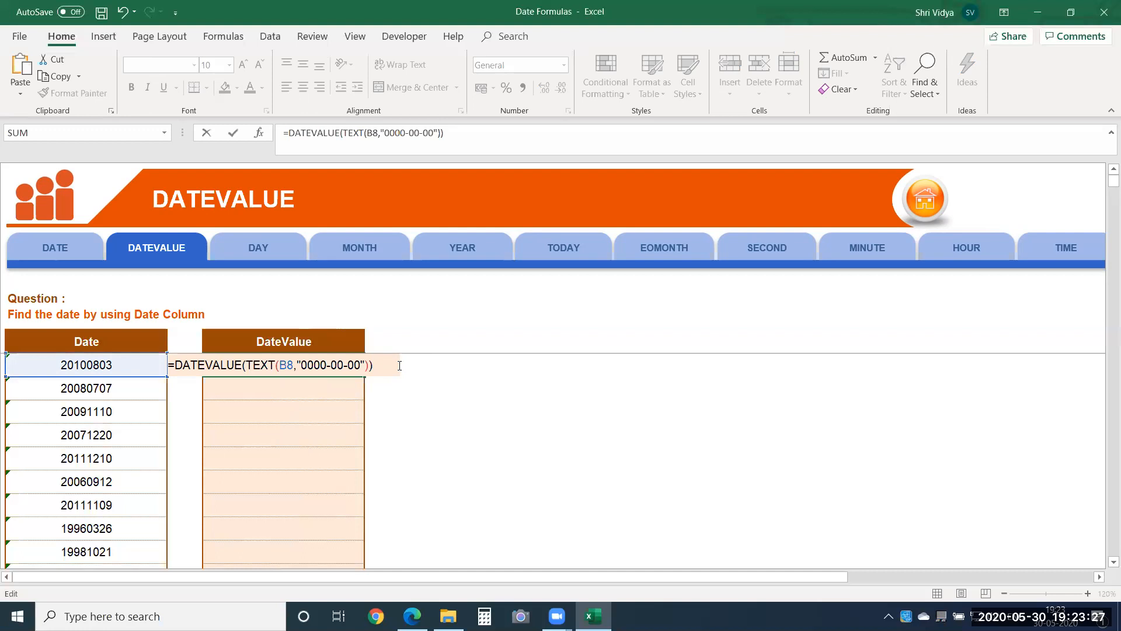
key("Return")
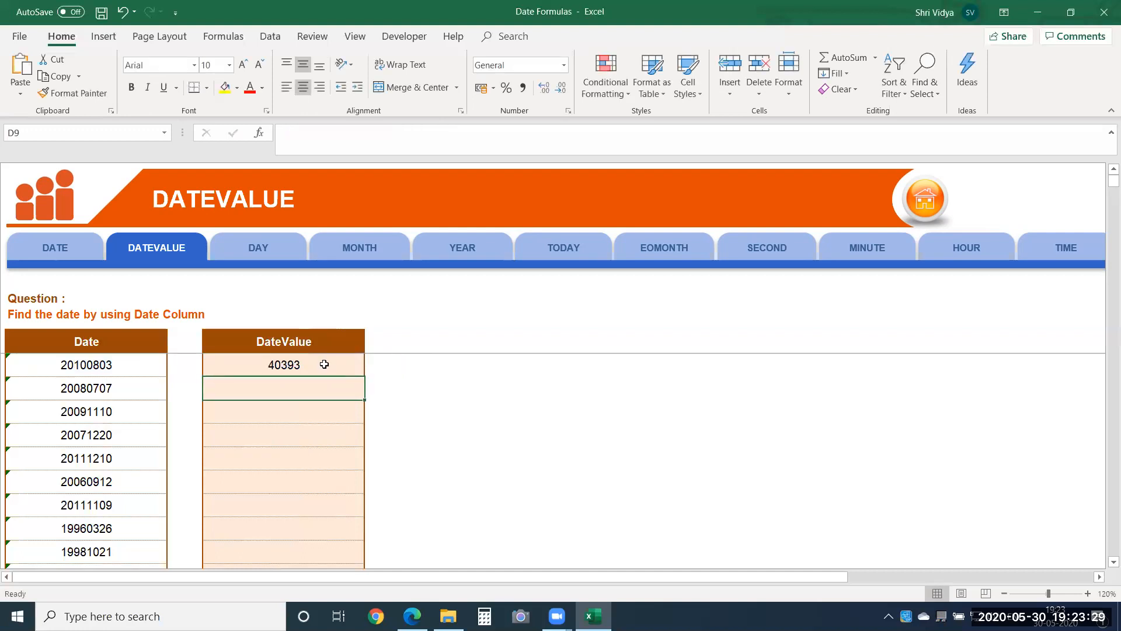
Step: Enter 40393 in cell F10 and set that cell's number format to Date
left_click(615, 414)
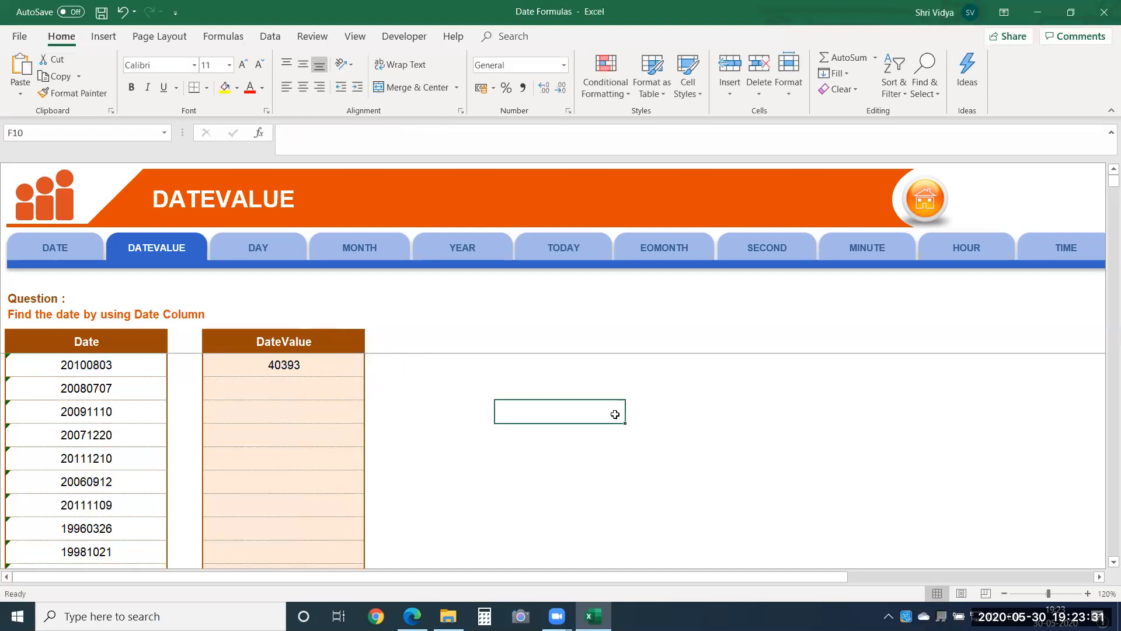
type("40")
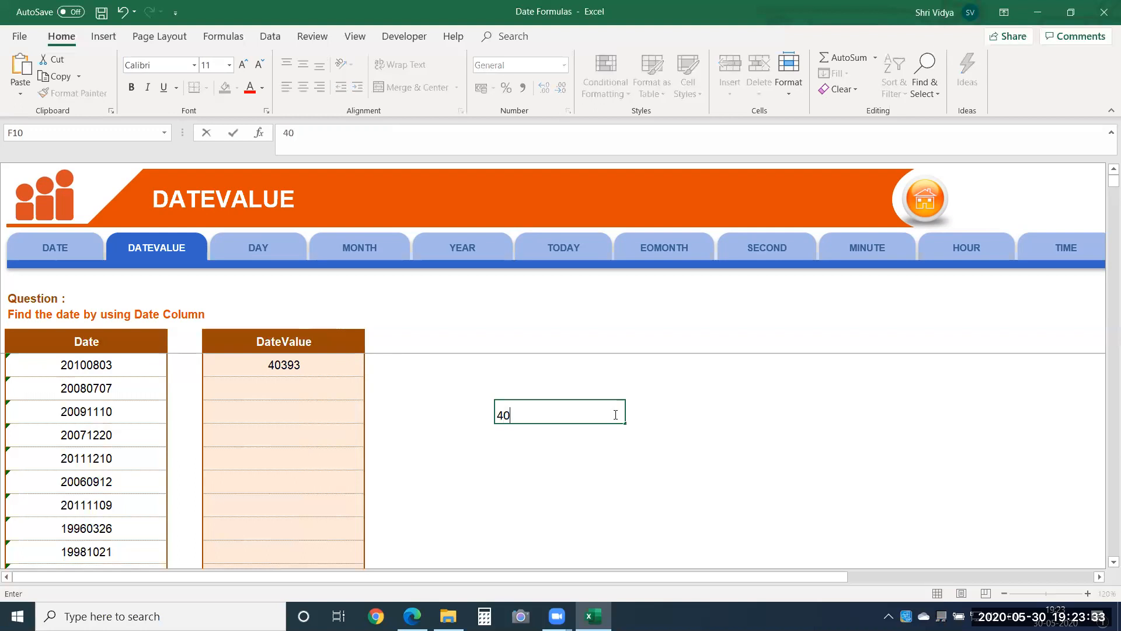
type("393")
key("Return")
left_click(615, 414)
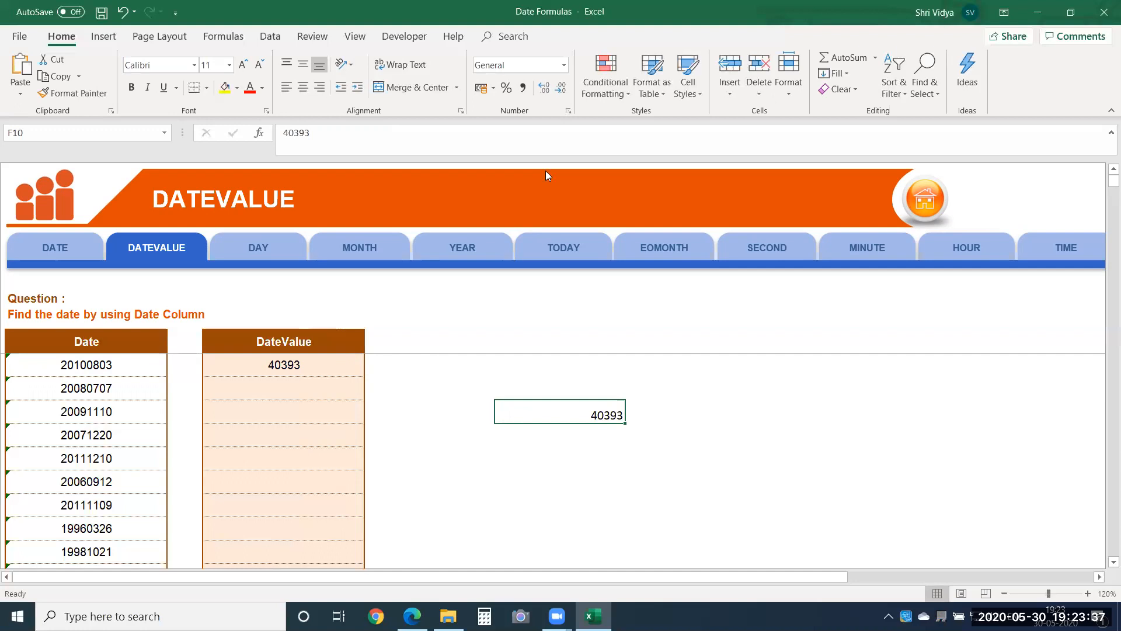
left_click(533, 66)
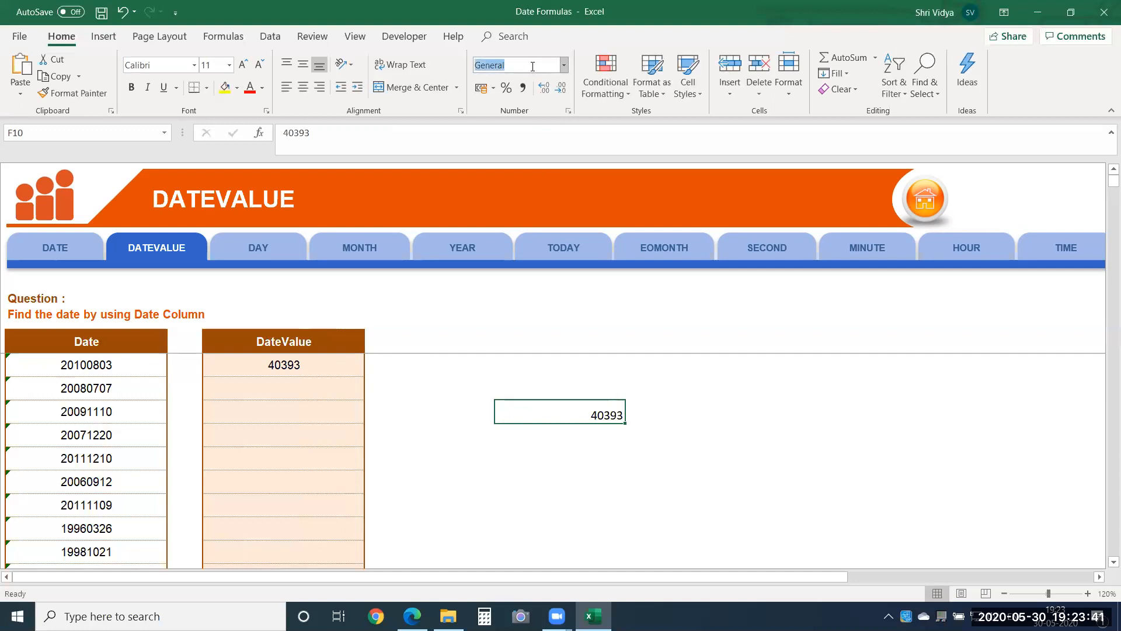
type("Date")
key("Return")
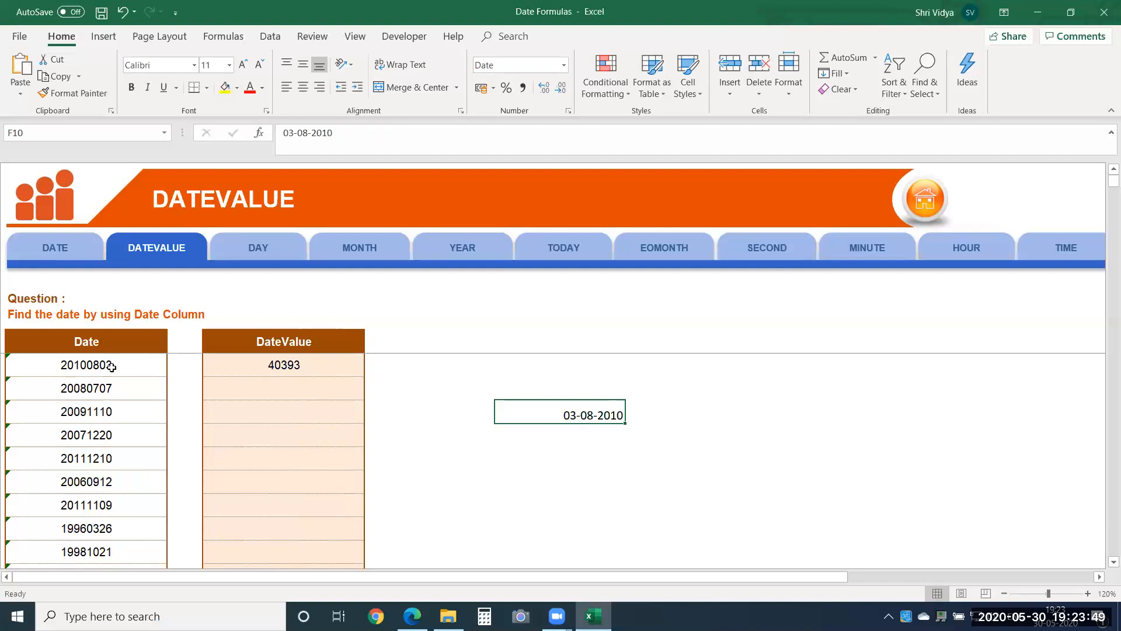
Step: Fill the DATEVALUE formula from D8 down to the last row of the DateValue column and check the results against the Date entries
left_click(293, 372)
left_click_drag(365, 376, 47, 460)
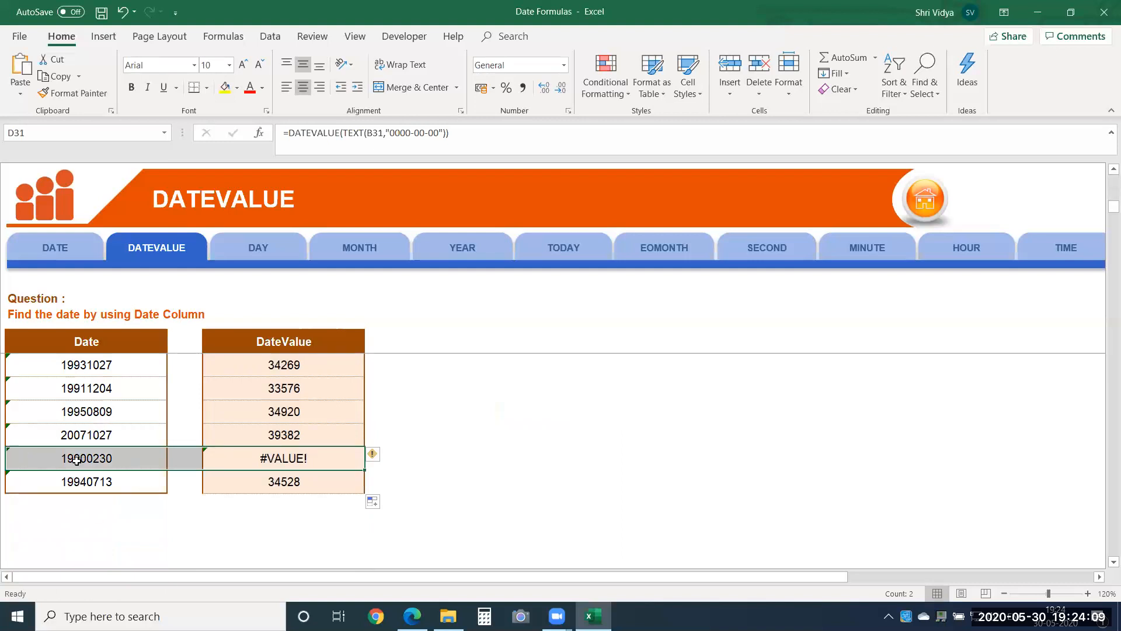
left_click(326, 426)
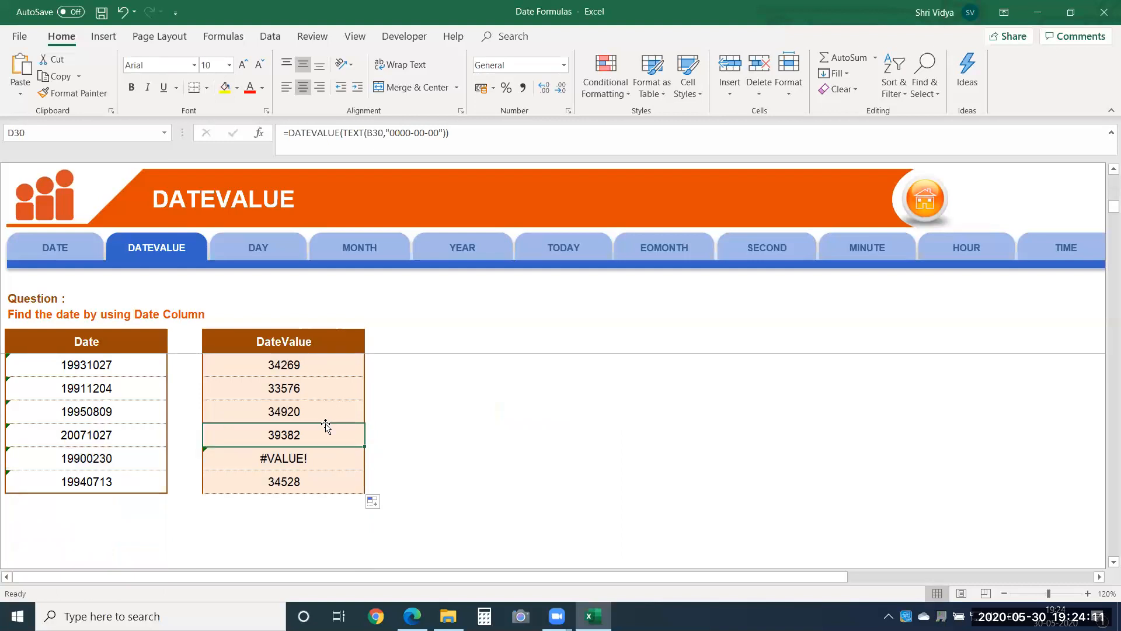
key("Up")
key("Up")
key("Up")
key("Up")
key("Up")
key("Up")
key("Up")
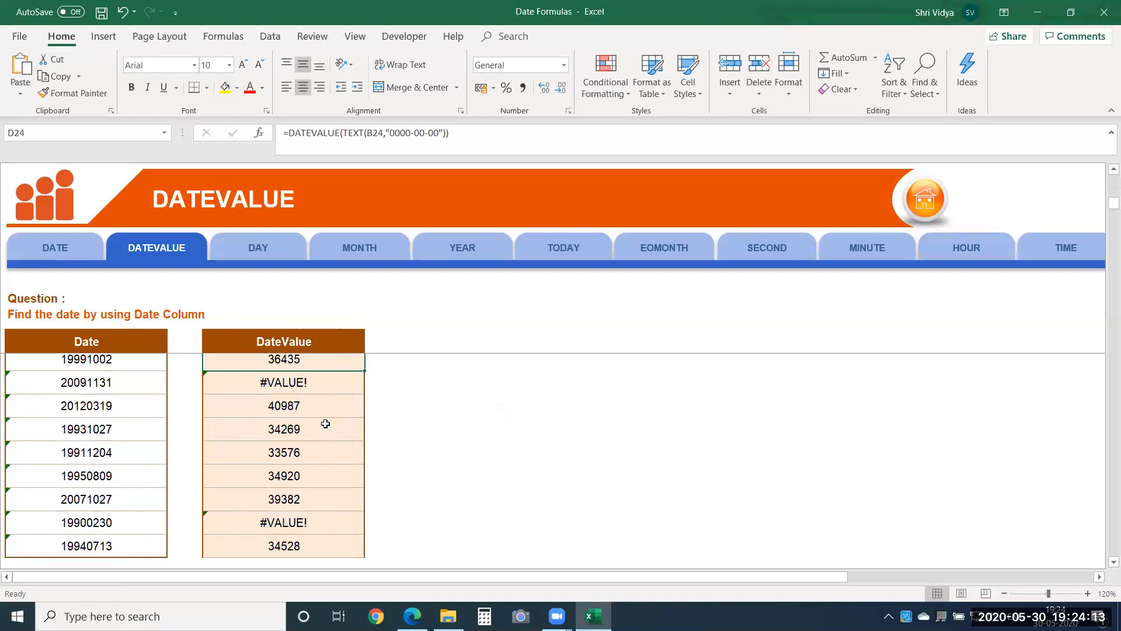
left_click_drag(325, 413, 56, 415)
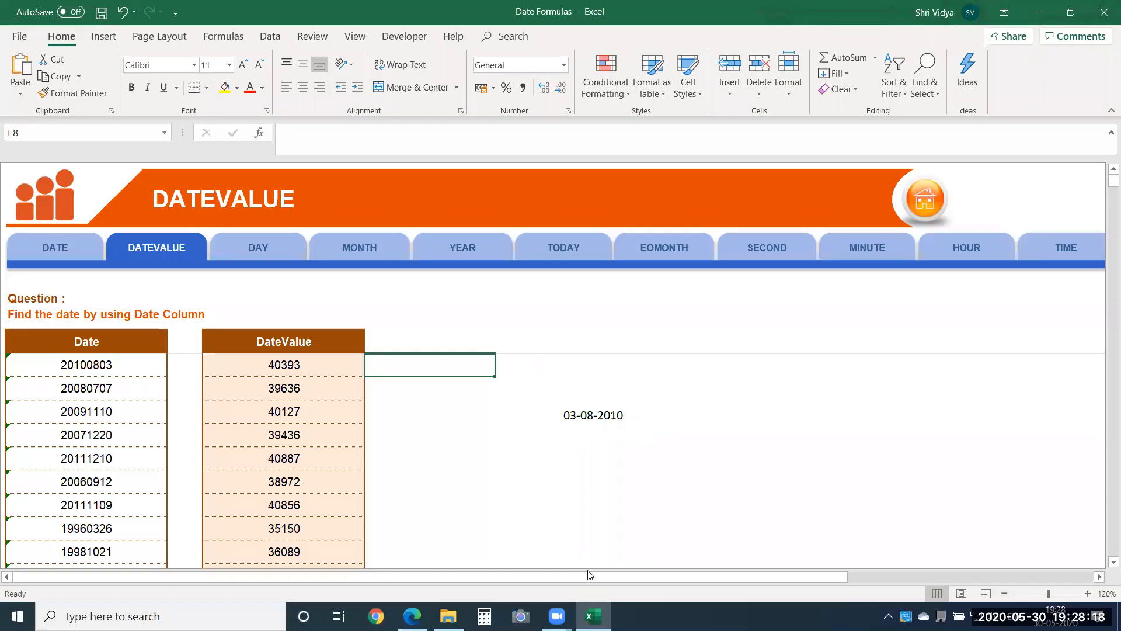
Step: On the DAY sheet, enter =DAY(B8) in cell D8 and fill it down the Day column to D17
left_click(266, 248)
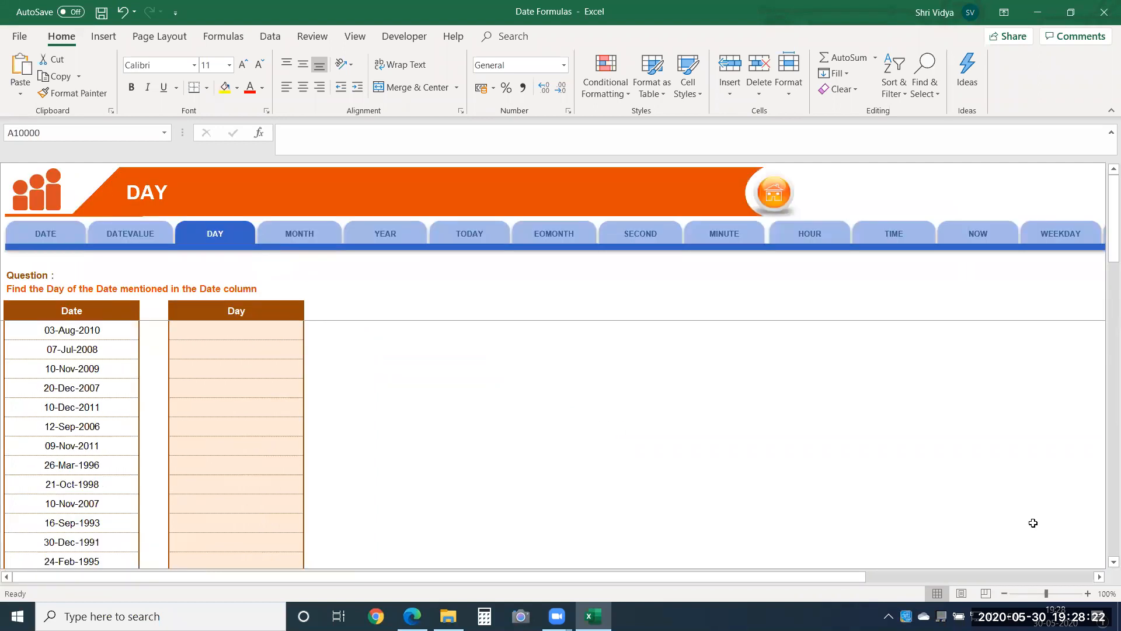
left_click(1087, 593)
left_click(1088, 593)
left_click(1087, 593)
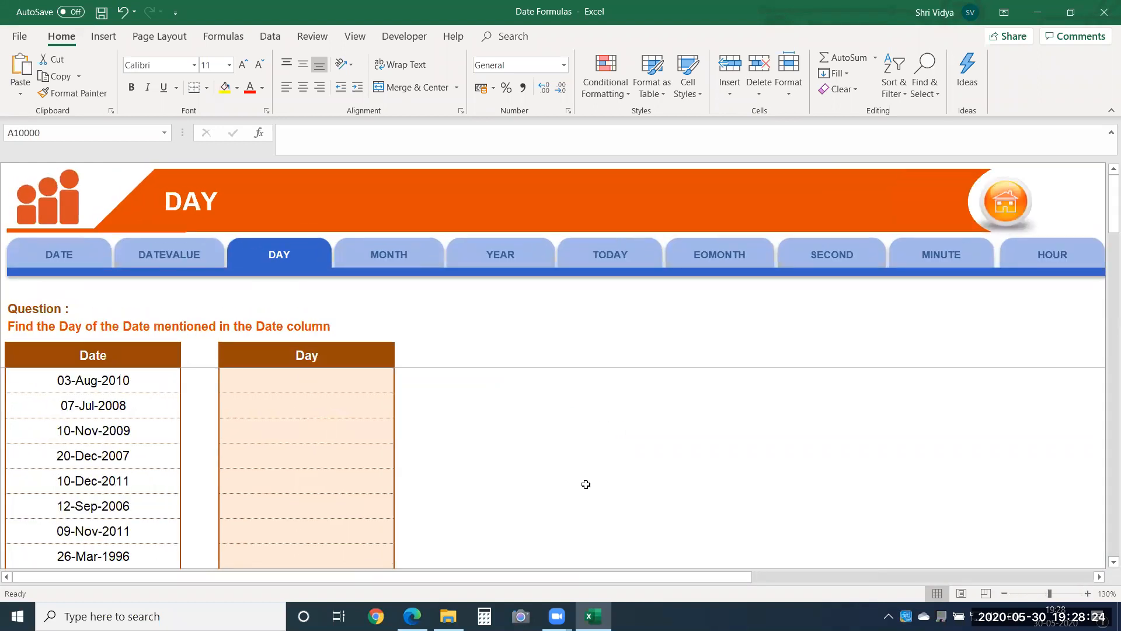
left_click(286, 372)
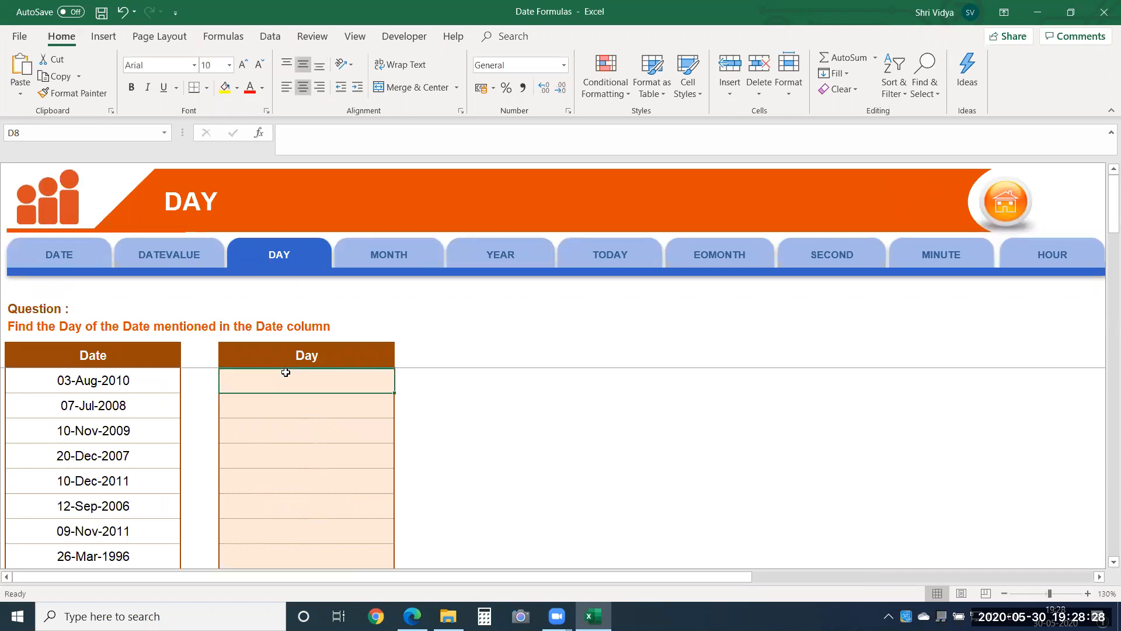
type("=day")
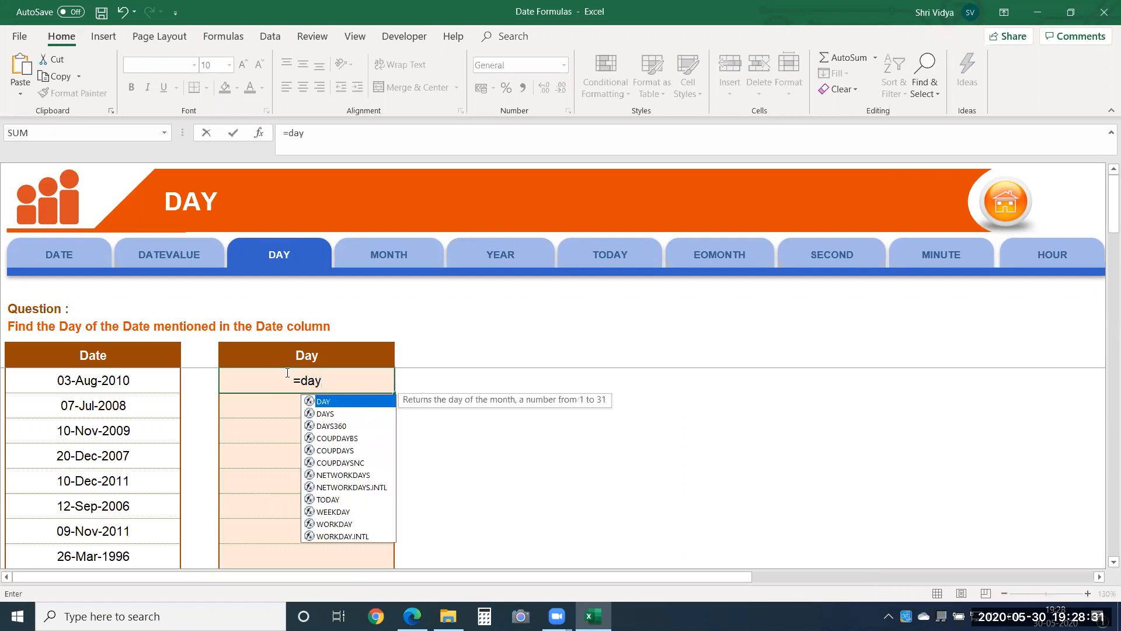
key("Tab")
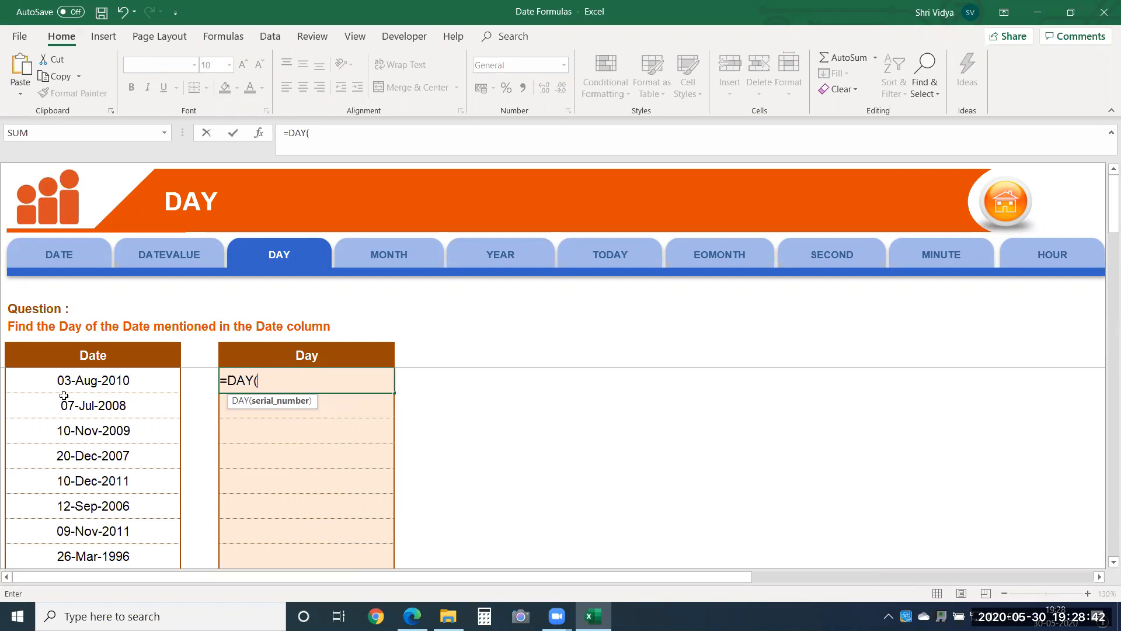
left_click(145, 385)
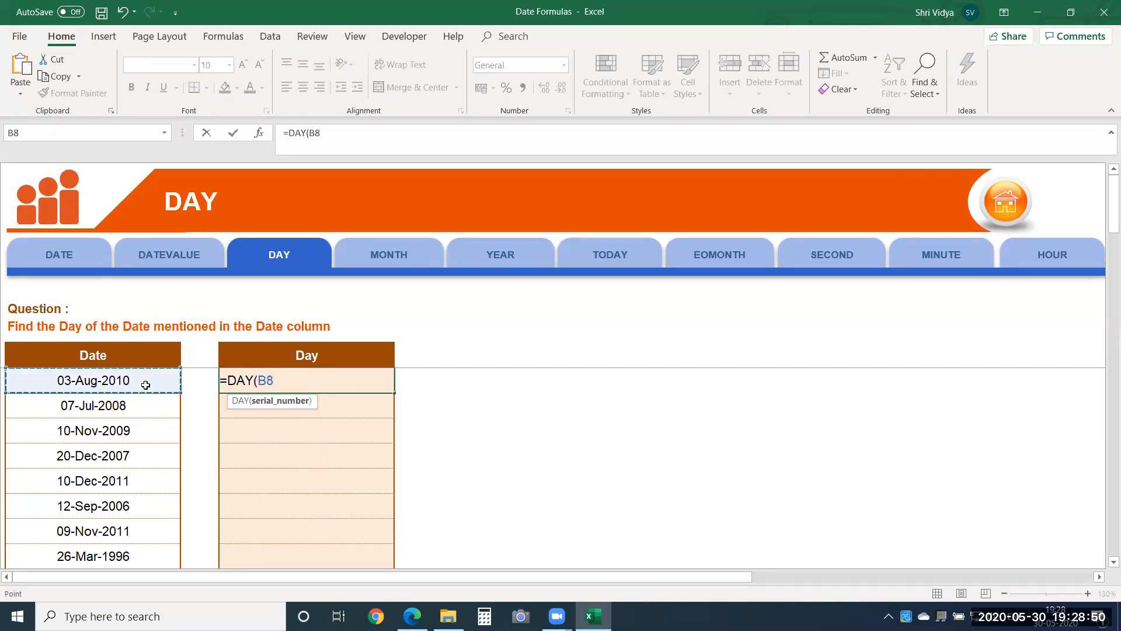
type(")")
key("Return")
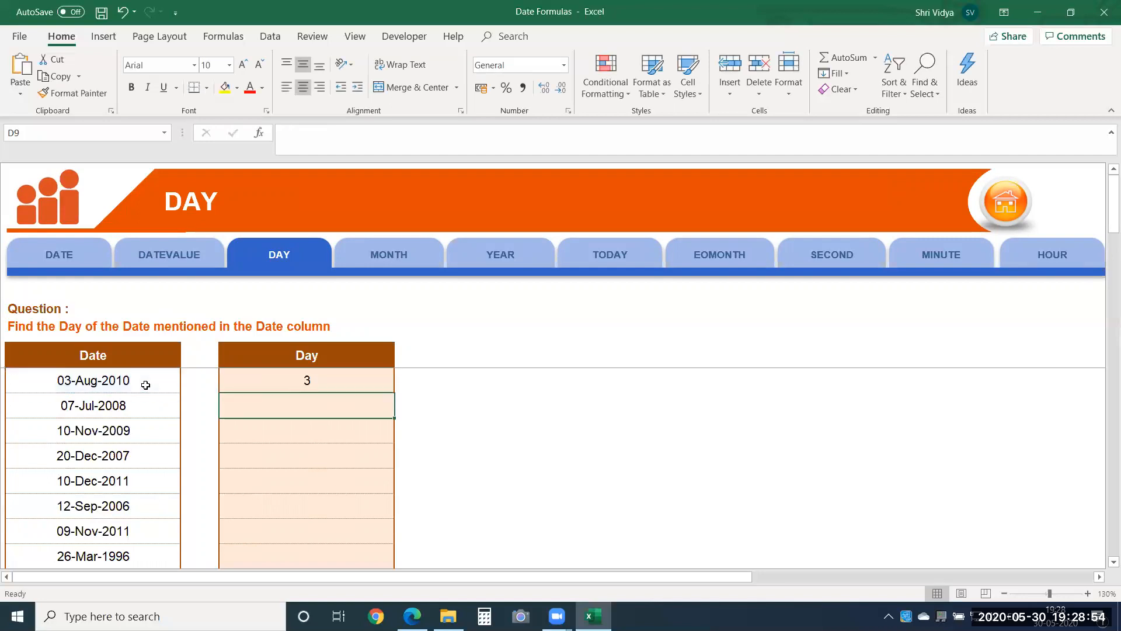
left_click(327, 376)
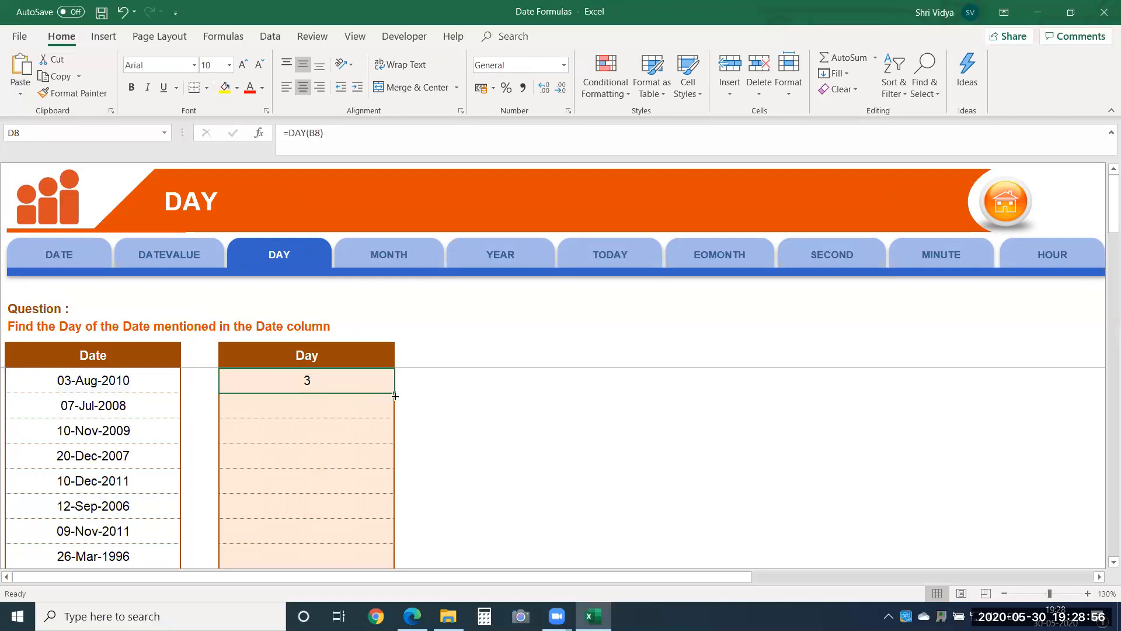
left_click_drag(395, 396, 397, 540)
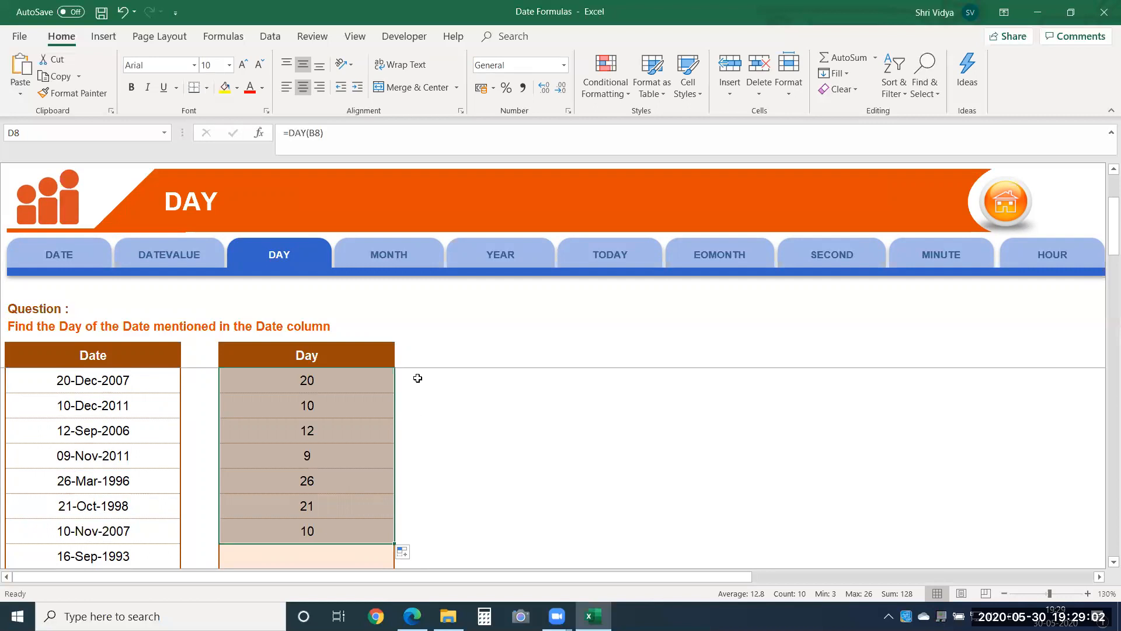
Step: On the MONTH sheet, enter =MONTH(B8) in cell D8 and fill it down the Month column to D15
left_click(409, 257)
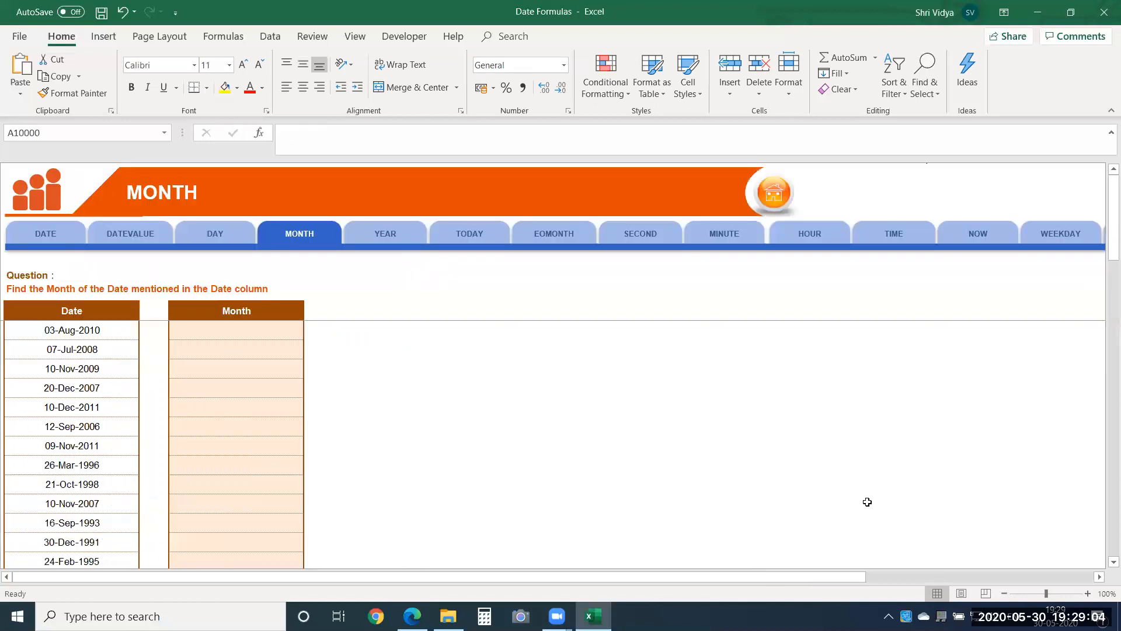
left_click(1088, 593)
left_click(1088, 593)
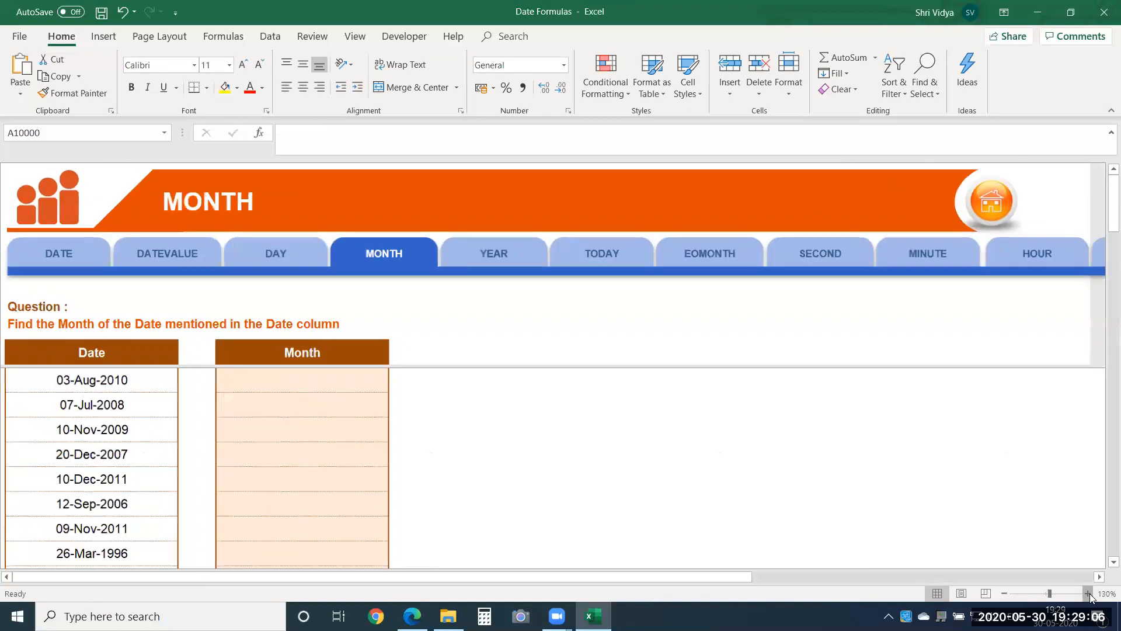
left_click(1087, 593)
left_click(332, 380)
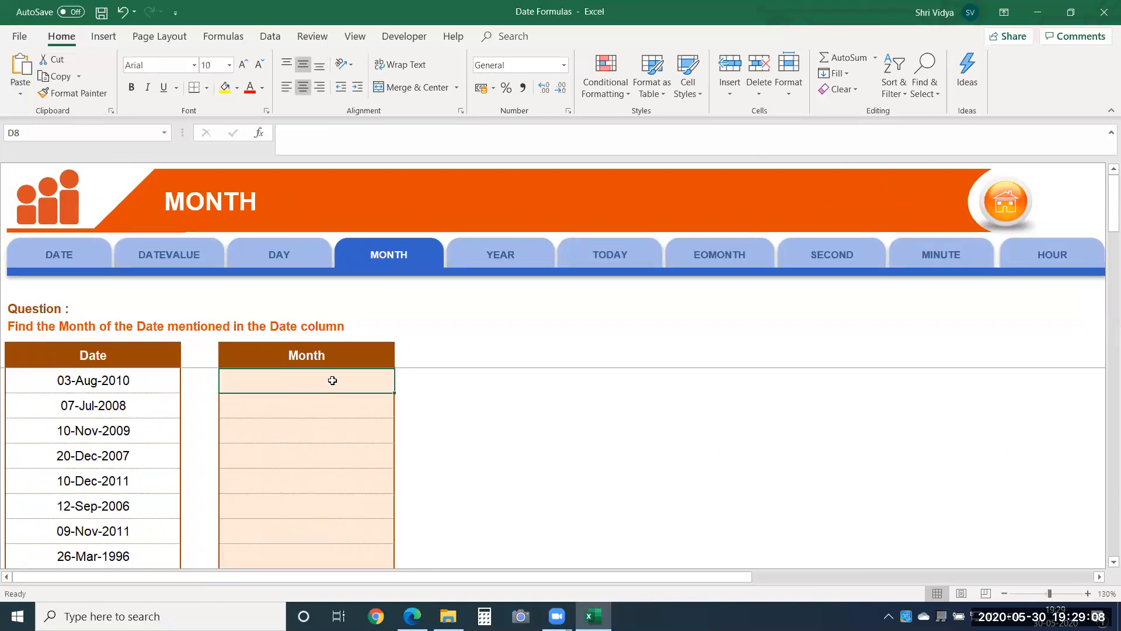
type("=month")
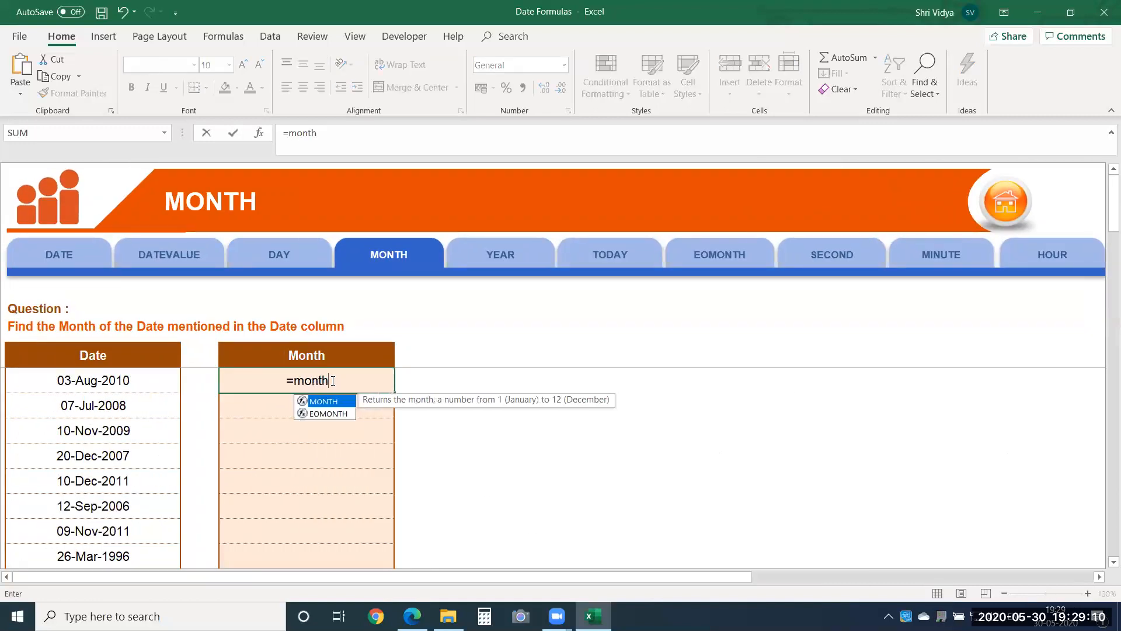
key("Tab")
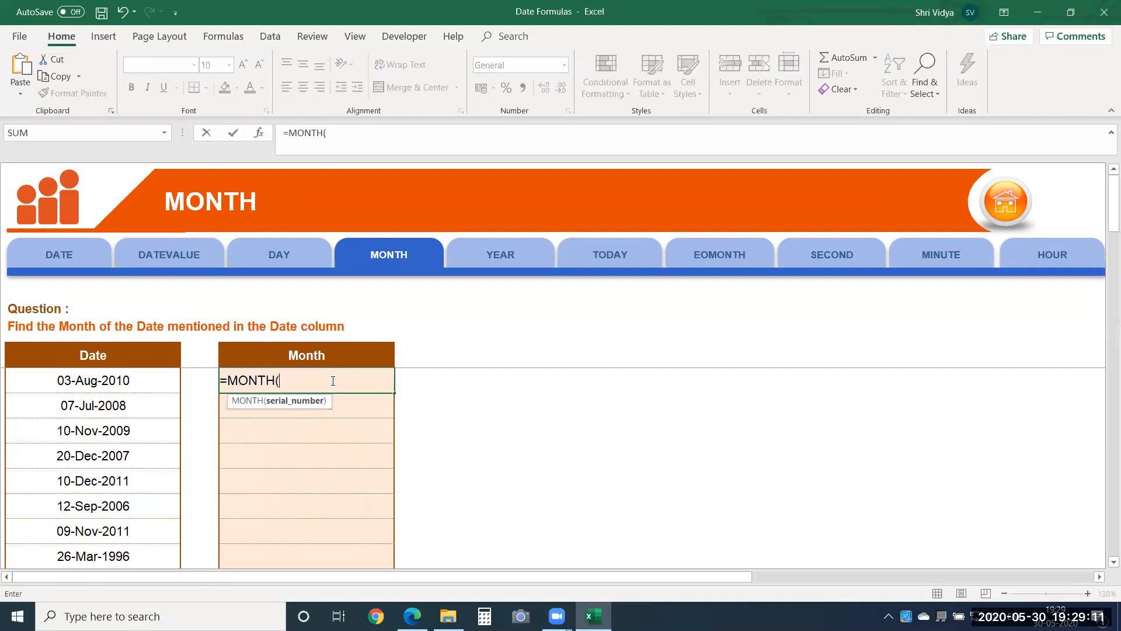
left_click(124, 373)
key("Return")
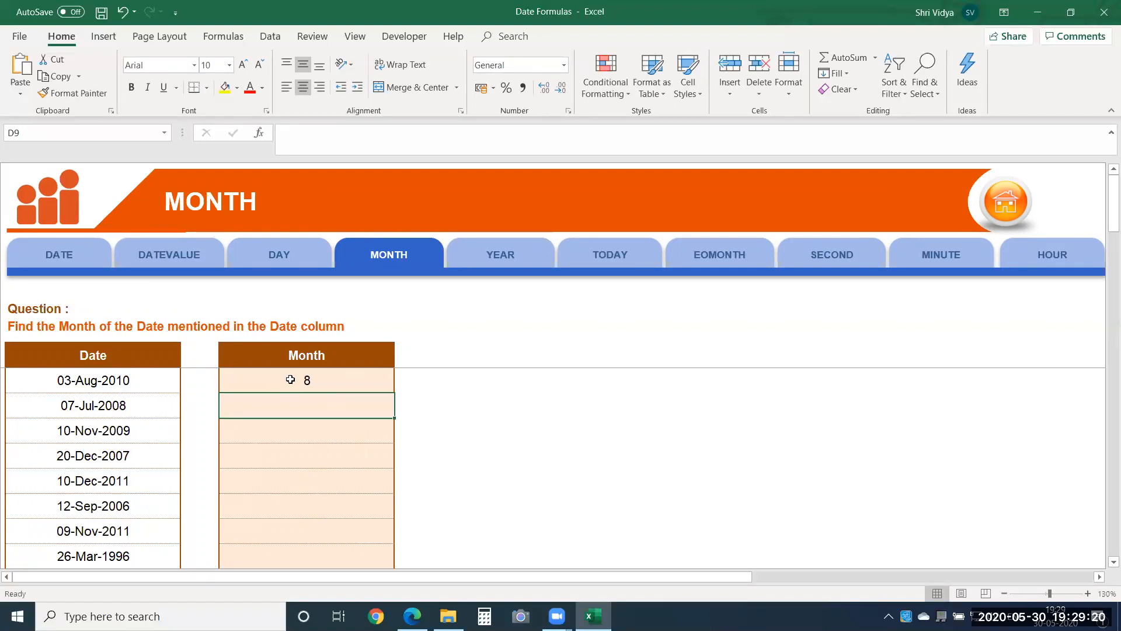
left_click(354, 381)
left_click_drag(390, 393, 372, 558)
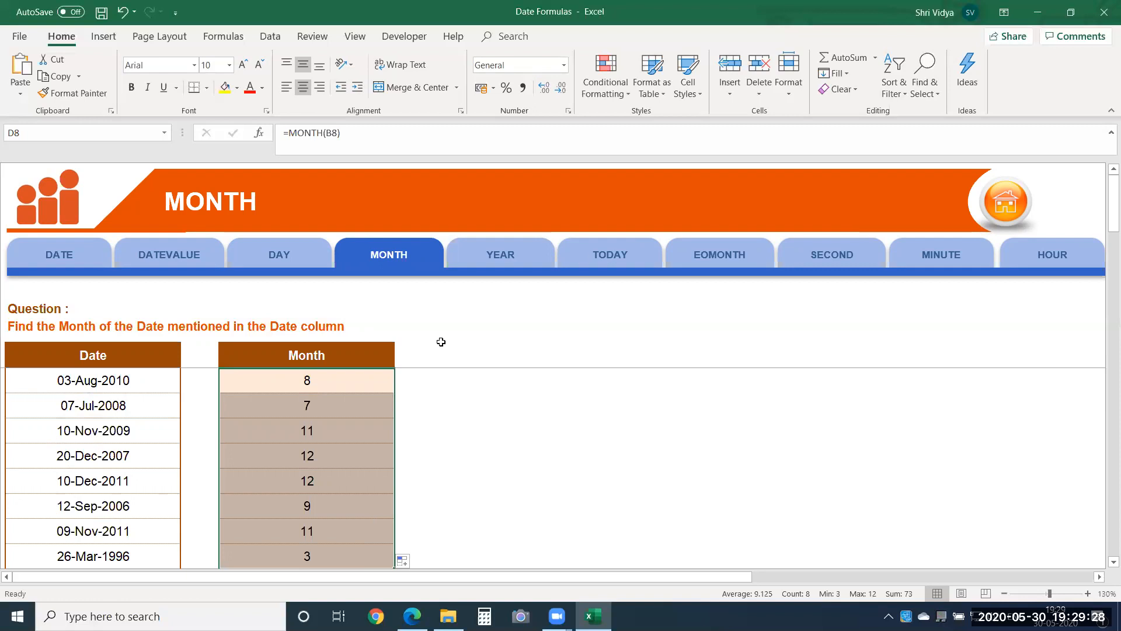
Step: On the YEAR sheet, enter =YEAR(B8) in cell D8 to extract the year from the first date
left_click(517, 257)
left_click(246, 331)
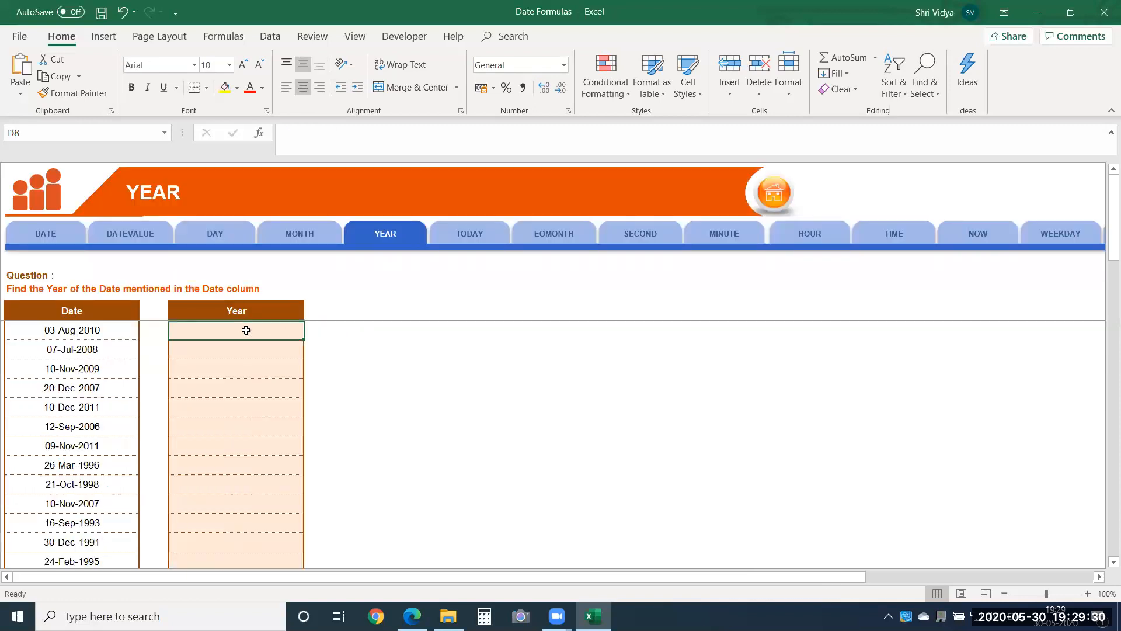
type("=year")
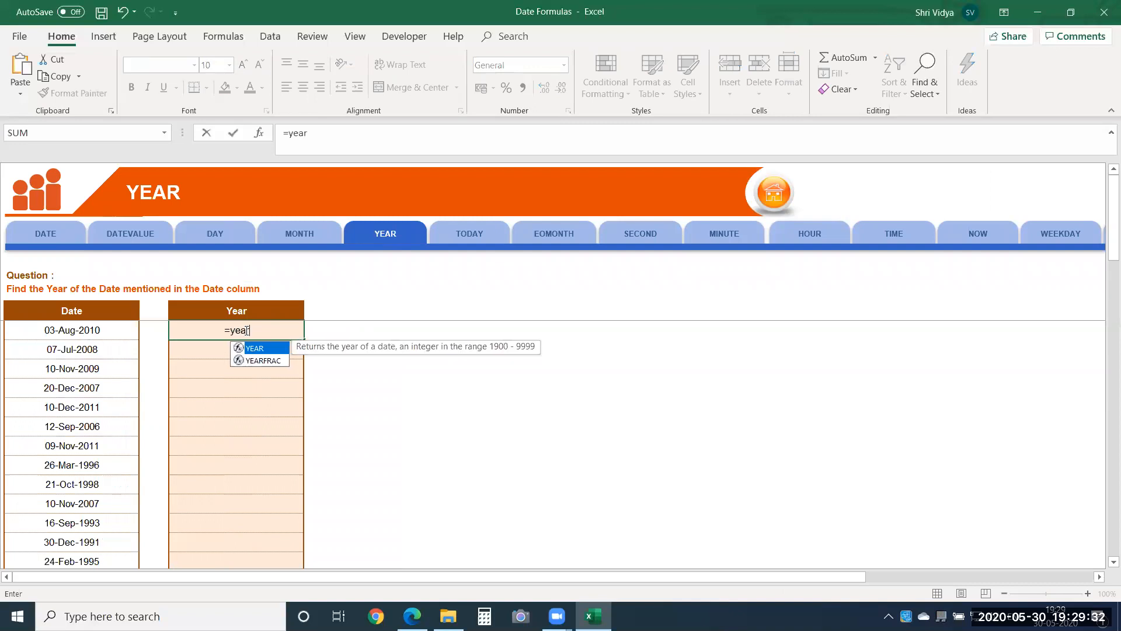
key("Tab")
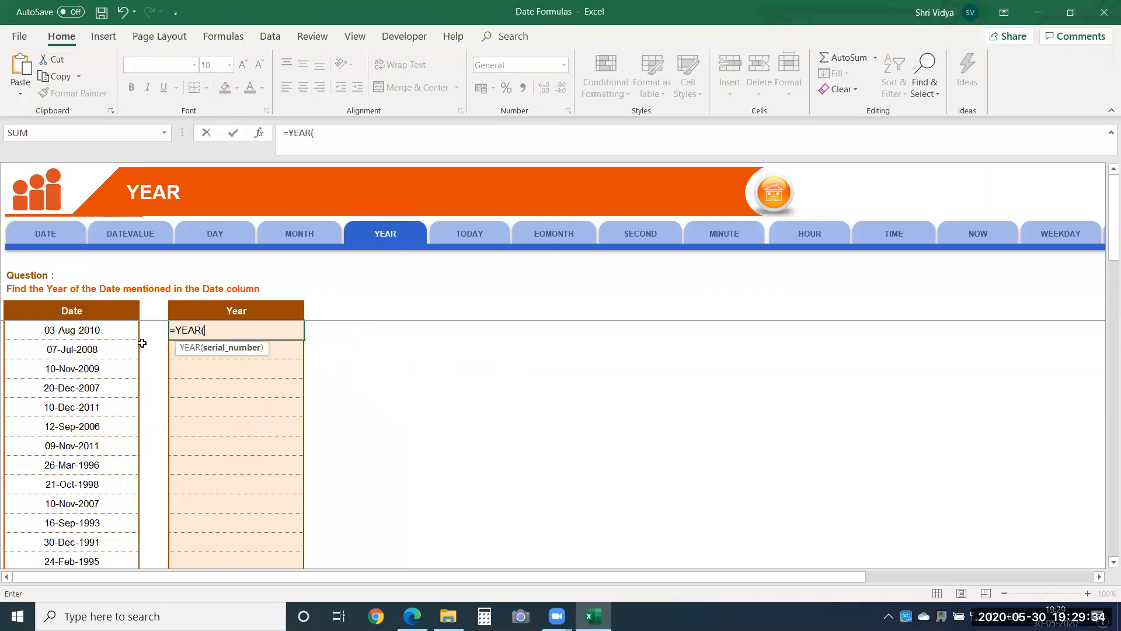
left_click(128, 330)
key("Return")
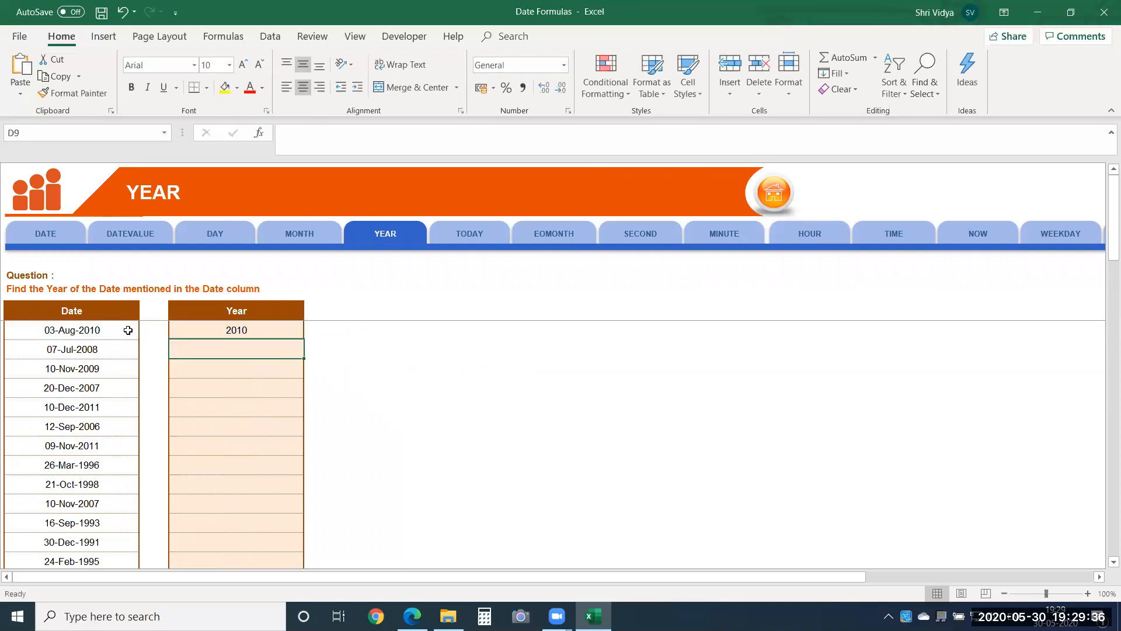
left_click(1086, 594)
left_click(1086, 593)
left_click(1087, 593)
left_click(259, 485)
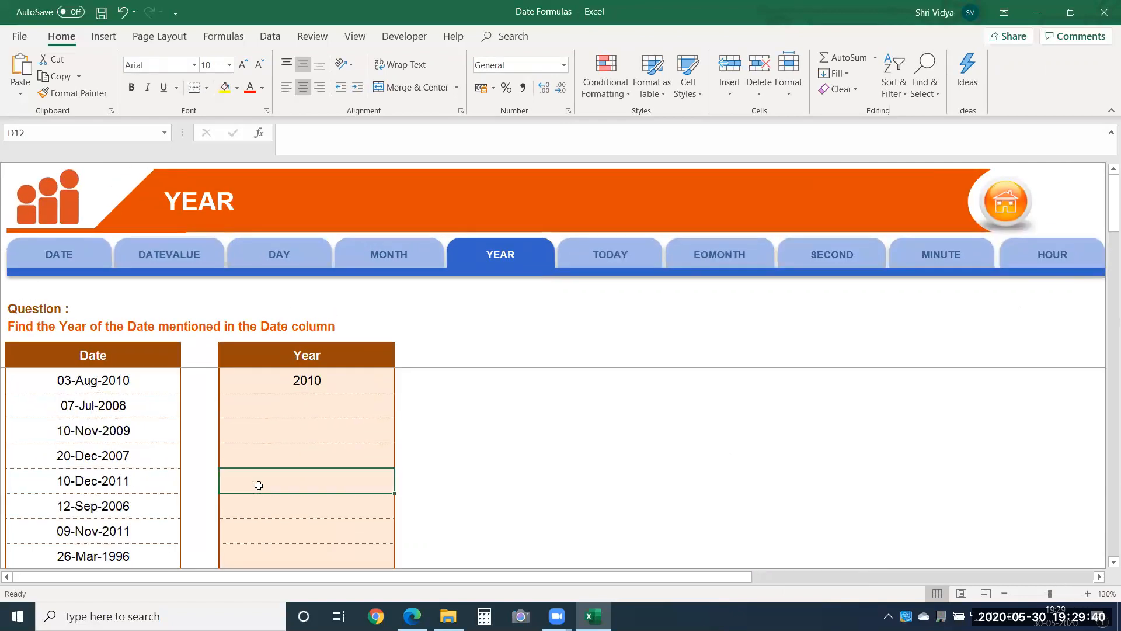
Step: On the TODAY sheet, enter =TODAY() in cell B8 under the question about today's date
left_click(601, 254)
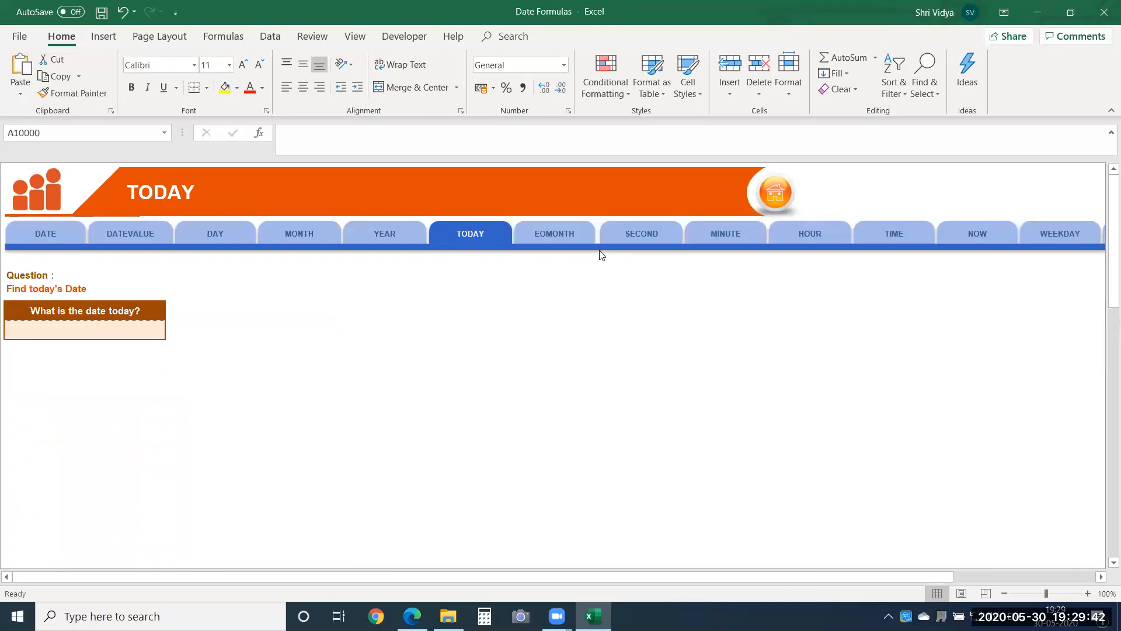
left_click(1087, 593)
left_click(1087, 593)
left_click(1088, 593)
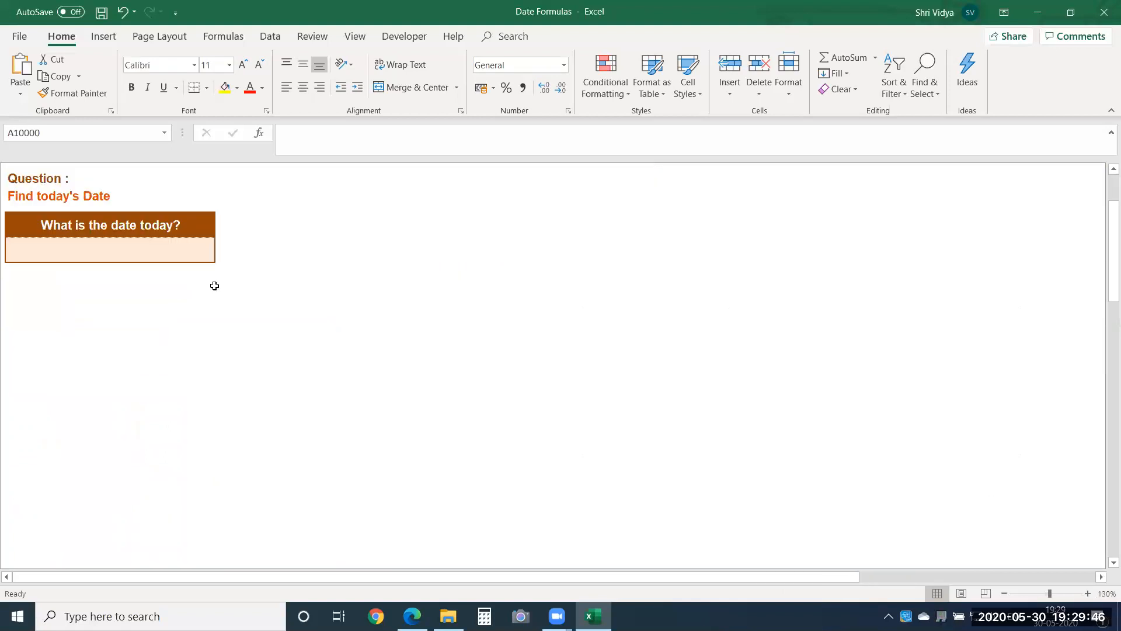
left_click(94, 253)
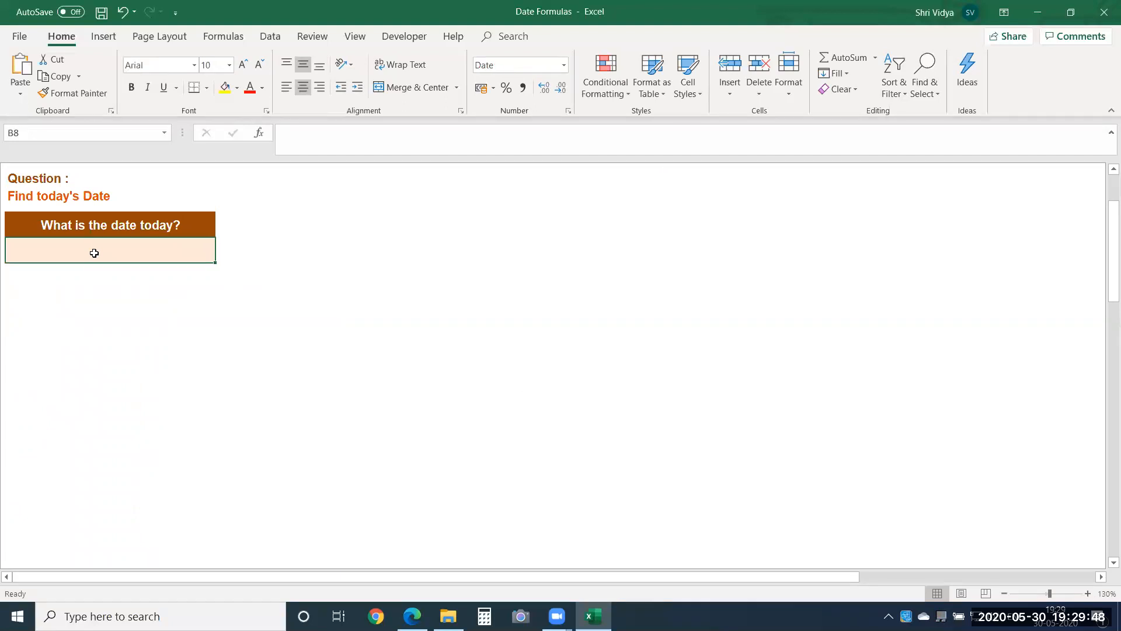
type("=")
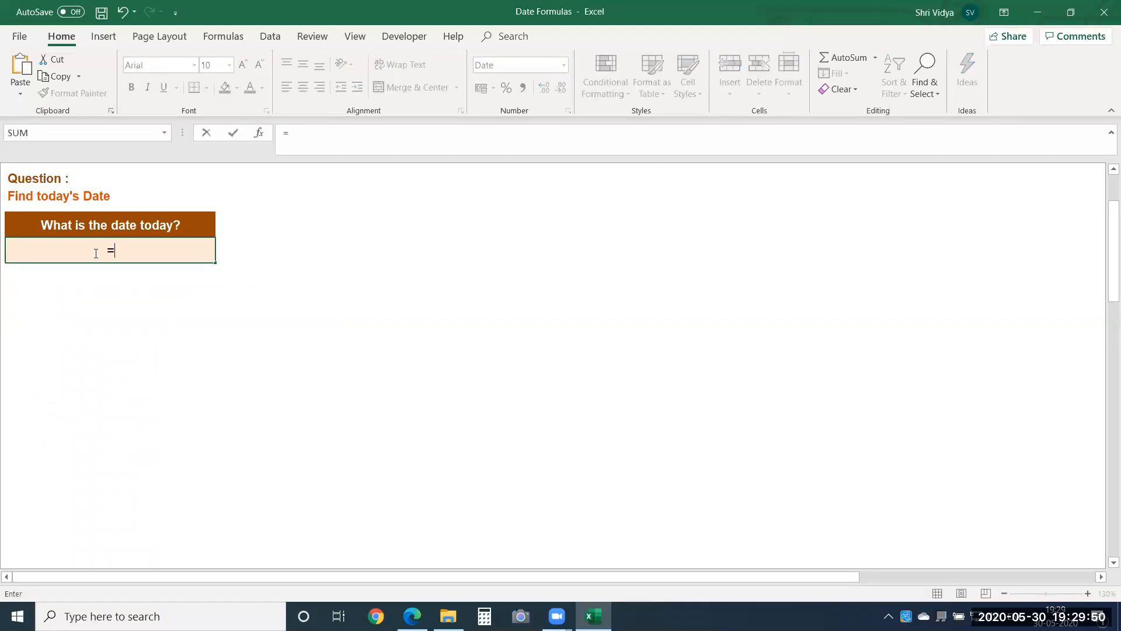
type("tod")
key("Tab")
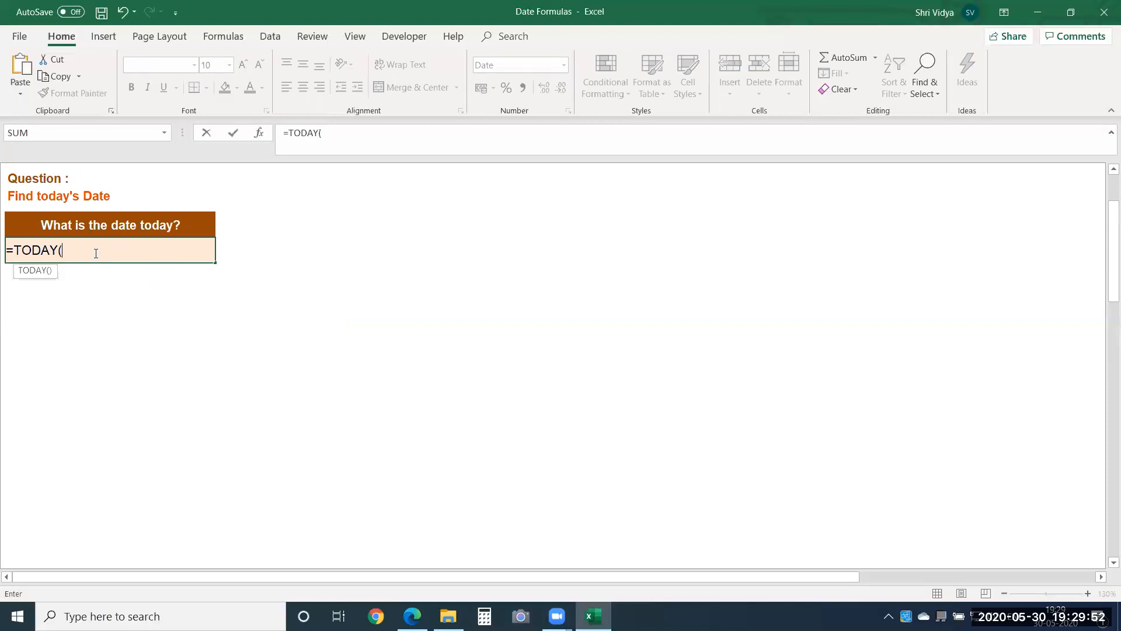
type(")")
key("Return")
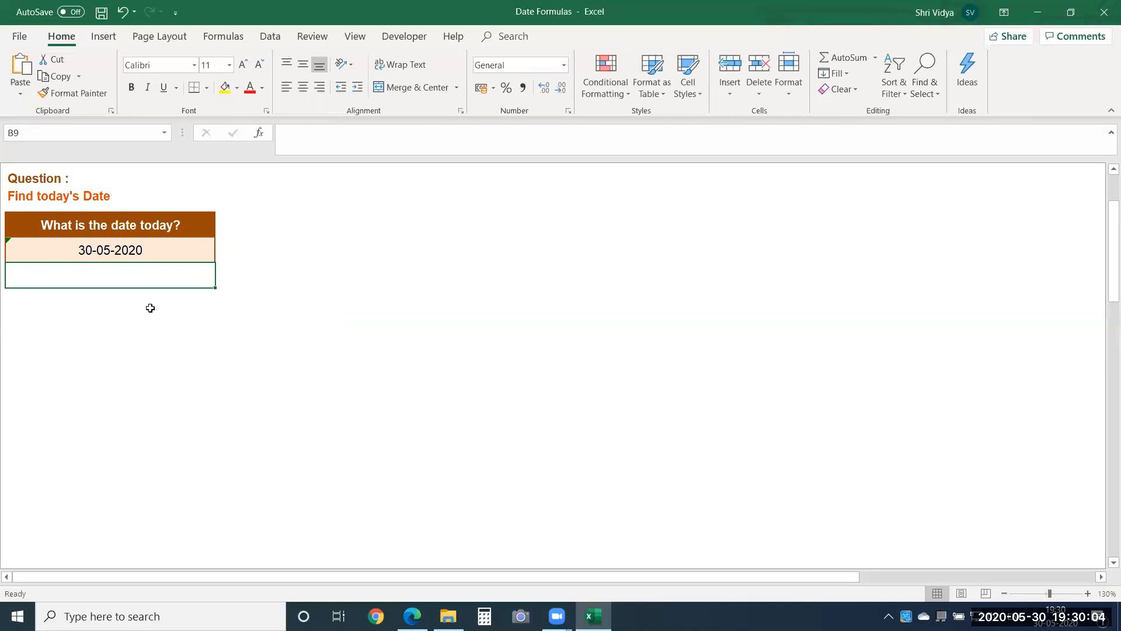
left_click(140, 252)
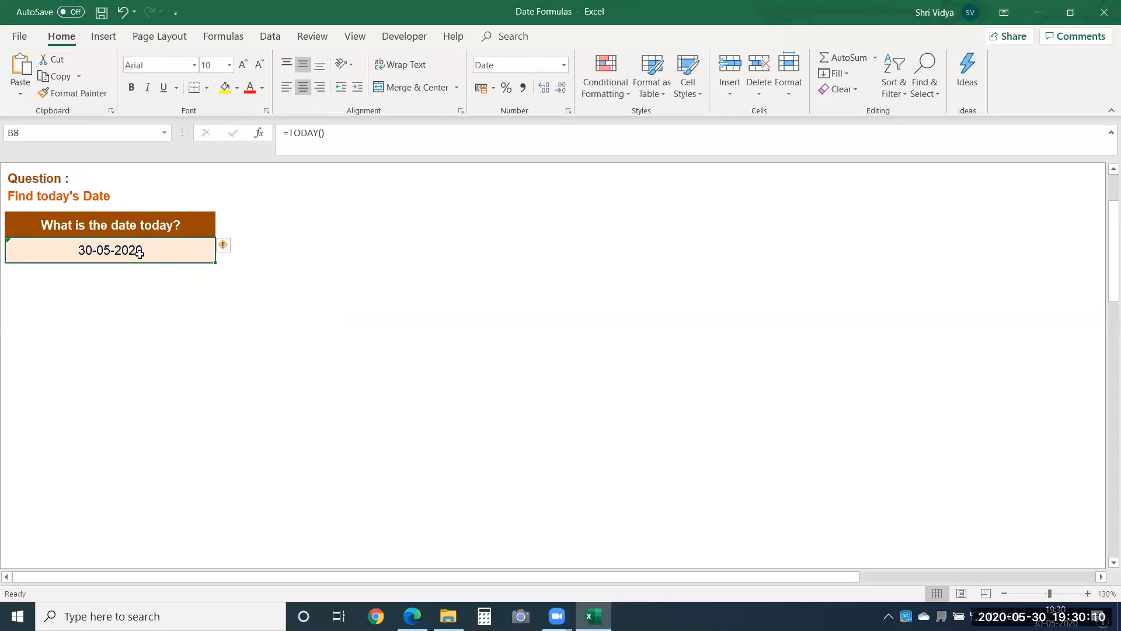
left_click(355, 260)
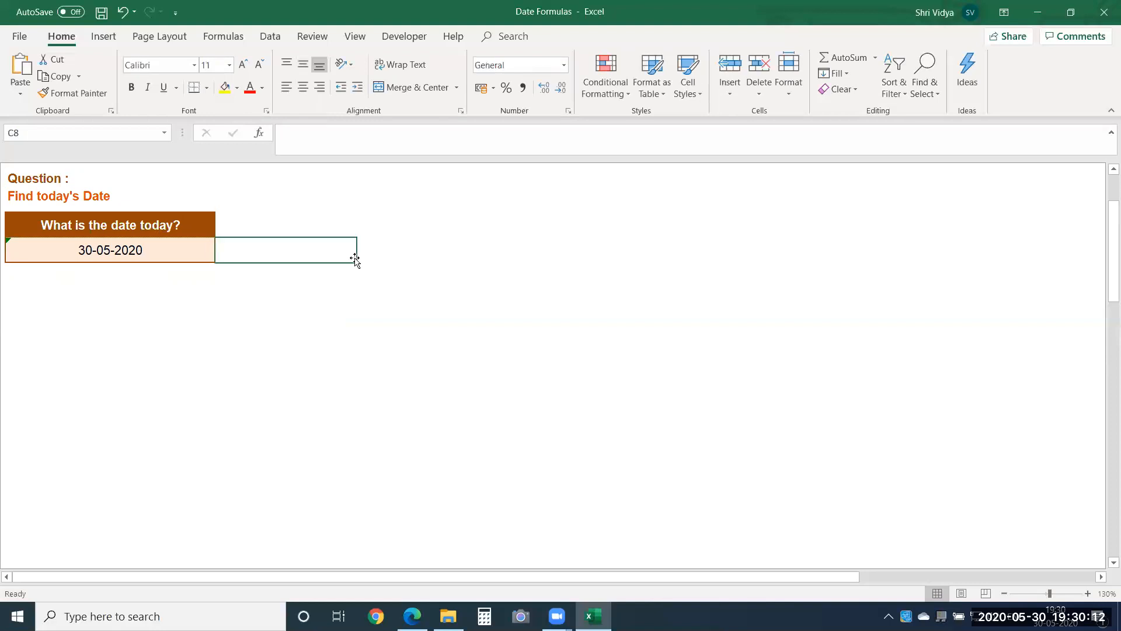
key("ctrl+Up")
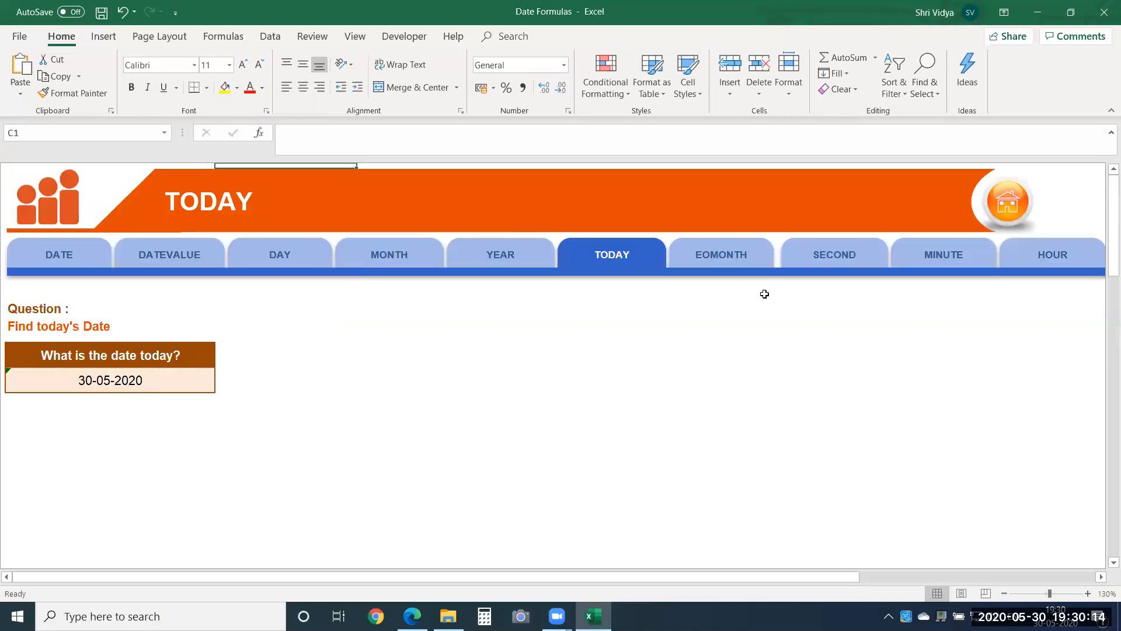
Step: On the EOMONTH sheet, enter =EOMONTH(B8,0) in cell D8 of the End of Month column
left_click(716, 255)
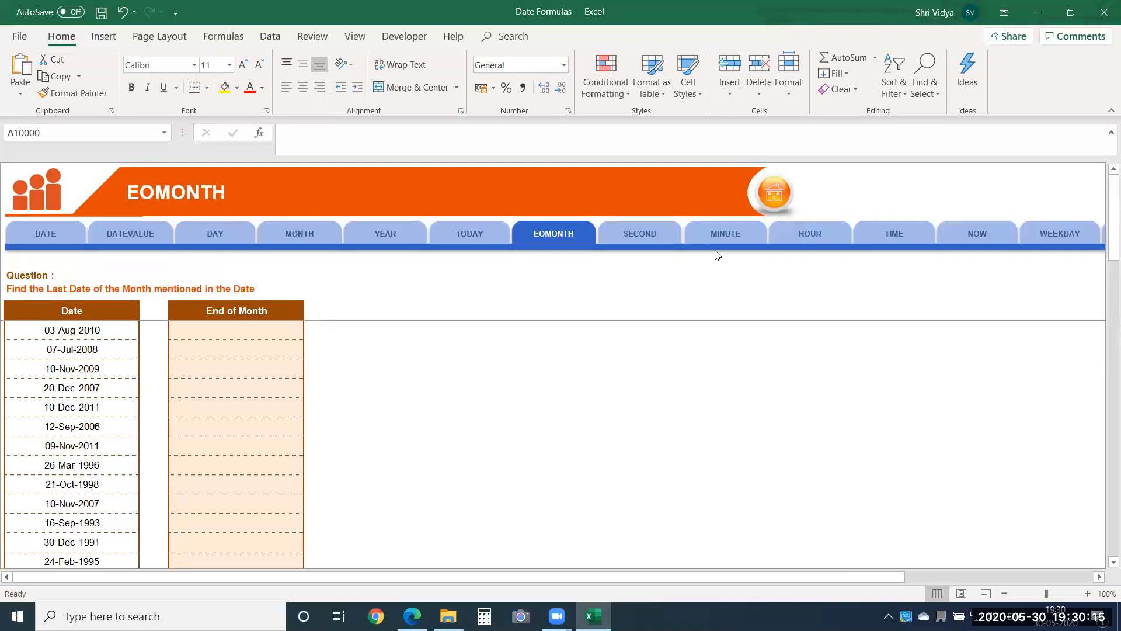
left_click(1087, 594)
left_click(1088, 594)
left_click(1088, 594)
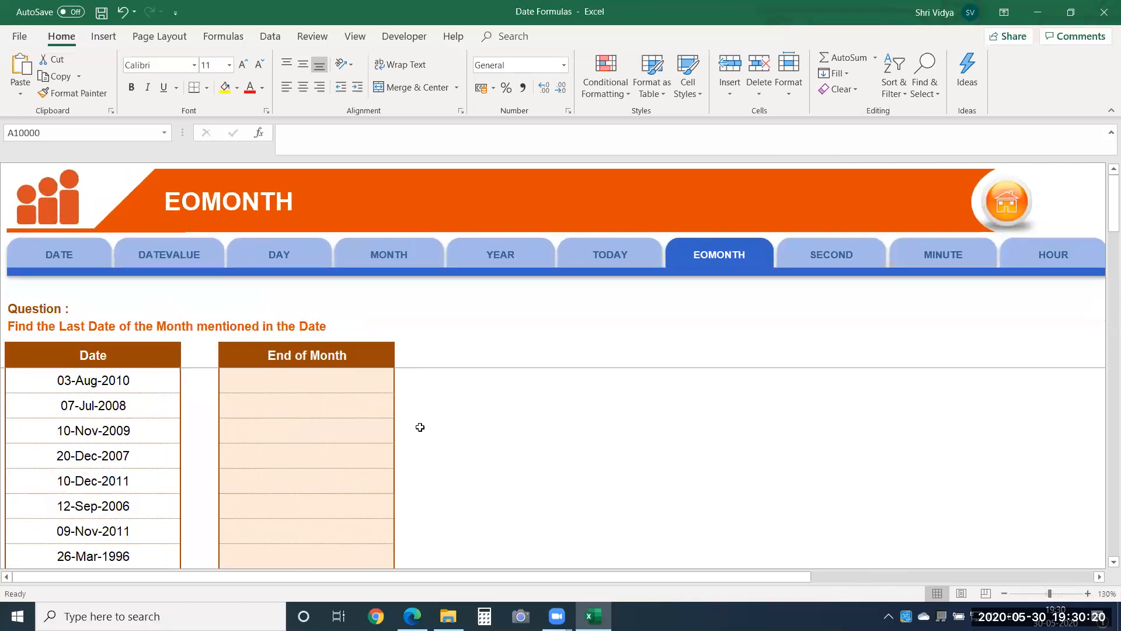
left_click(351, 362)
key("Down")
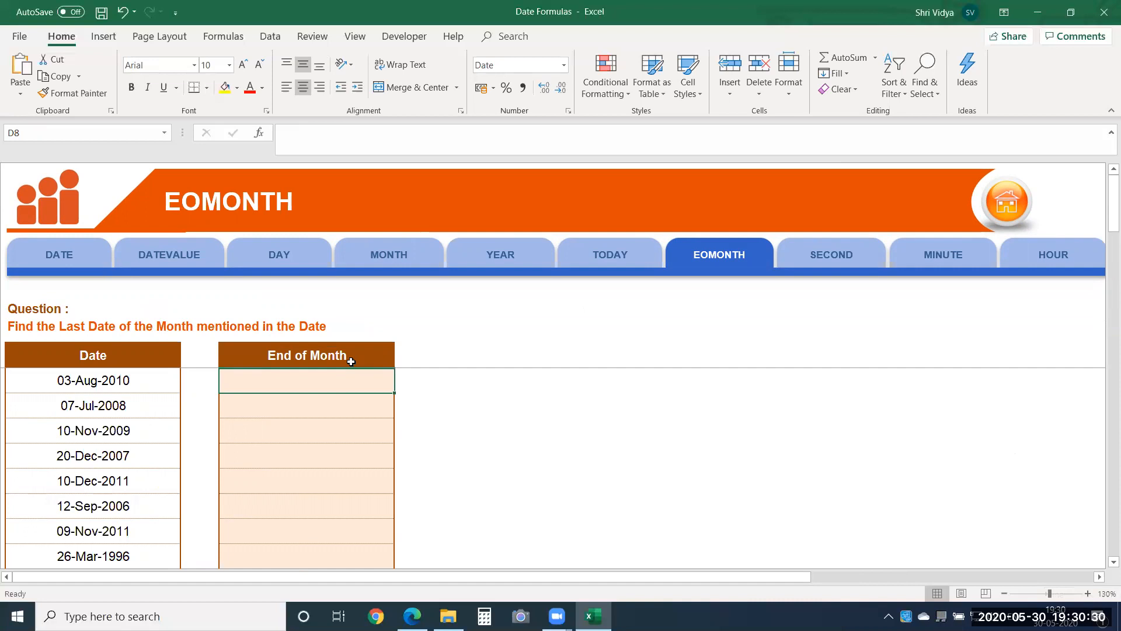
type("=")
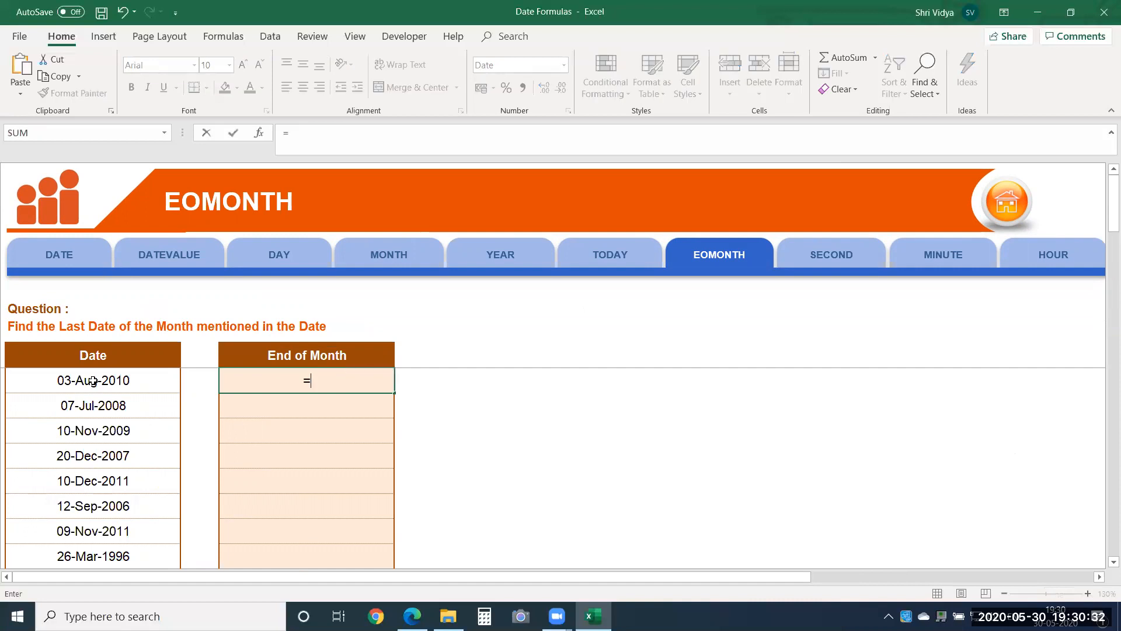
type("omon")
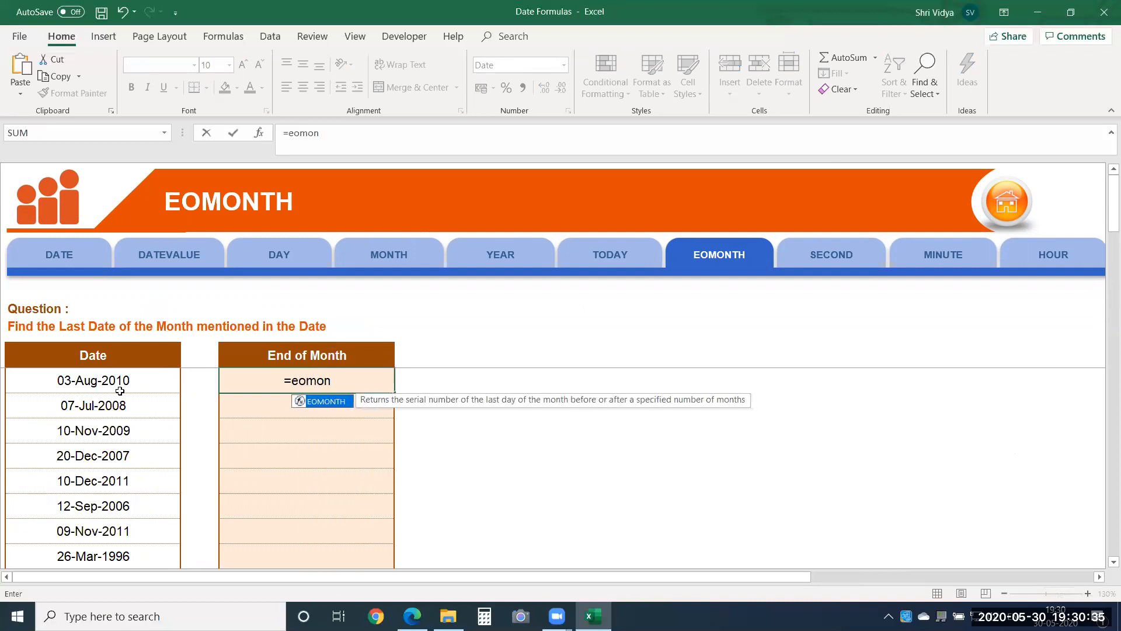
key("Tab")
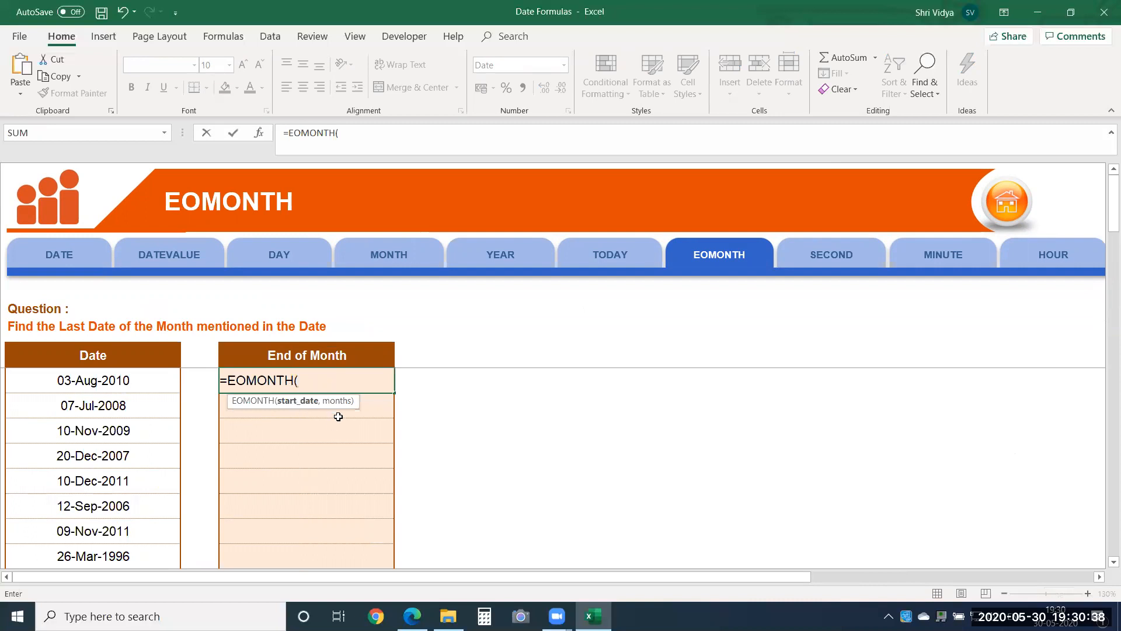
left_click(122, 382)
type(",0")
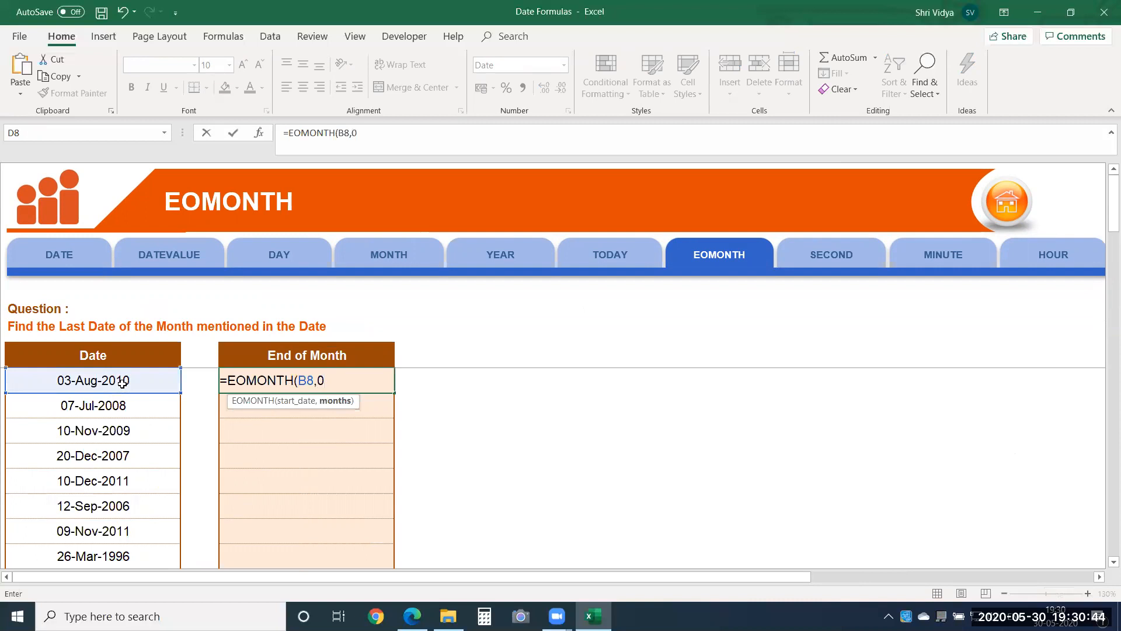
type(")")
key("Return")
left_click(128, 380)
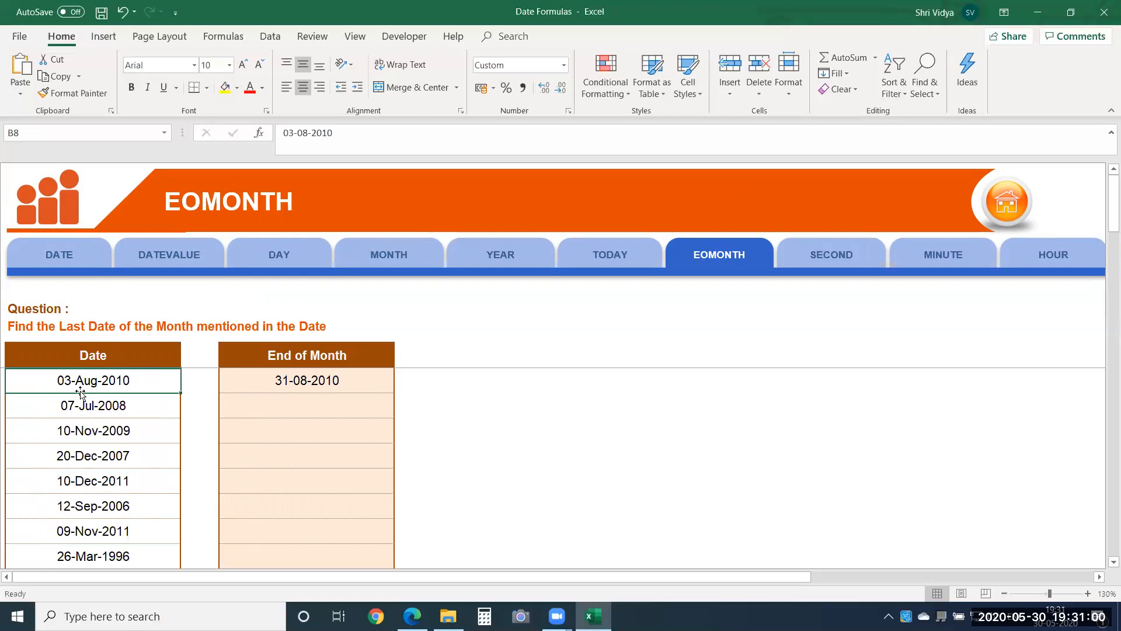
Step: Set the months argument of the EOMONTH formula in cell D8 to 6 and compare the result with the start date
left_click(318, 380)
double_click(318, 380)
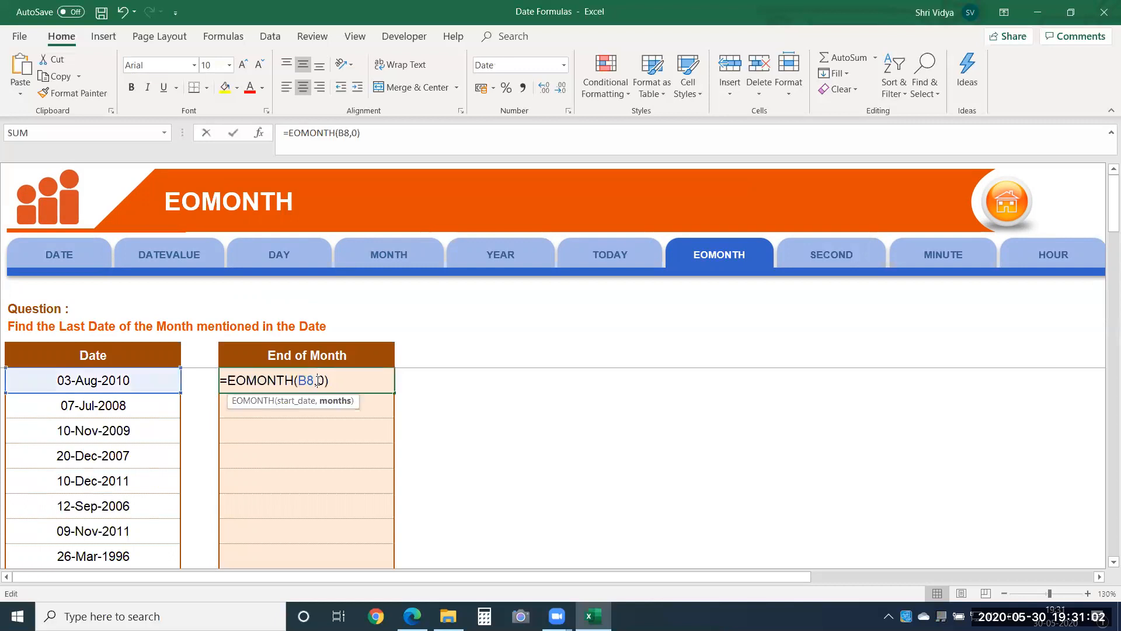
double_click(323, 380)
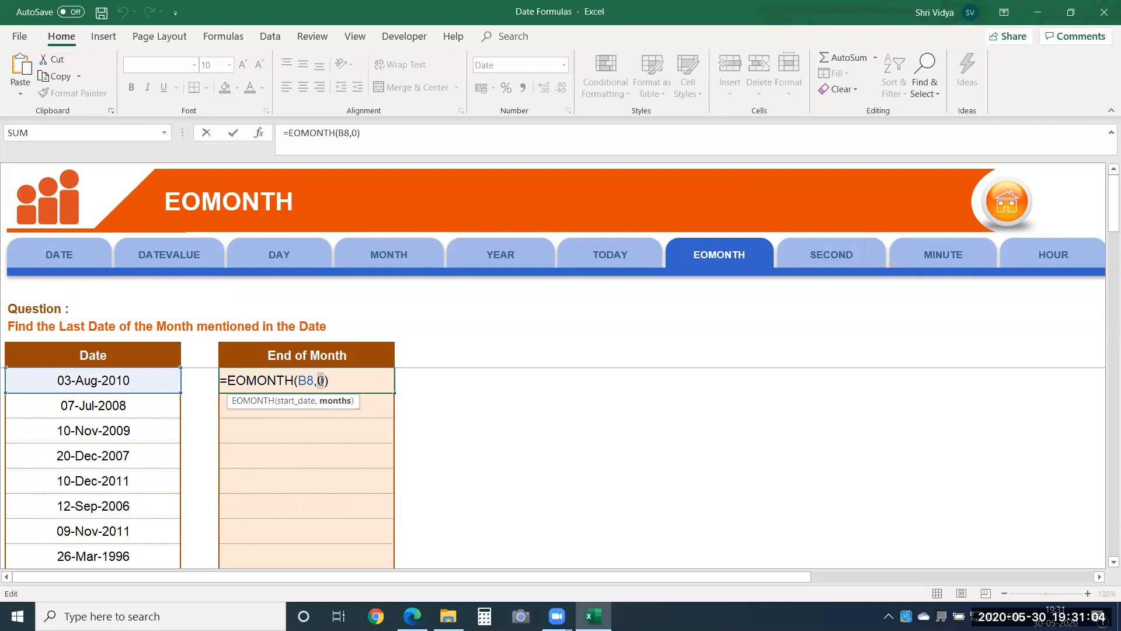
type("6")
key("Return")
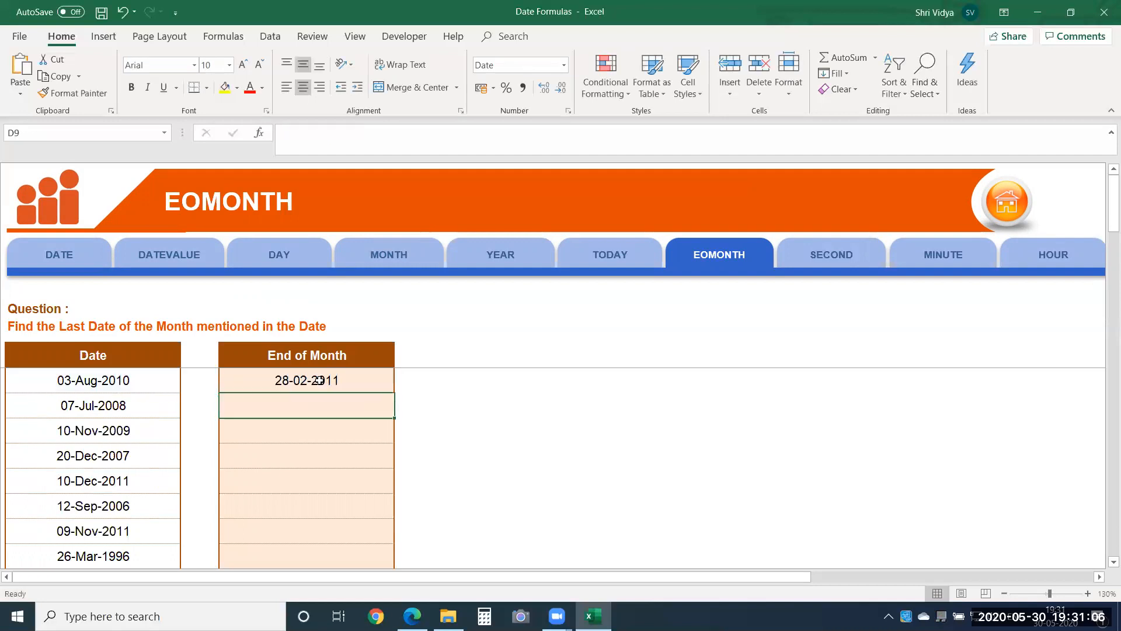
left_click(155, 388)
left_click(289, 385)
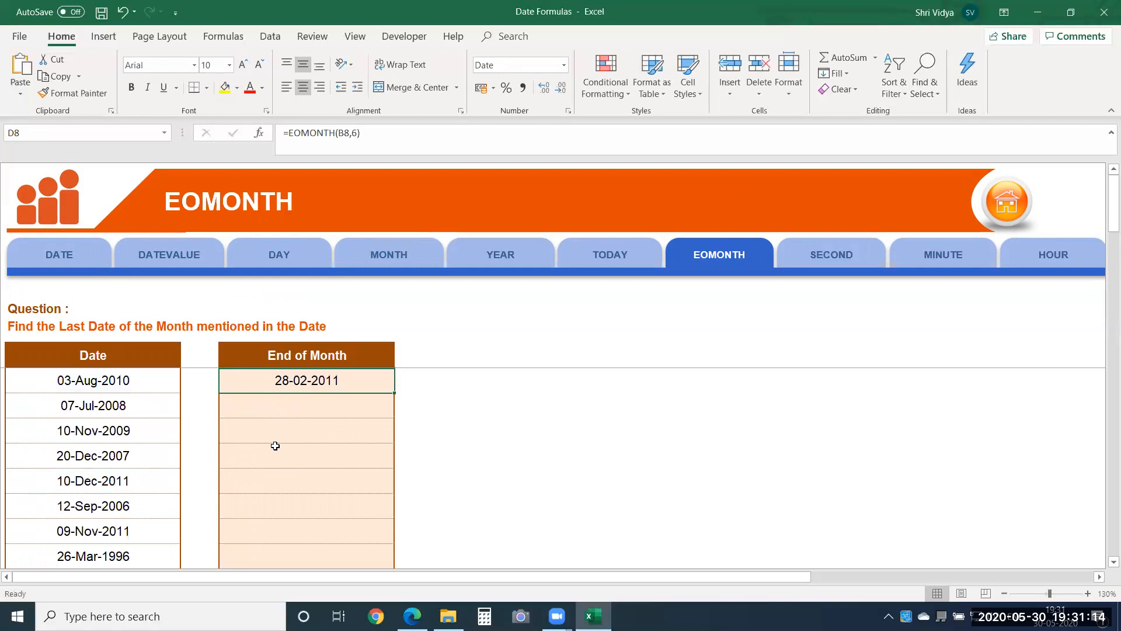
Step: Set the months argument of the EOMONTH formula in cell D8 to -2
double_click(295, 379)
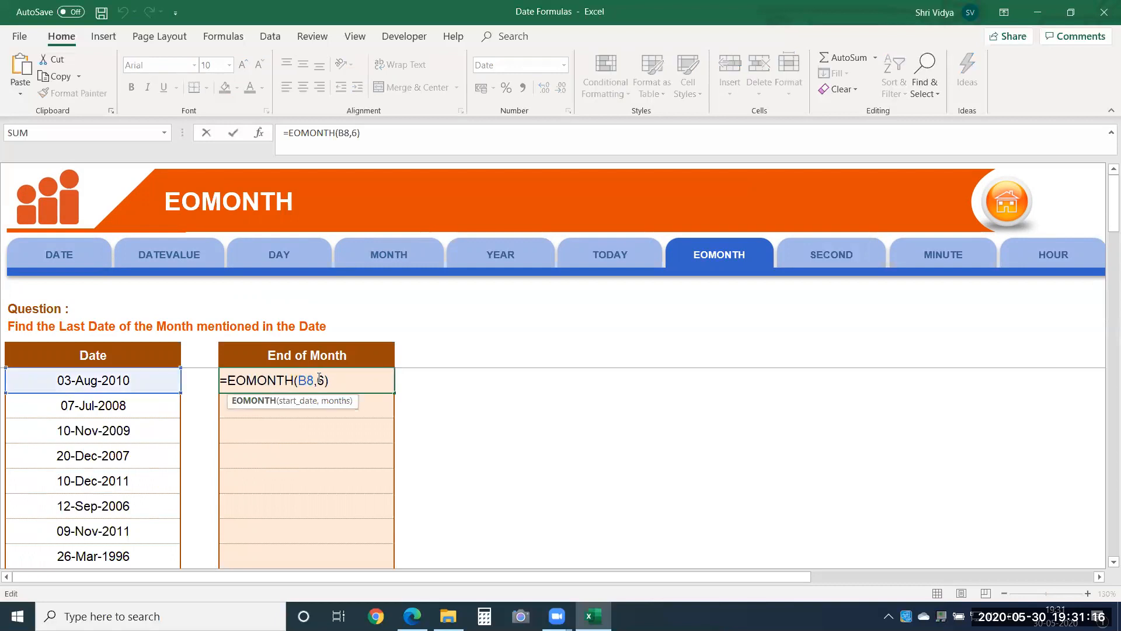
left_click_drag(317, 380, 325, 380)
type("-2")
key("Return")
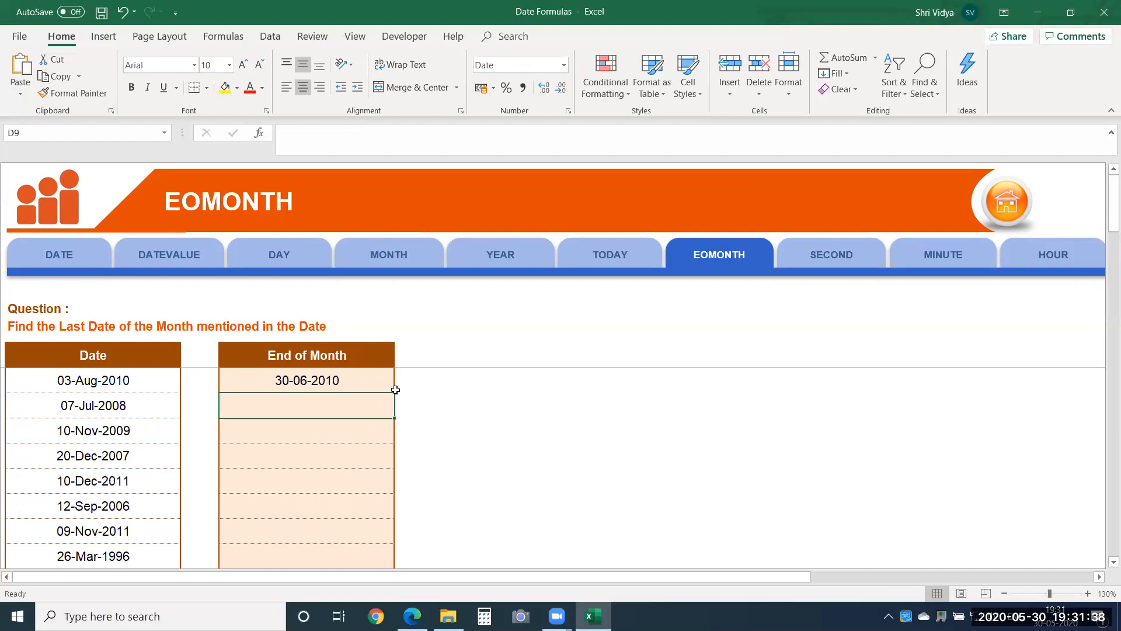
left_click(408, 414)
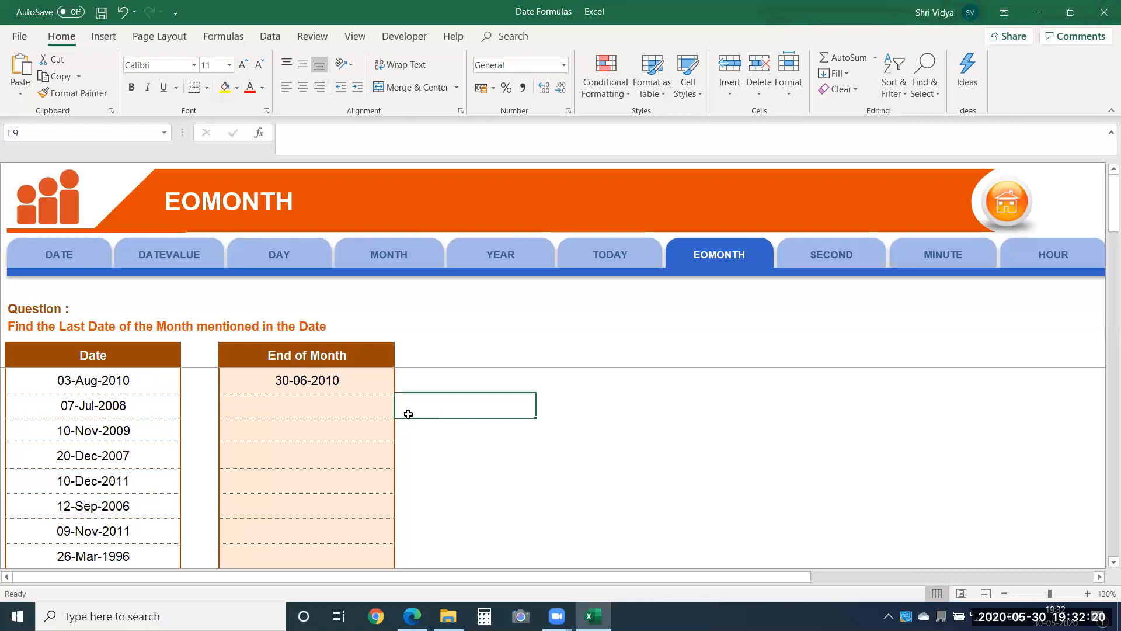
left_click(523, 533)
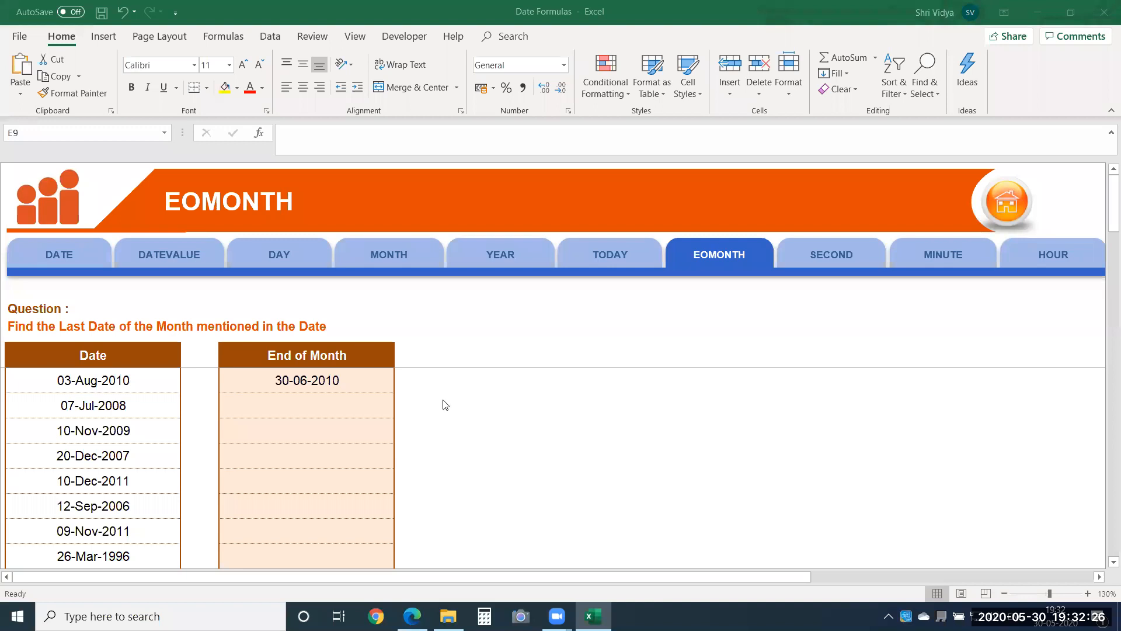
Step: Fill the EOMONTH formula from D8 down the End of Month column to D15
left_click(330, 373)
left_click(343, 381)
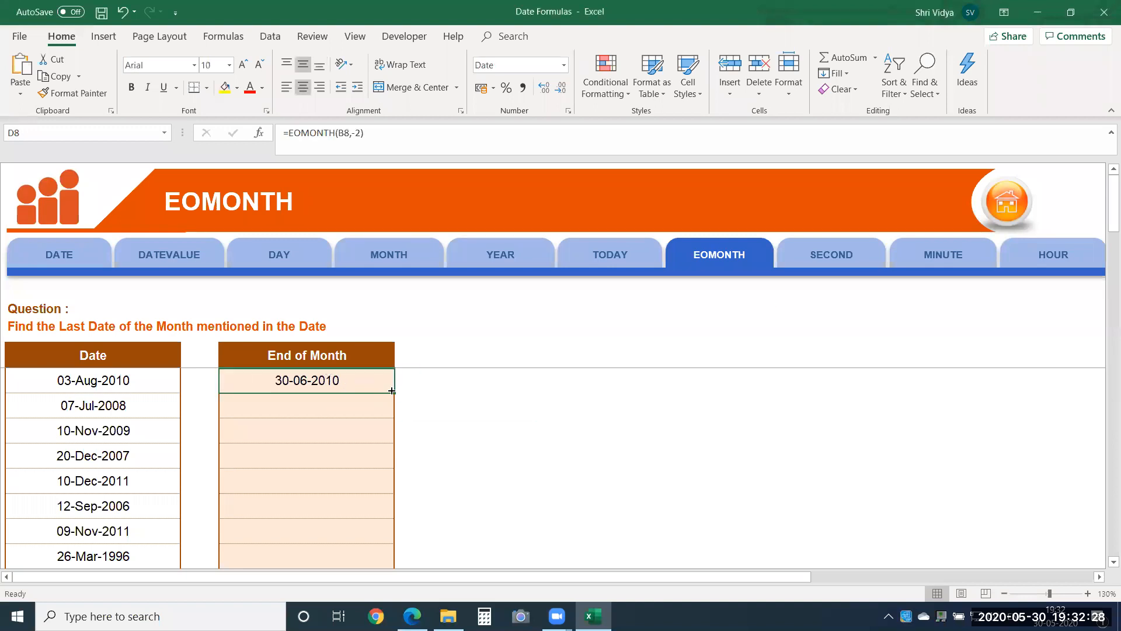
left_click_drag(393, 394, 345, 559)
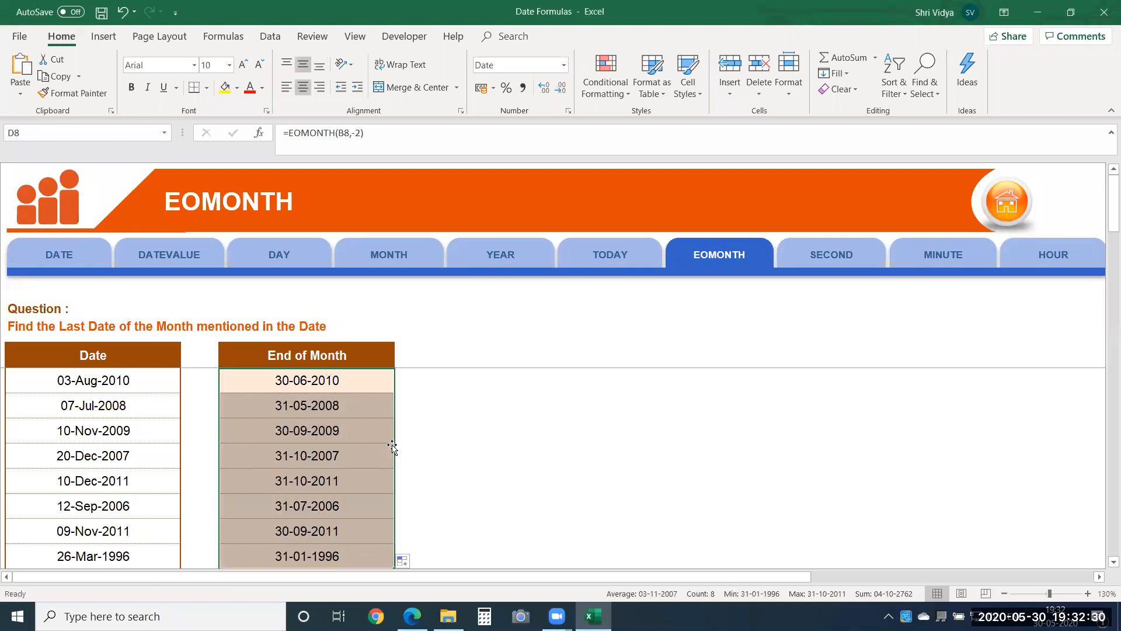
Step: On the SECOND sheet, enter =SECOND(B8) in cell D8 of the Second column
left_click(833, 257)
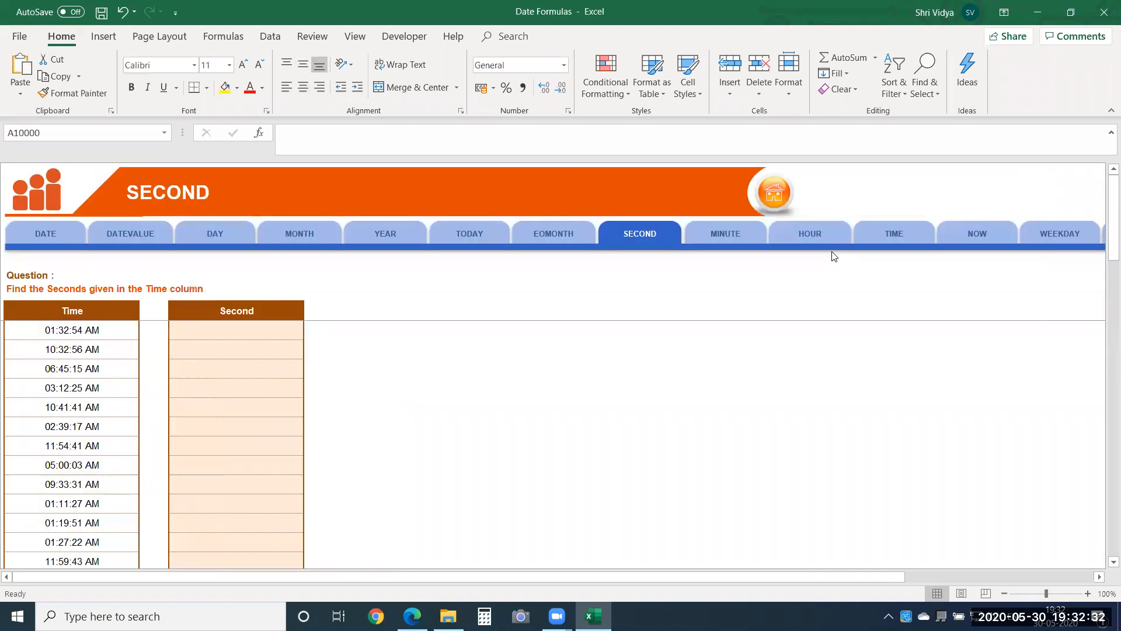
left_click(1087, 594)
left_click(1087, 593)
left_click(1087, 593)
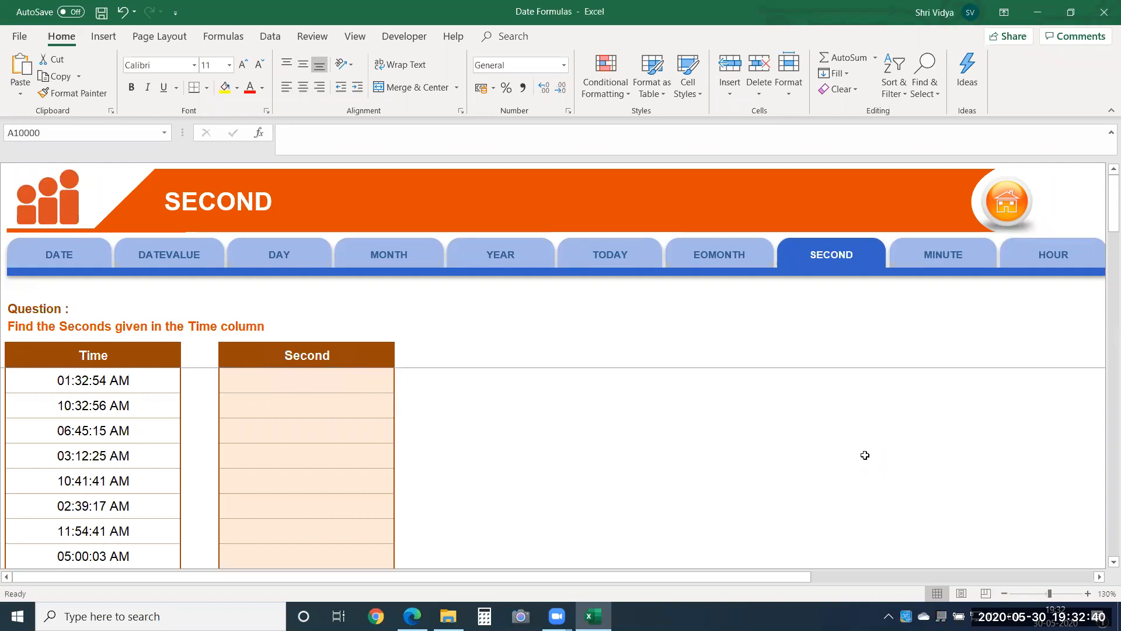
left_click(334, 387)
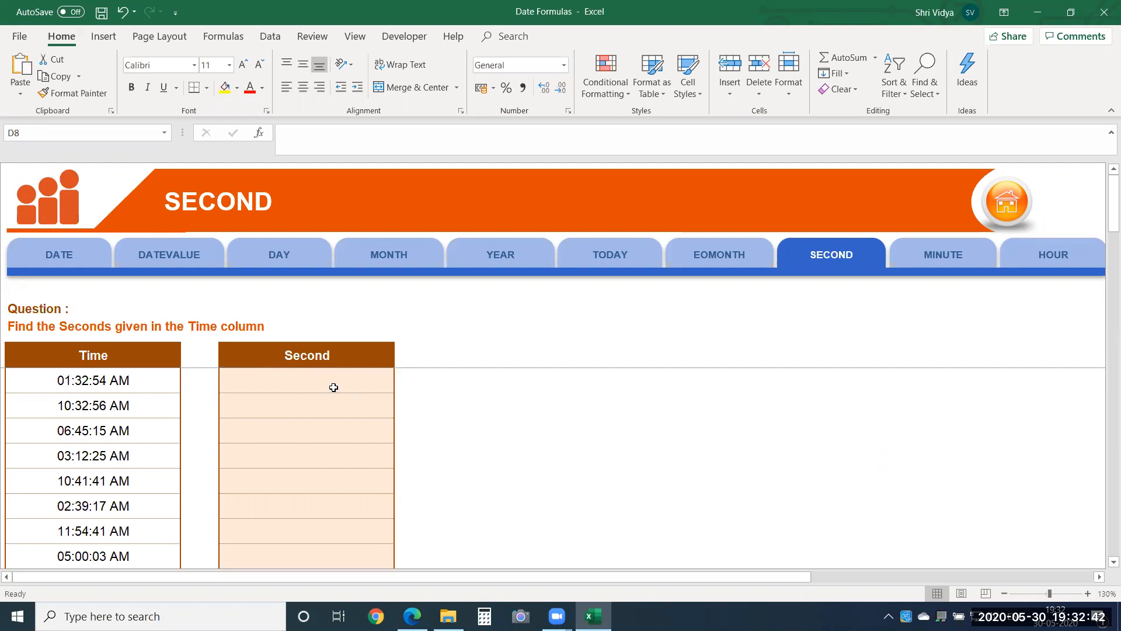
type("=seco")
key("Tab")
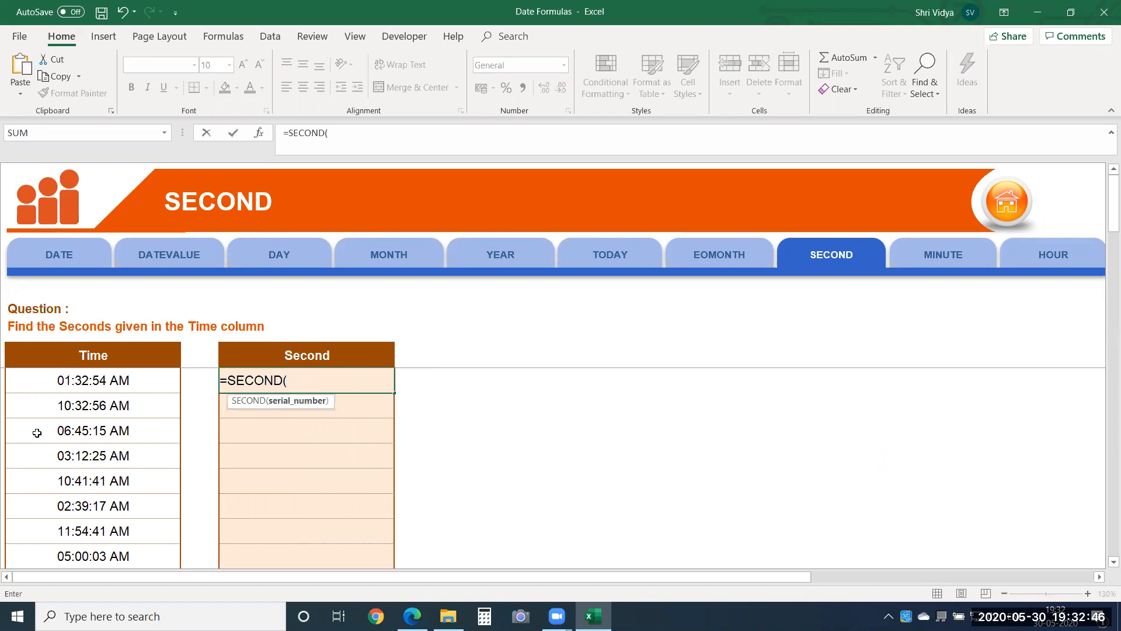
left_click(101, 387)
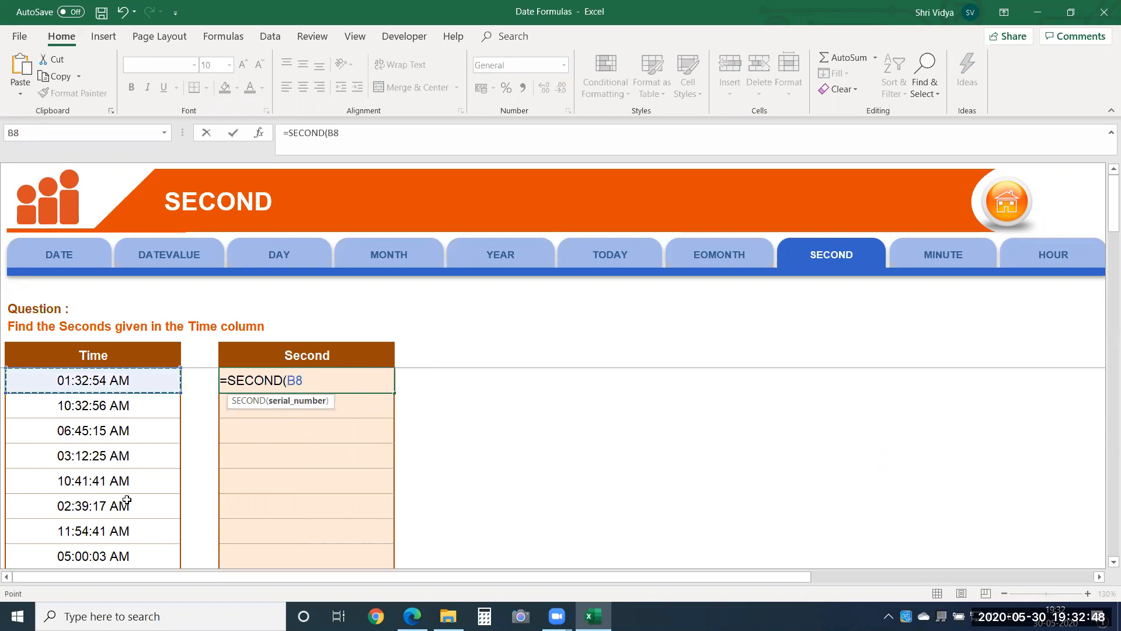
key("Return")
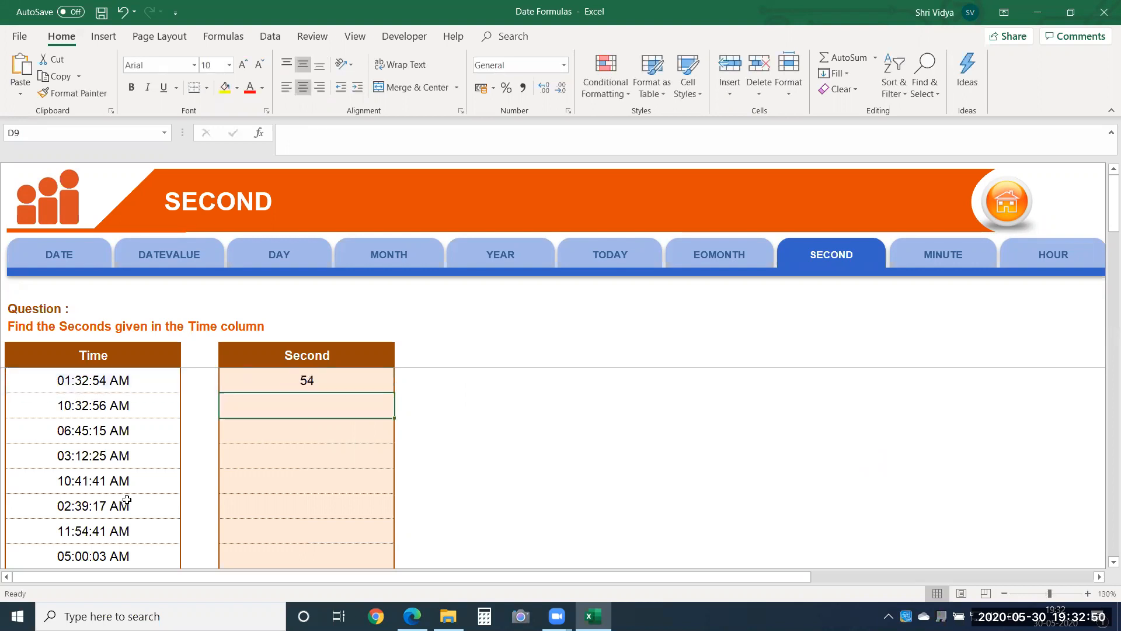
Step: Enter =HOUR(B9) in cell D9 to extract the hour from the second time
type("=ho")
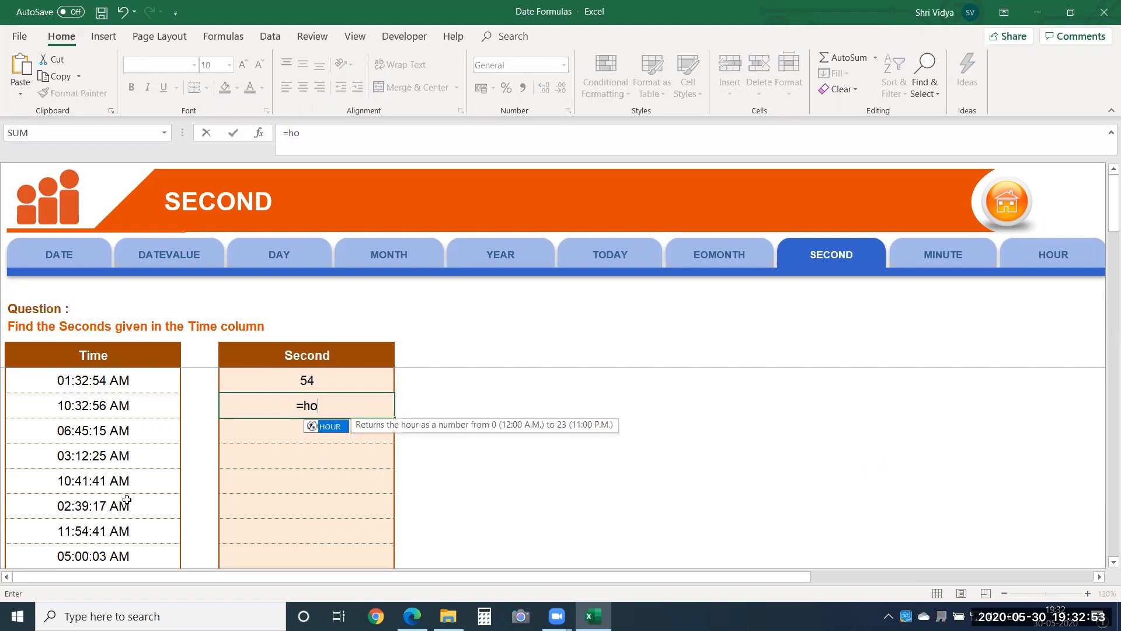
key("Tab")
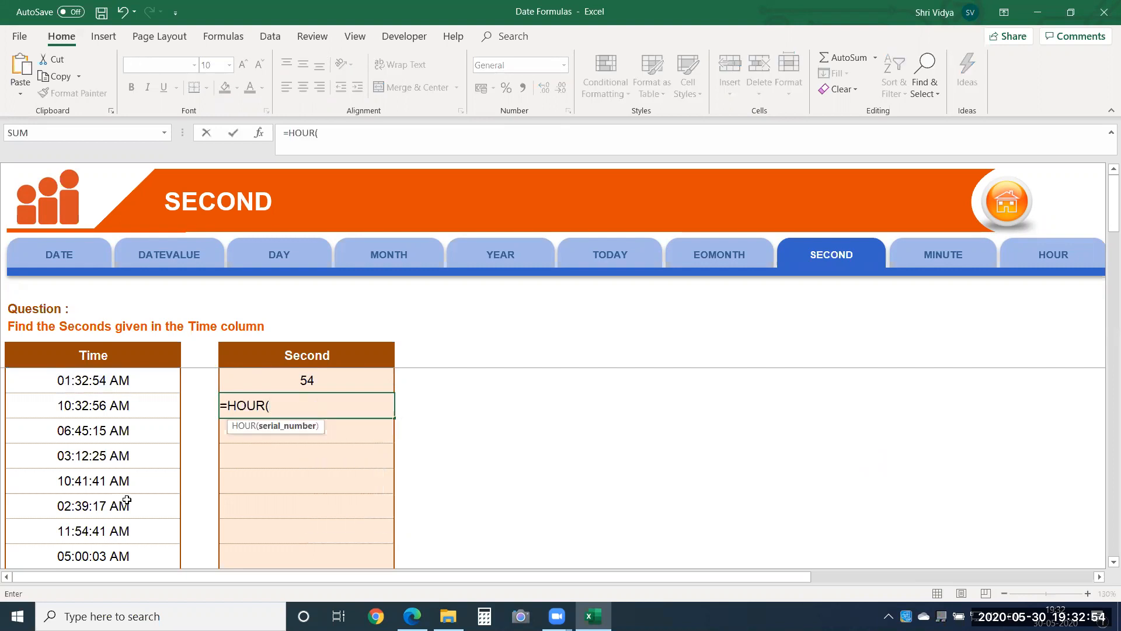
left_click(128, 402)
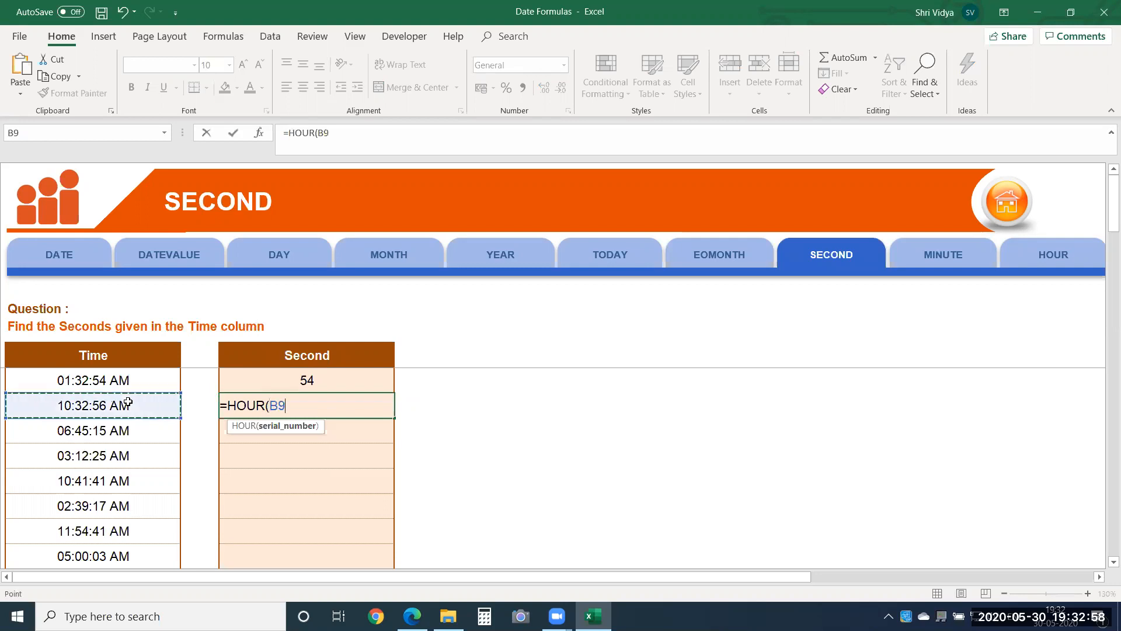
key("Return")
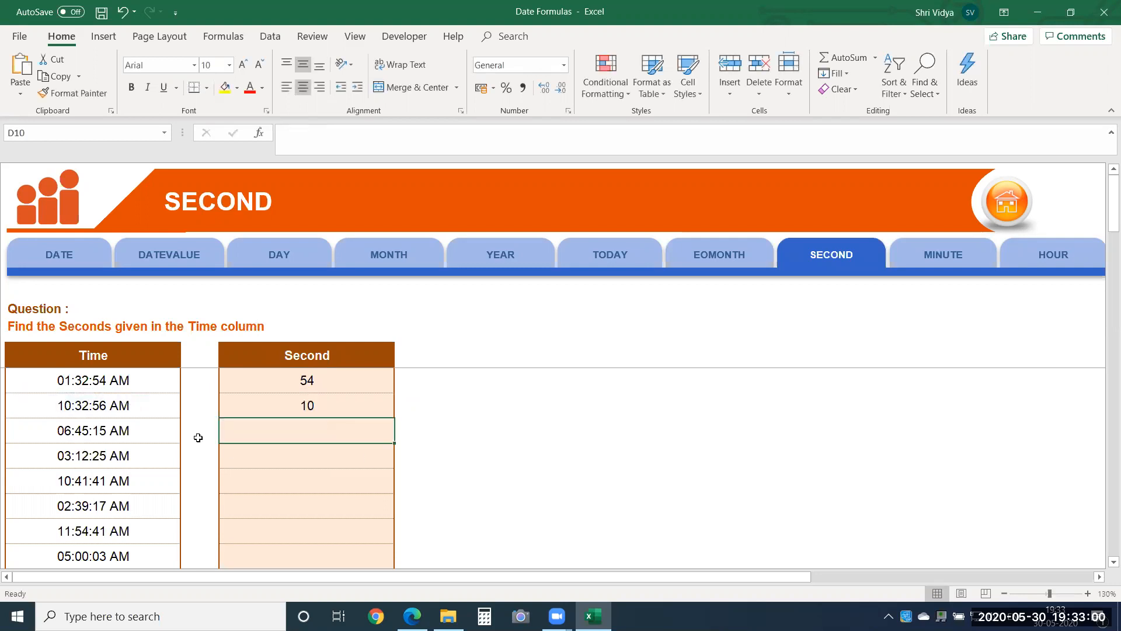
Step: Label the first two results by entering Seconds in cell E8 and Hour in cell E9
left_click(422, 375)
type("Second")
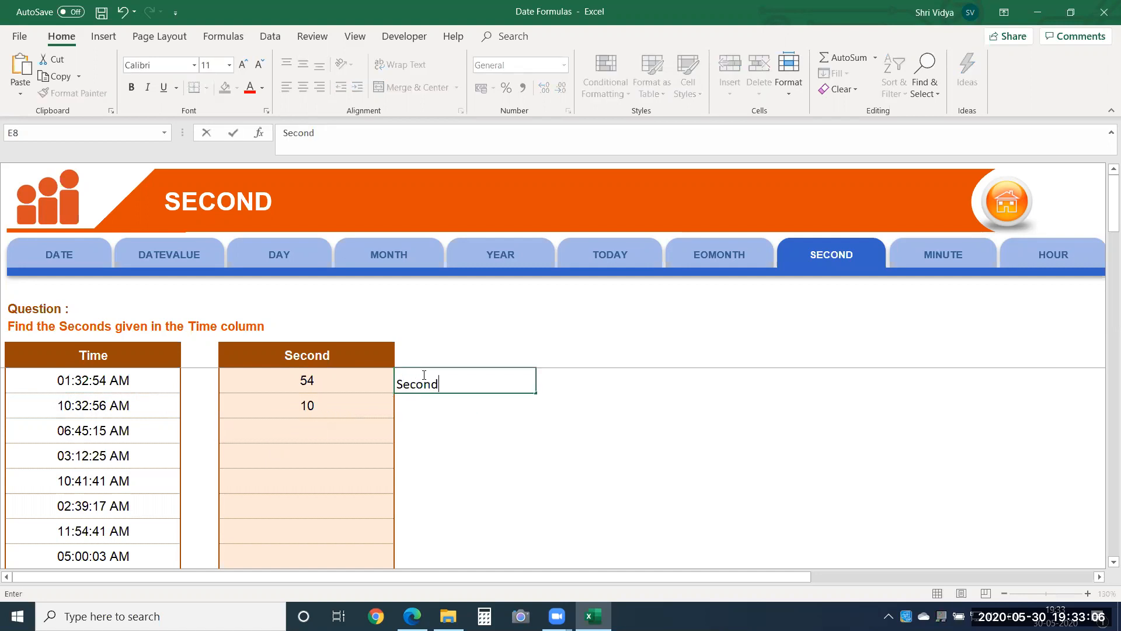
type("s")
key("Return")
type("Hour")
key("Return")
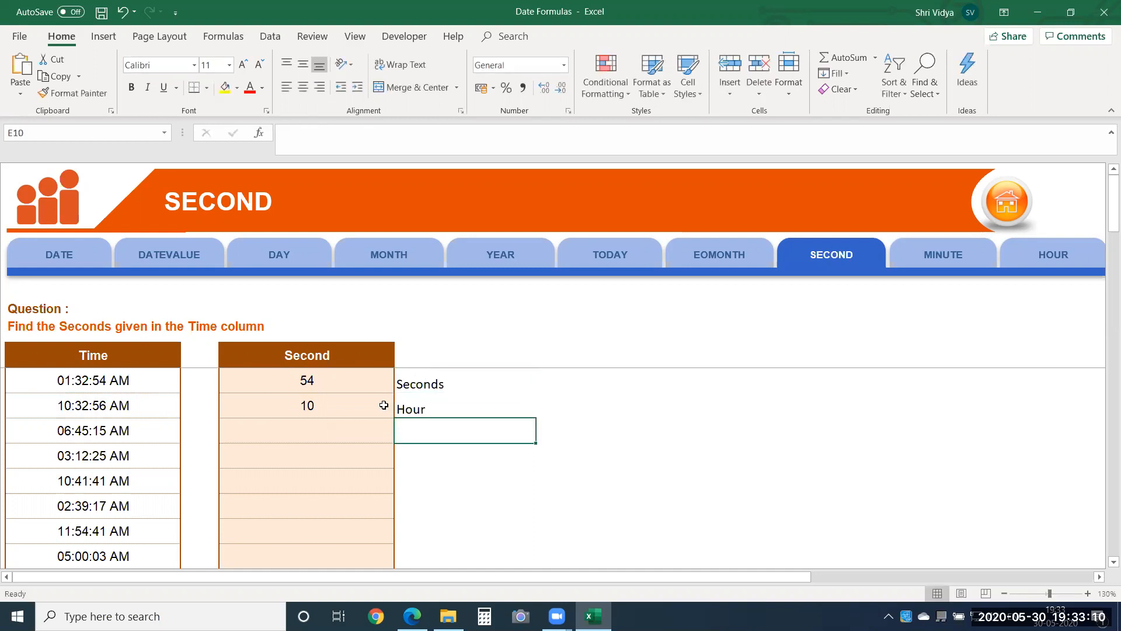
Step: Enter =MINUTE(B10) in cell D10 to extract the minutes from the third time
left_click(358, 426)
type("=")
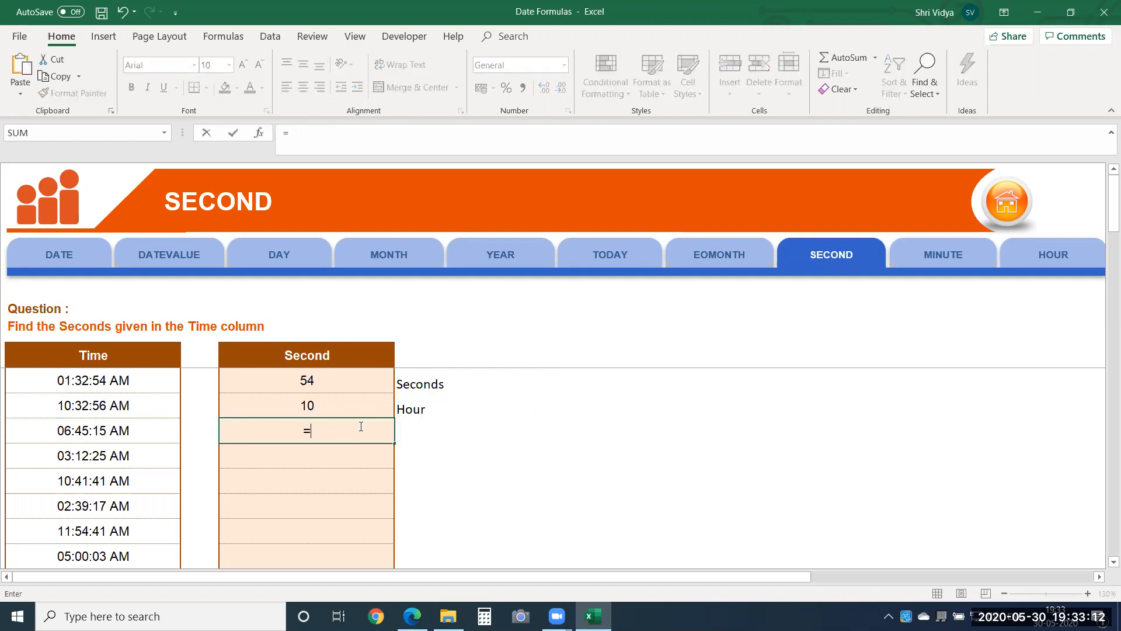
type("minu")
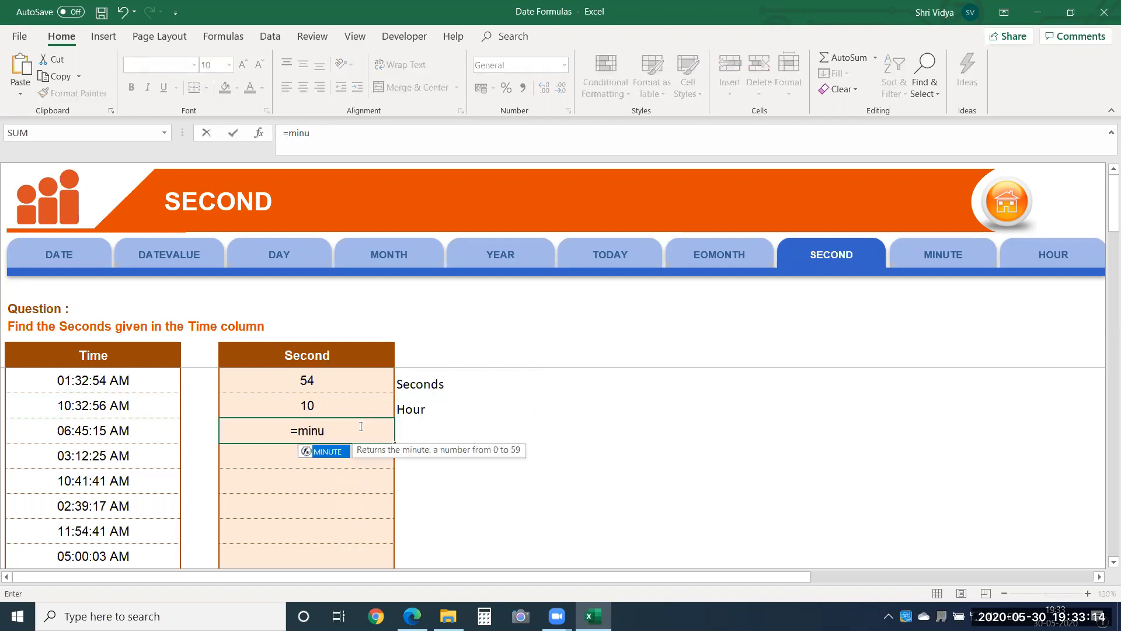
key("Tab")
left_click(136, 426)
key("Return")
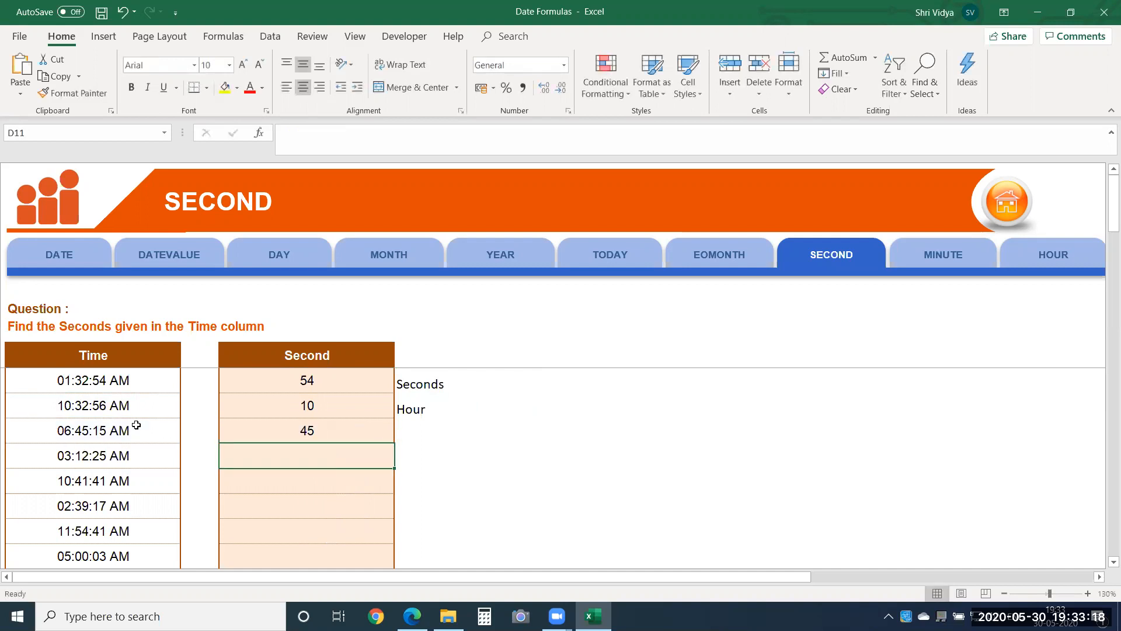
Step: Label the third result by entering Minute in cell E10
key("Up")
key("Right")
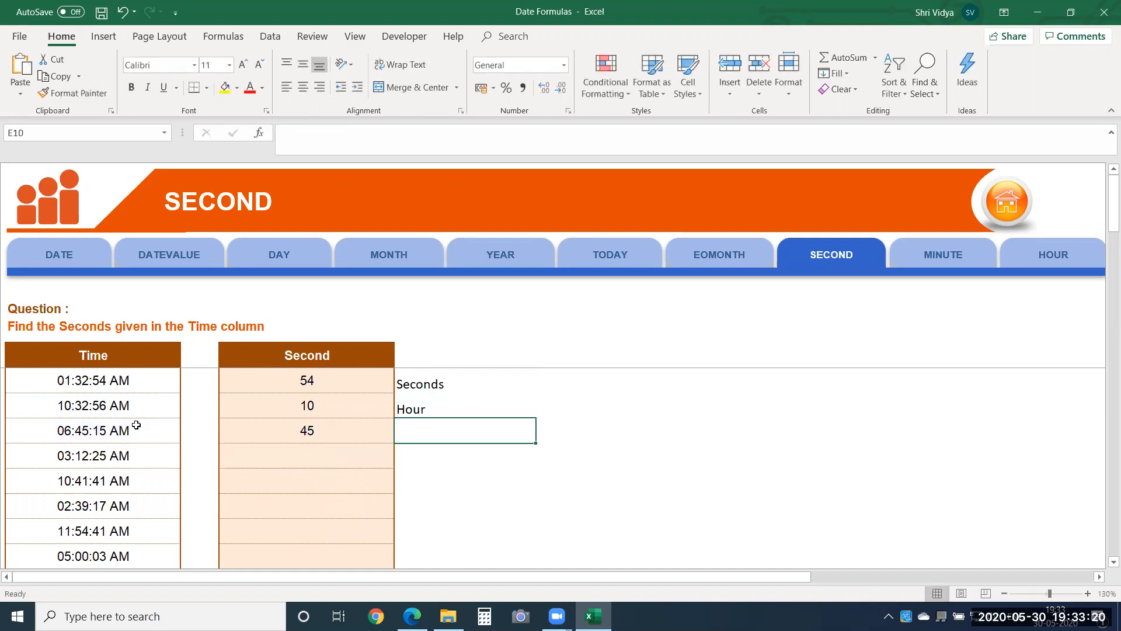
type("Minute")
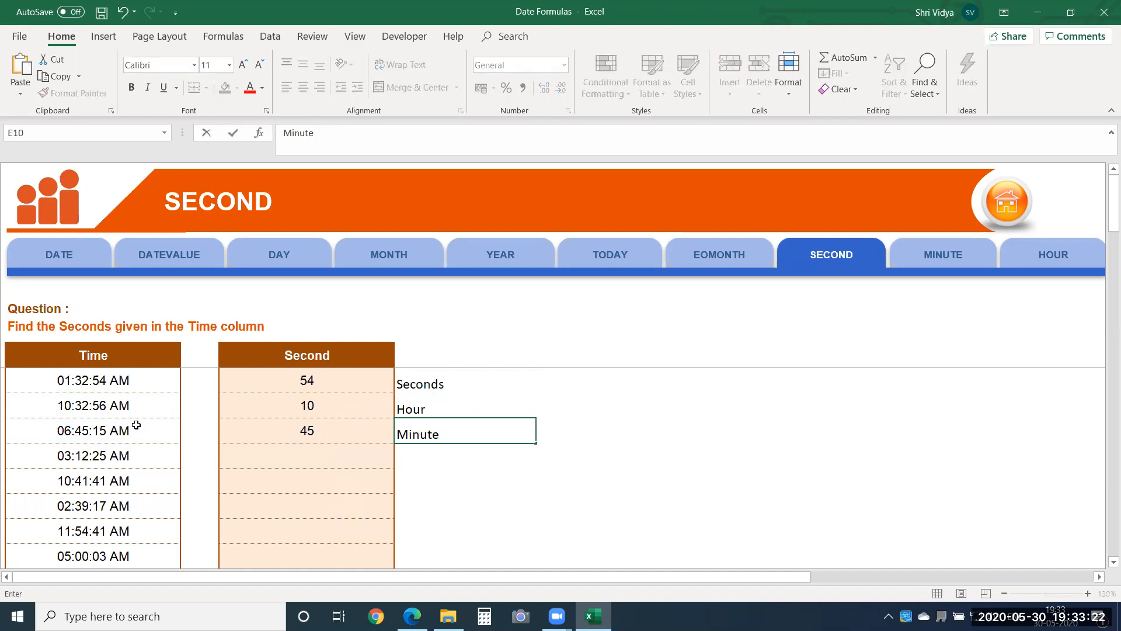
key("Return")
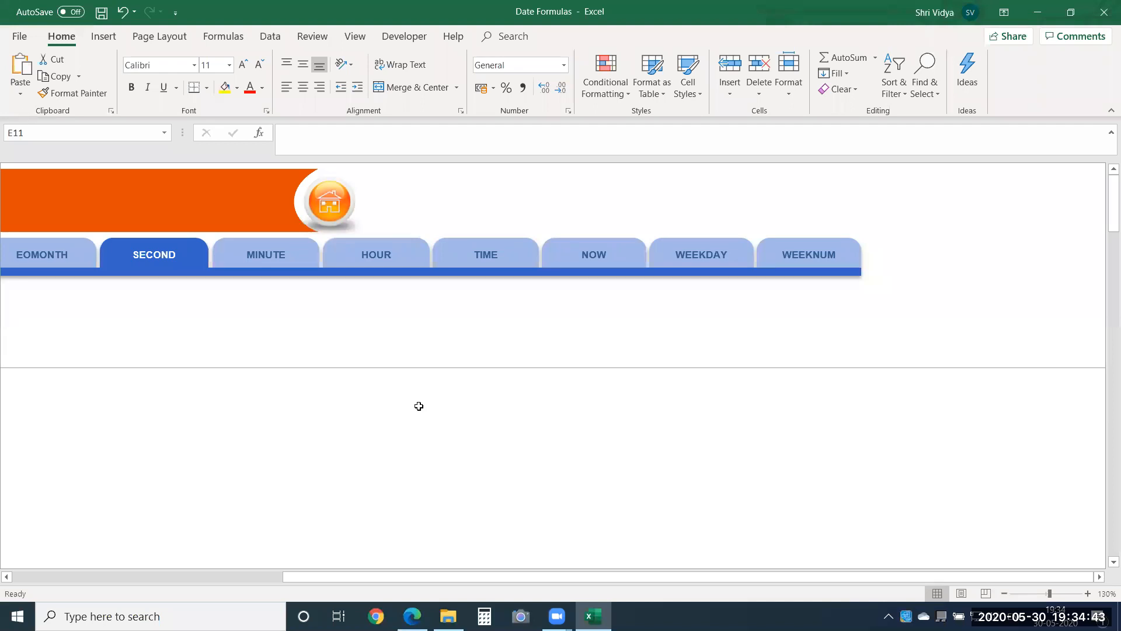
Step: On the TIME sheet, enter =TIME(B8,C8,D8) in cell F8 to combine the first row's hour, minute and second
left_click(490, 261)
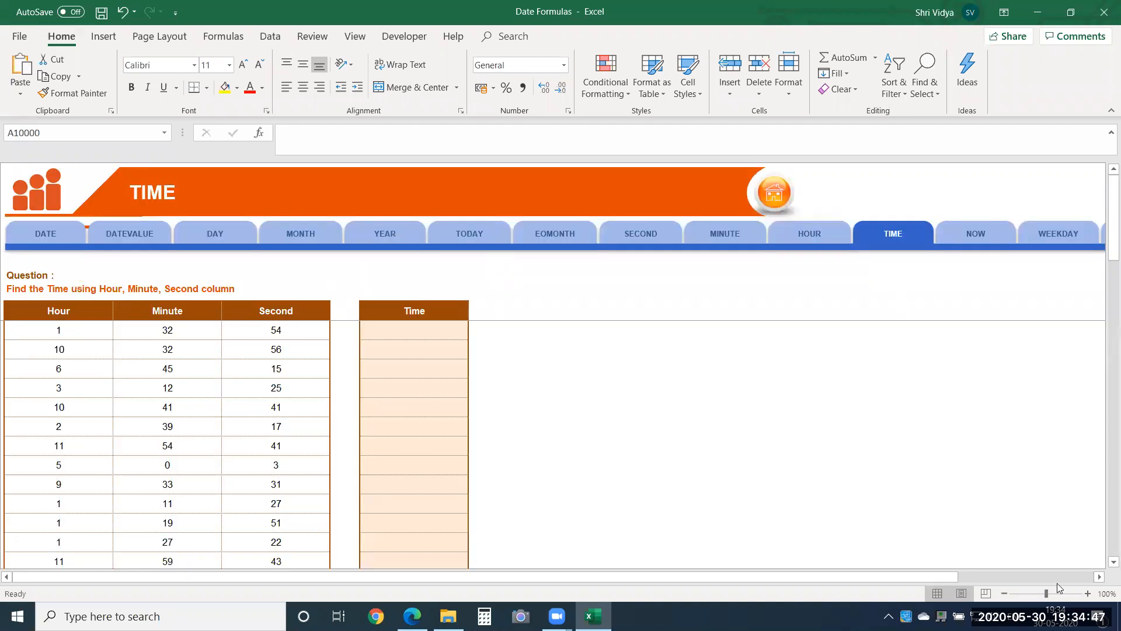
left_click(1087, 593)
left_click(1087, 593)
left_click(1087, 594)
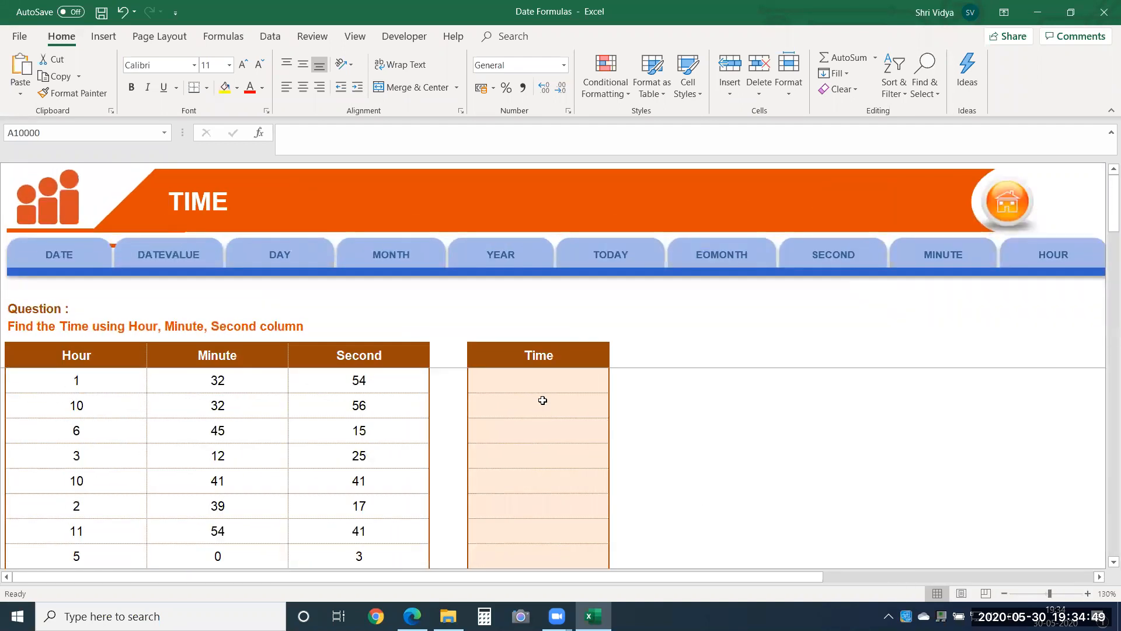
left_click(530, 379)
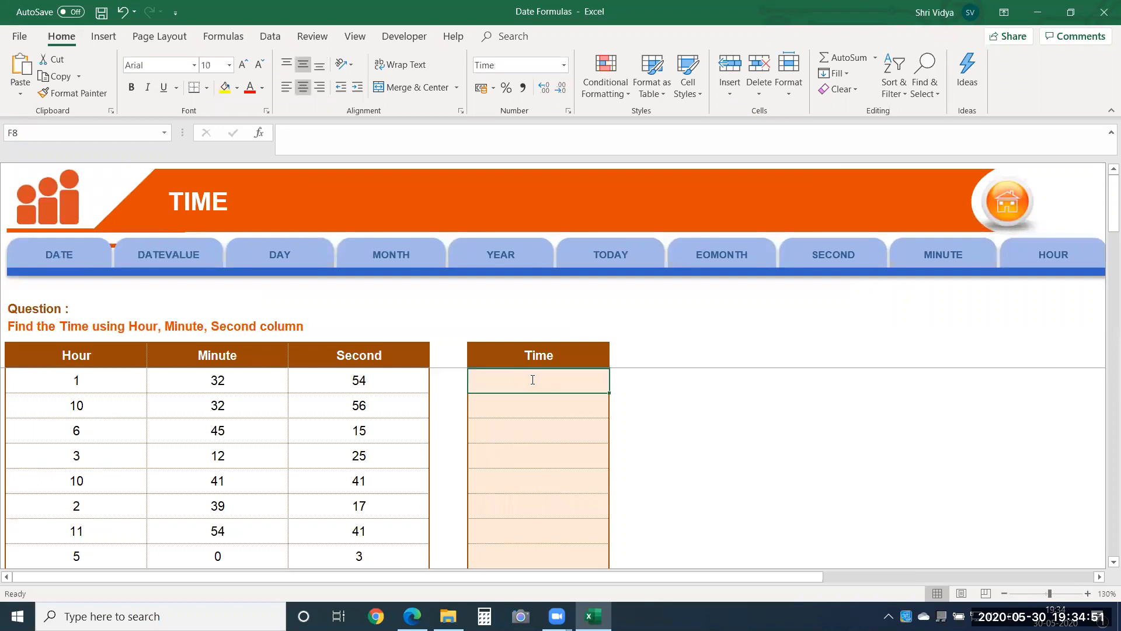
type("=time")
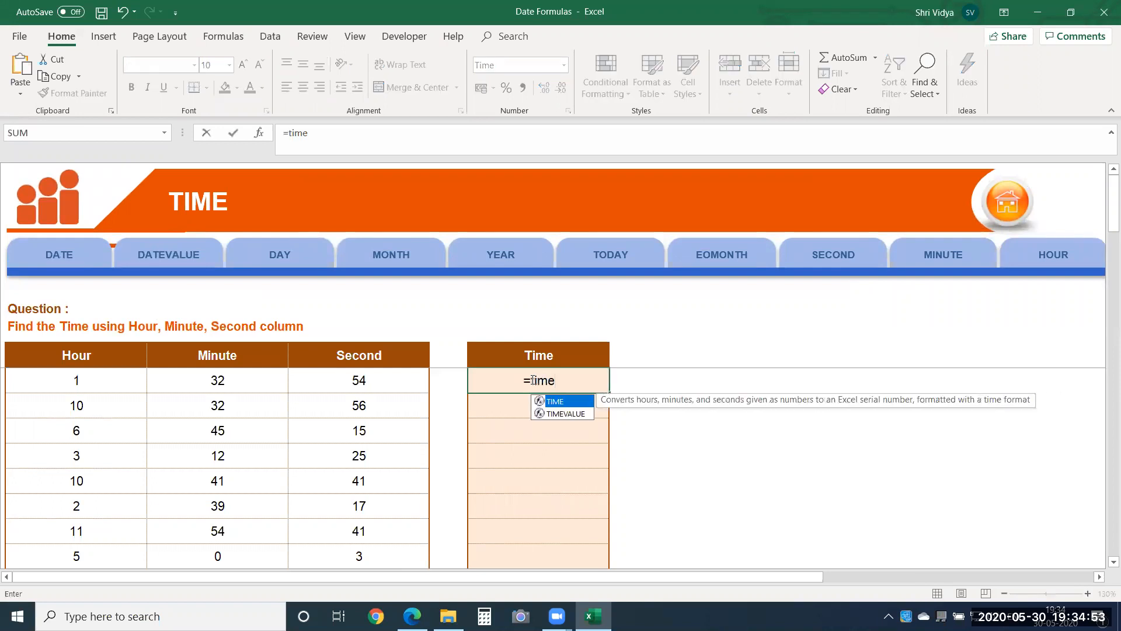
key("Tab")
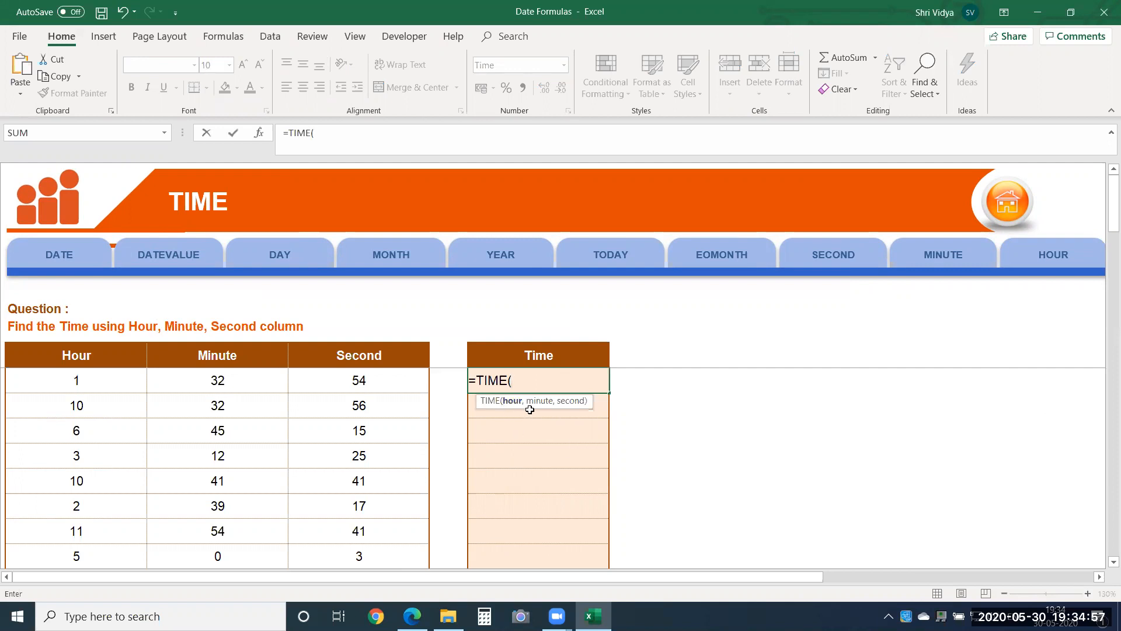
left_click(71, 381)
type(",")
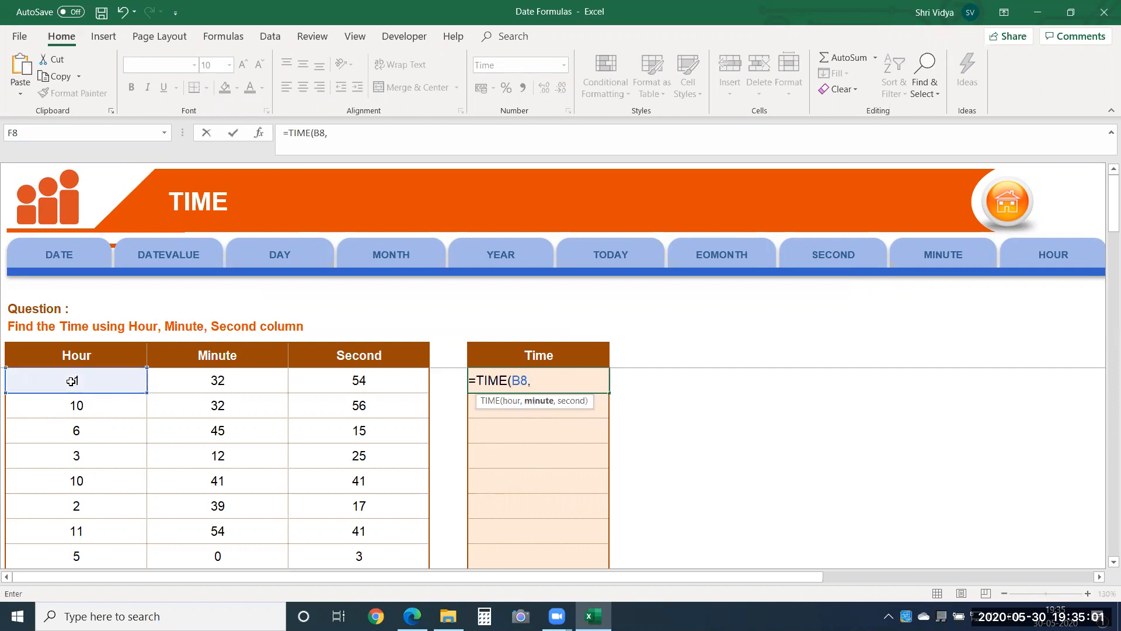
left_click(165, 378)
type(",")
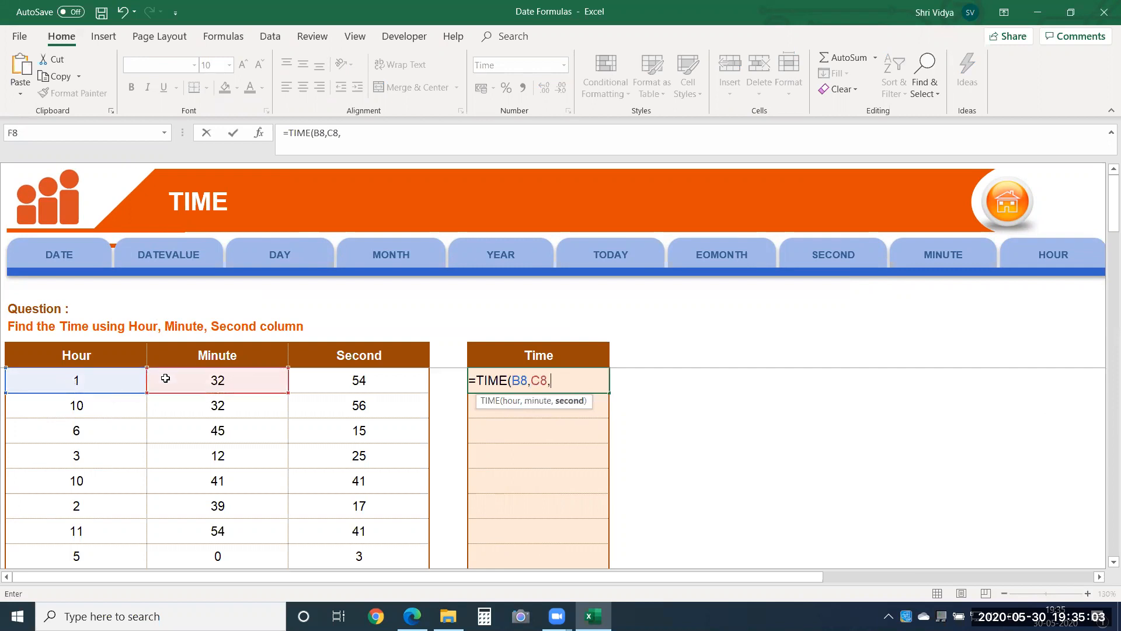
left_click(345, 385)
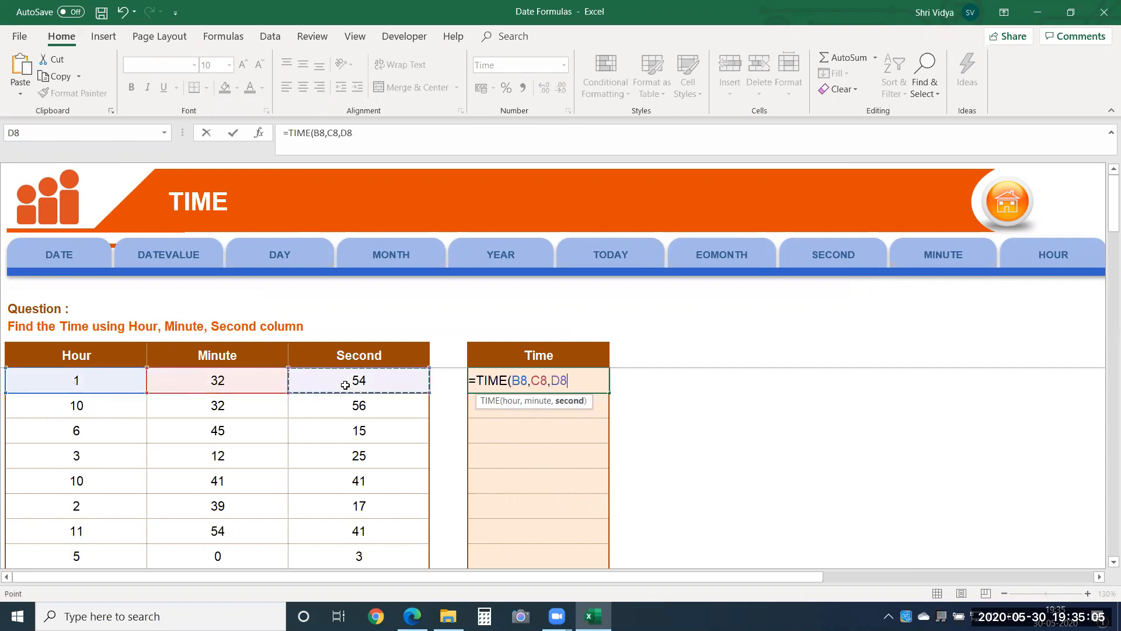
key("Return")
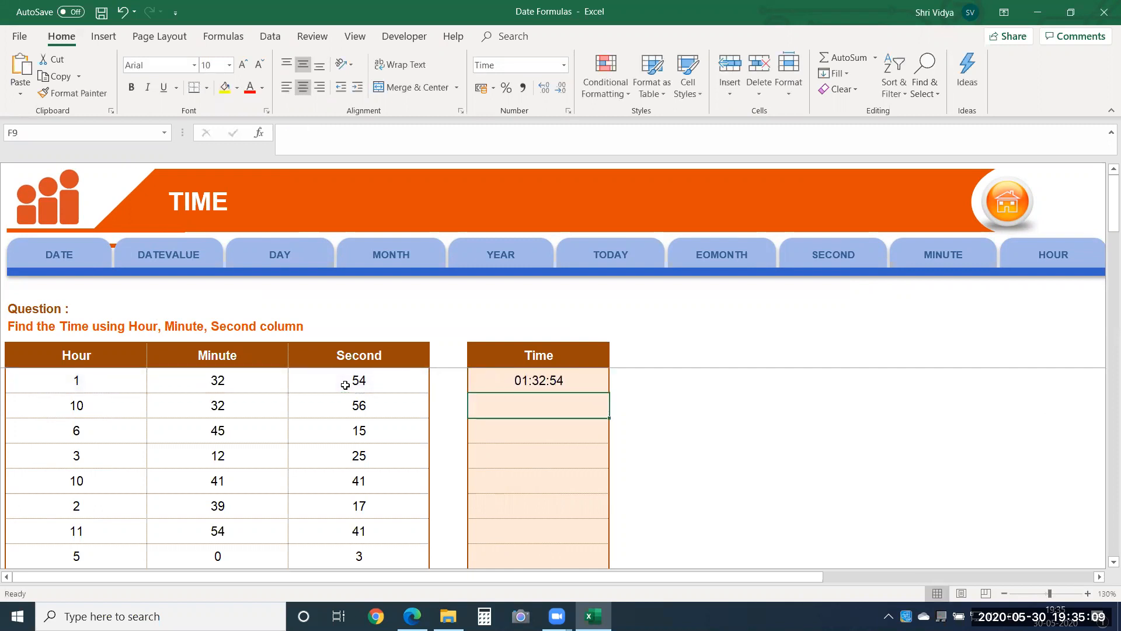
Step: On the NOW sheet, enter =NOW() in cell B8 under "What is the time now?"
key("Right")
key("Right")
key("Right")
key("Right")
key("Right")
key("Right")
key("Right")
key("Right")
key("Right")
key("Right")
key("Right")
key("Right")
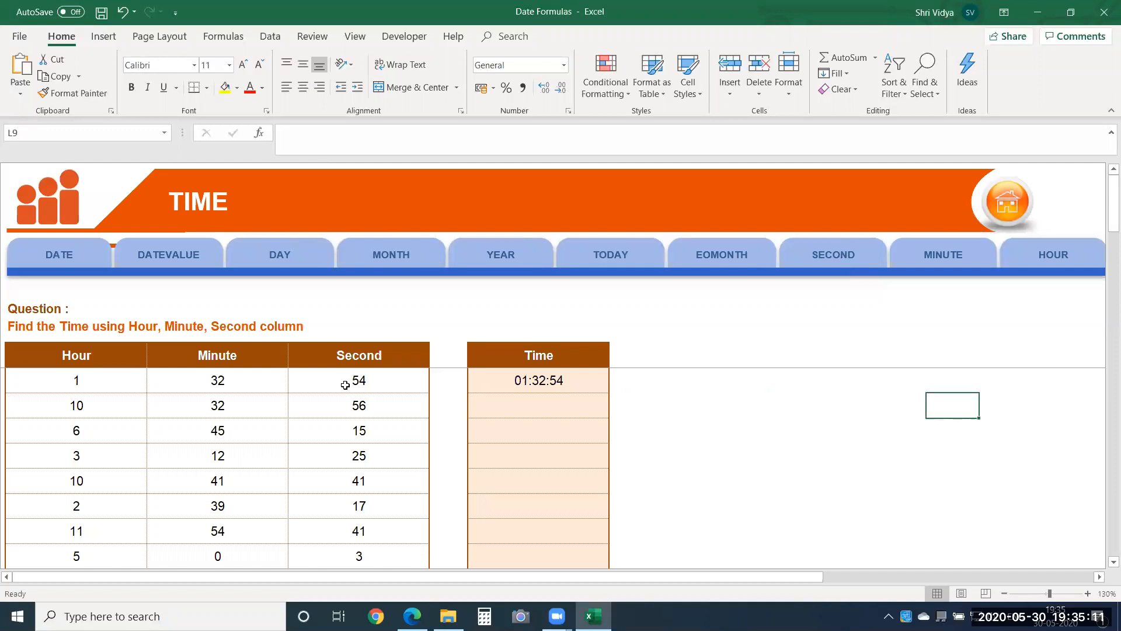
key("Right")
key("Right")
key("Right")
key("Right")
key("Right")
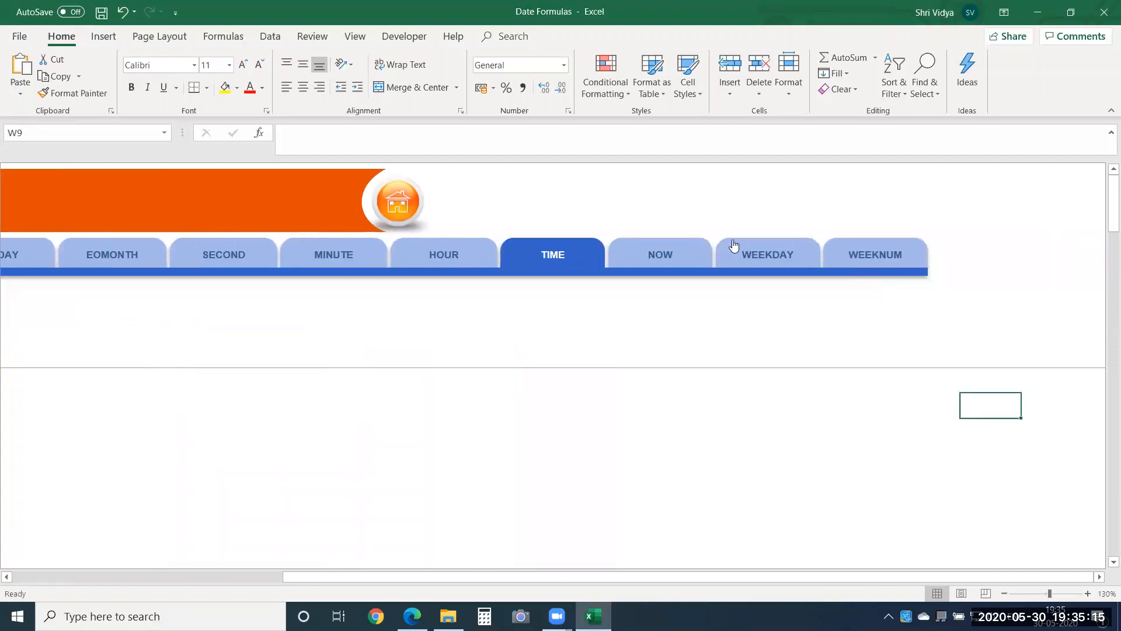
left_click(675, 245)
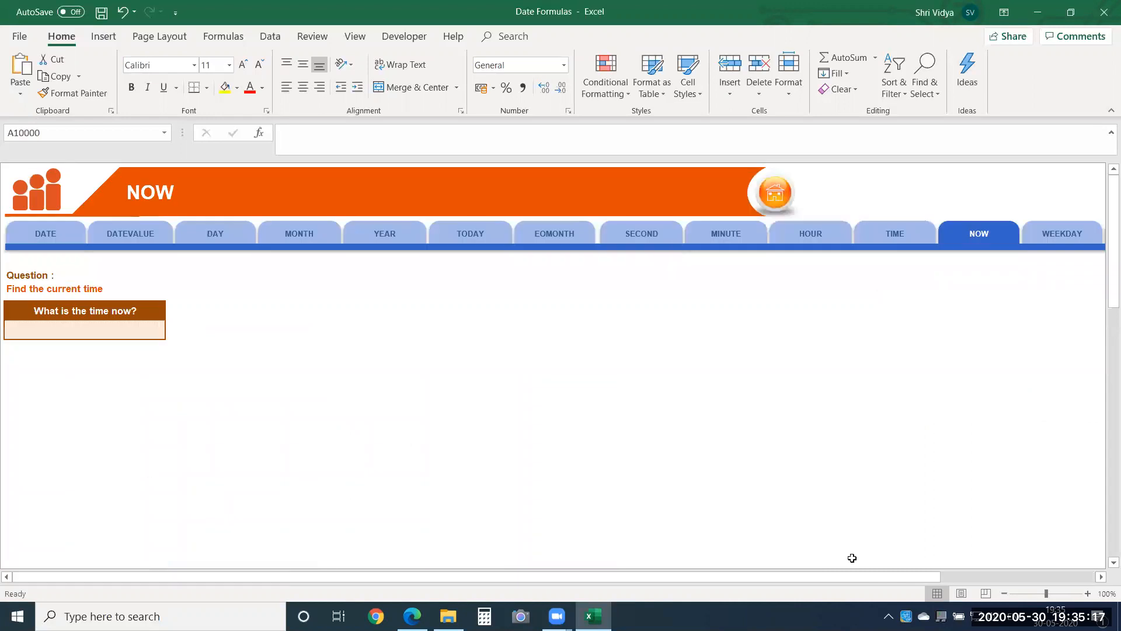
left_click(1087, 594)
left_click(1087, 593)
left_click(1087, 593)
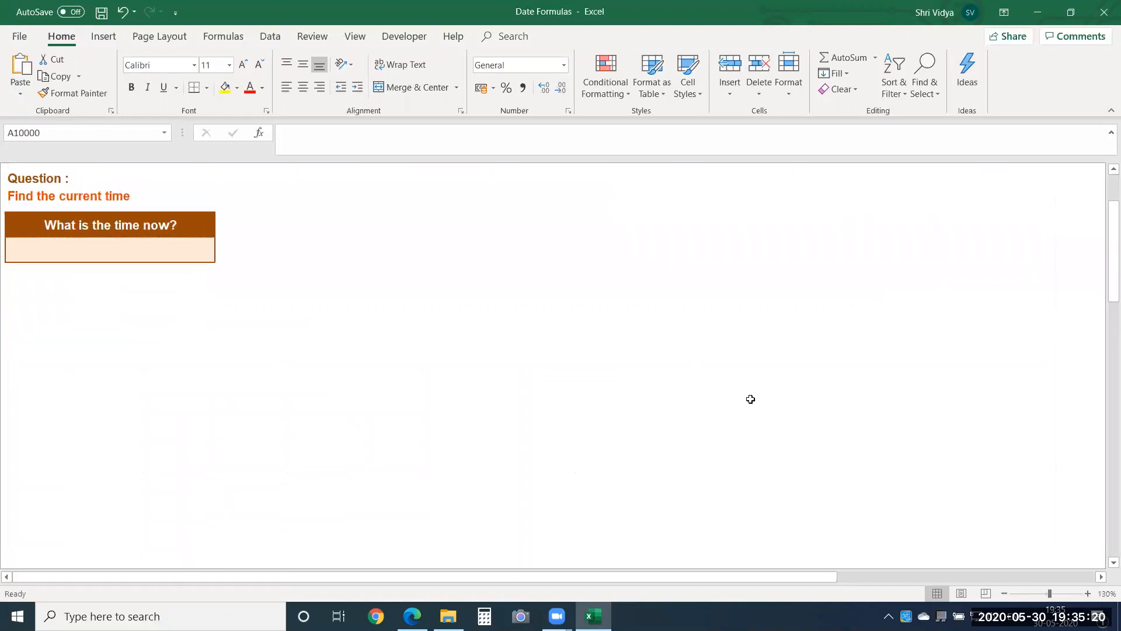
left_click(108, 248)
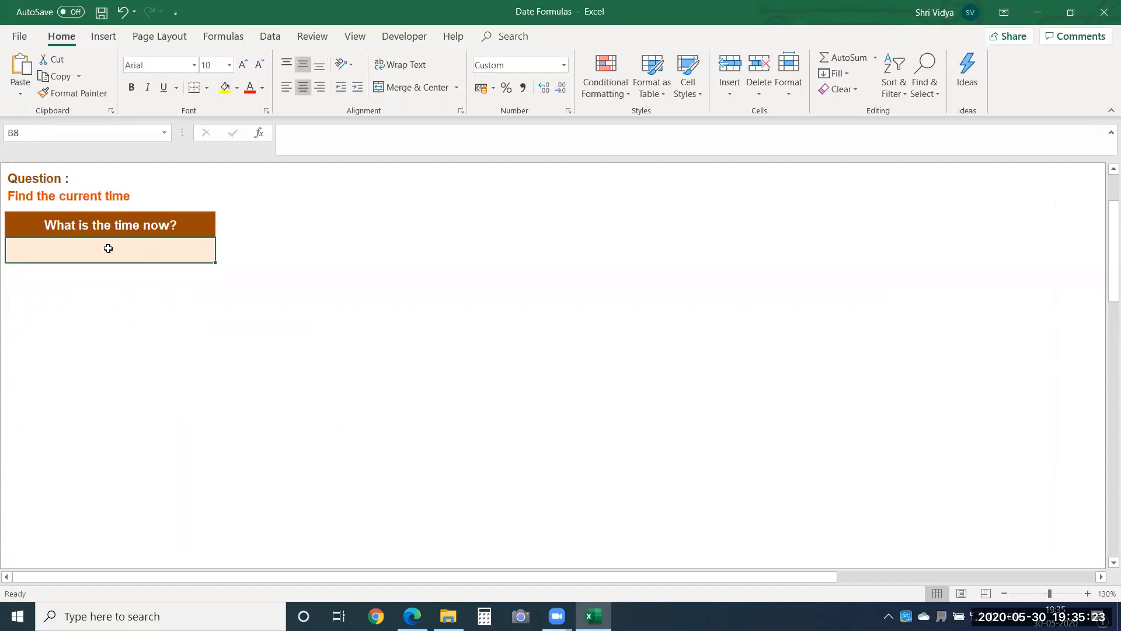
type("=now")
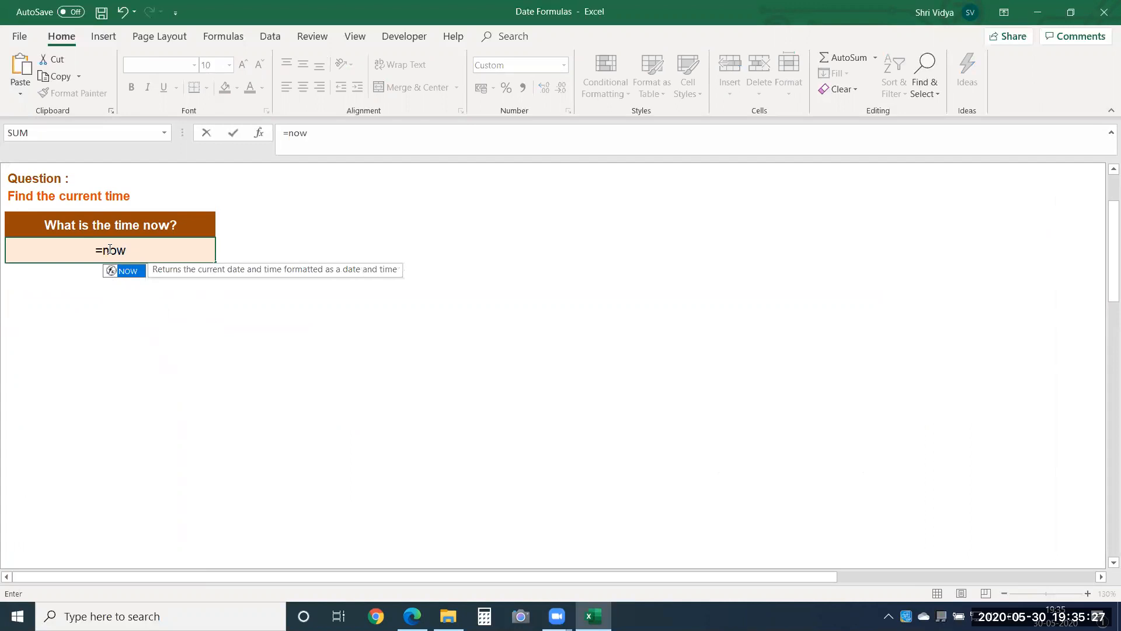
type("()")
key("Return")
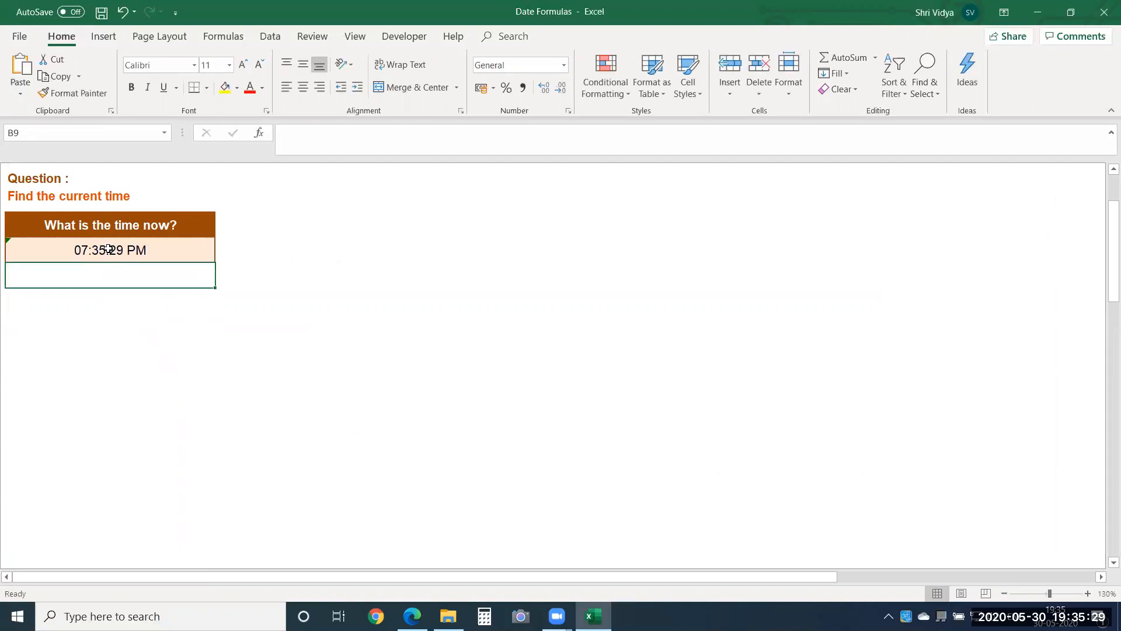
left_click(448, 352)
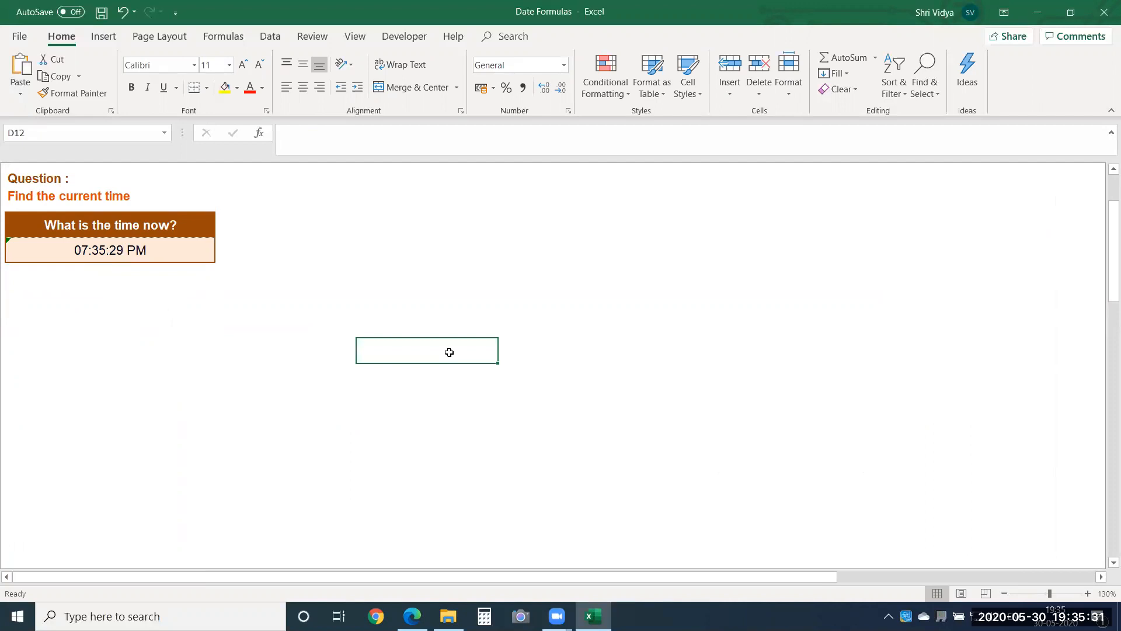
Step: Enter 098 in the empty cell D12 to force the current time to recalculate, and clear that cell
type("098")
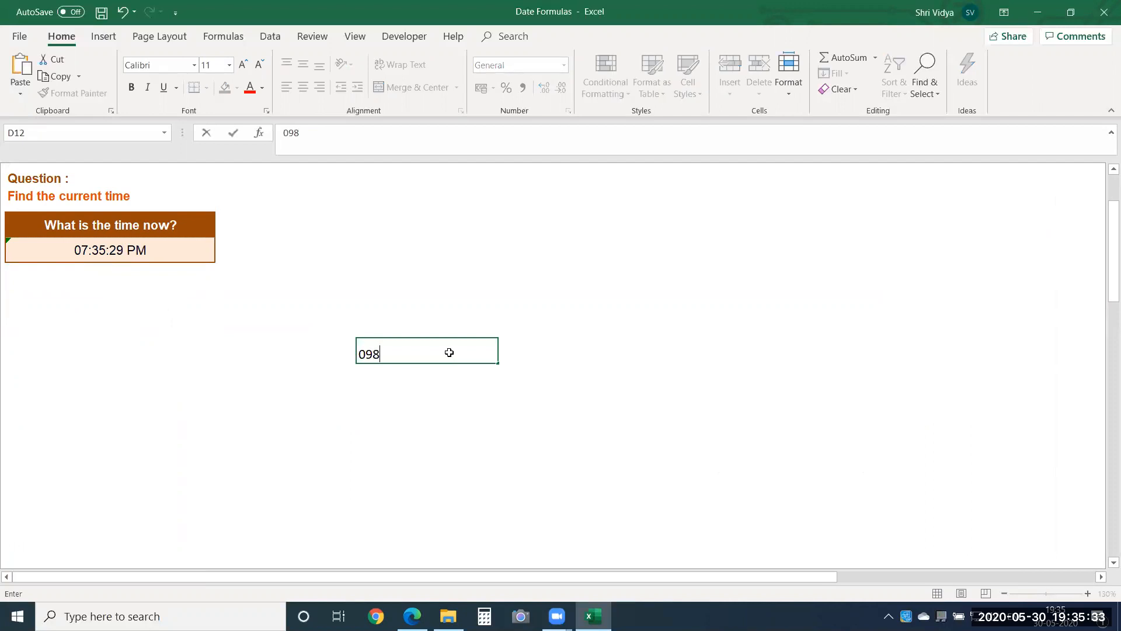
key("Return")
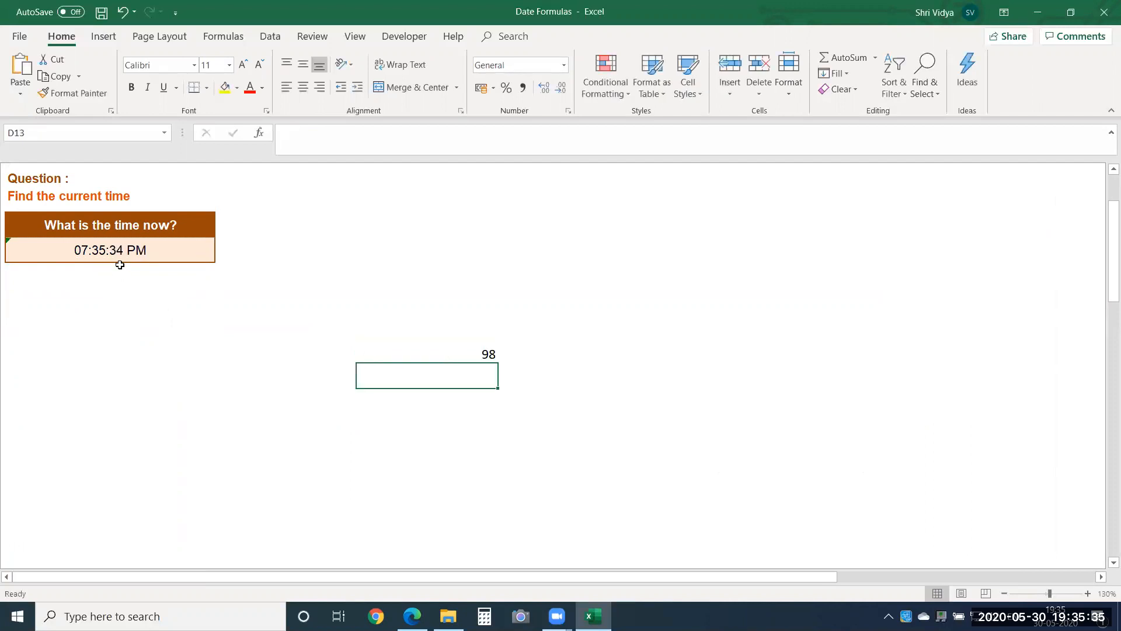
key("Up")
key("Delete")
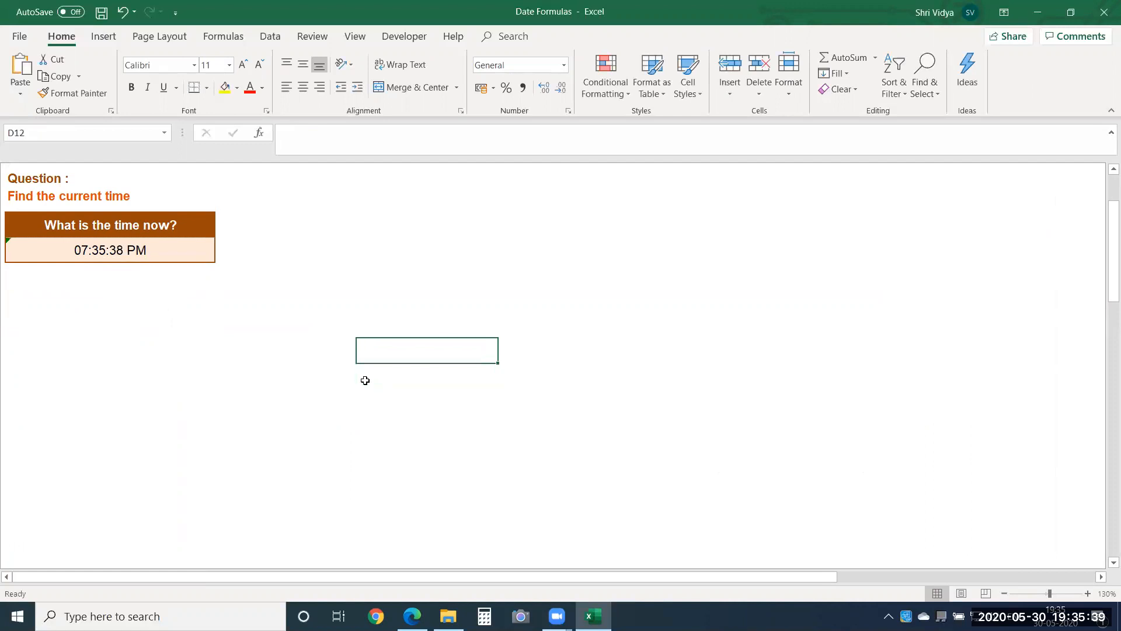
Step: Open the WEEKDAY sheet with the question on finding the weekday of each date
key("Up")
key("Up")
key("Up")
key("Up")
key("Up")
key("Up")
key("Up")
key("Up")
key("Up")
key("Up")
key("Up")
key("Right")
key("Right")
key("Right")
key("Right")
key("Right")
key("Right")
key("Right")
key("Right")
key("Right")
key("Right")
key("Right")
key("Right")
key("Right")
key("Right")
key("Right")
key("Right")
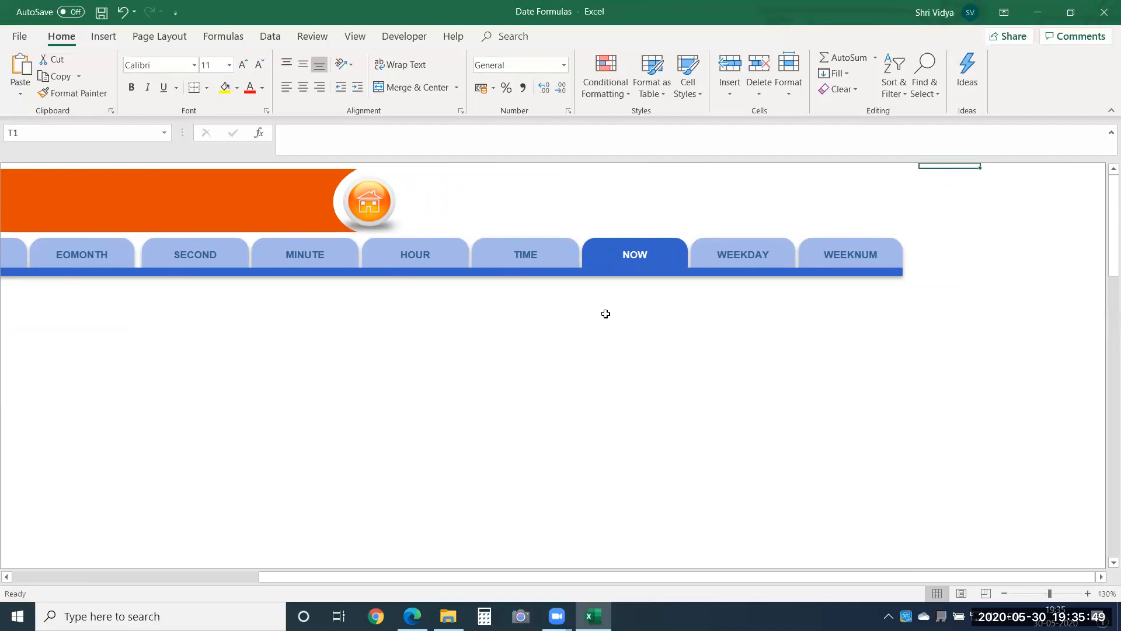
left_click(730, 261)
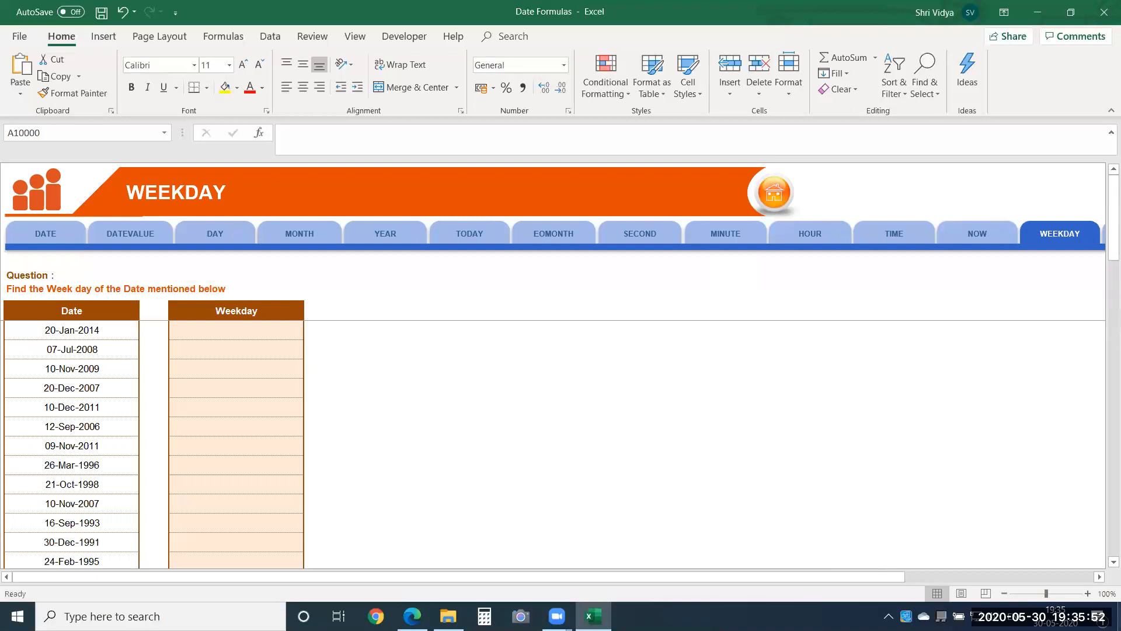
left_click(1087, 593)
left_click(1087, 593)
left_click(1087, 593)
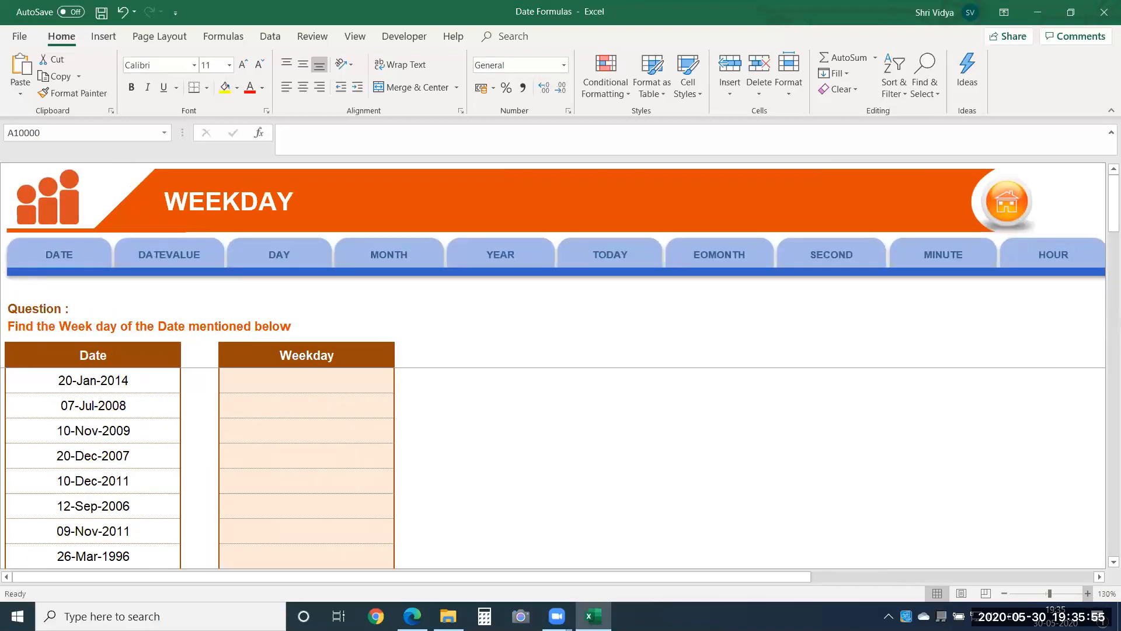
Step: Enter =WEEKDAY(B8) in cell D8 to find the weekday of the first date
left_click(337, 355)
key("Down")
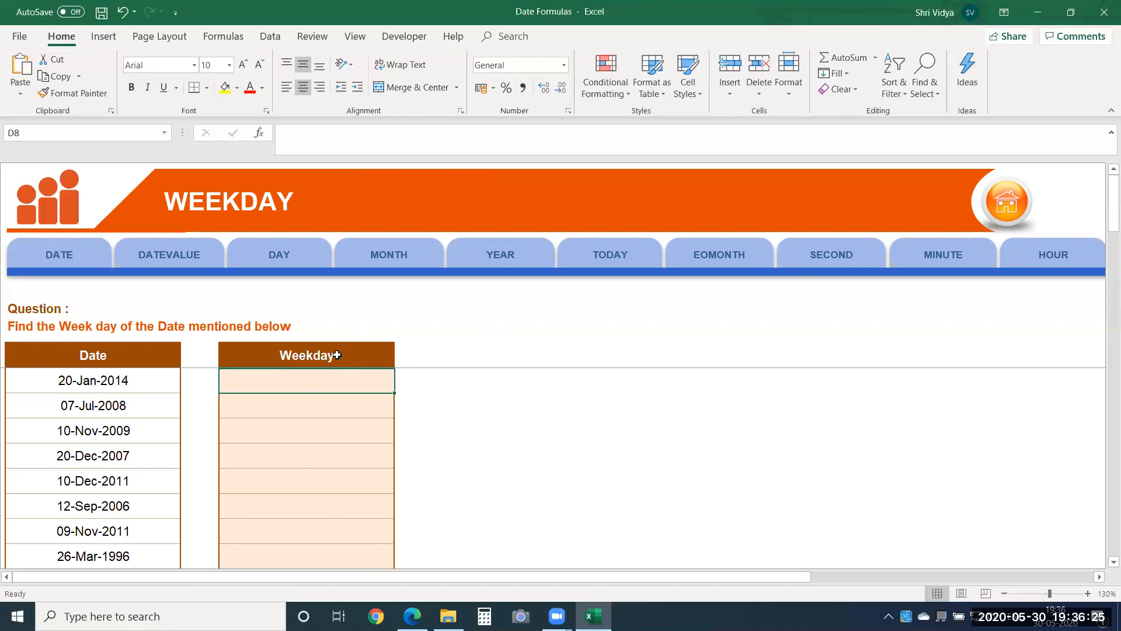
type("=wee")
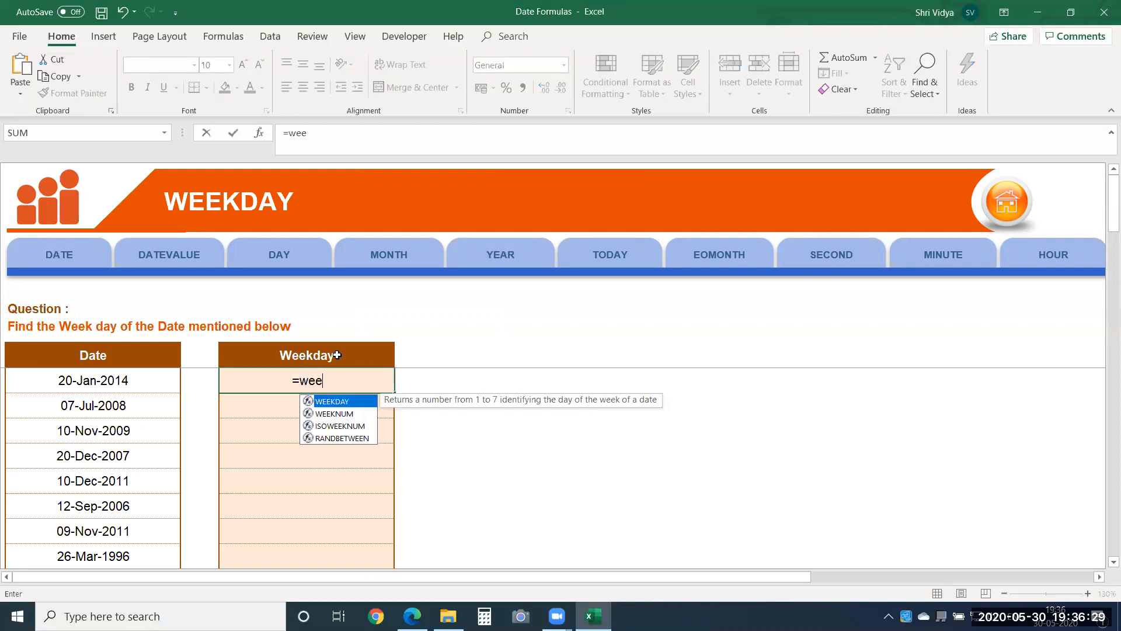
key("Tab")
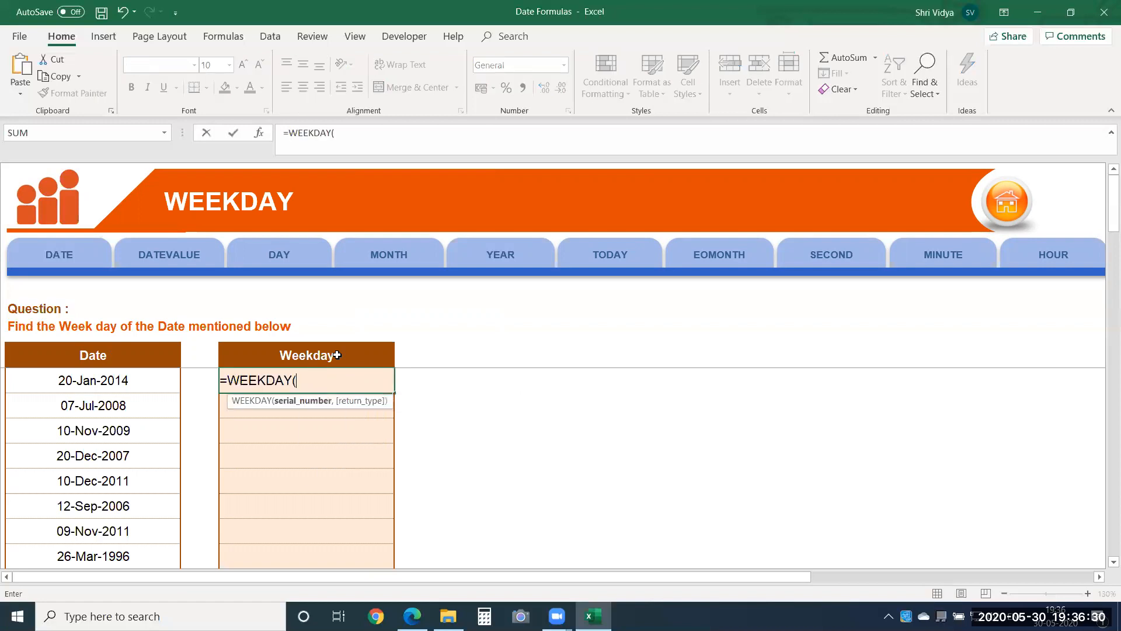
left_click(142, 391)
type(")")
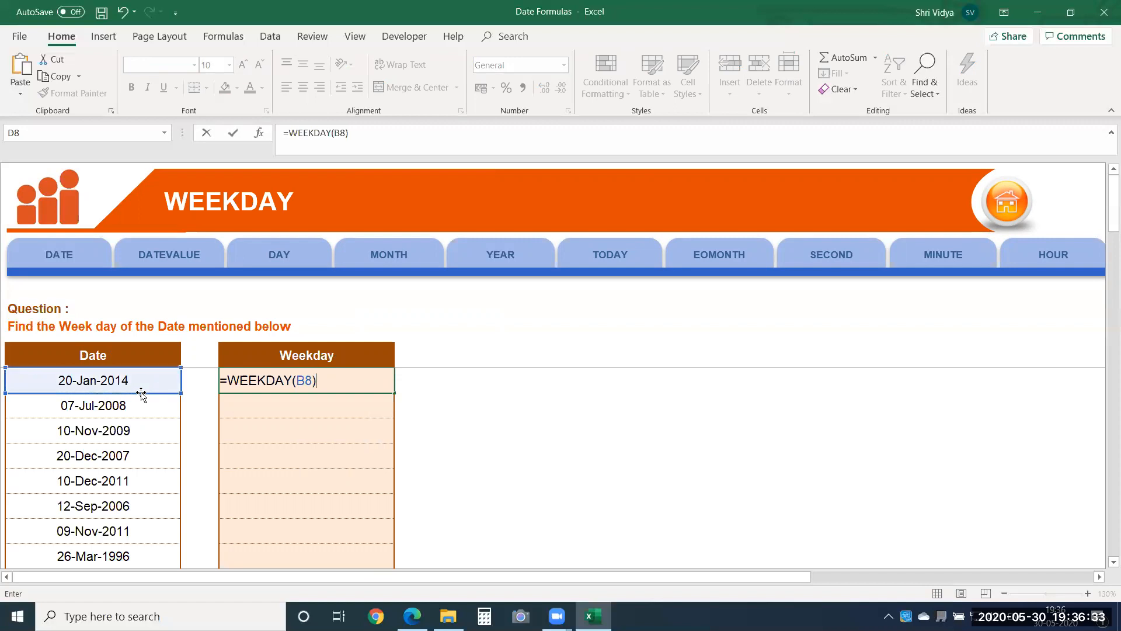
key("Return")
left_click(243, 381)
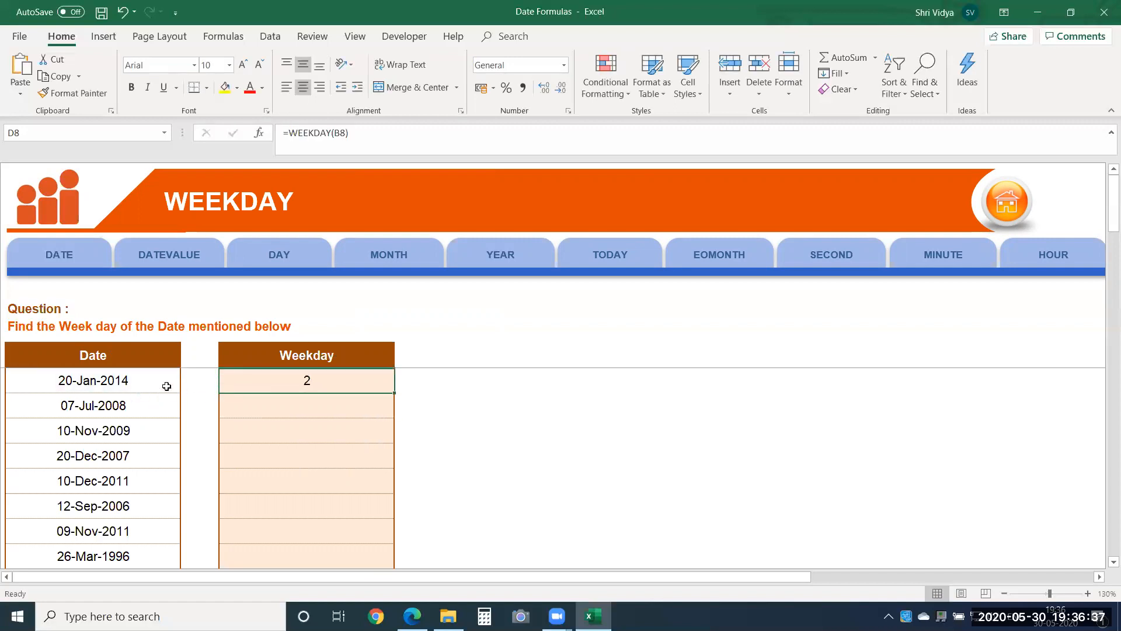
left_click(565, 429)
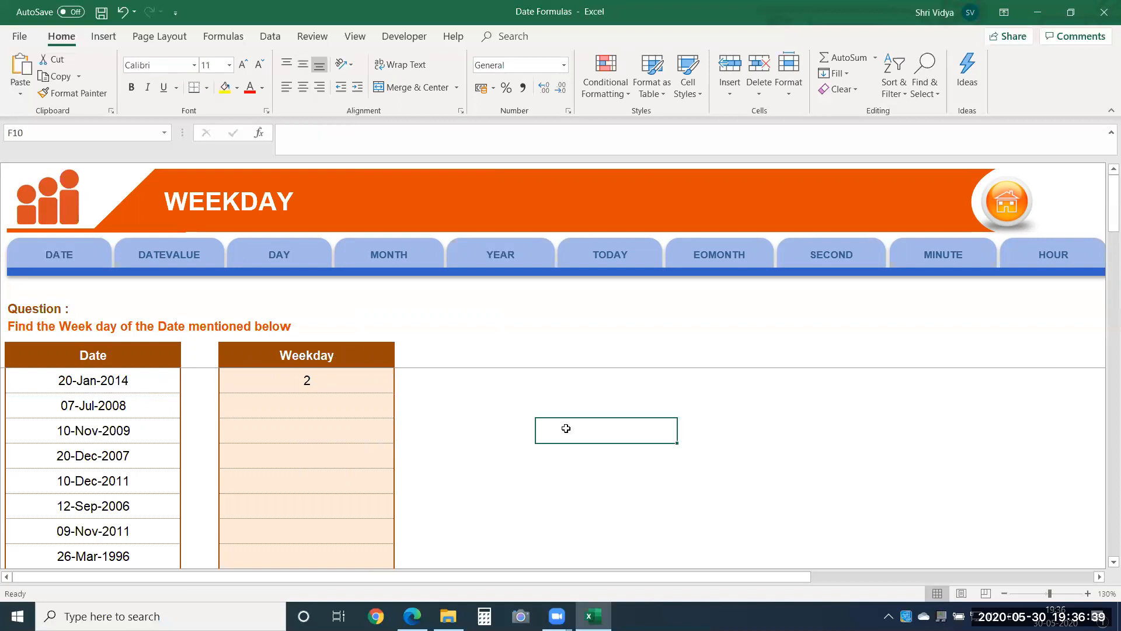
Step: Replace the first date in cell B8 with the current date, 30-05-2020
left_click(119, 385)
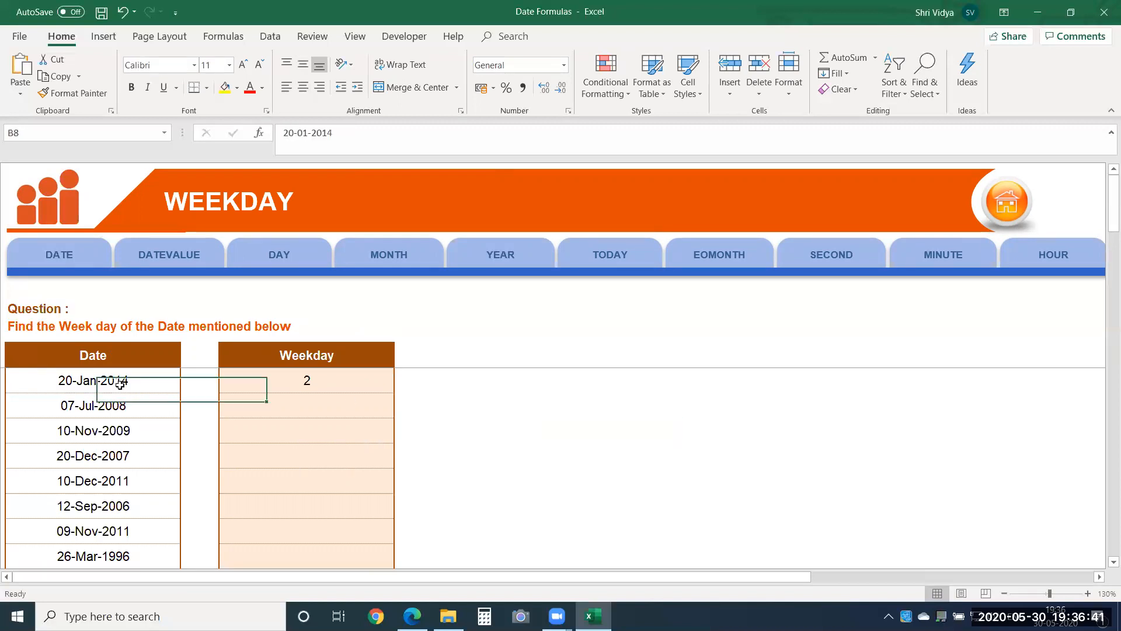
key("ctrl+semicolon")
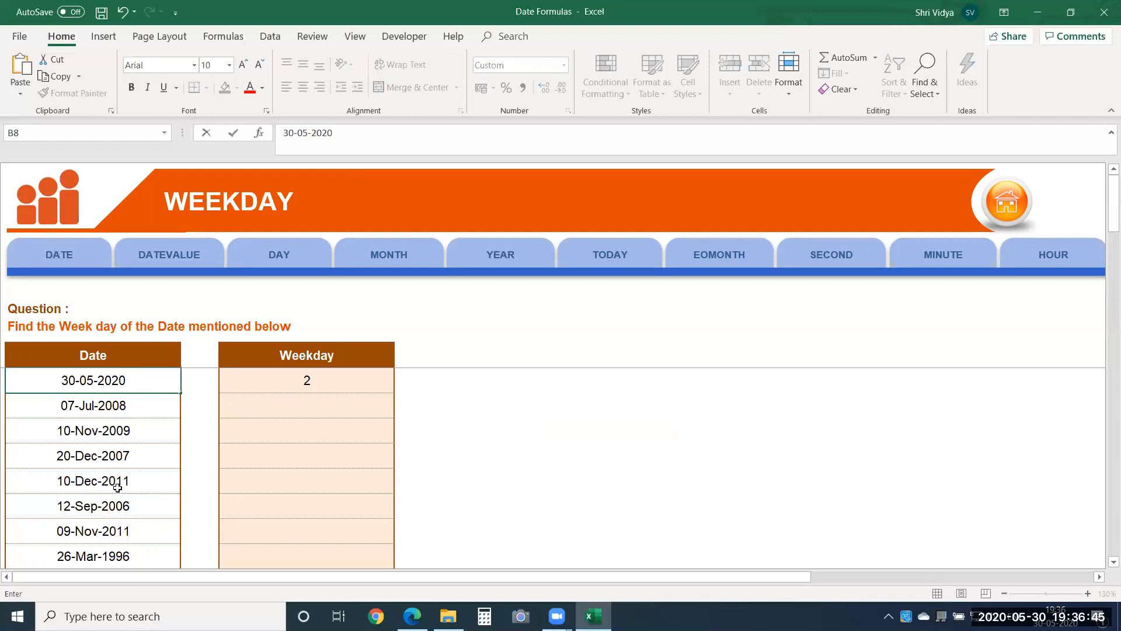
key("Return")
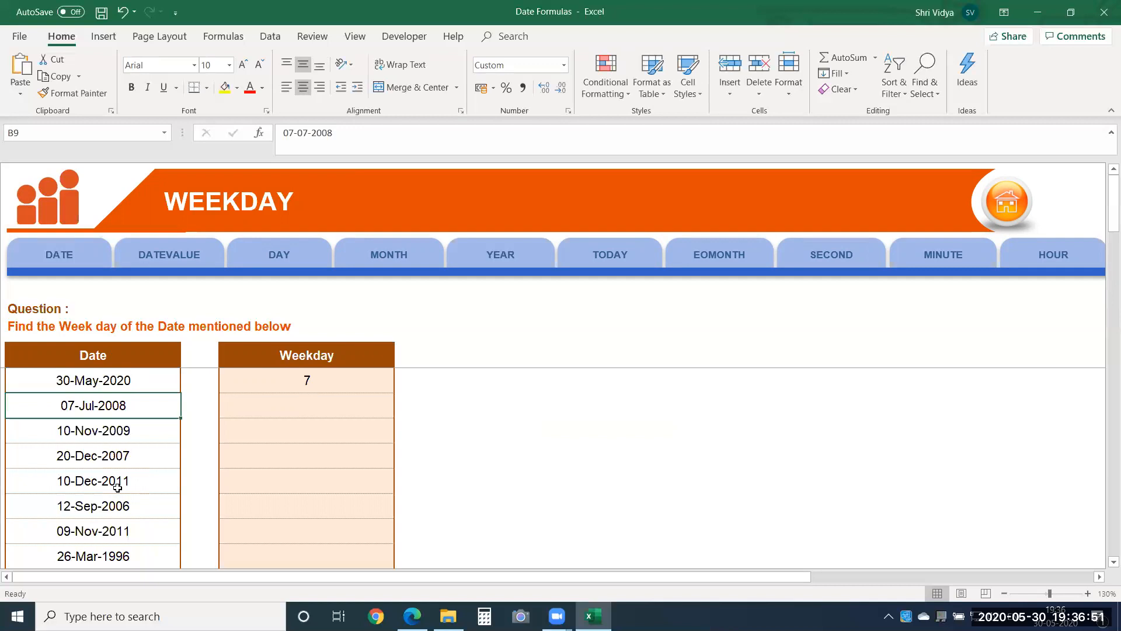
Step: Change the date in cell B8 to 1-06-2020 to test the weekday result for a different day
double_click(59, 380)
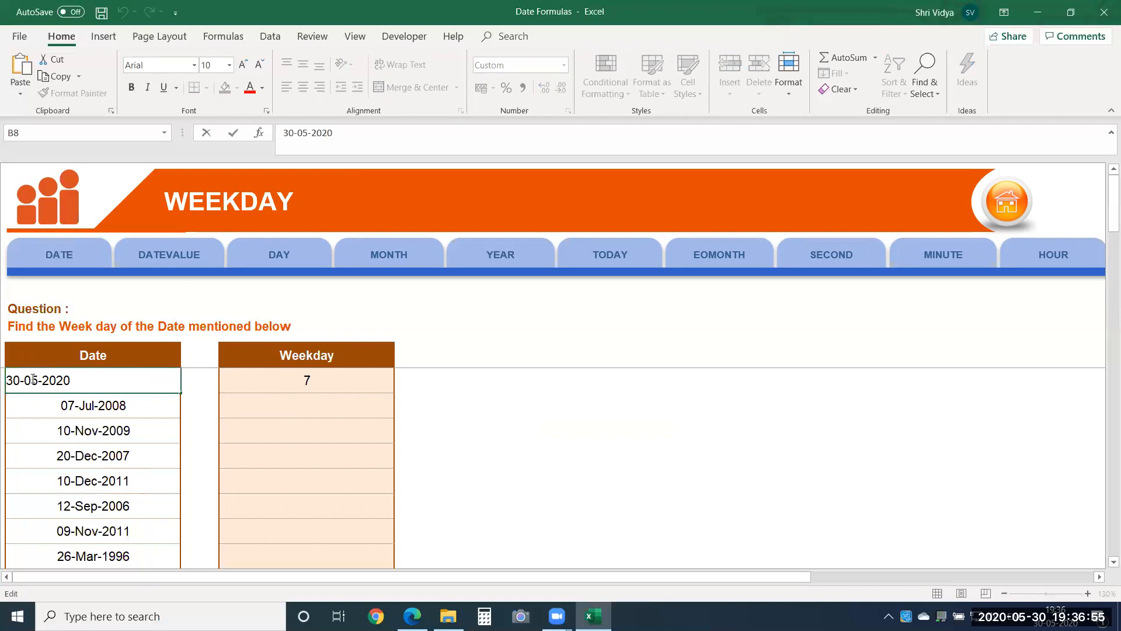
left_click_drag(34, 380, 37, 381)
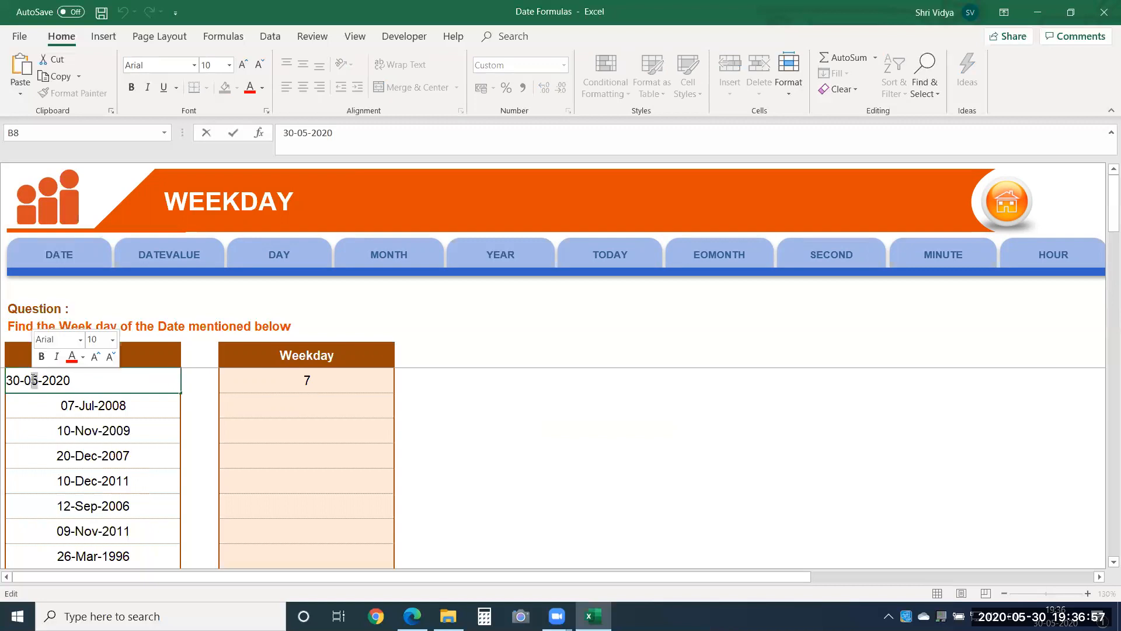
type("6")
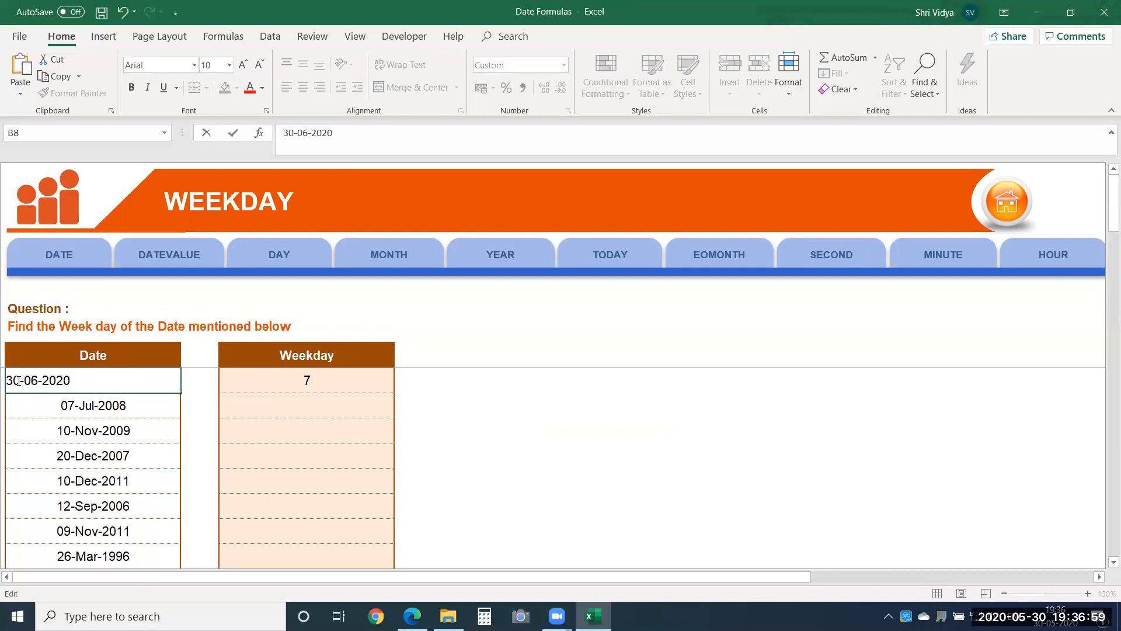
double_click(5, 380)
type("1")
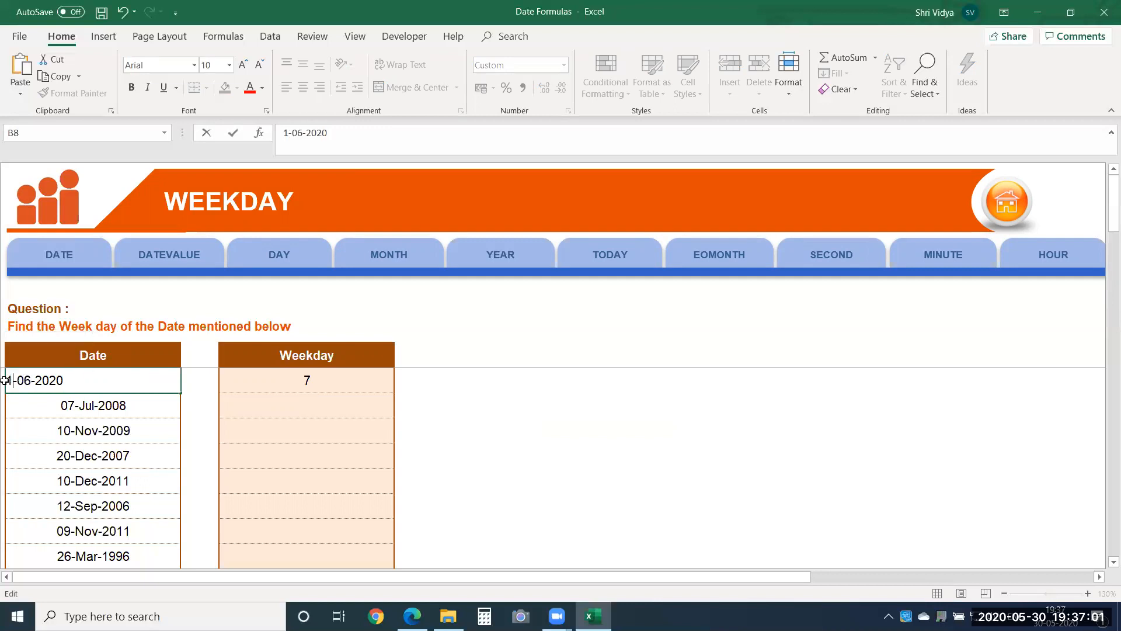
key("Return")
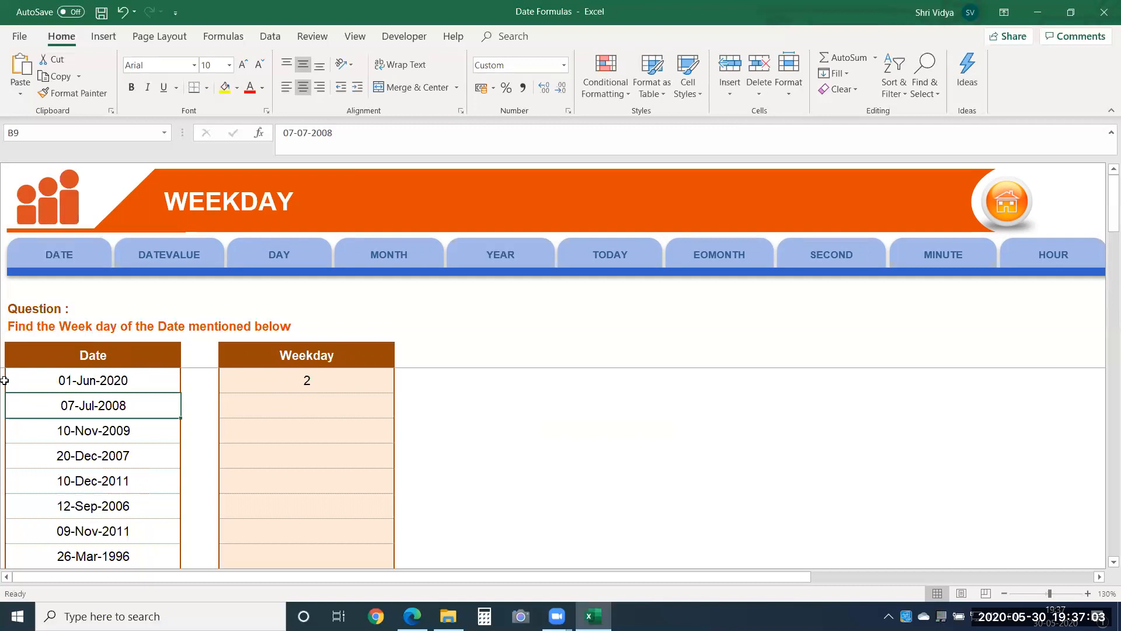
Step: Edit the month and day of the date in cell B8 so that it reads 31-05-2020
double_click(73, 382)
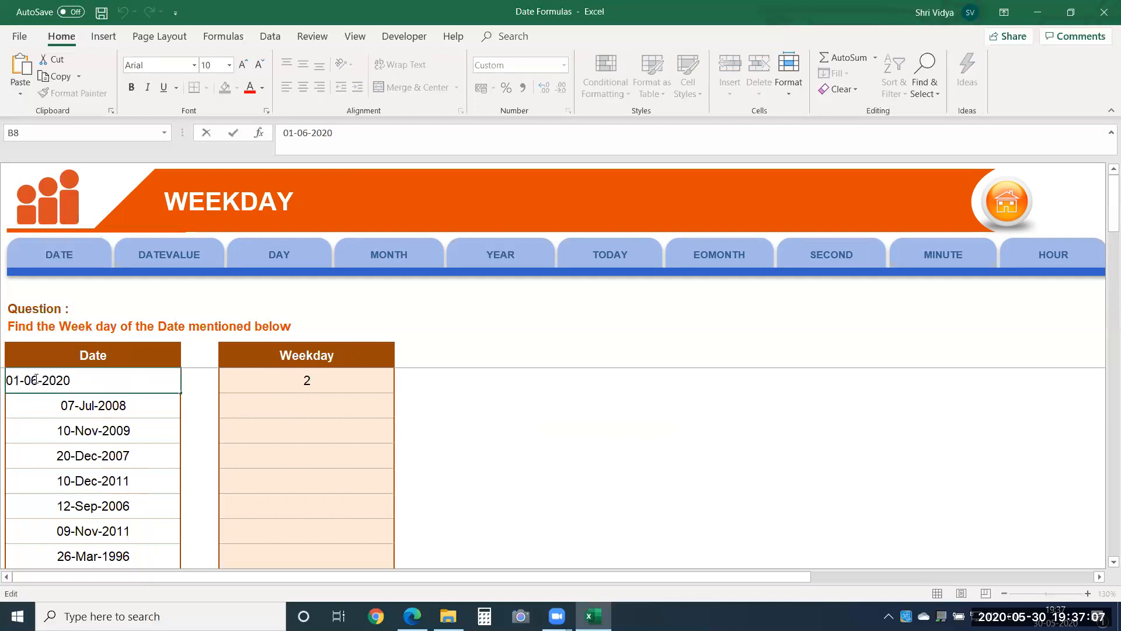
left_click_drag(36, 379, 30, 379)
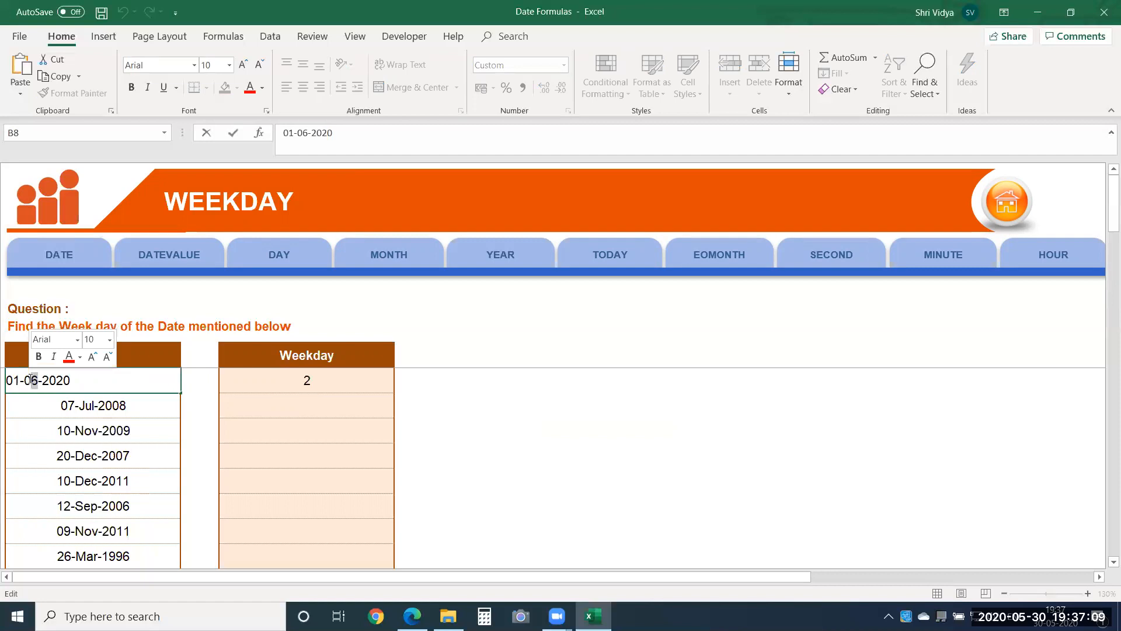
type("5")
left_click_drag(12, 379, 4, 381)
type("3")
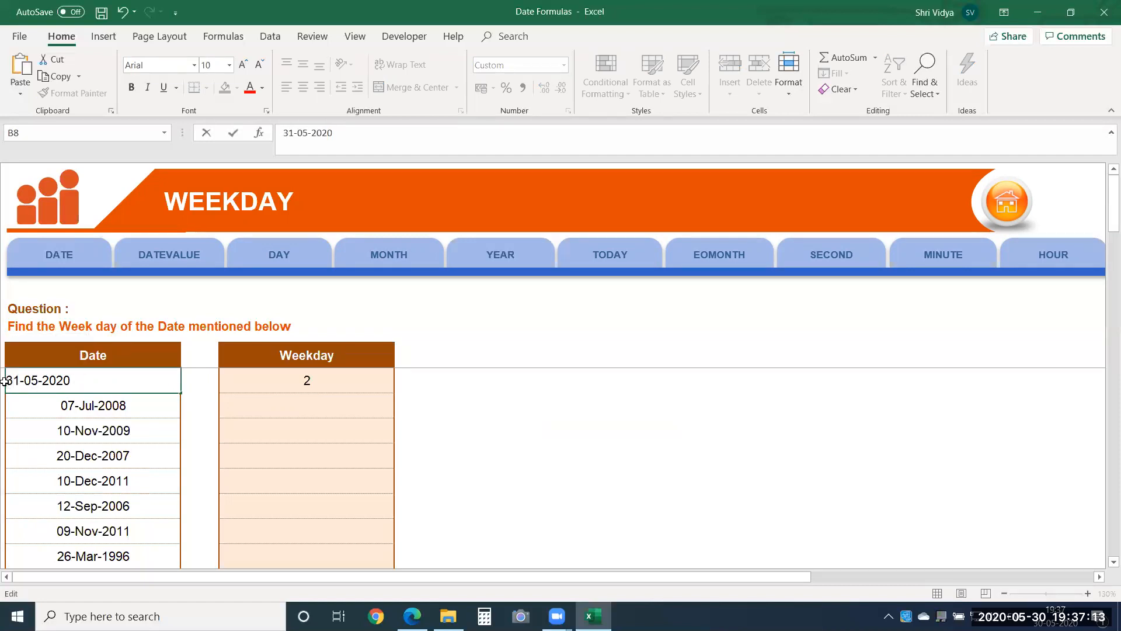
key("Return")
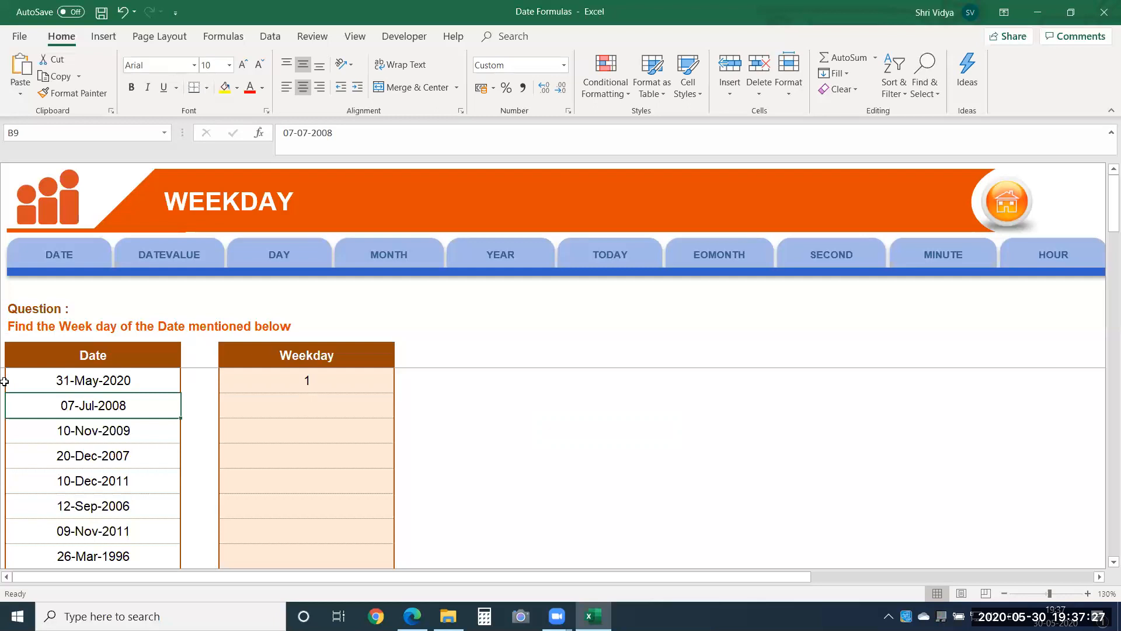
Step: Open the WEEKNUM sheet with the question on finding the week number of each date
key("Right")
key("Right")
key("Right")
key("Right")
key("Right")
key("Right")
key("Right")
key("Right")
key("Right")
key("Right")
key("Right")
key("Right")
key("Right")
key("Right")
key("Right")
key("Right")
key("Right")
key("Right")
key("Right")
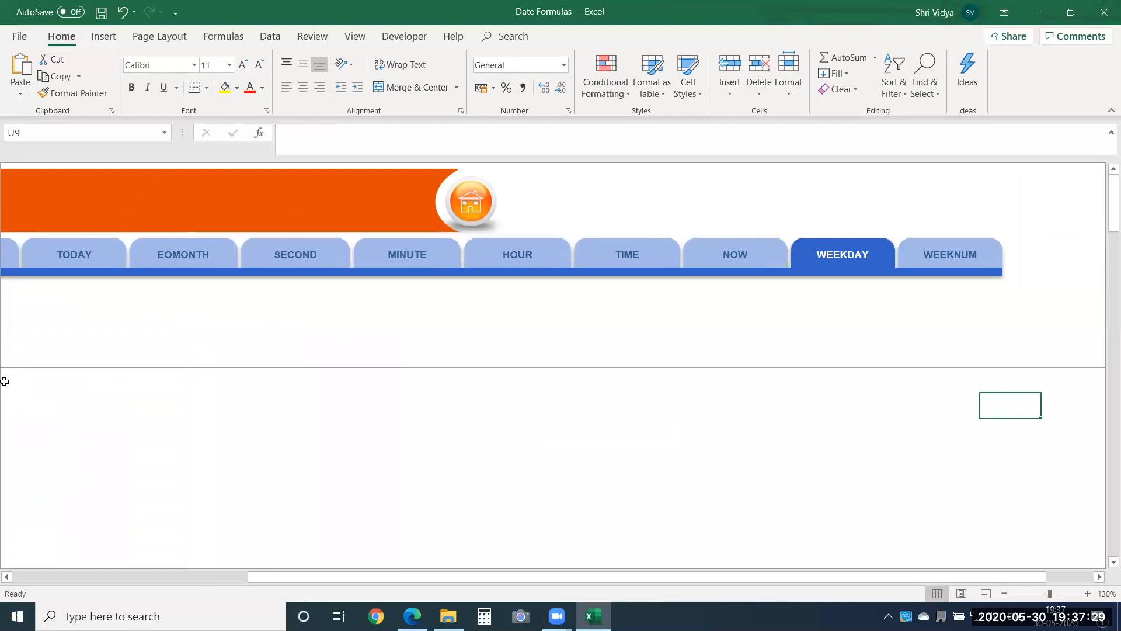
left_click(930, 248)
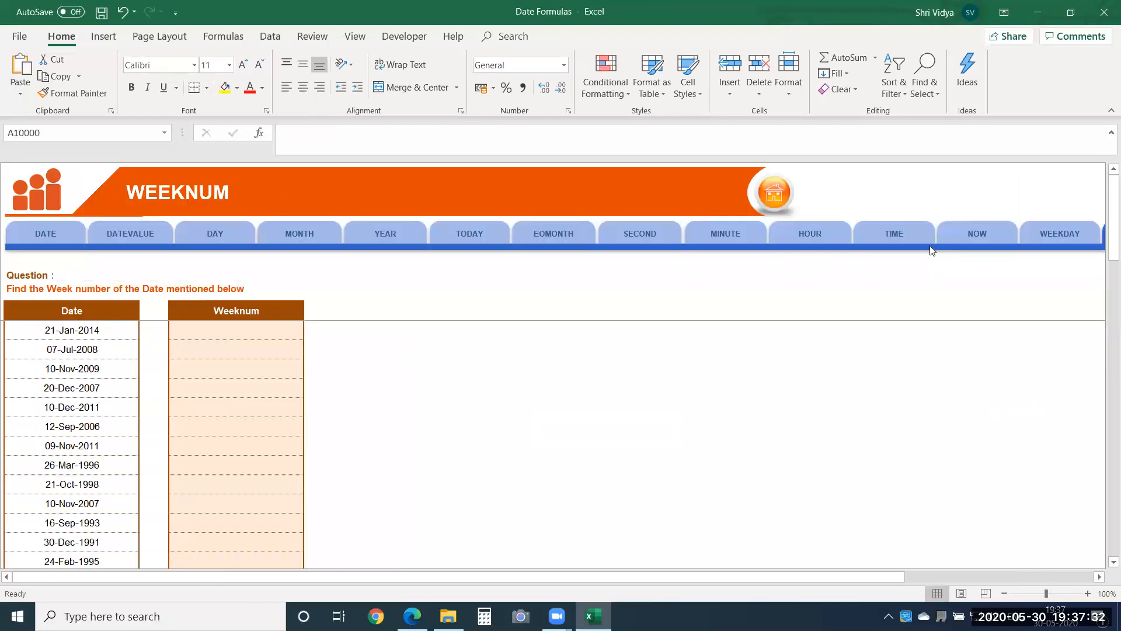
left_click(1087, 593)
left_click(1087, 593)
left_click(1087, 593)
left_click(1087, 593)
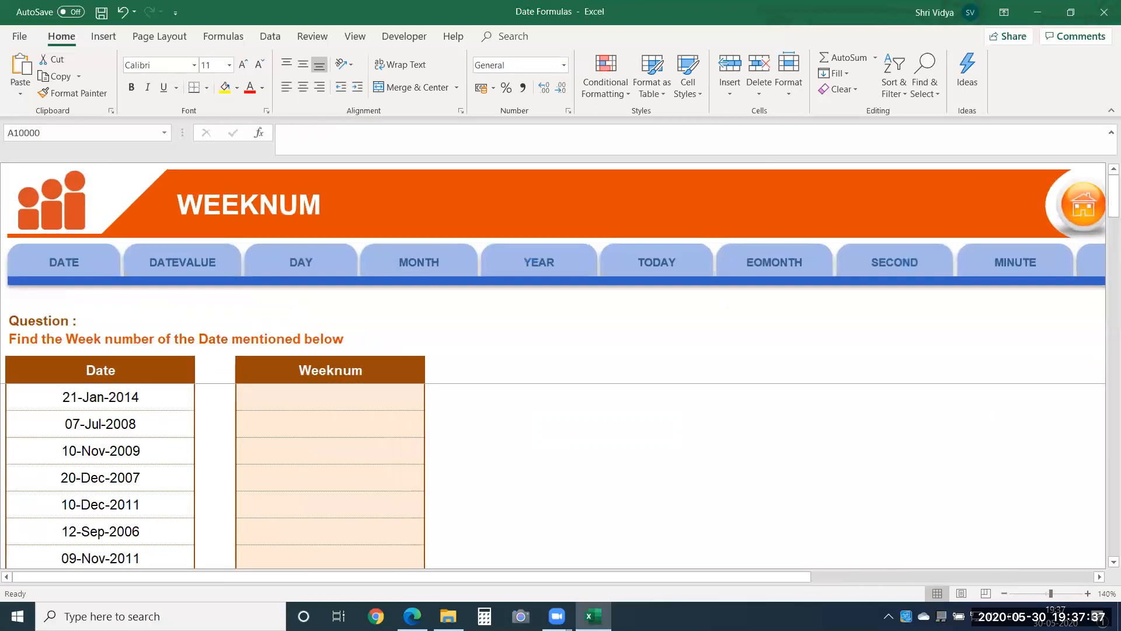
Step: Enter =WEEKNUM(B8) in cell D8 to find the week number of the first date
left_click(343, 404)
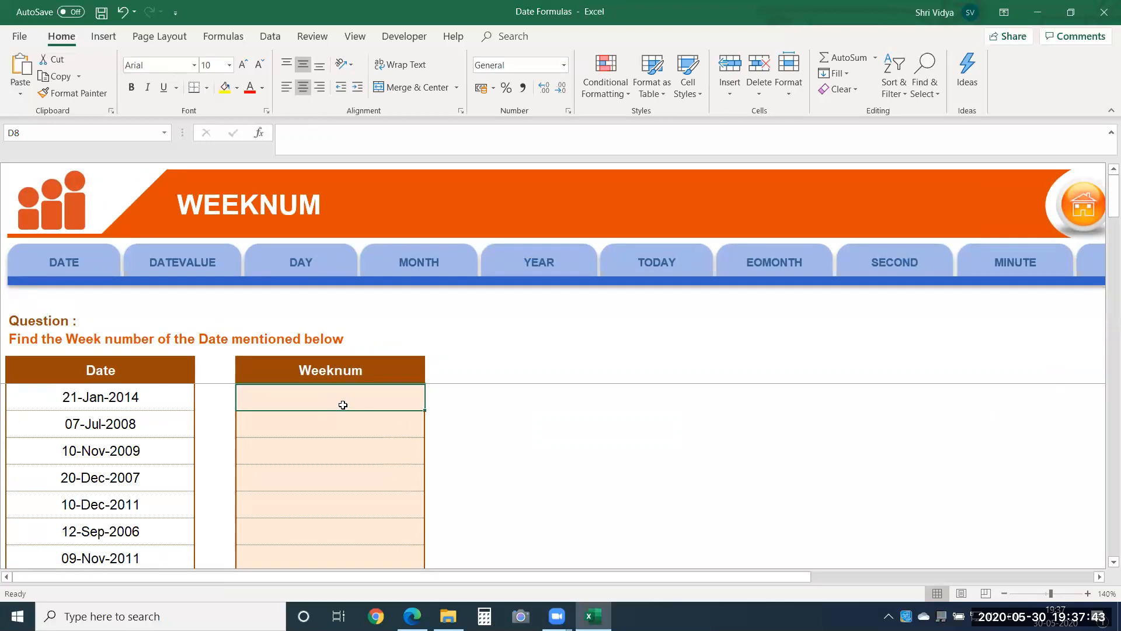
type("=wee")
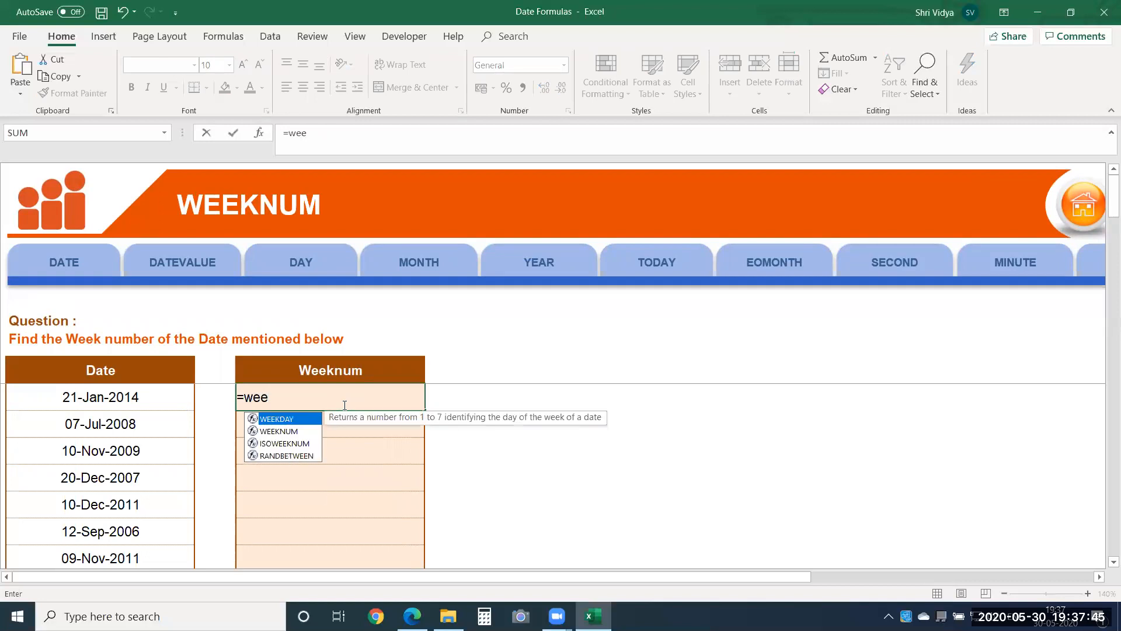
key("Down")
key("Tab")
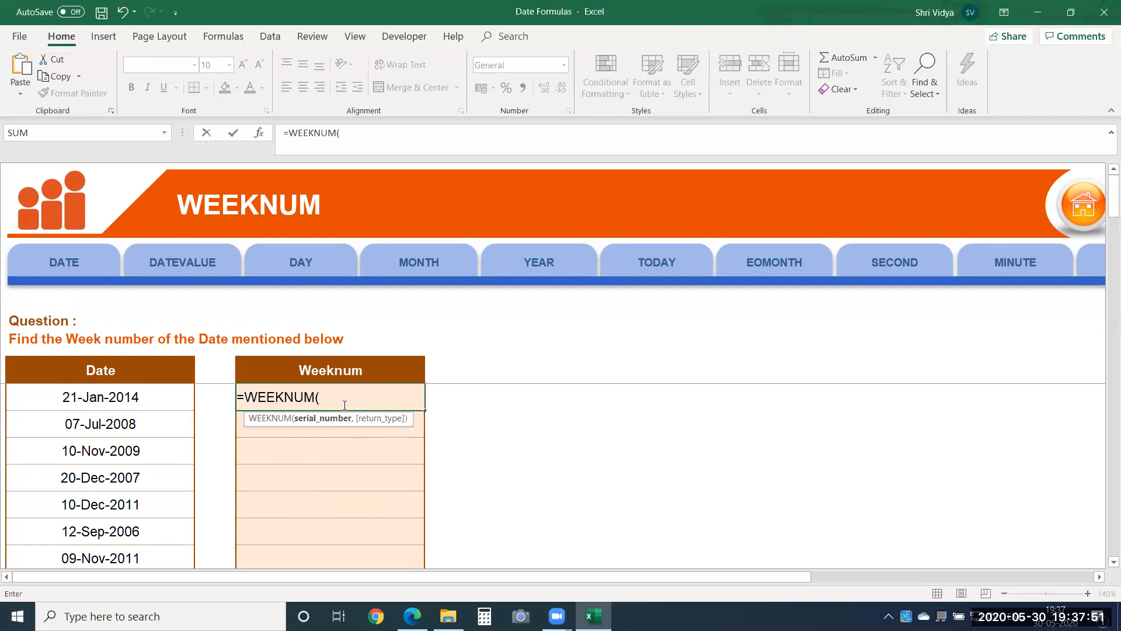
left_click(107, 397)
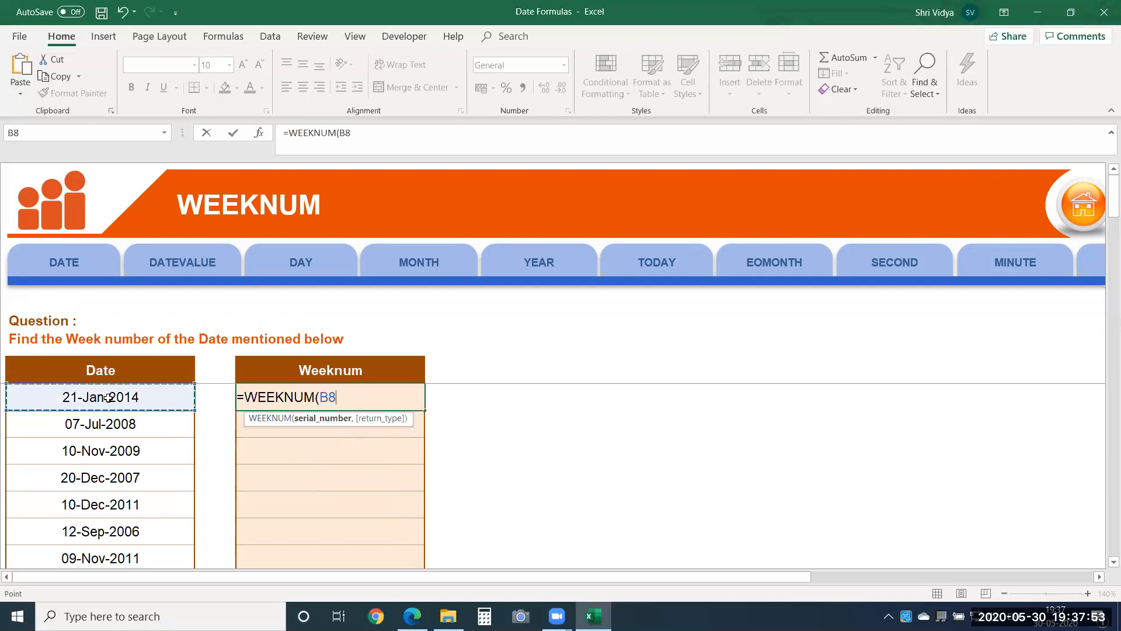
key("Return")
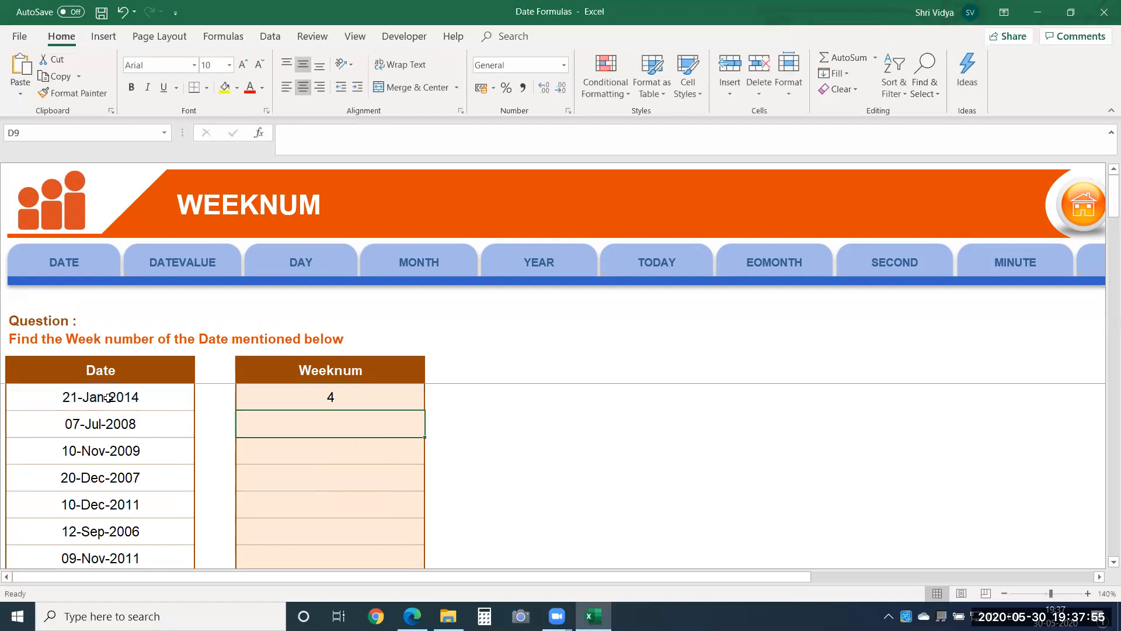
Step: Fill the WEEKNUM formula from cell D8 down the Weeknum column through D22, and return to the top of the list
left_click(415, 401)
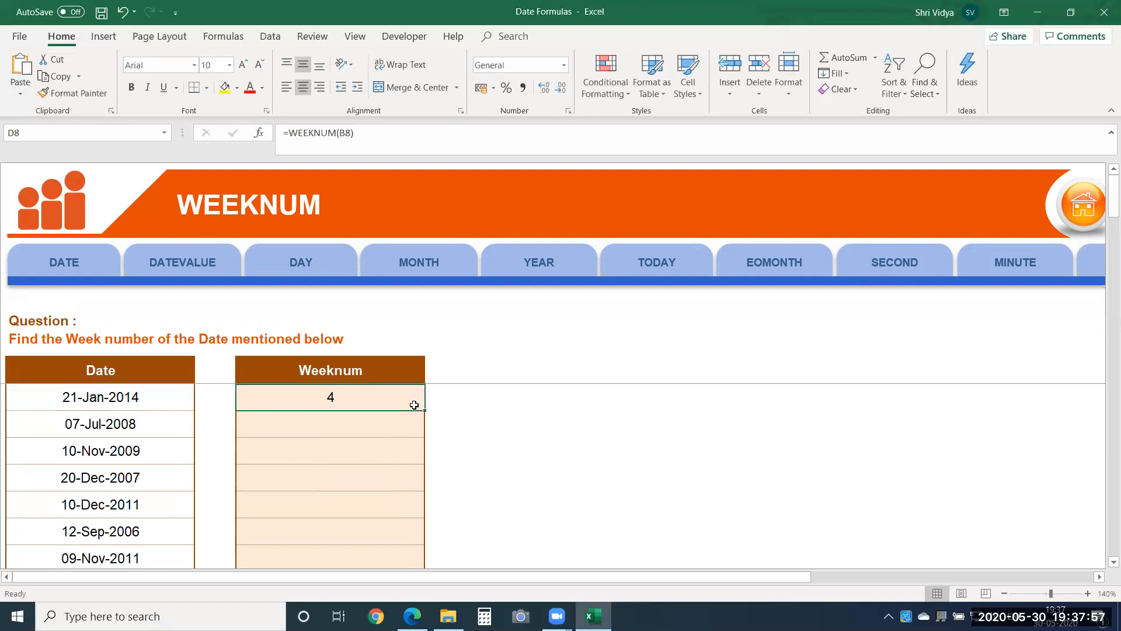
left_click_drag(424, 410, 402, 580)
left_click(342, 467)
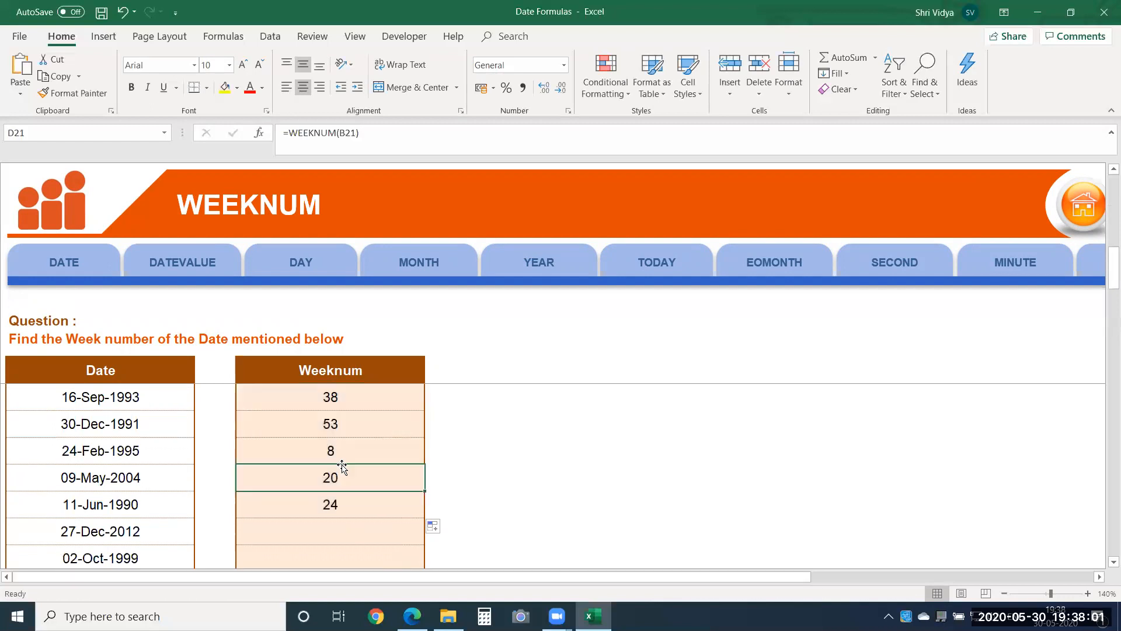
key("Up")
key("Up")
key("Up")
key("Up")
key("Up")
key("Up")
key("Up")
key("Up")
key("Up")
key("Up")
key("Up")
key("Up")
key("Up")
key("Up")
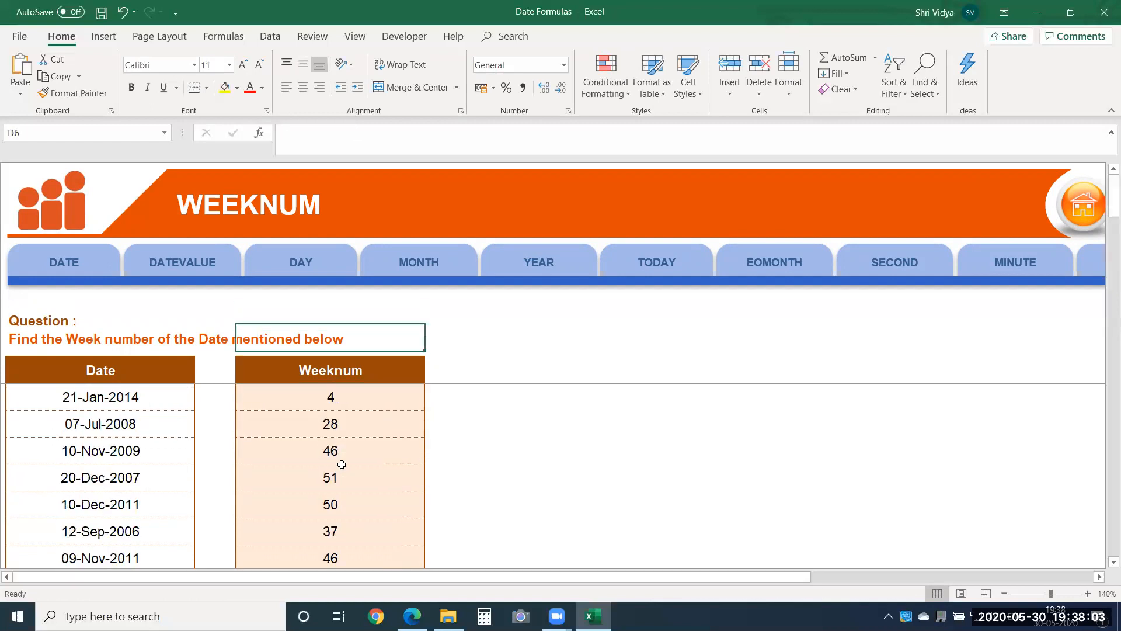
Step: Compare the dates in the Date column with the corresponding week numbers and formulas in the Weeknum column
key("Down")
key("Down")
key("Left")
key("Left")
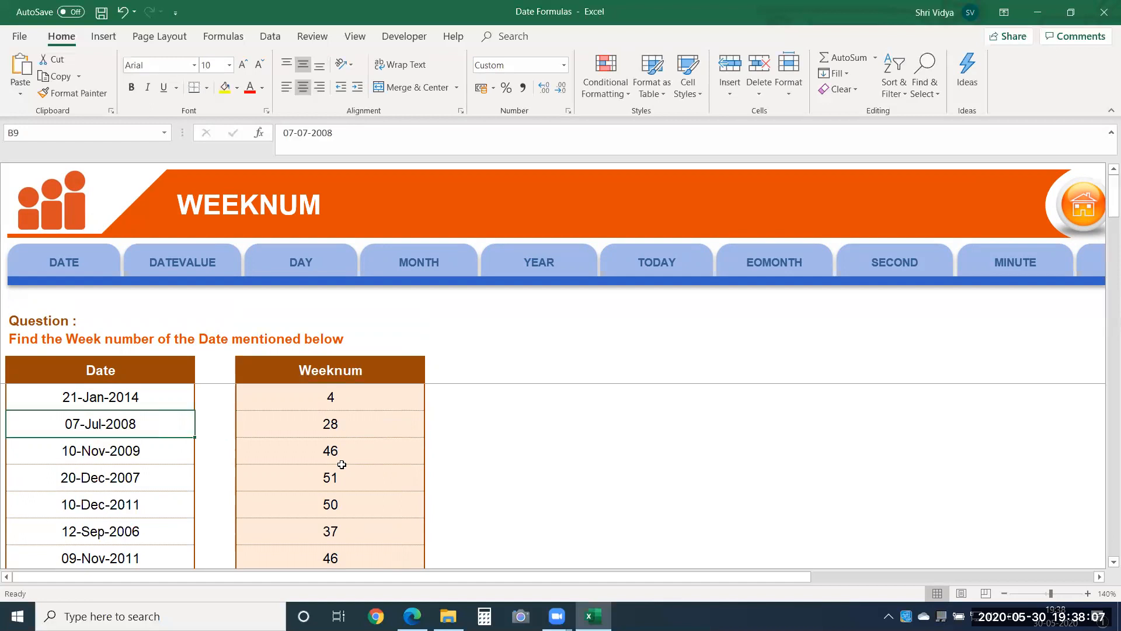
key("Down")
key("Down")
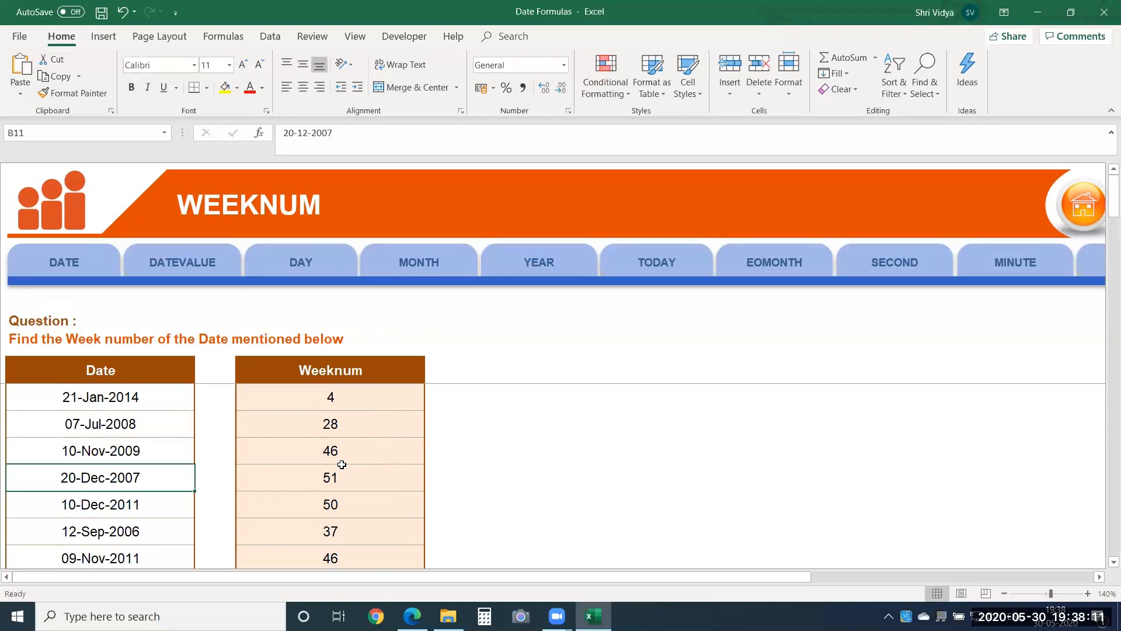
key("Right")
key("Right")
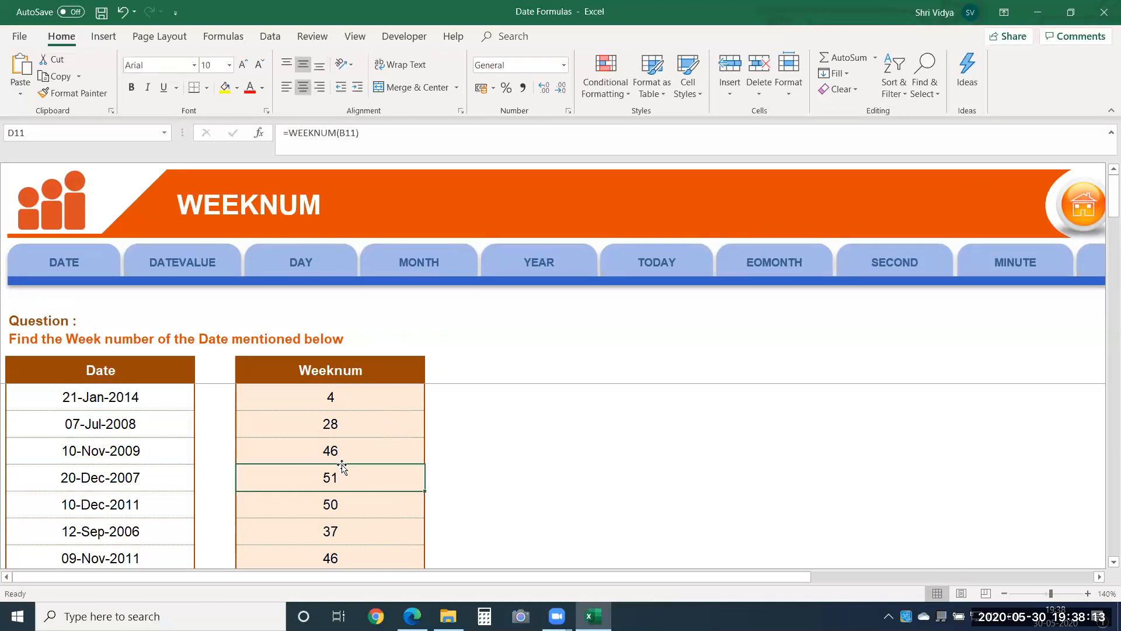
key("Left")
key("Up")
key("Up")
key("Up")
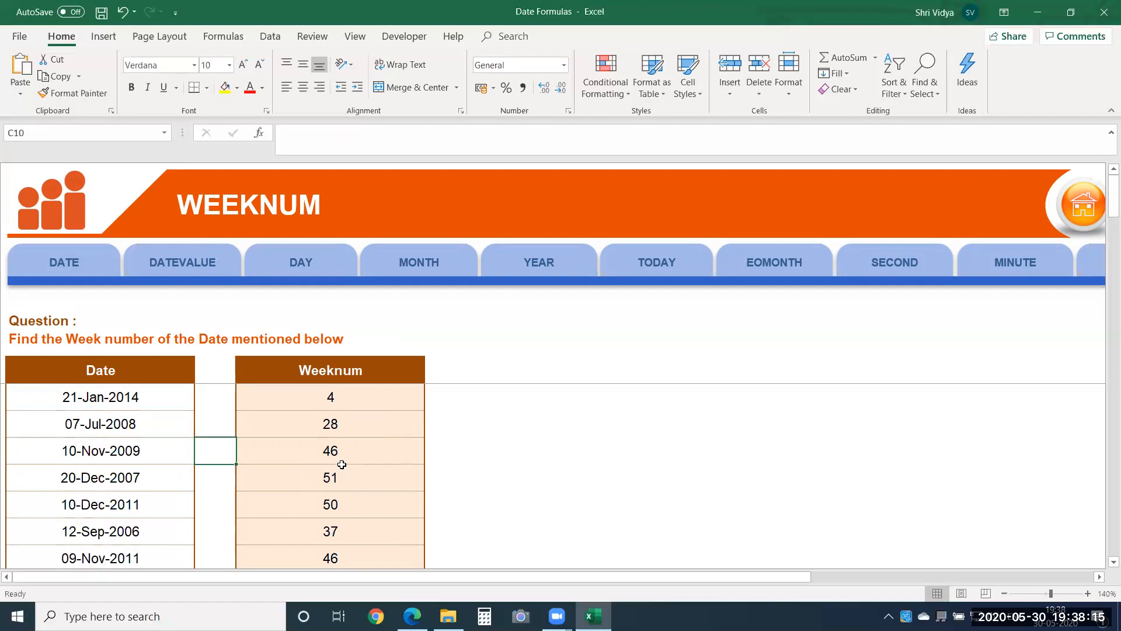
key("Left")
key("Right")
key("Right")
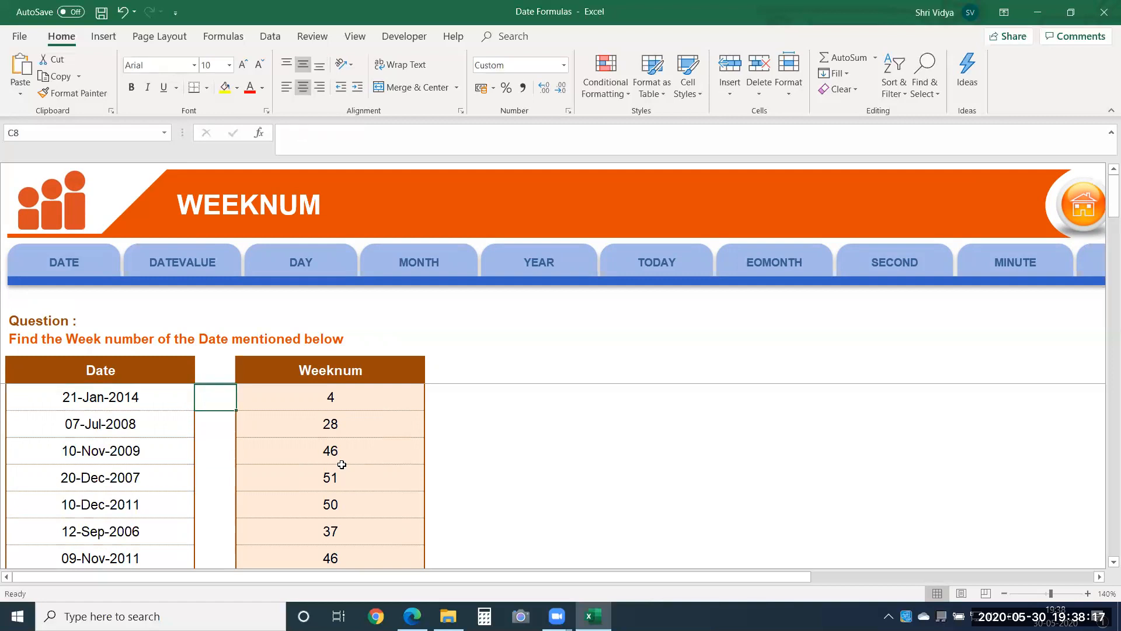
key("Down")
key("Down")
key("Down")
key("Down")
key("Down")
key("Down")
key("Down")
key("Down")
key("Down")
key("Down")
key("Down")
key("Down")
key("Down")
key("Down")
key("Down")
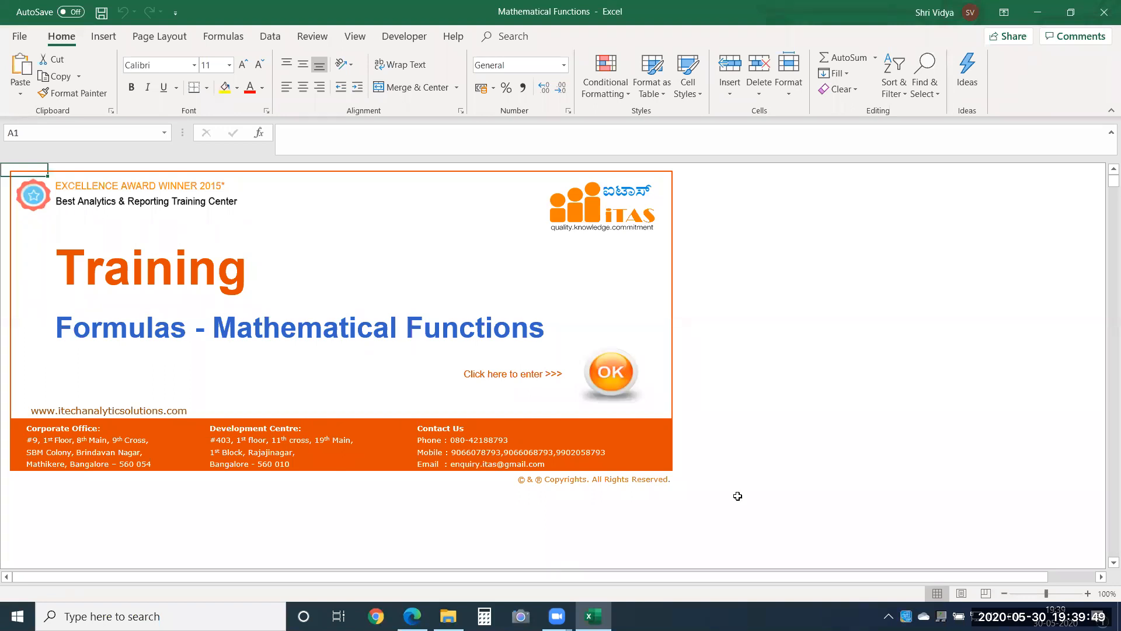
Step: Enter the Mathematical Functions workbook at its ROUND sheet and inspect the full Growth value in cell C9
left_click(623, 361)
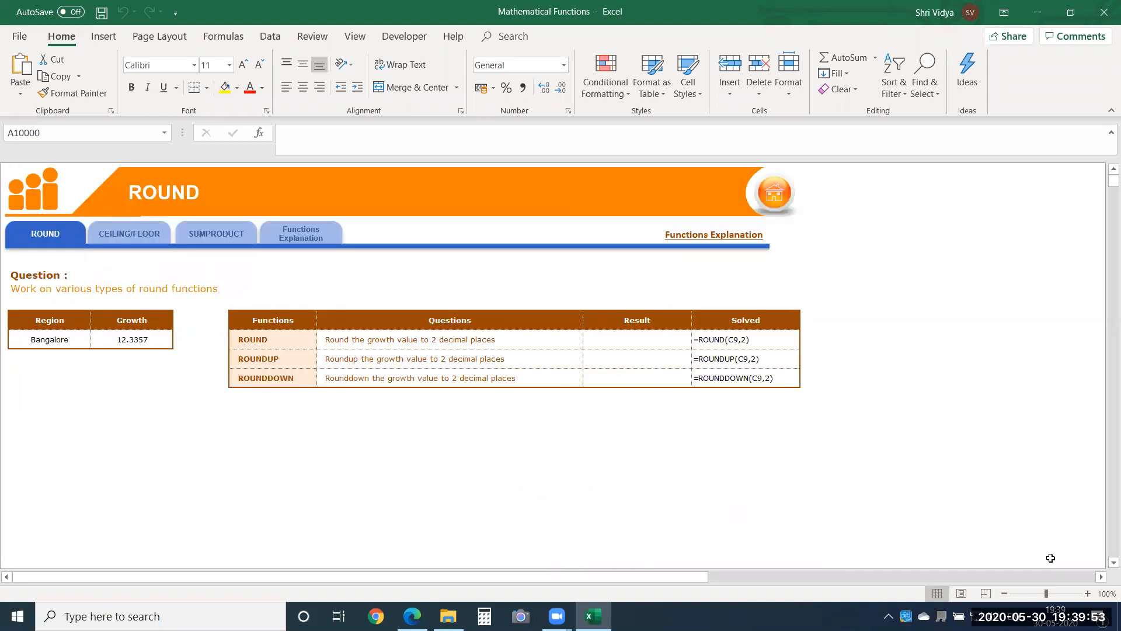
left_click(1088, 593)
left_click(1087, 593)
left_click(1087, 593)
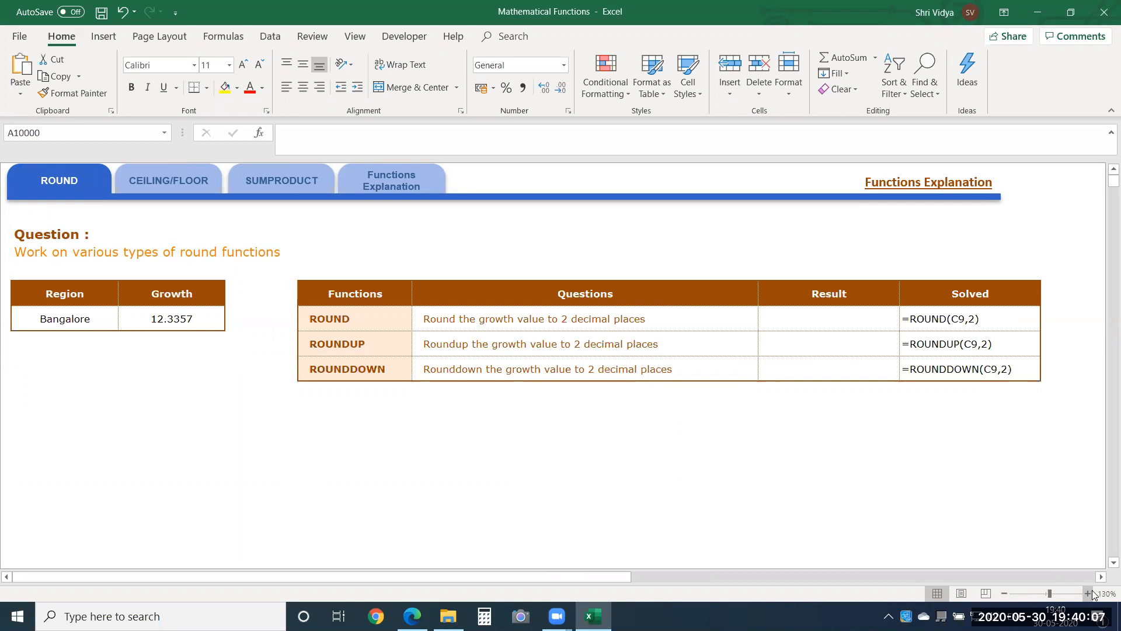
left_click(164, 311)
left_click(209, 433)
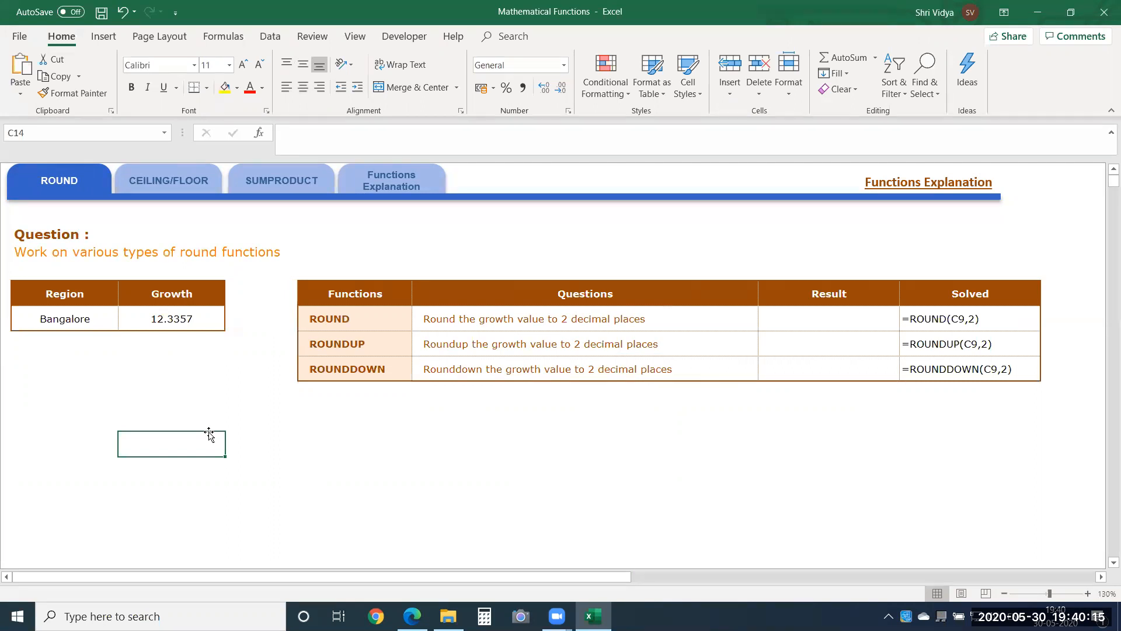
left_click(161, 324)
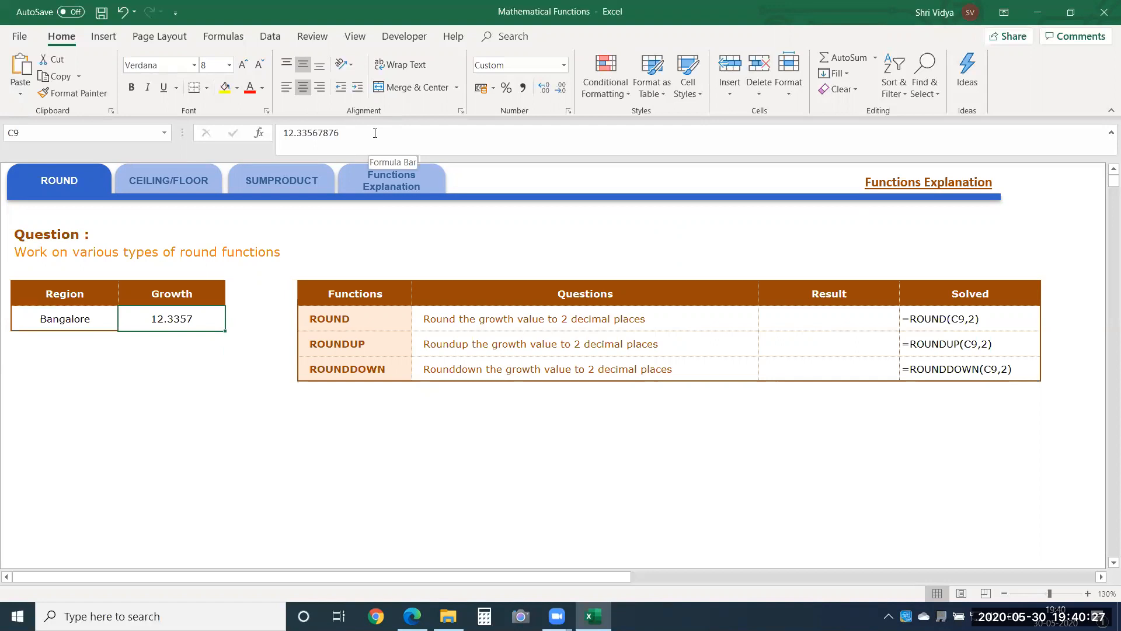
Step: Enter =ROUND(C9,2) in cell G9 to round the growth value to 2 decimal places
left_click(785, 319)
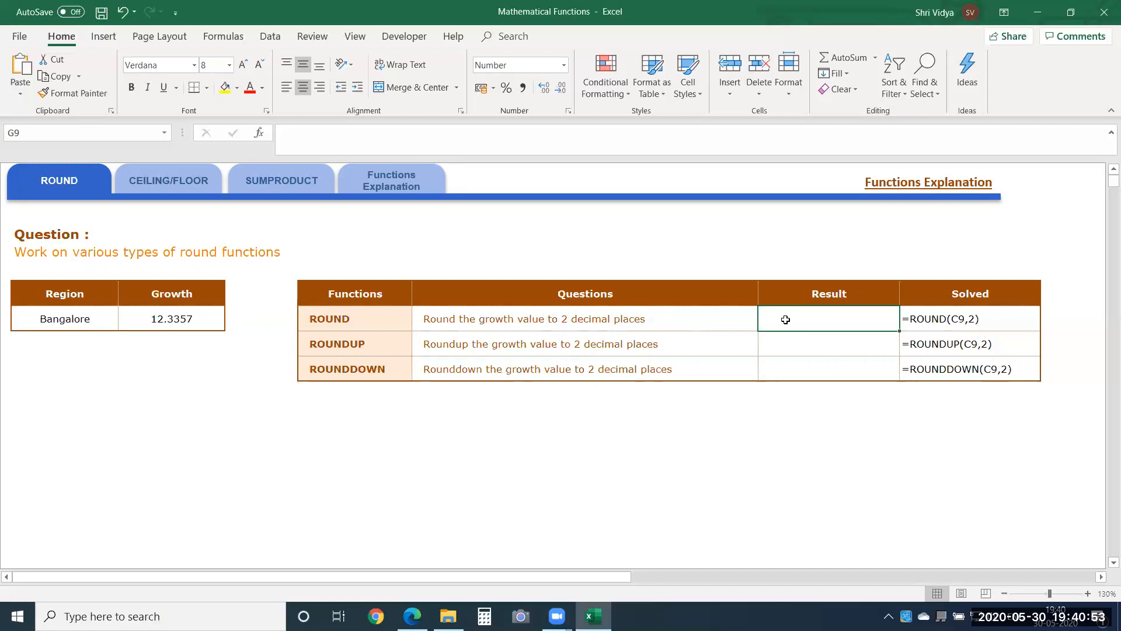
type("=round")
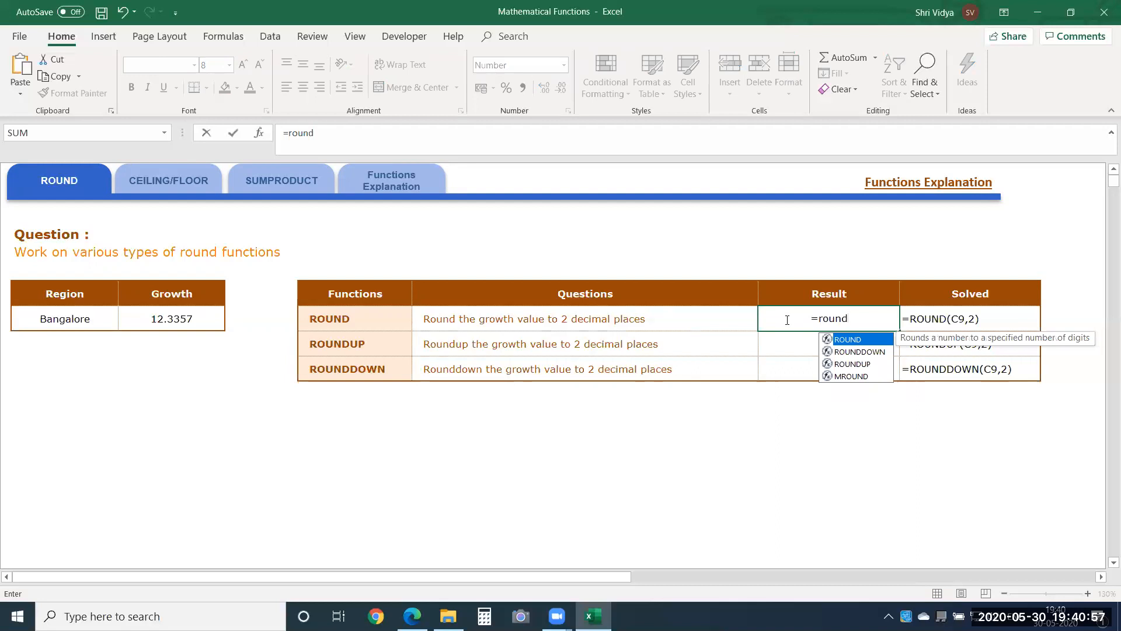
key("Tab")
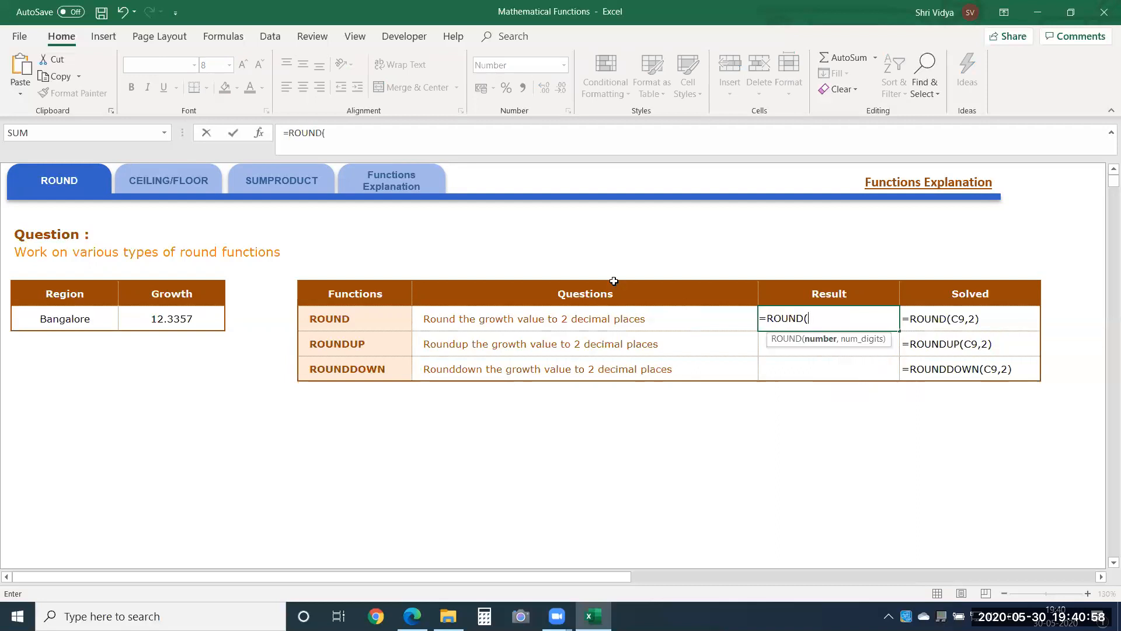
left_click(169, 323)
type(",")
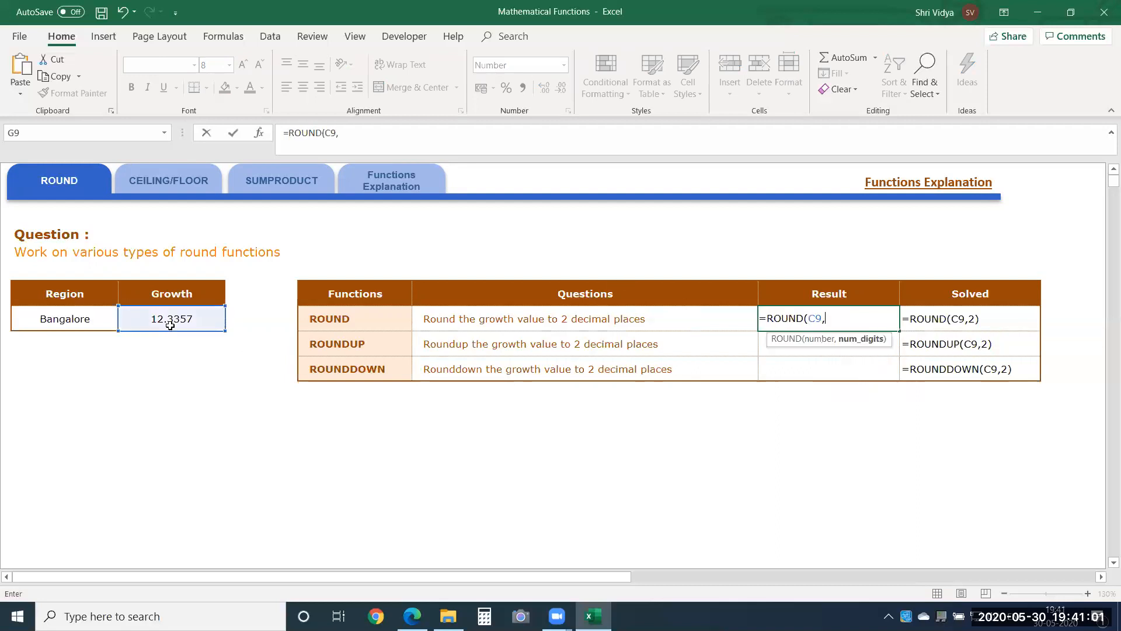
type("2)")
key("Return")
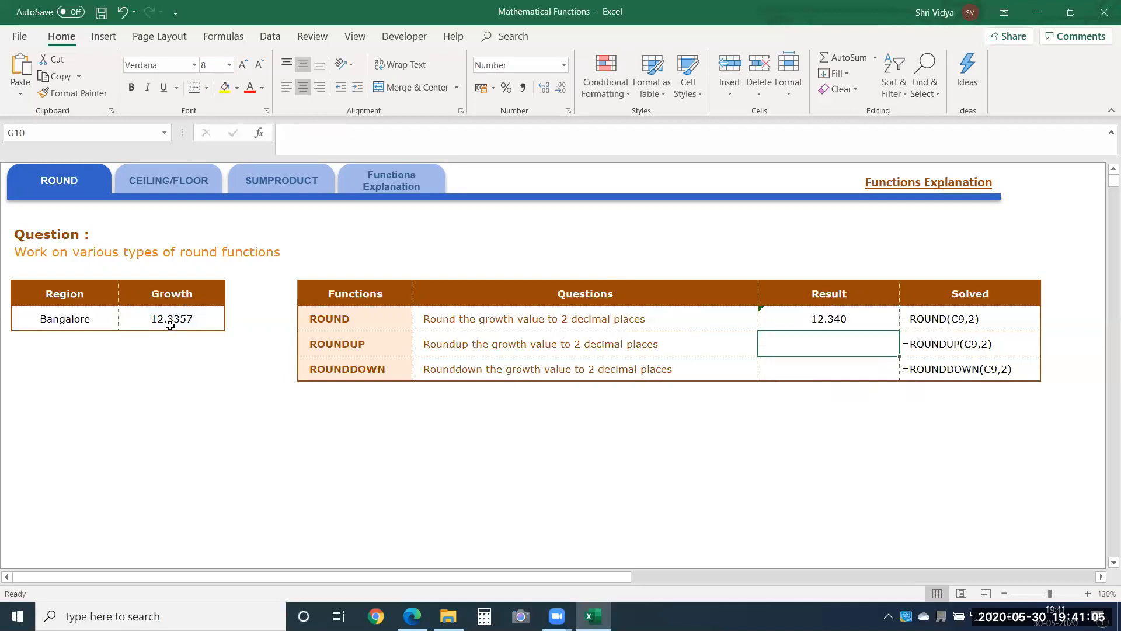
Step: Enter =ROUNDUP(C9,2) in cell G10 to round the growth value up to 2 decimal places
type("=round")
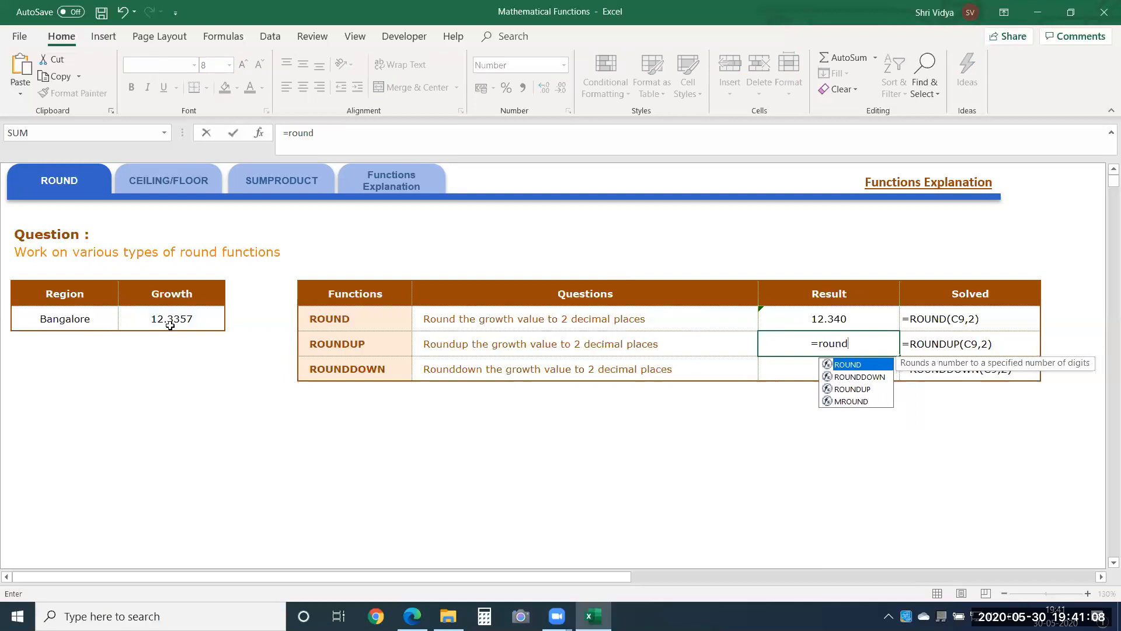
key("Down")
key("Down")
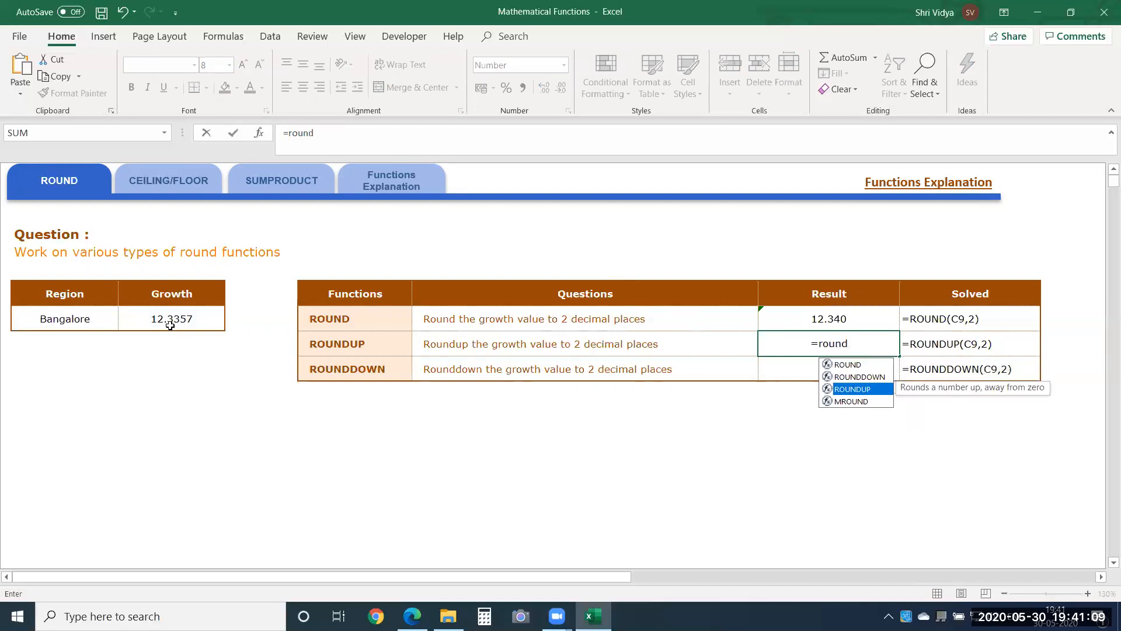
key("Tab")
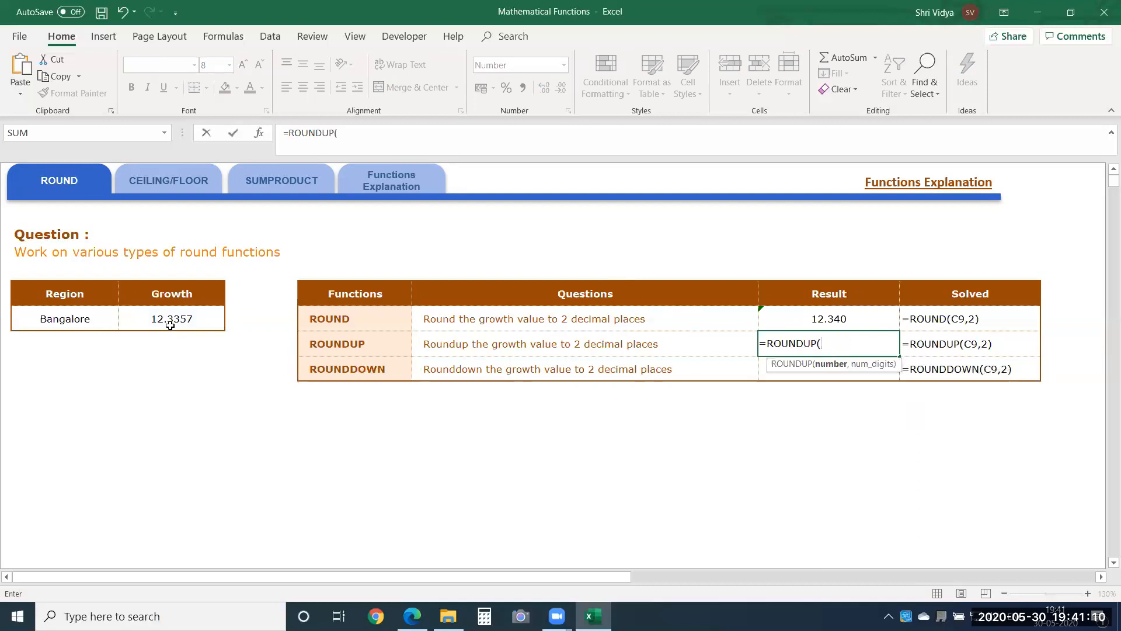
left_click(201, 319)
type(",2")
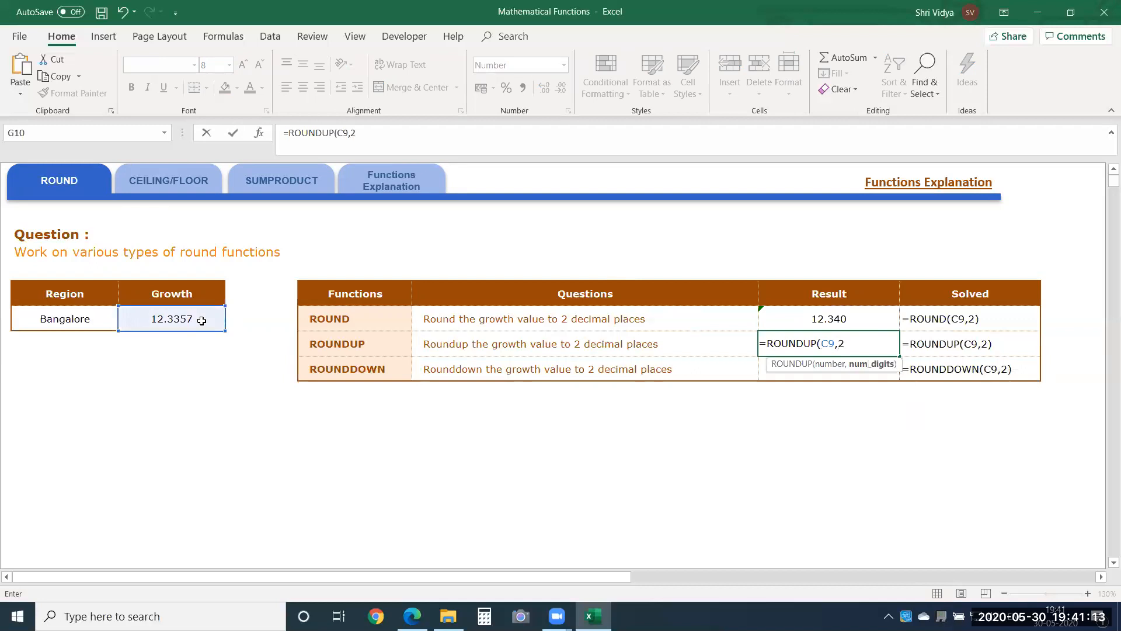
type(")")
key("Return")
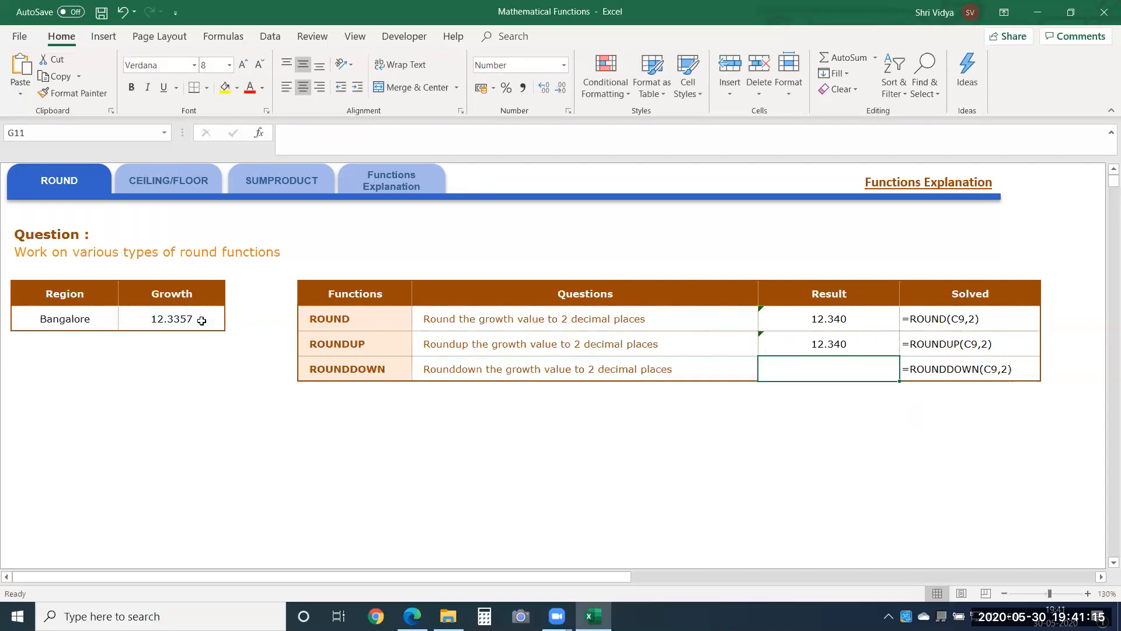
Step: Enter =ROUNDDOWN(C9,2) in cell G11 to round the growth value down to 2 decimal places
type("=round")
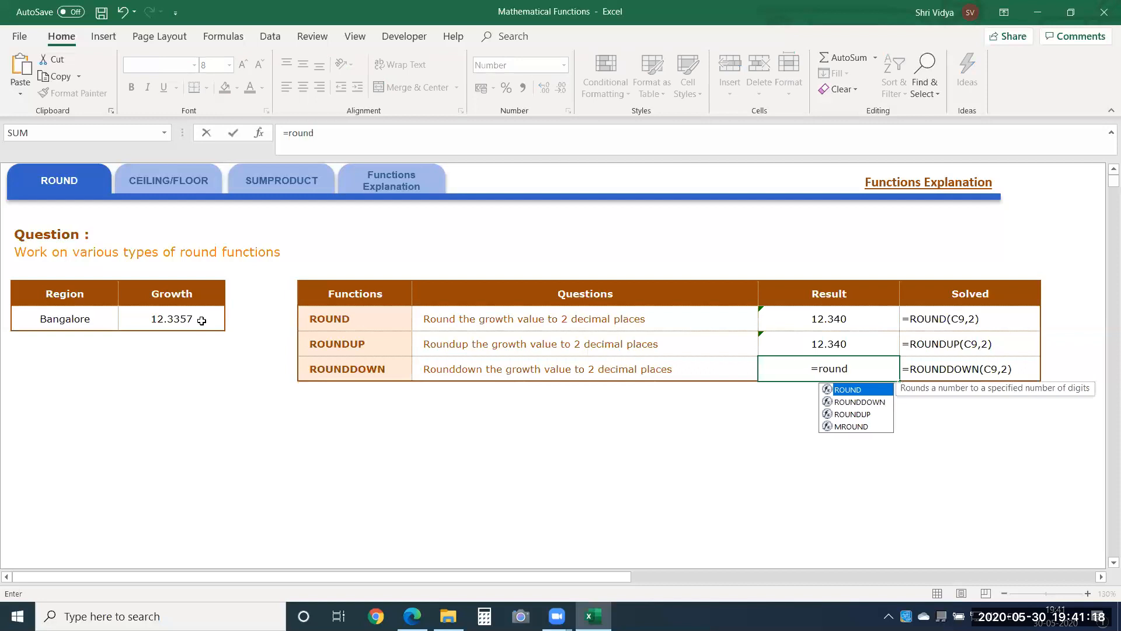
key("Down")
key("Tab")
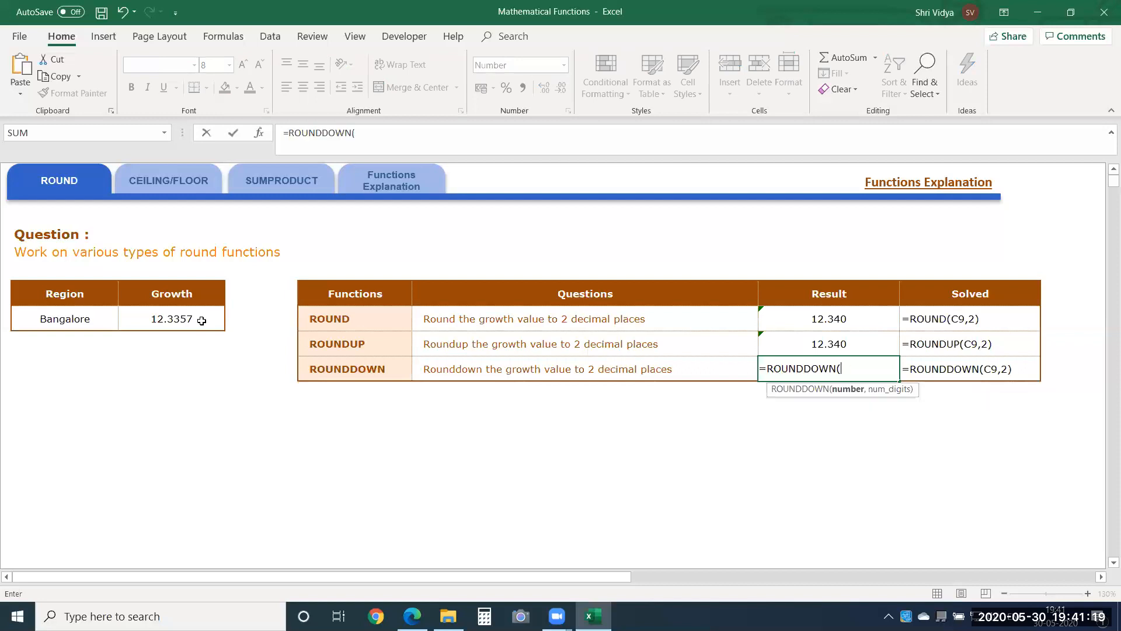
left_click(193, 317)
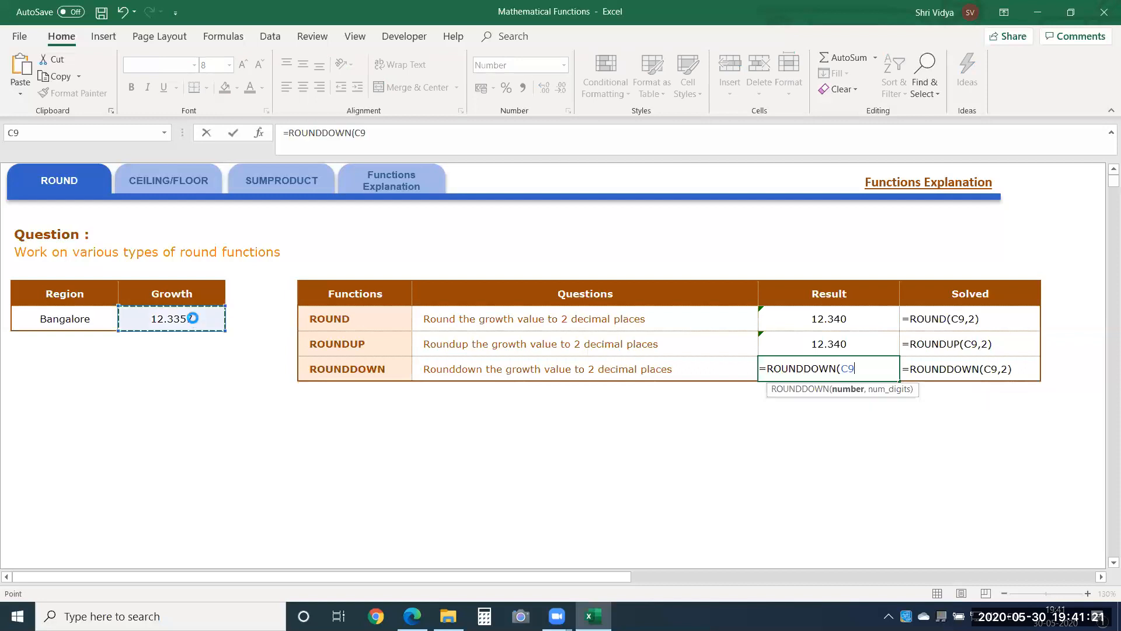
key("Return")
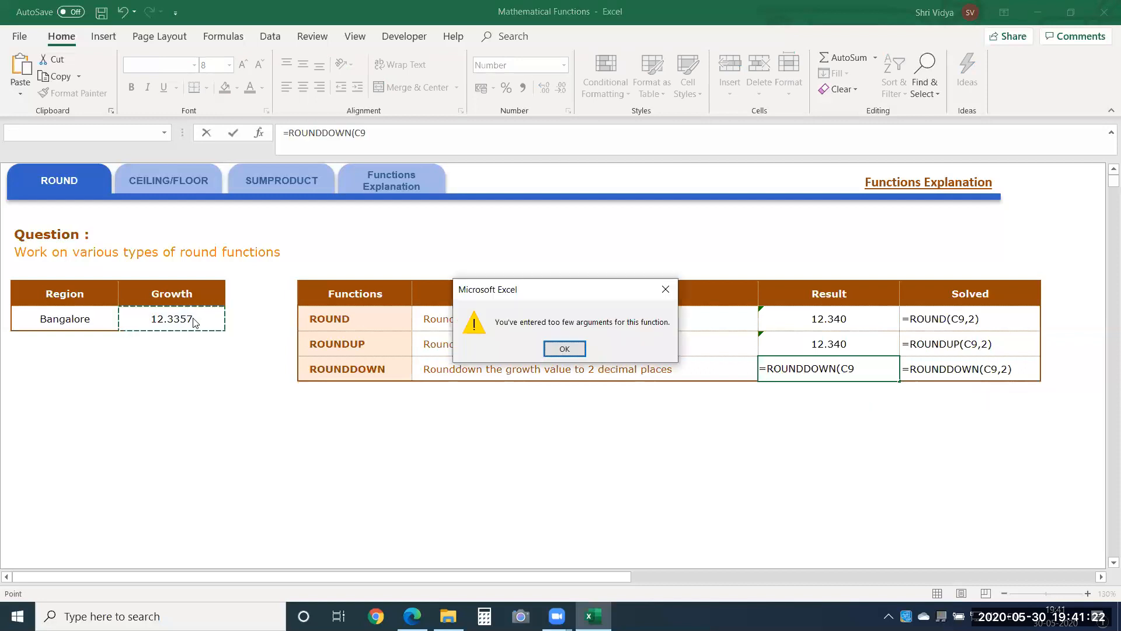
left_click(565, 349)
left_click(866, 371)
type(",2")
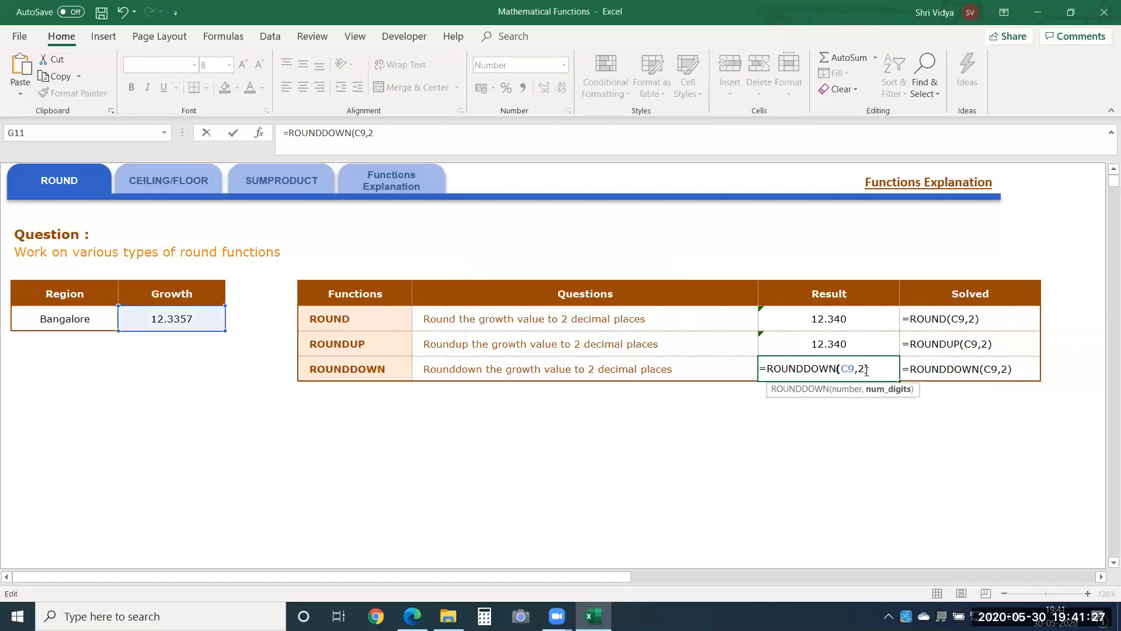
key("Return")
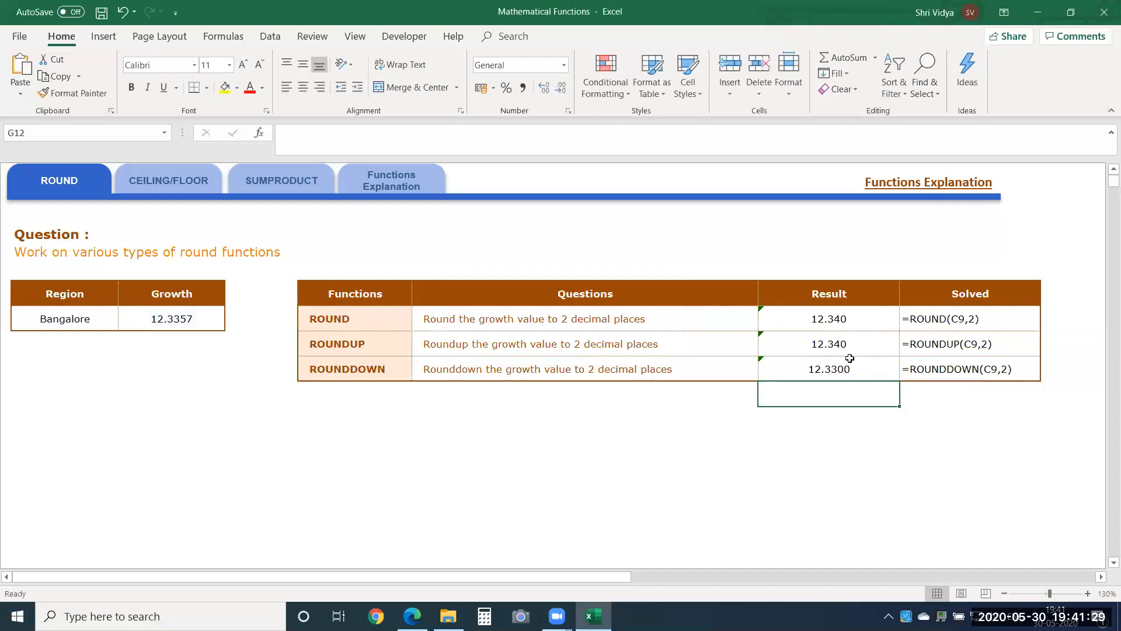
Step: Reduce the displayed decimals of the results in G9:G11 to two places and check the ROUND and ROUNDUP results
left_click_drag(845, 317, 846, 366)
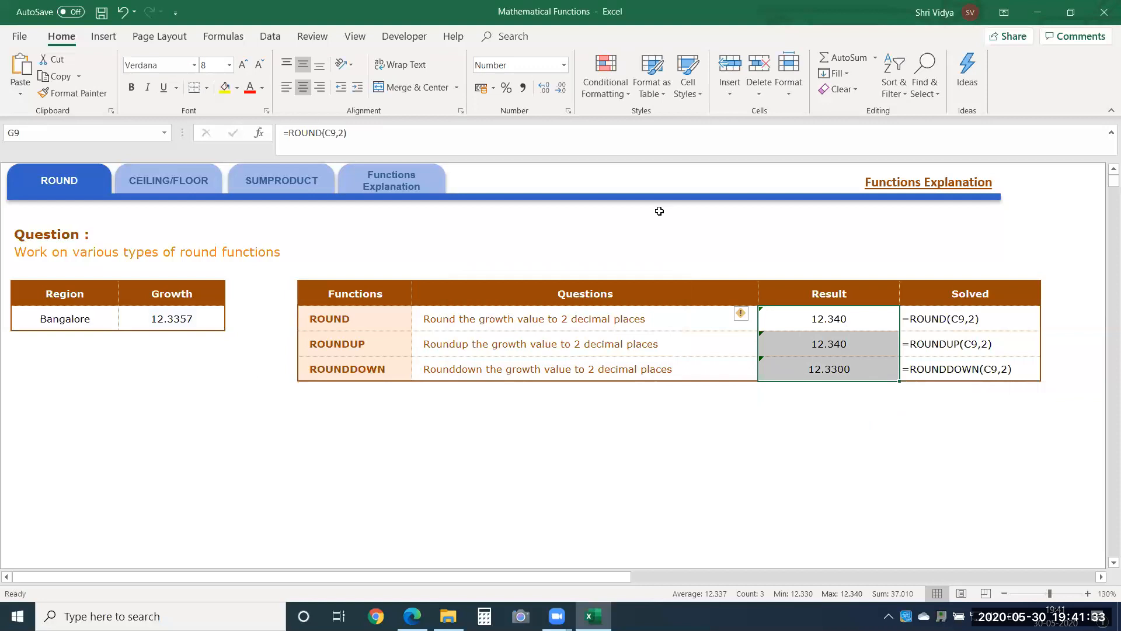
left_click(561, 91)
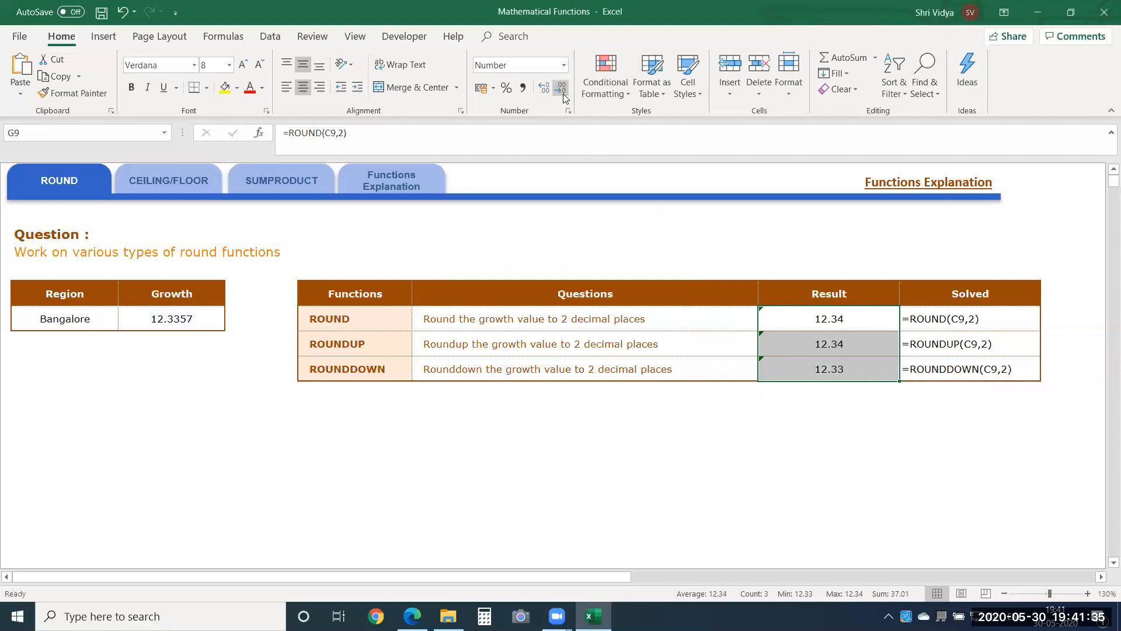
left_click(859, 432)
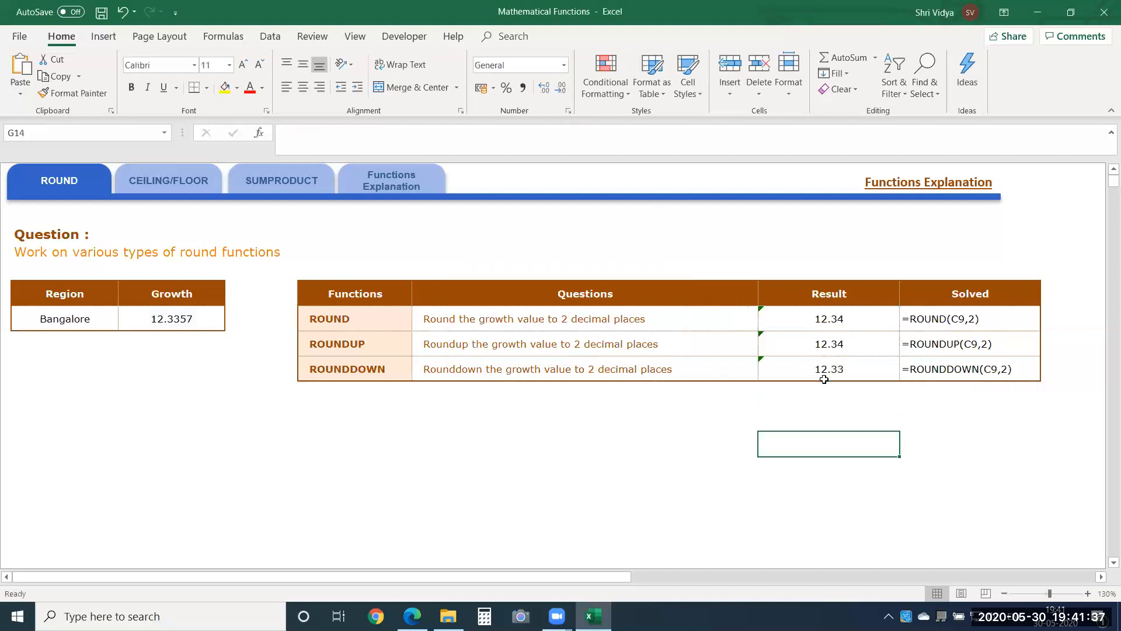
left_click(835, 319)
left_click(837, 342)
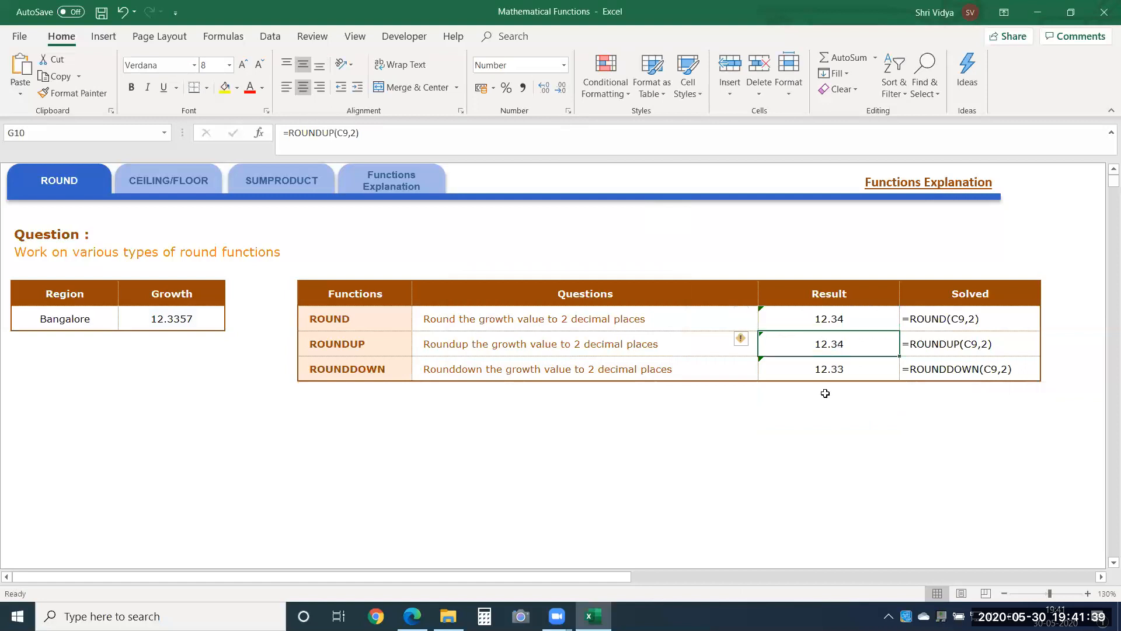
Step: Replace the first decimals of the Growth value in cell C9 so that it reads 12.12657876
left_click(175, 316)
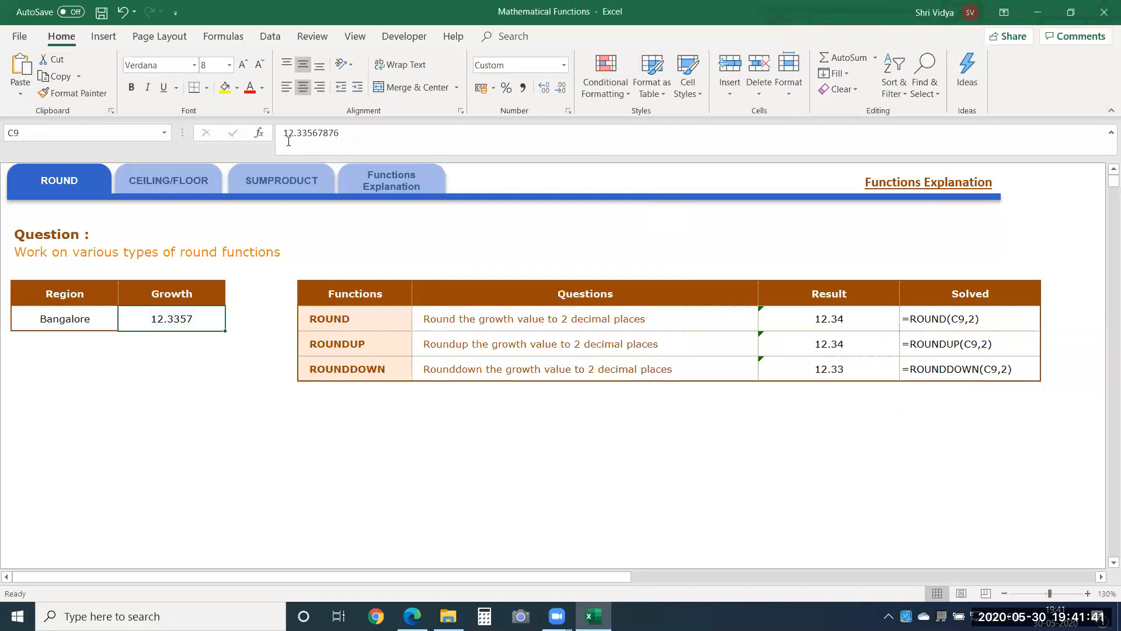
left_click_drag(297, 133, 317, 132)
type("1265")
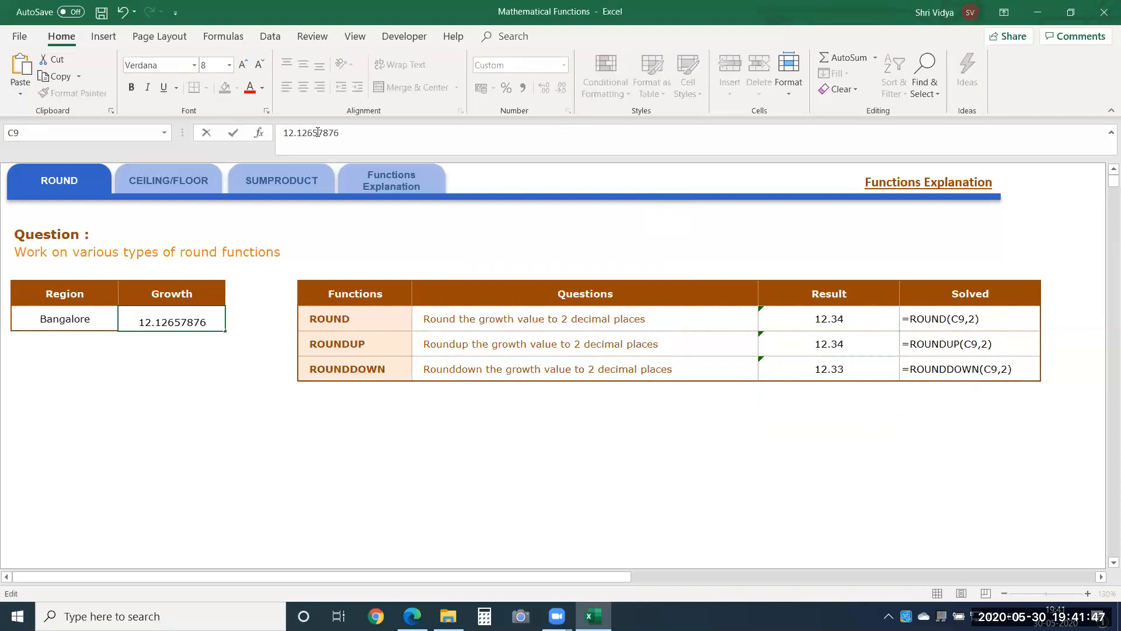
key("Return")
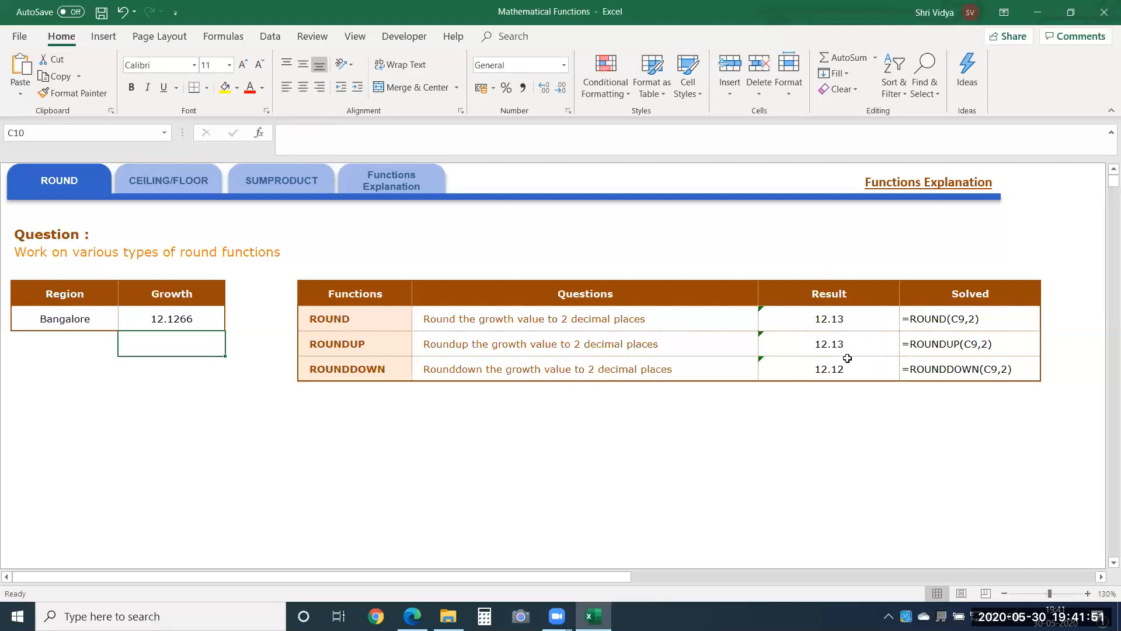
Step: Change the second decimal digit of the Growth value in cell C9 to 1
left_click(205, 315)
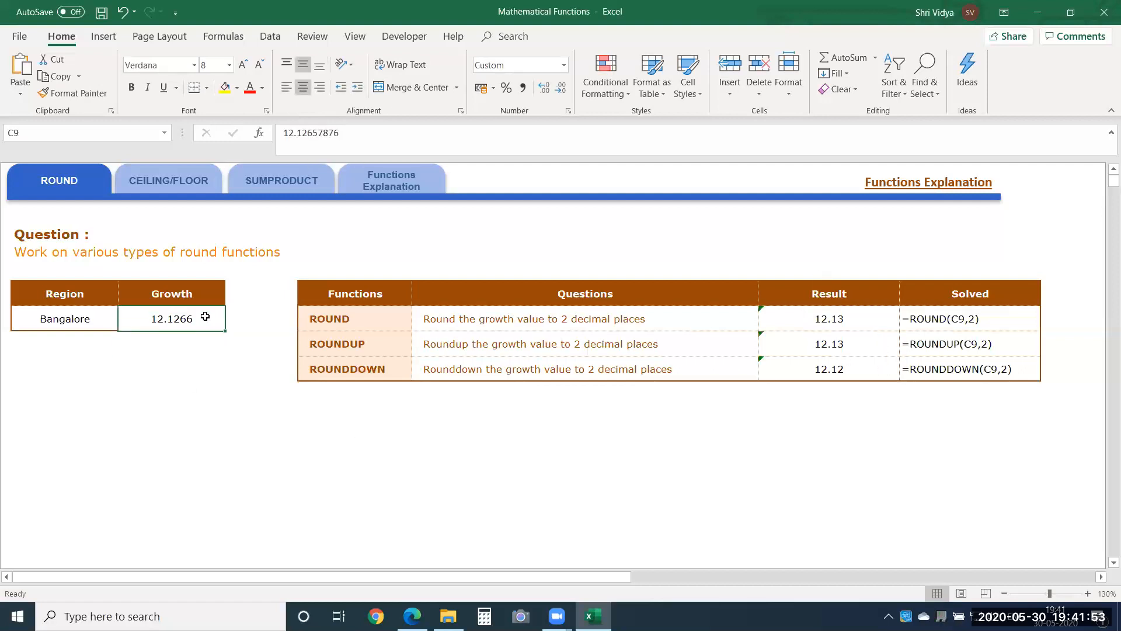
left_click(304, 133)
key("Delete")
type("1")
key("Return")
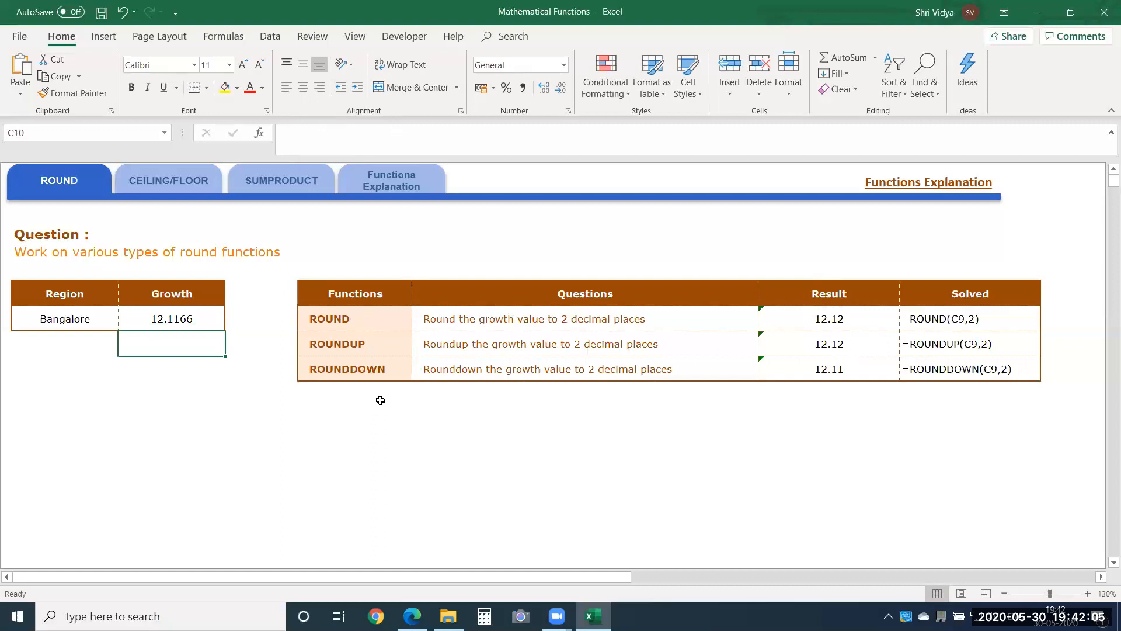
Step: Check the rounding results in G9:G11 and open the CEILING/FLOOR exercise sheet
left_click_drag(792, 321, 793, 364)
left_click(660, 472)
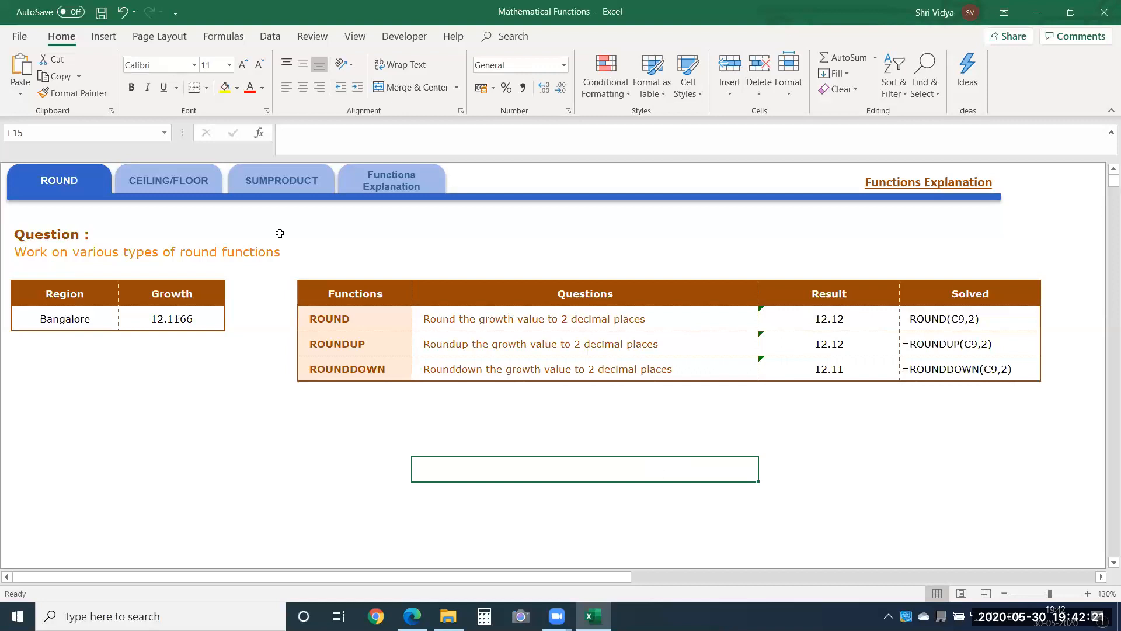
left_click(191, 186)
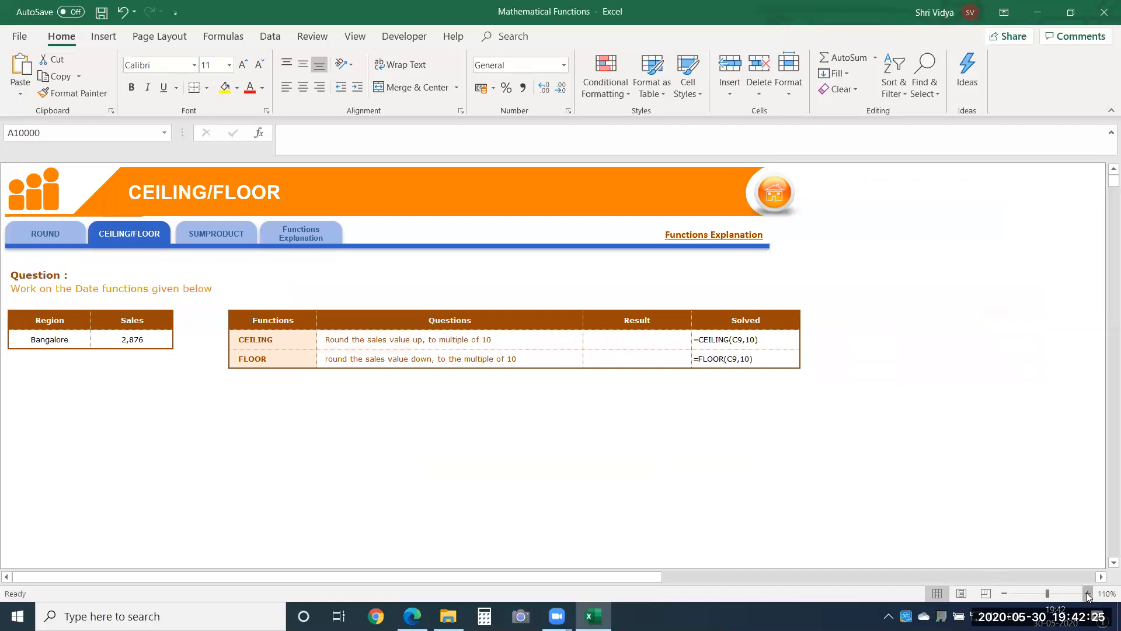
left_click(1087, 593)
left_click(1087, 593)
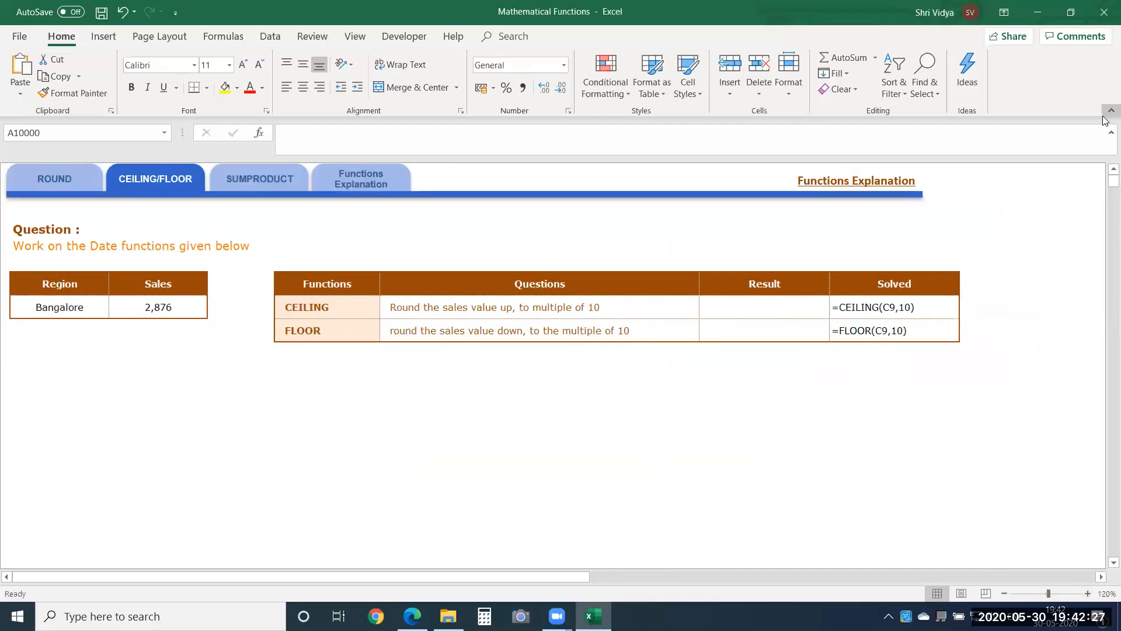
scroll(1103, 173, "up", 1)
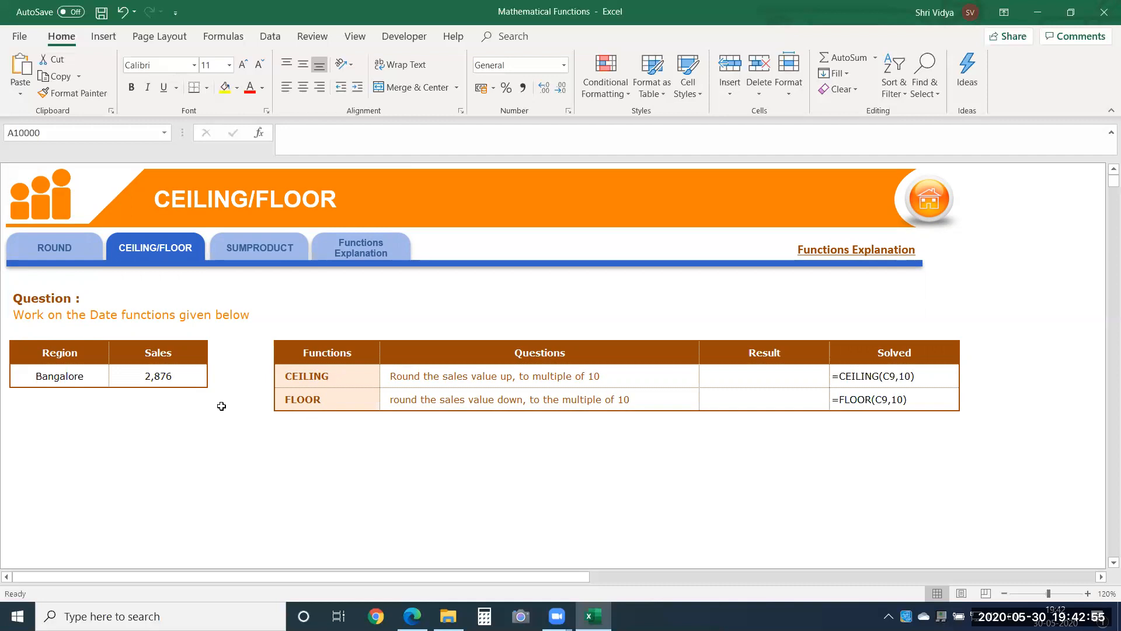
left_click(332, 516)
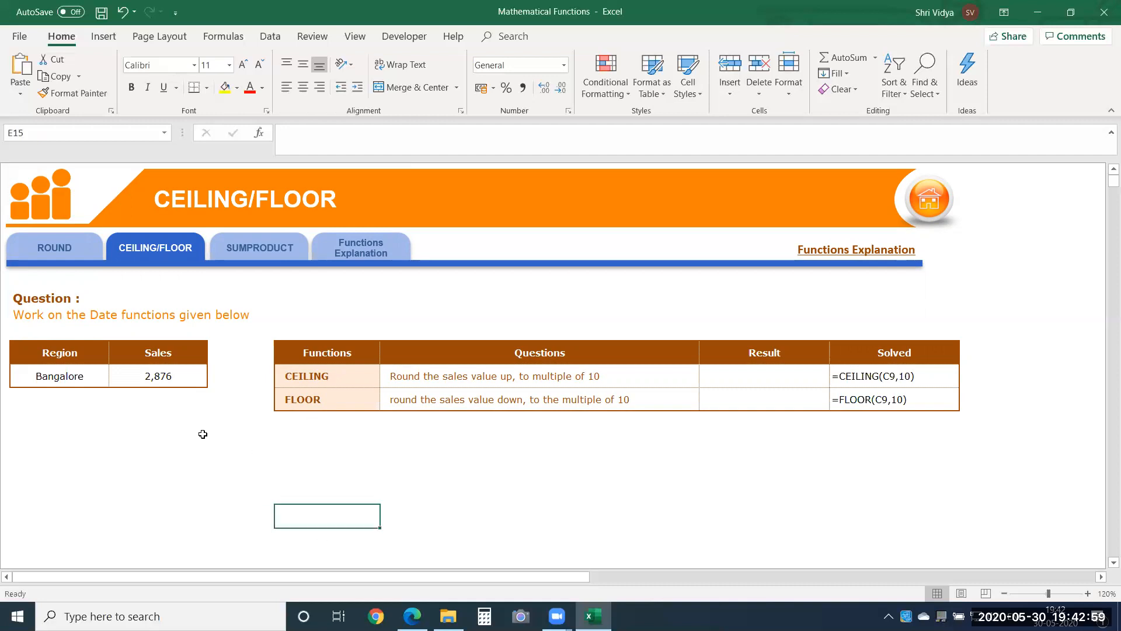
Step: Enter 11 as a scratch example in cell C11 below the Sales value and clear it again
left_click(177, 377)
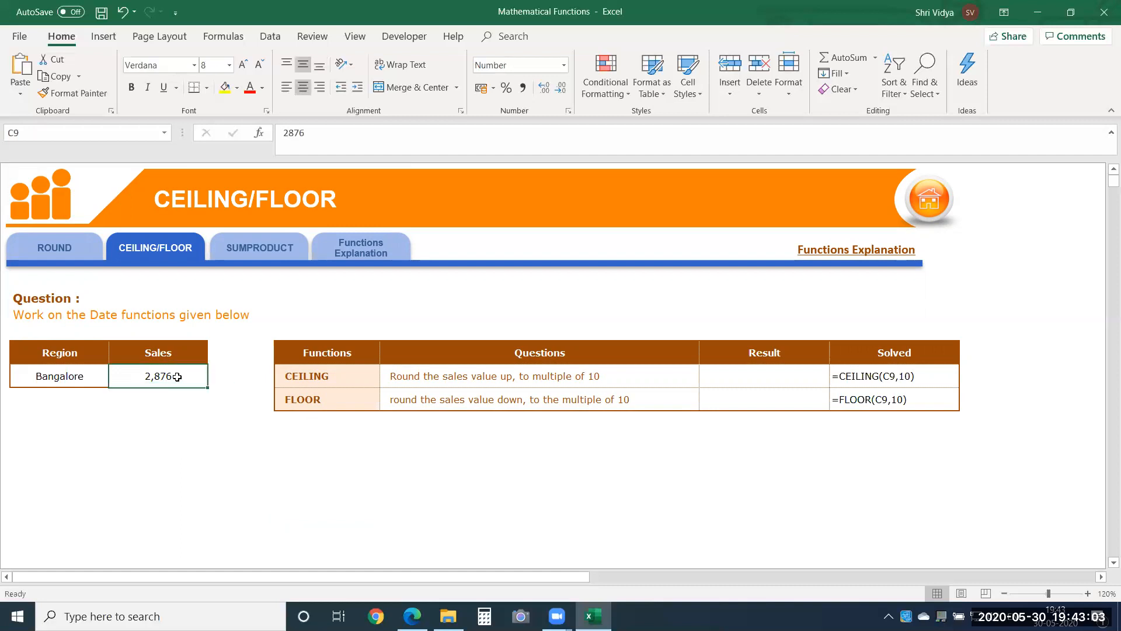
left_click(163, 427)
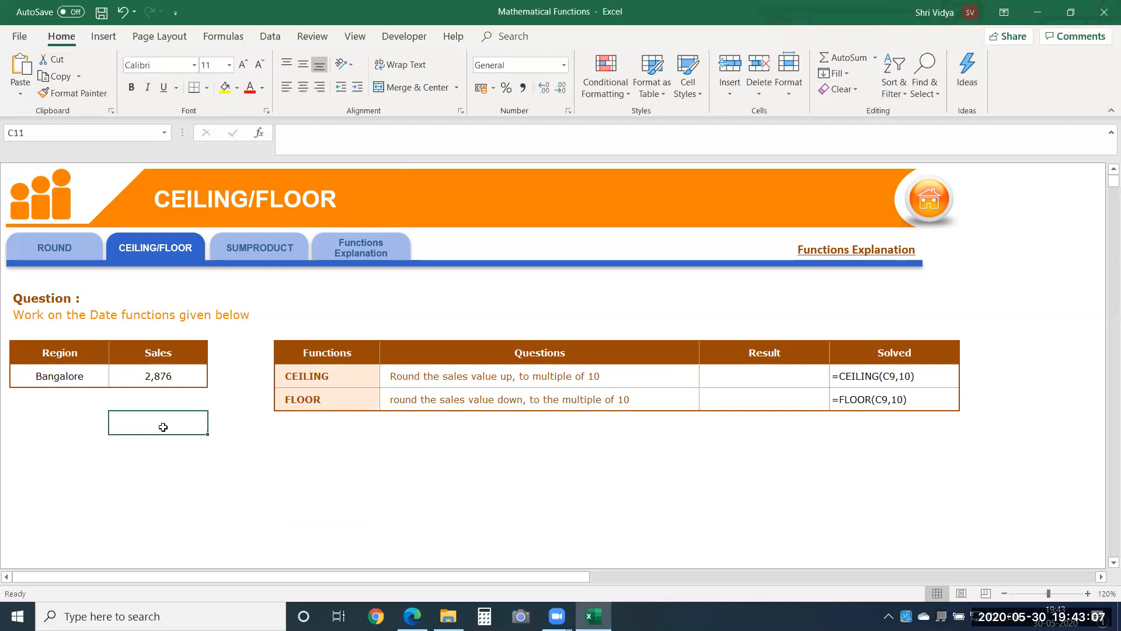
type("11")
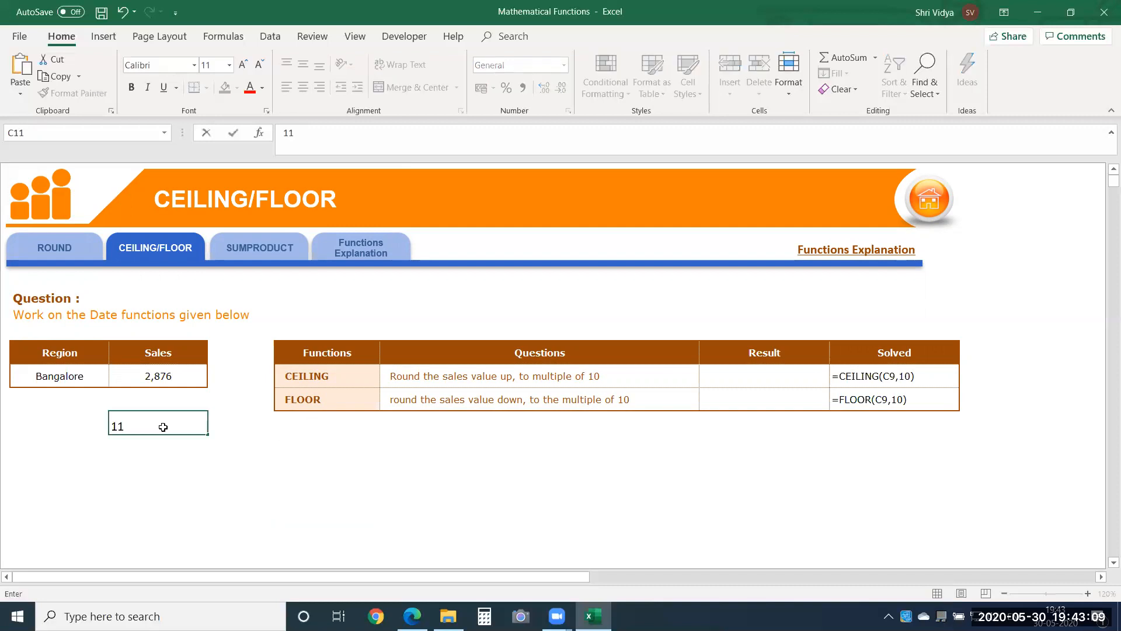
key("ctrl+Return")
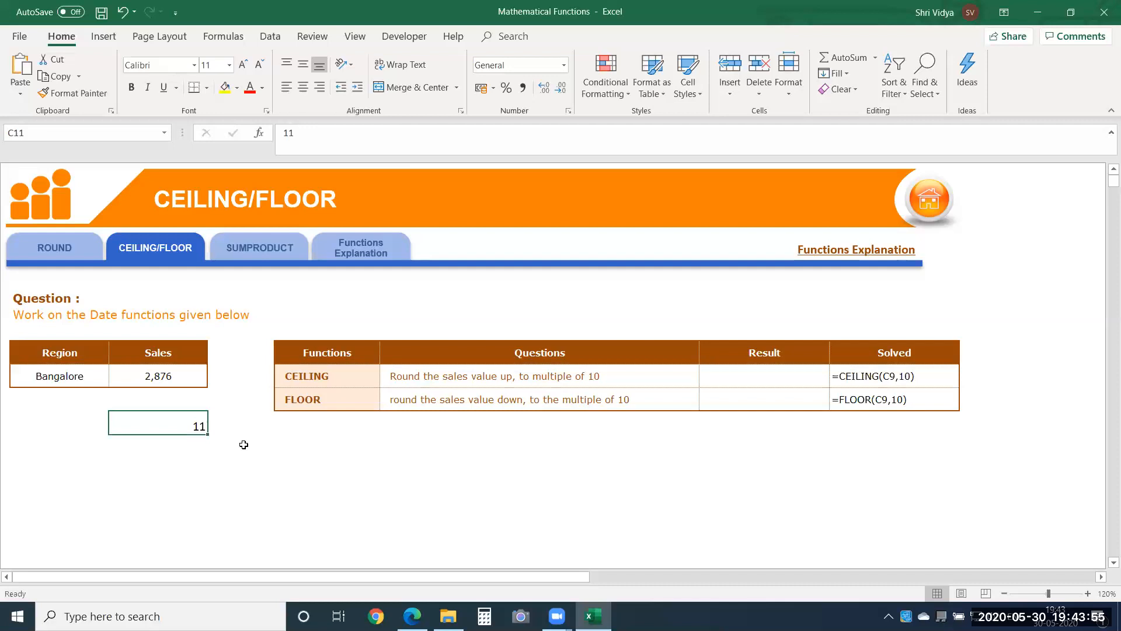
key("Delete")
Step: Enter =CEILING.MATH(C9,5) in cell G9 to round the sales value up to a multiple of 5
left_click(750, 374)
type("=28")
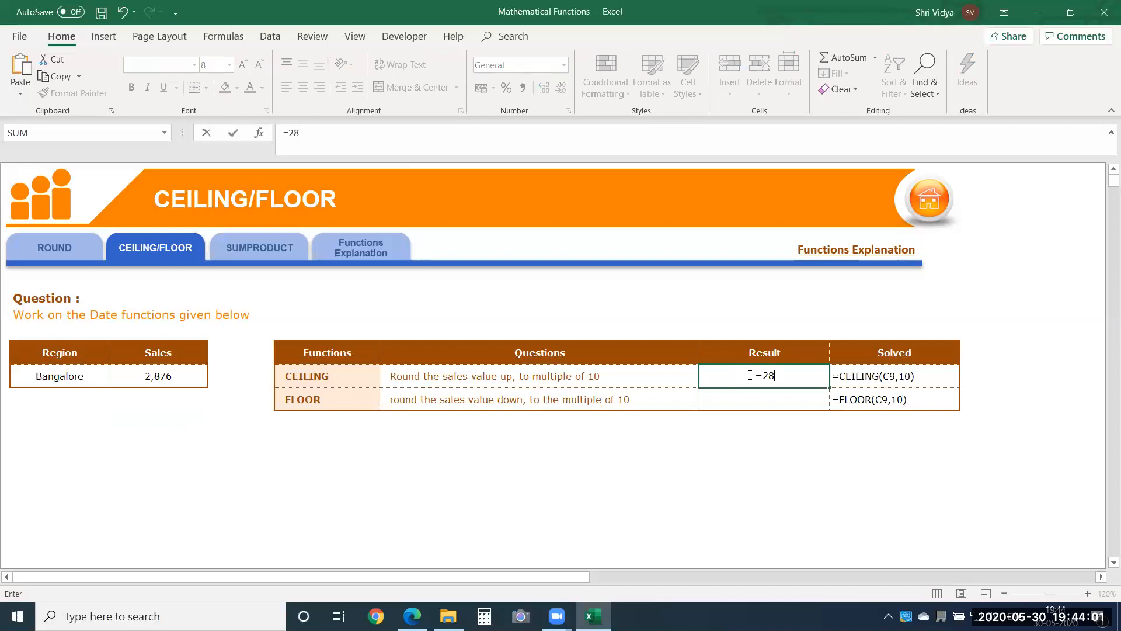
key("BackSpace")
key("BackSpace")
type("cei")
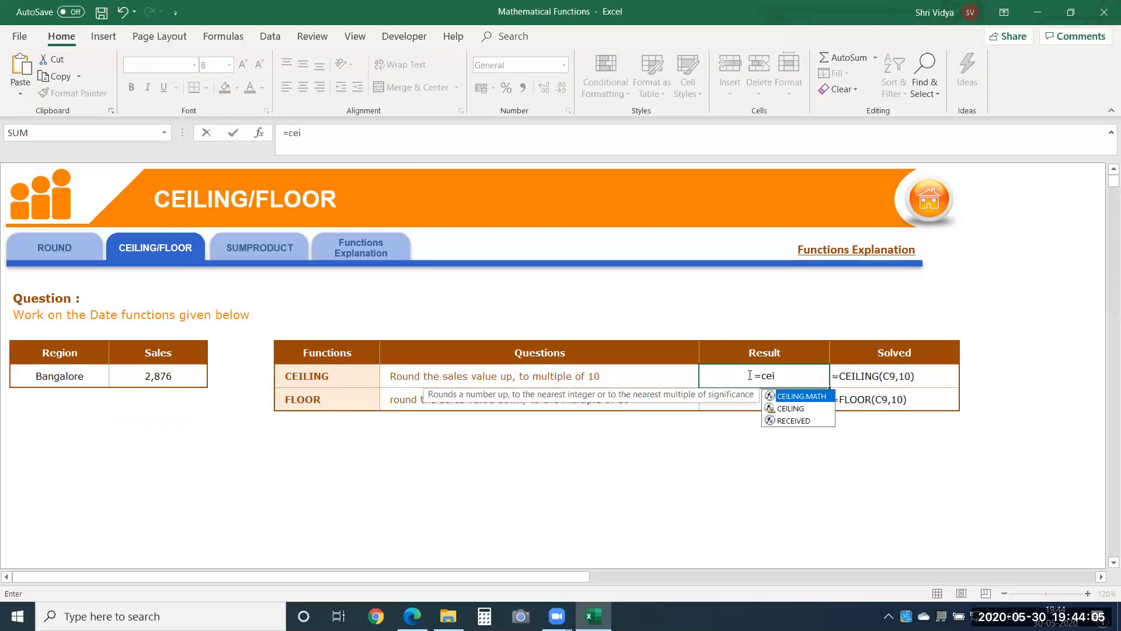
key("Tab")
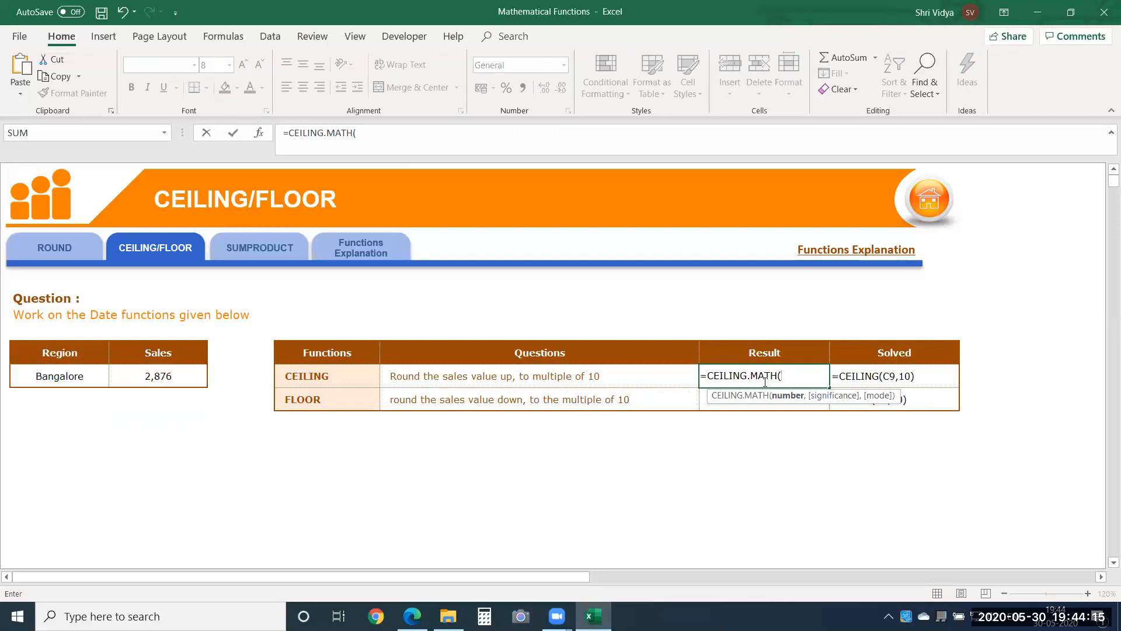
left_click(191, 378)
type(",")
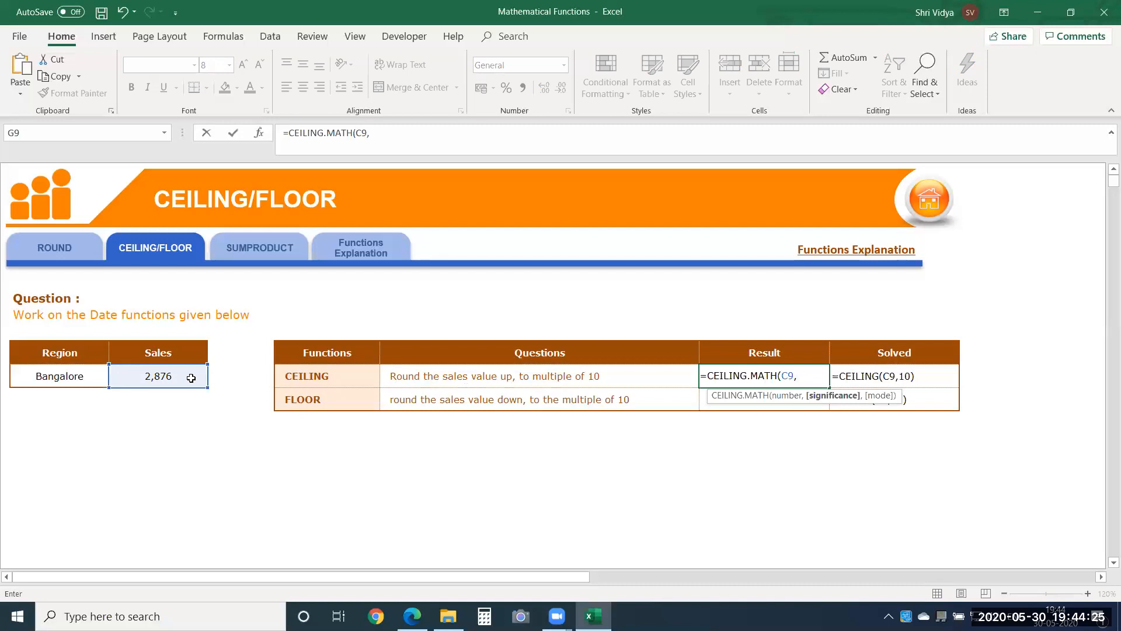
type("5)")
key("Return")
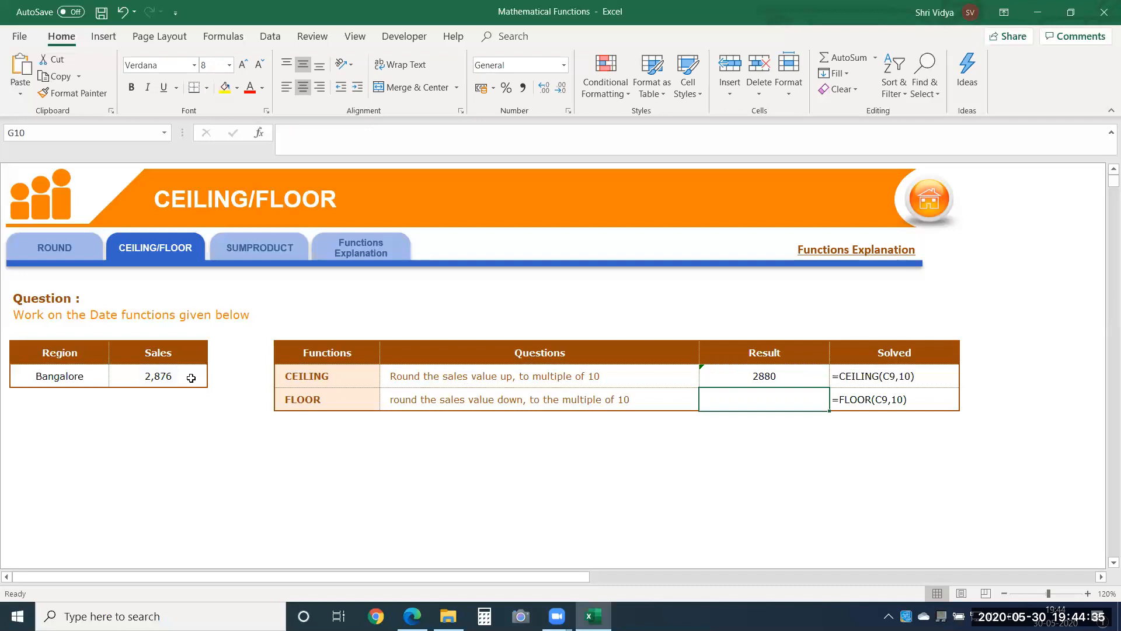
Step: Enter =FLOOR.MATH(C9,5) in cell G10 to round the sales value down, and review the CEILING formula in G9
type("=flo")
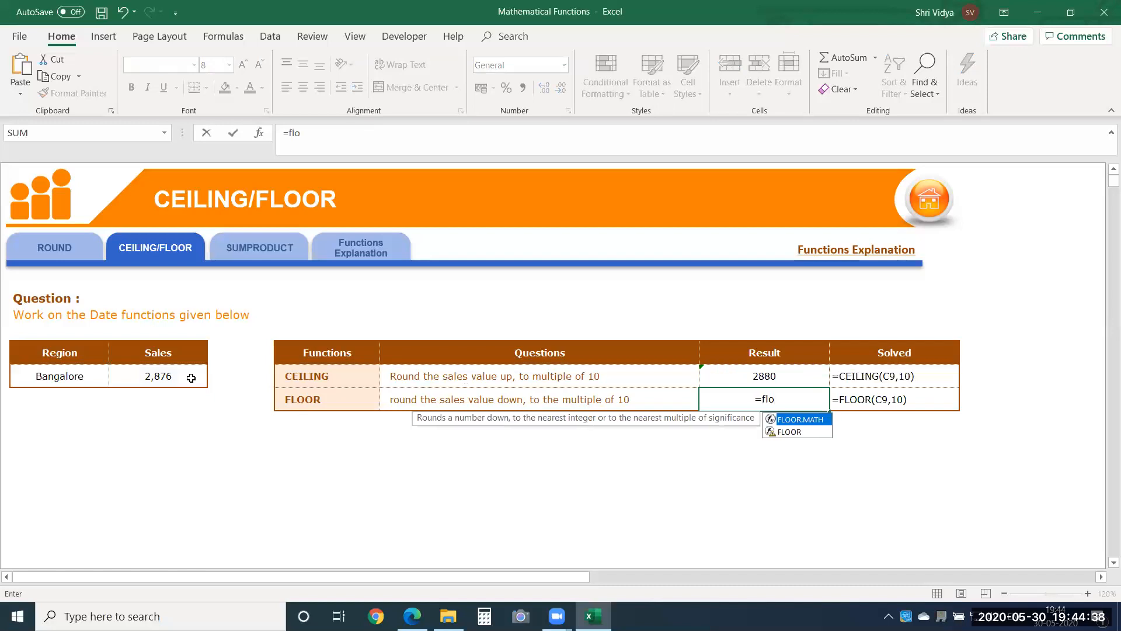
key("Tab")
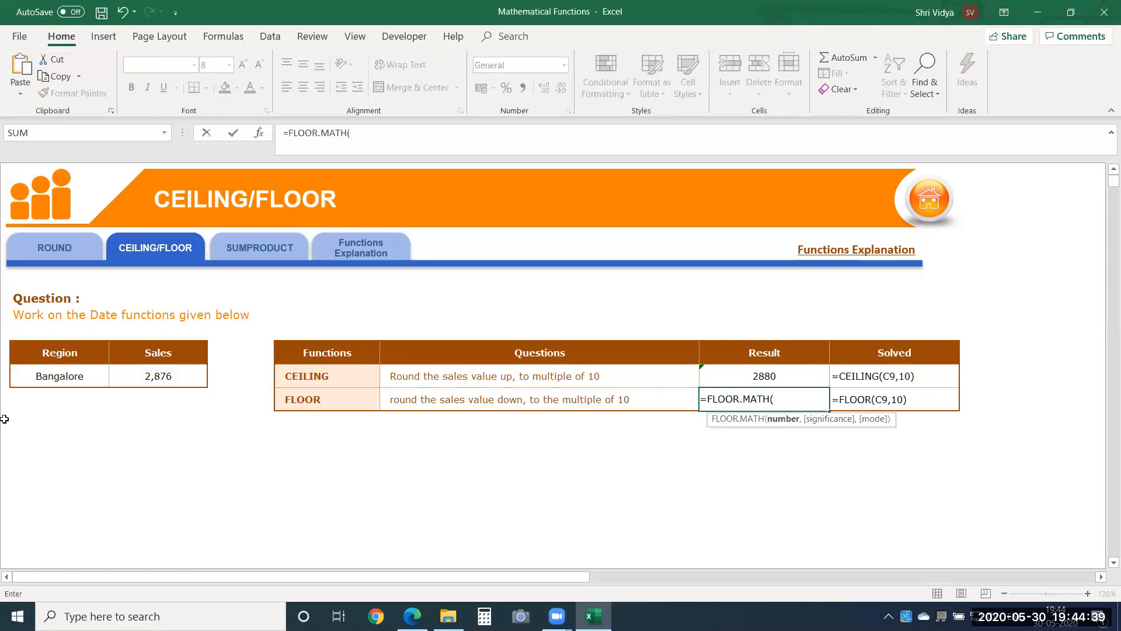
left_click(173, 374)
type(",5)")
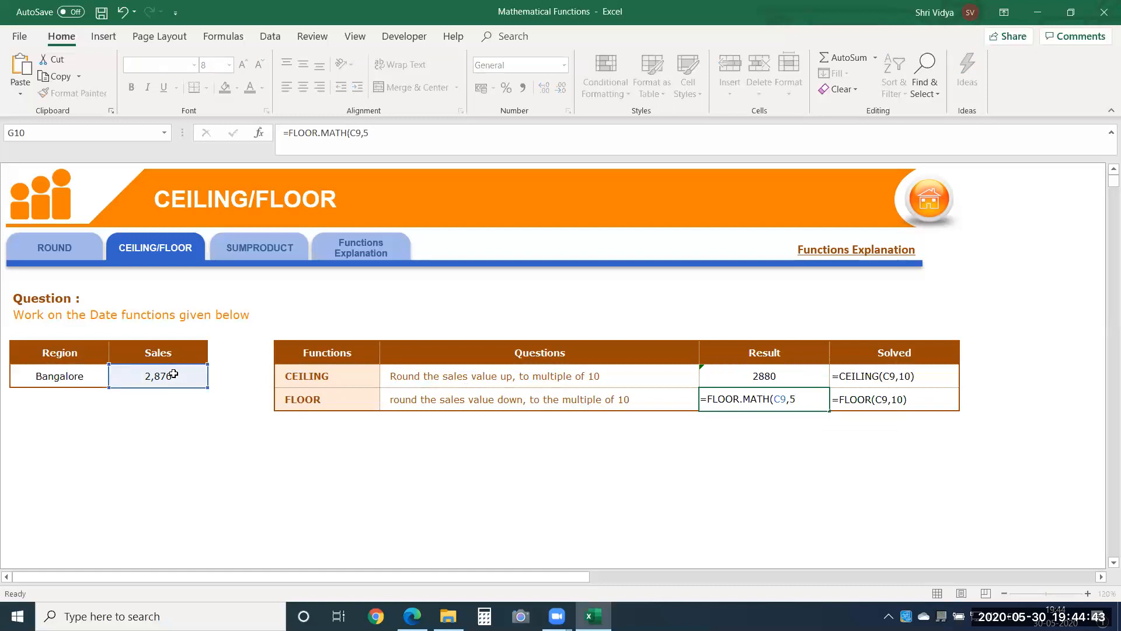
key("Return")
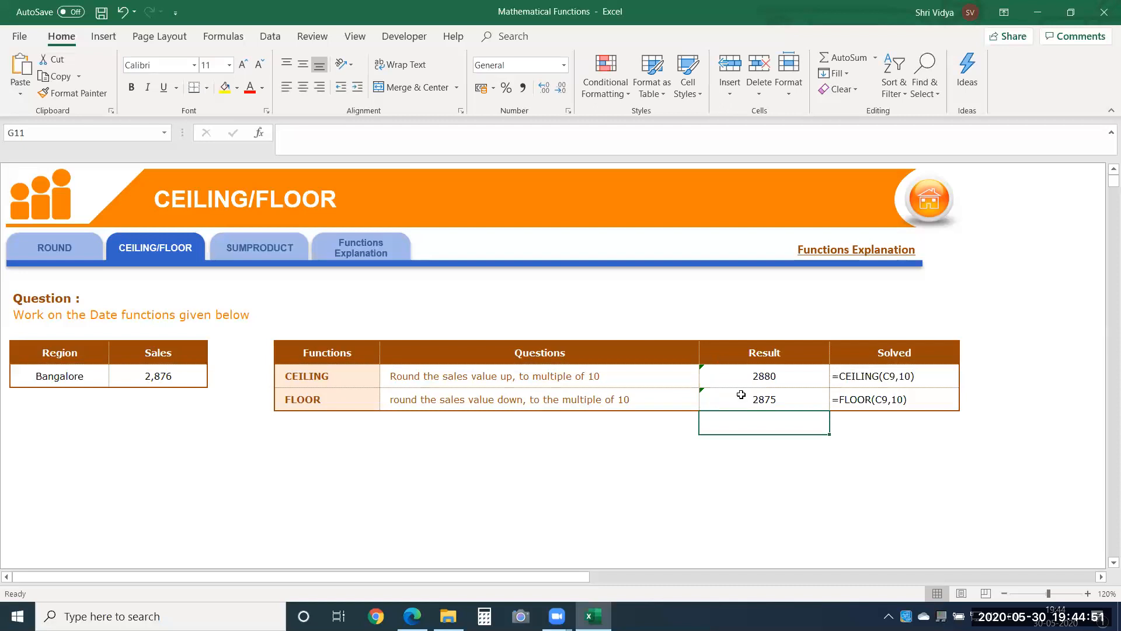
double_click(740, 376)
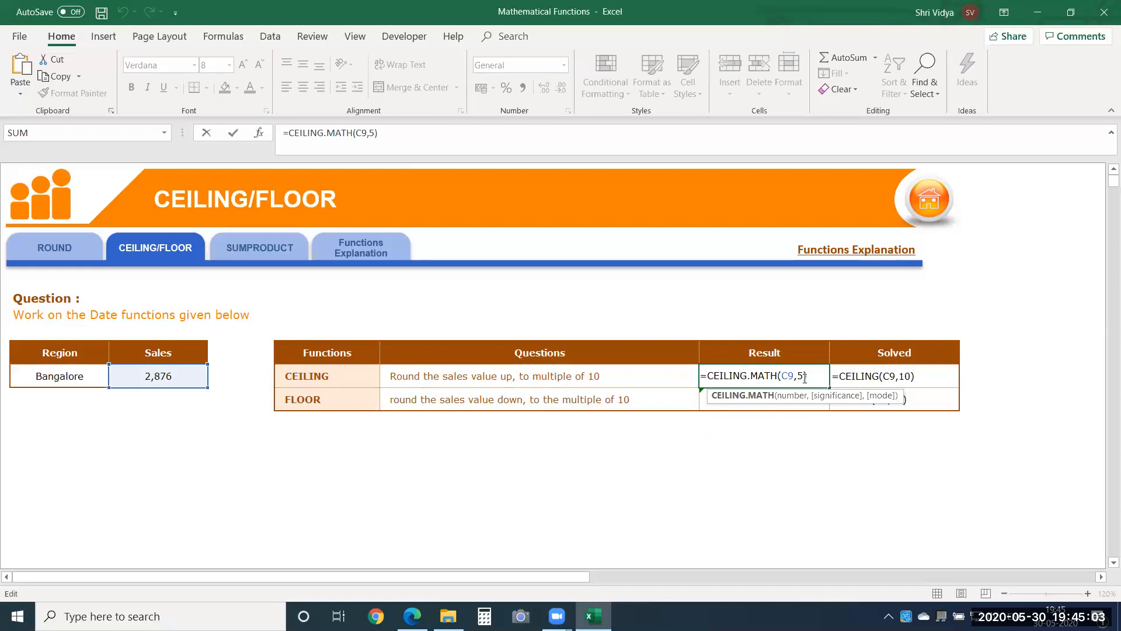
key("Return")
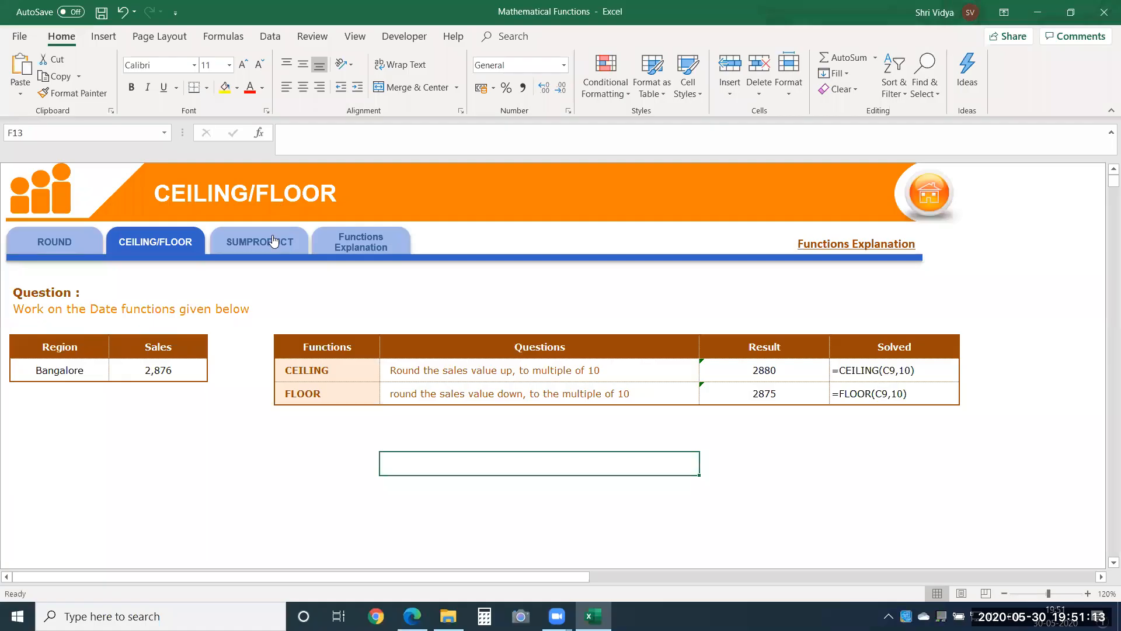
Step: Open the SUMPRODUCT exercise sheet
left_click(272, 240)
left_click(361, 449)
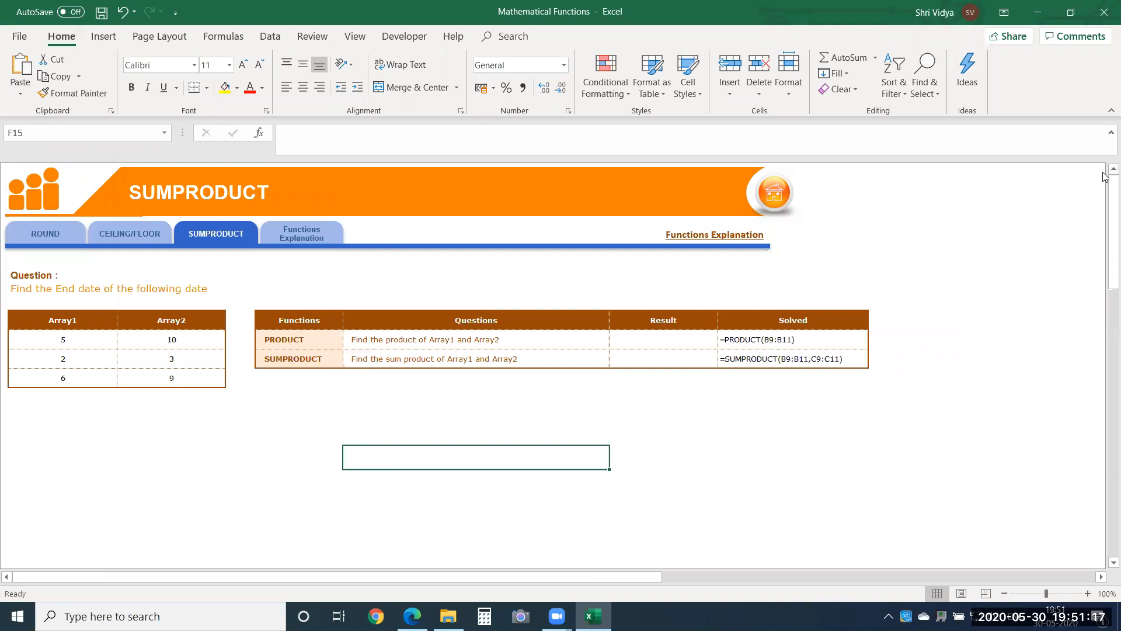
left_click(1086, 593)
left_click(1086, 593)
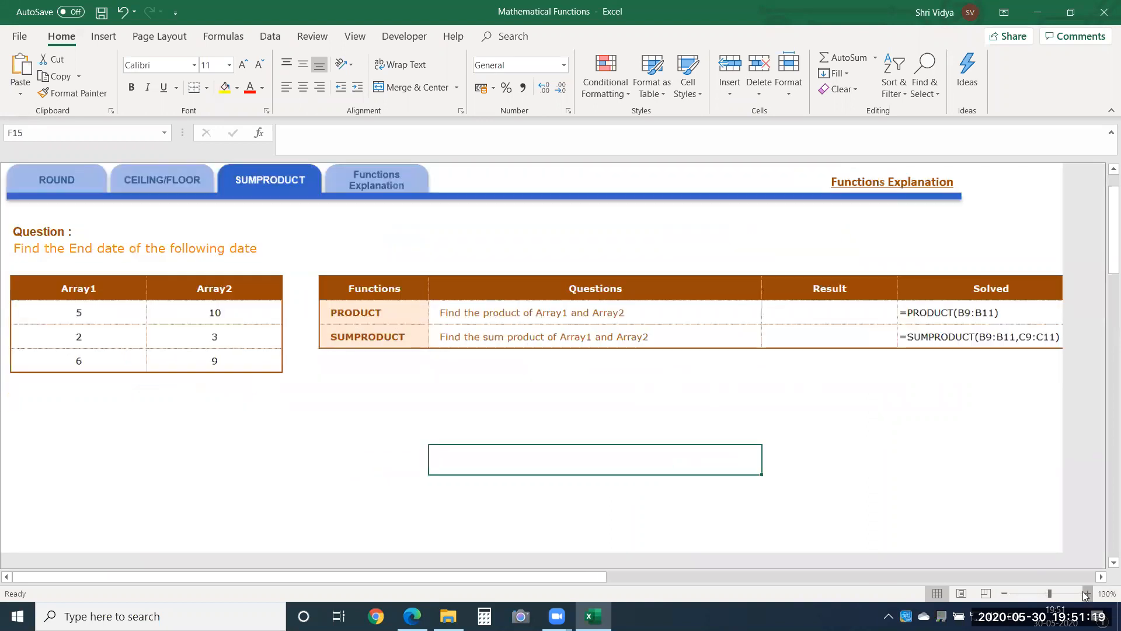
left_click(1086, 593)
Step: Enter =PRODUCT(B9:C9) in cell G9 to multiply the first row of Array1 and Array2
left_click(839, 327)
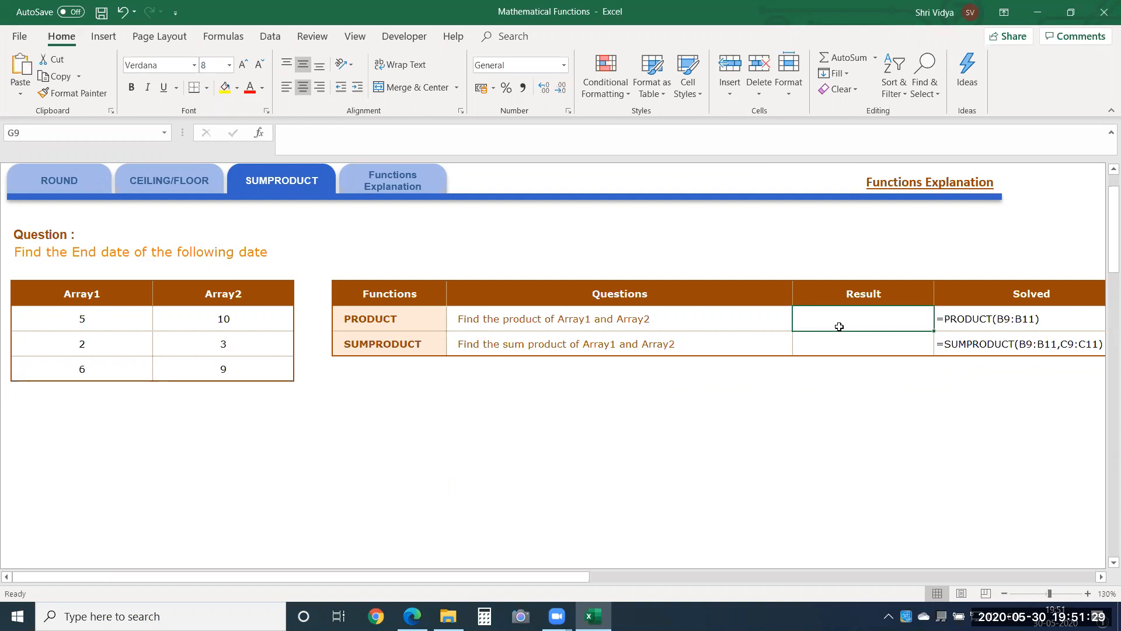
type("=pro")
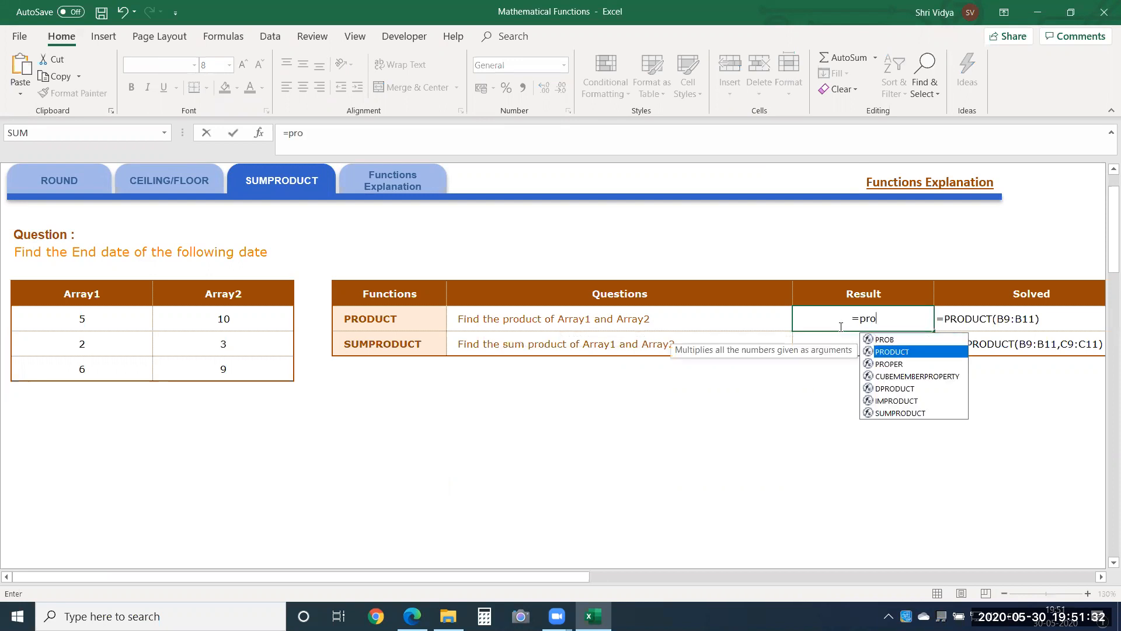
key("Tab")
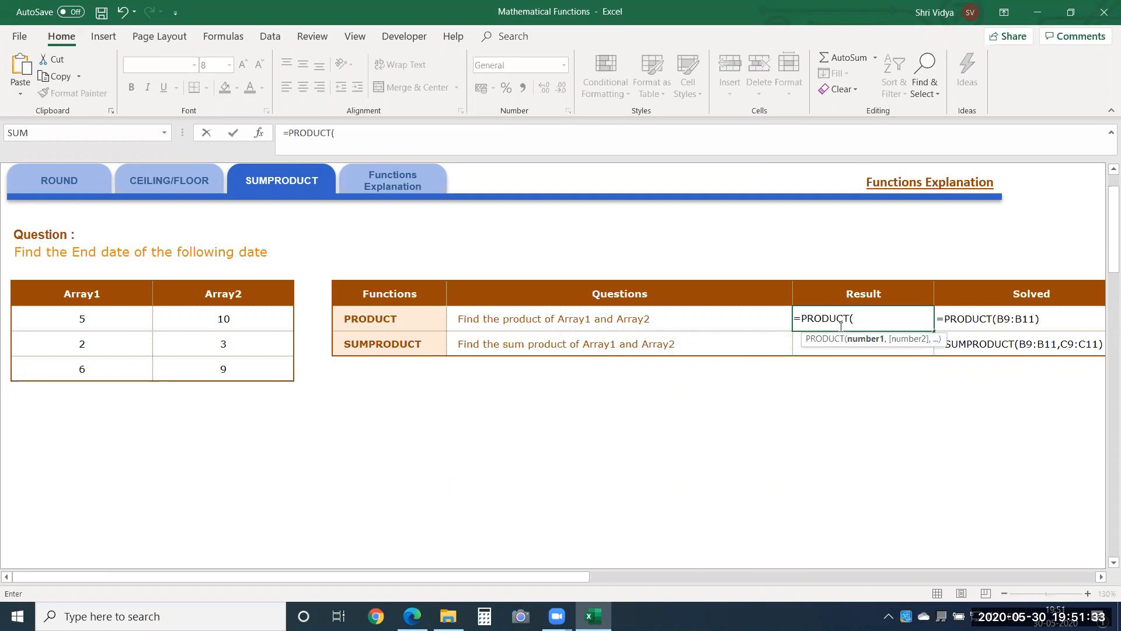
left_click_drag(125, 311, 233, 317)
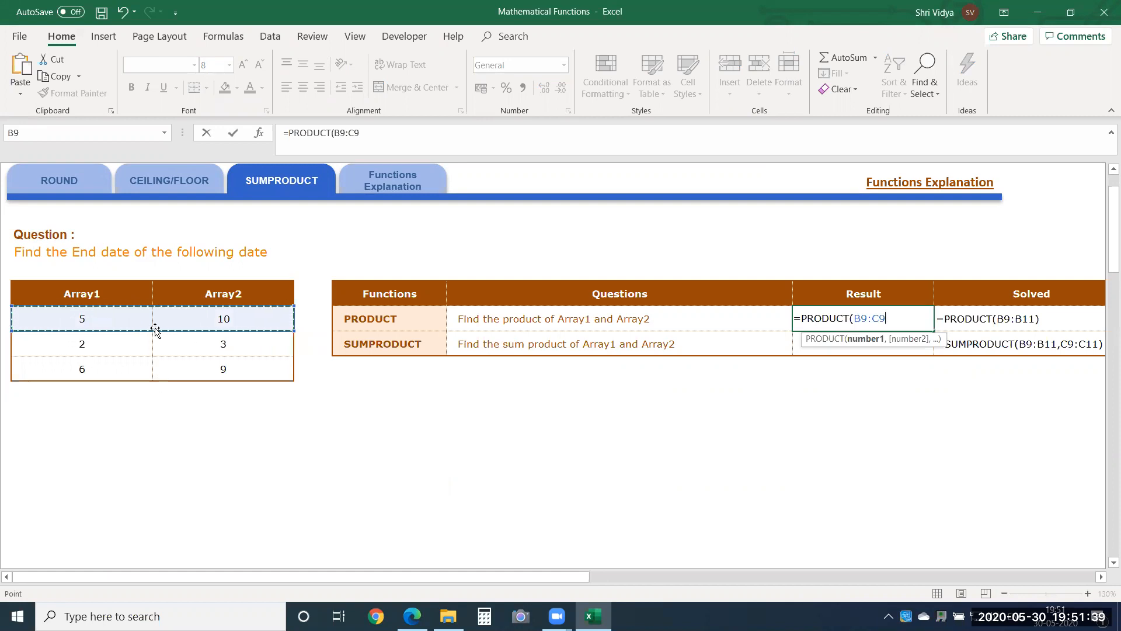
key("Return")
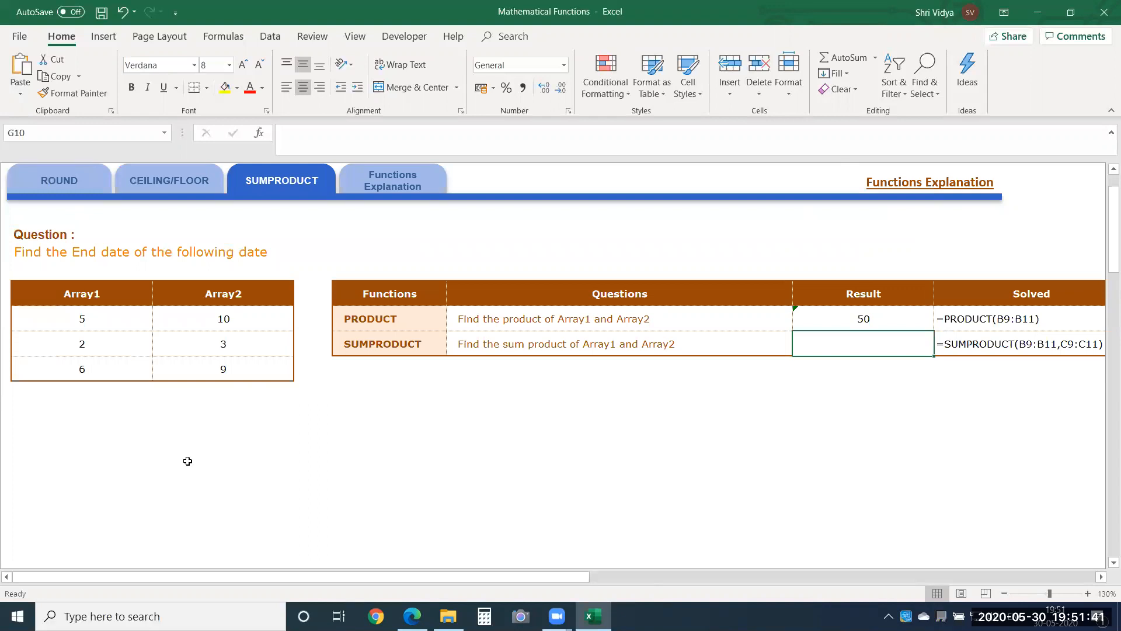
Step: Extend the range of the PRODUCT formula in cell G9 to B9:C11 so that it covers both arrays
double_click(863, 318)
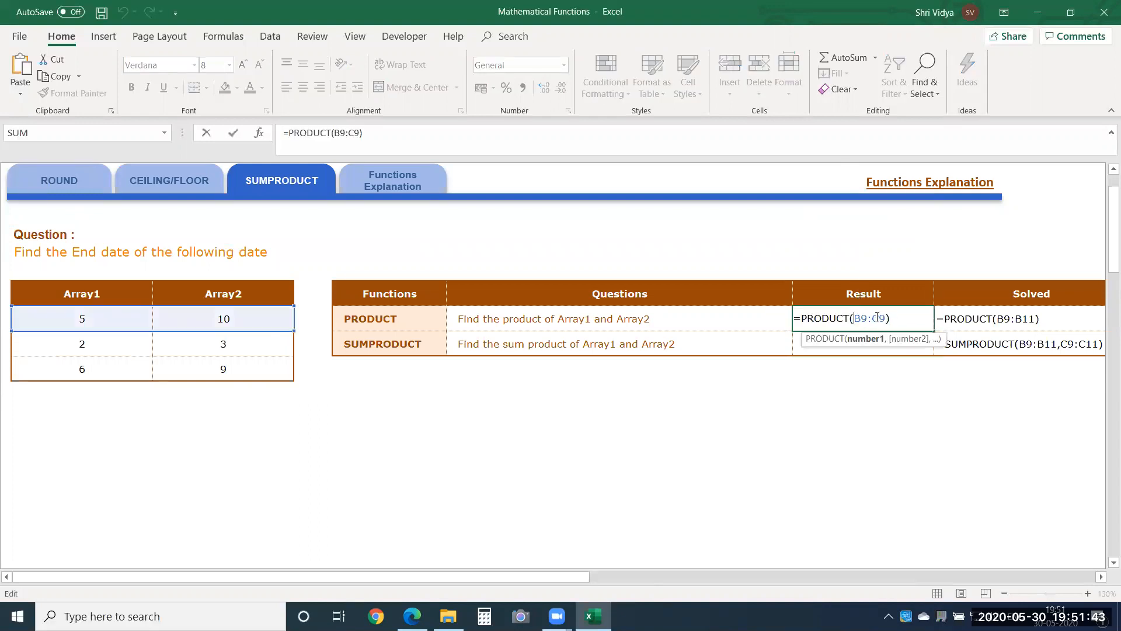
left_click_drag(854, 318, 881, 317)
left_click_drag(293, 330, 292, 377)
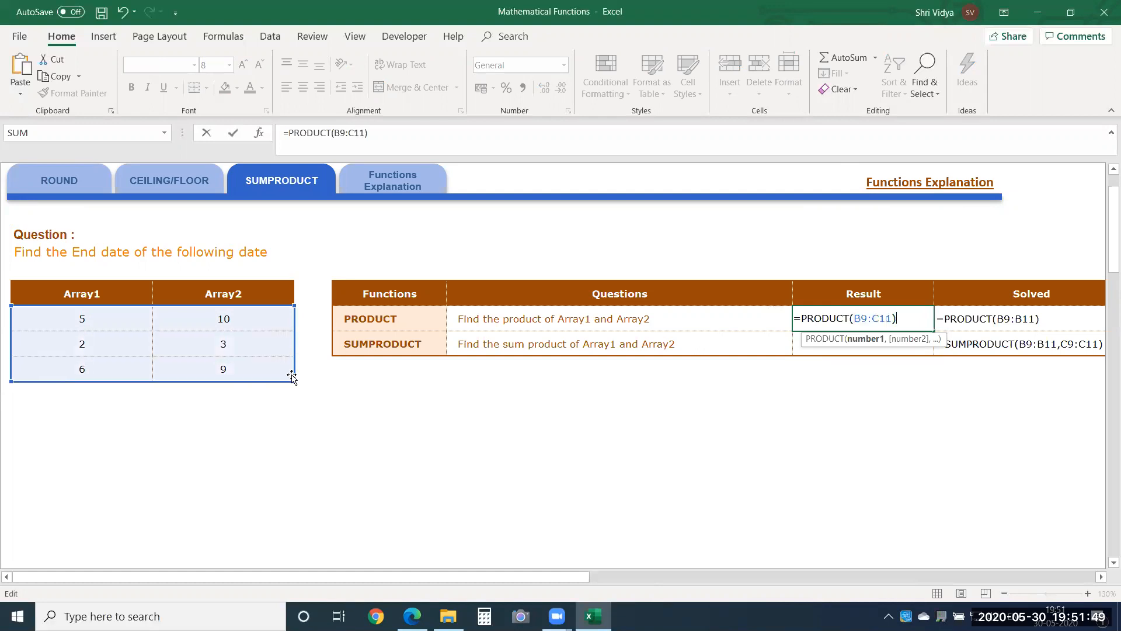
key("Return")
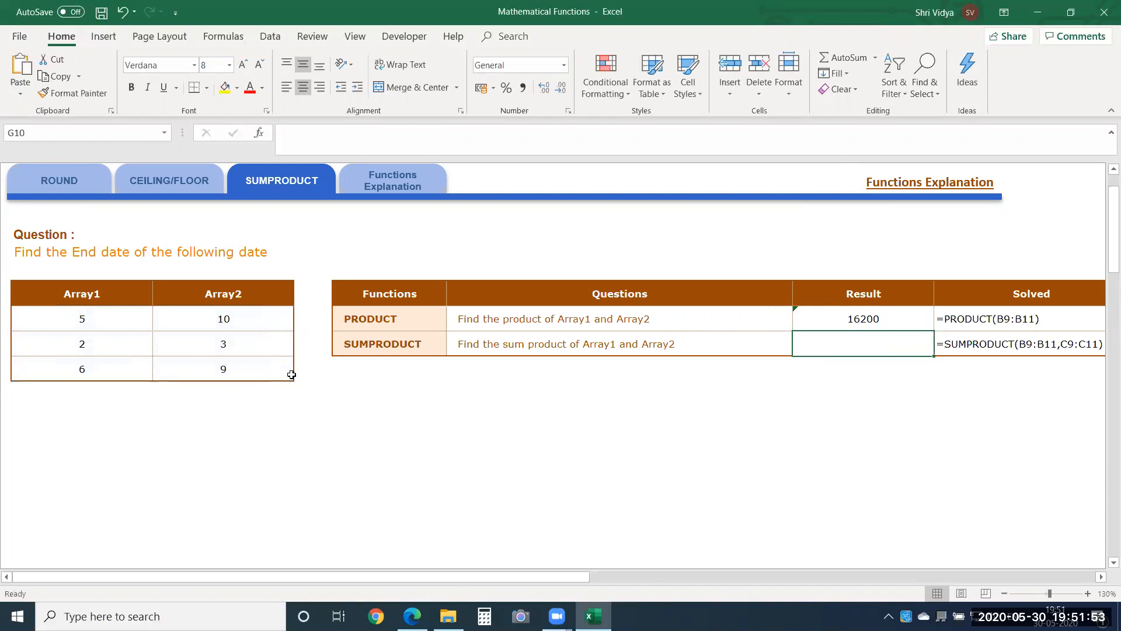
Step: Select each row of Array1 and Array2 values in turn to review the pairs that get multiplied
left_click_drag(88, 321, 232, 321)
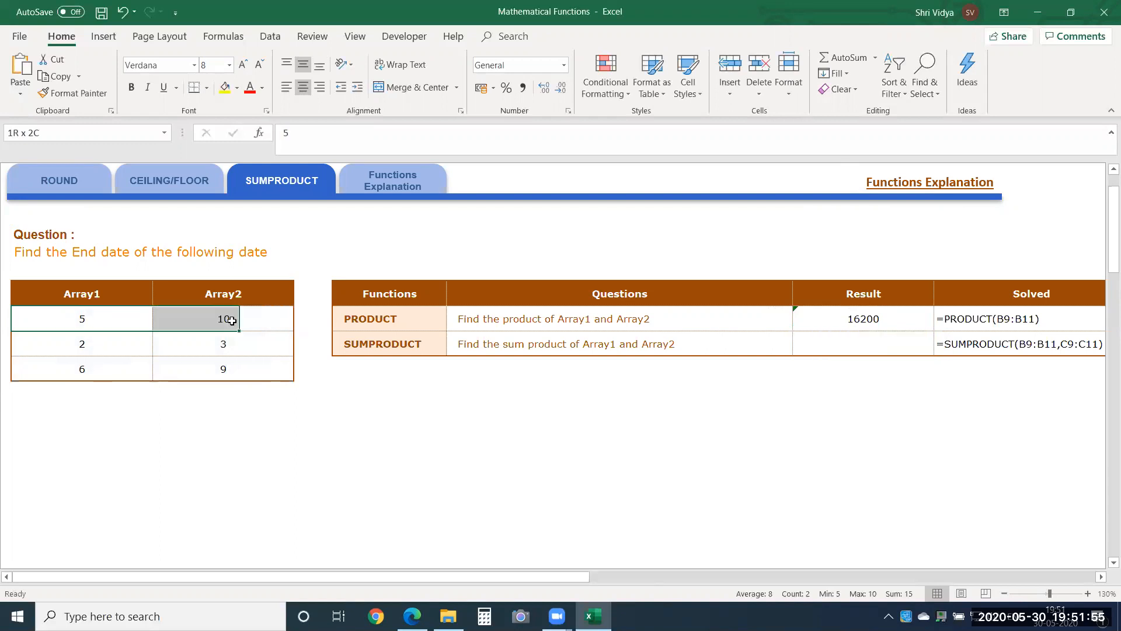
left_click_drag(95, 342, 174, 338)
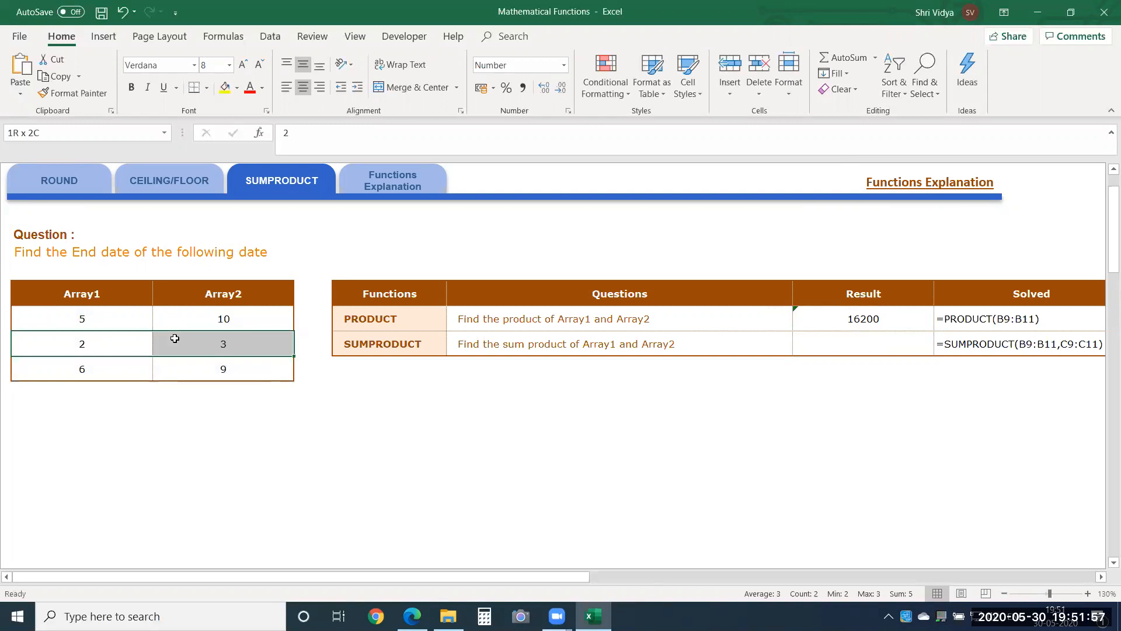
left_click_drag(79, 370, 188, 383)
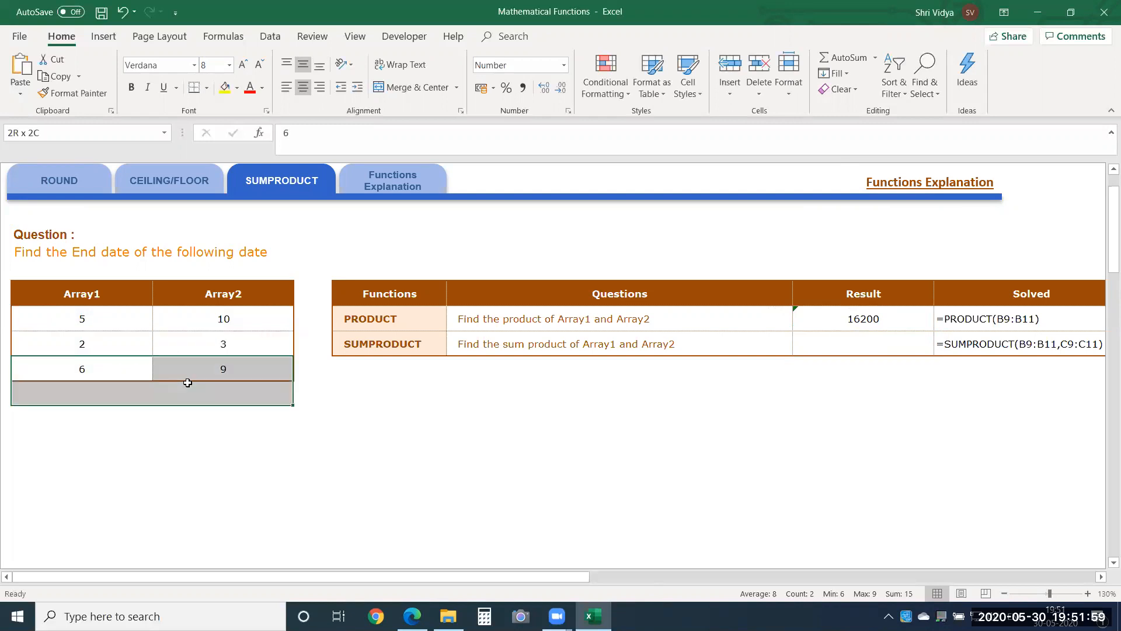
Step: Enter =50*6*54 in the empty cell D15 to check the PRODUCT result by hand
left_click(299, 478)
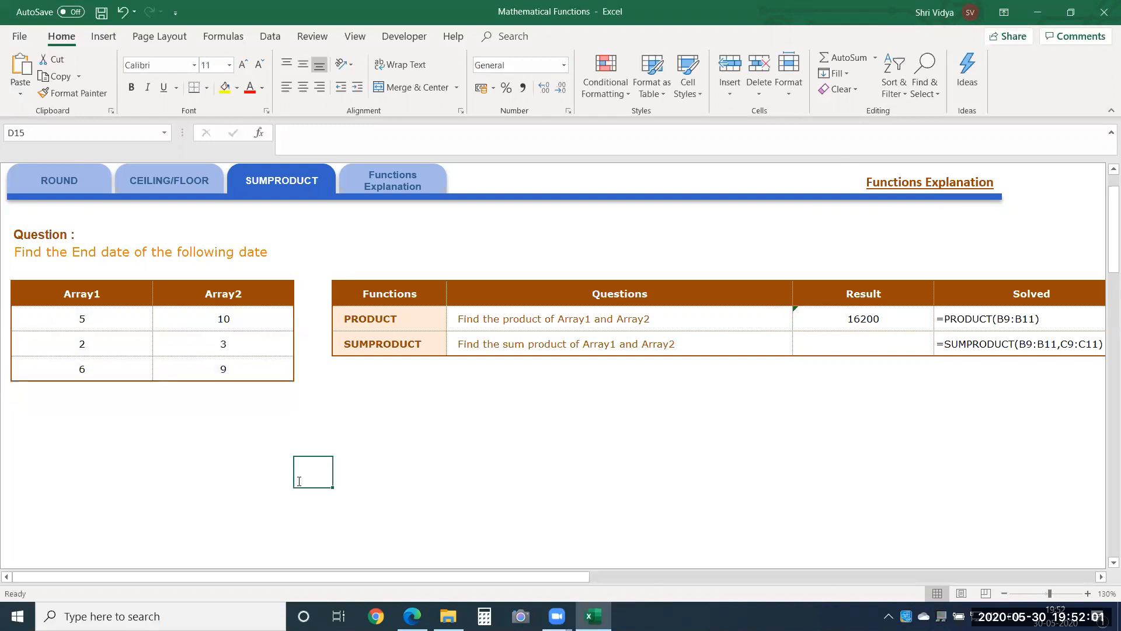
type("=50")
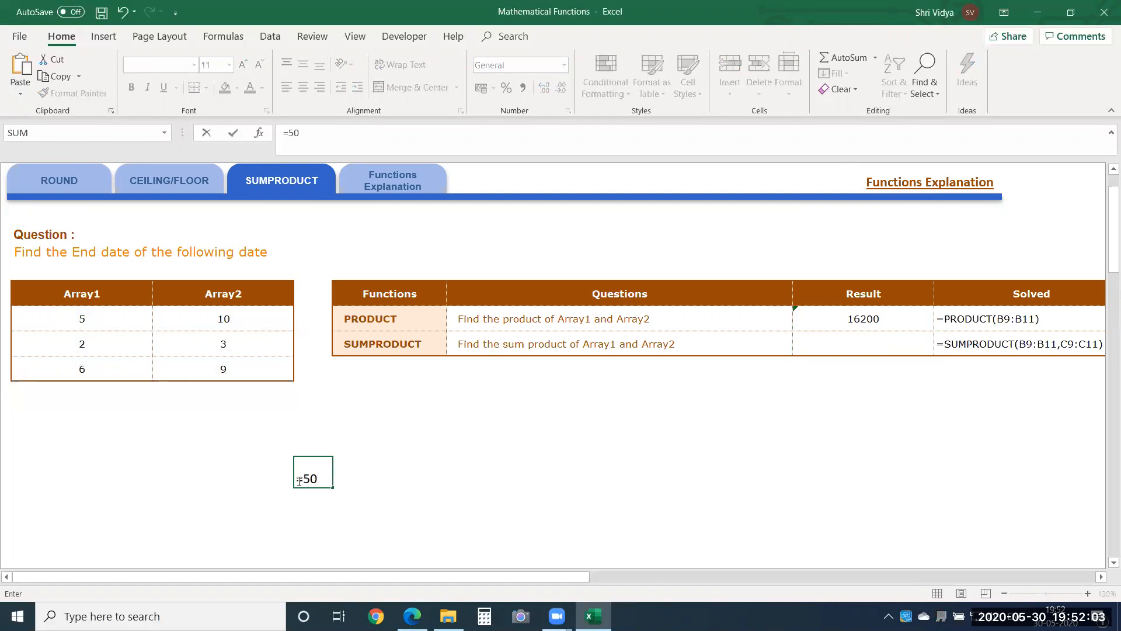
type("*6*54")
key("Return")
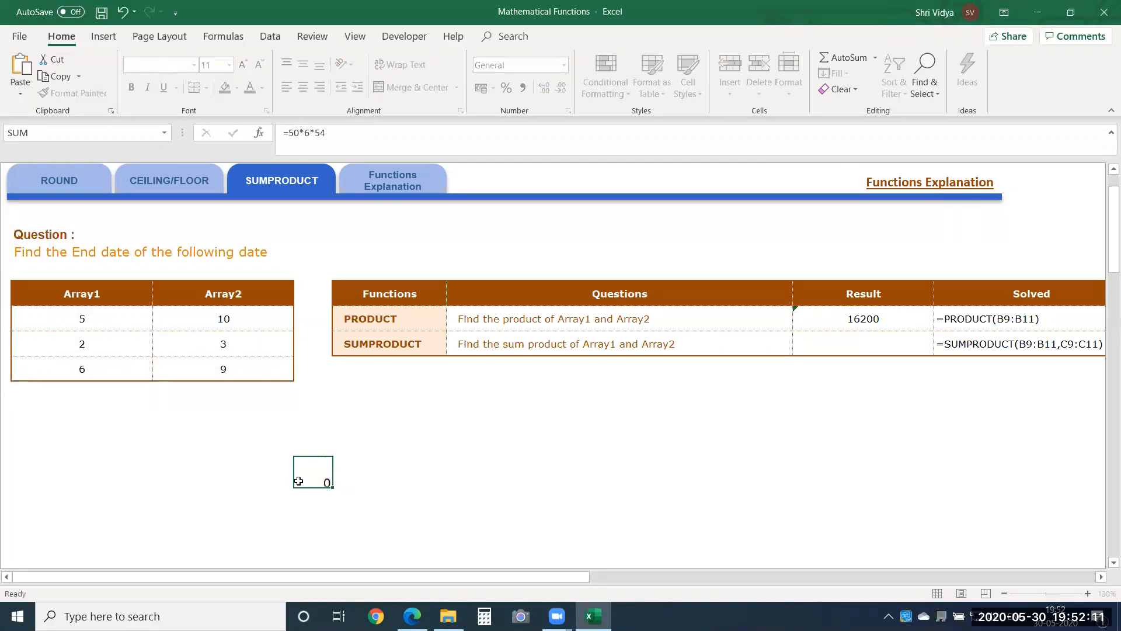
Step: AutoFit the width of column D to the check calculation in cell D15
left_click(298, 480)
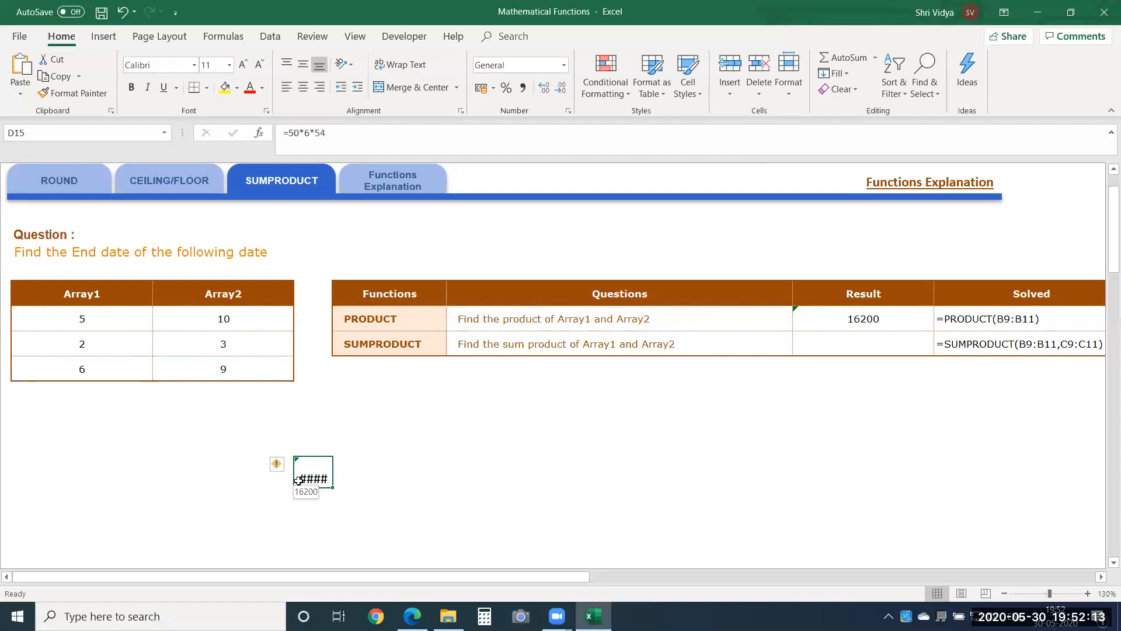
key("alt+o")
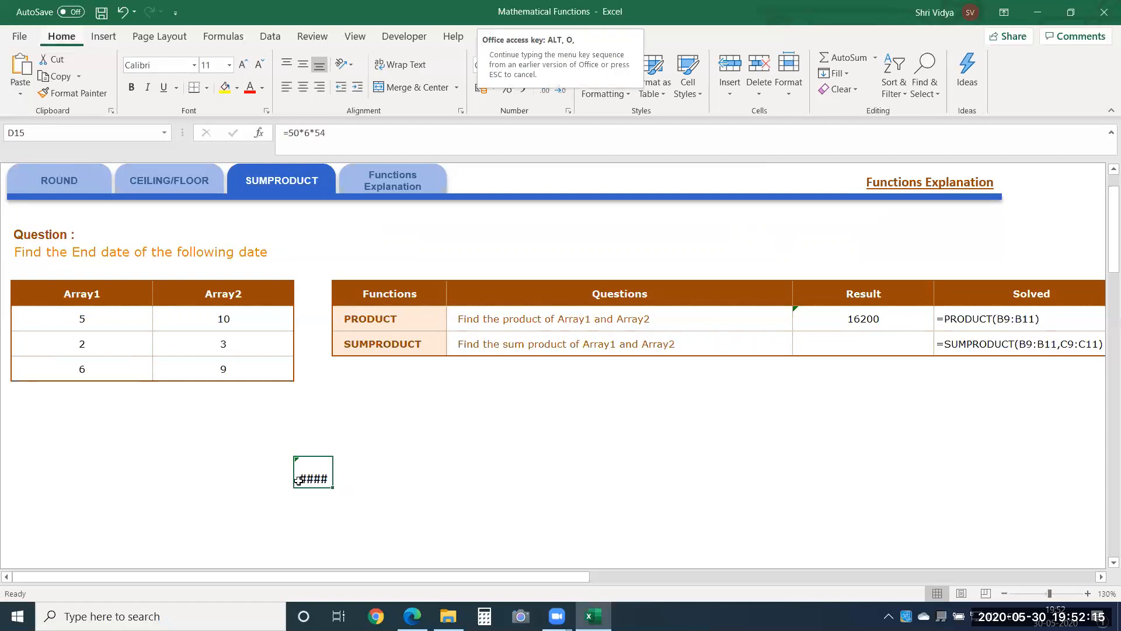
key("c")
key("a")
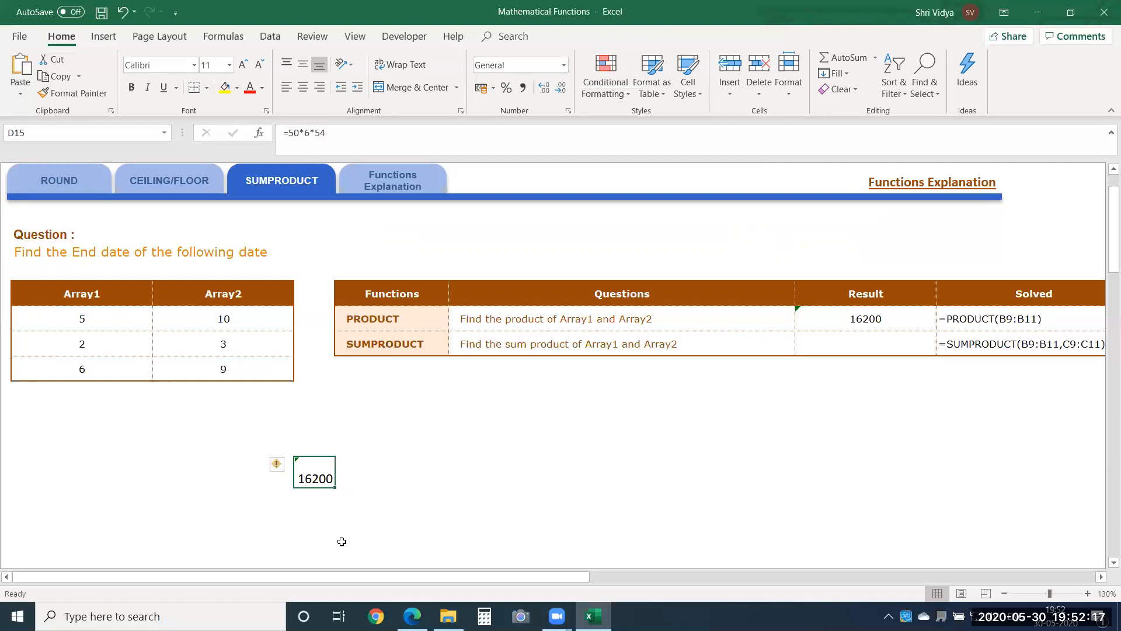
Step: Clear the check calculation from cell D15 and select the SUMPRODUCT result cell G10
key("Delete")
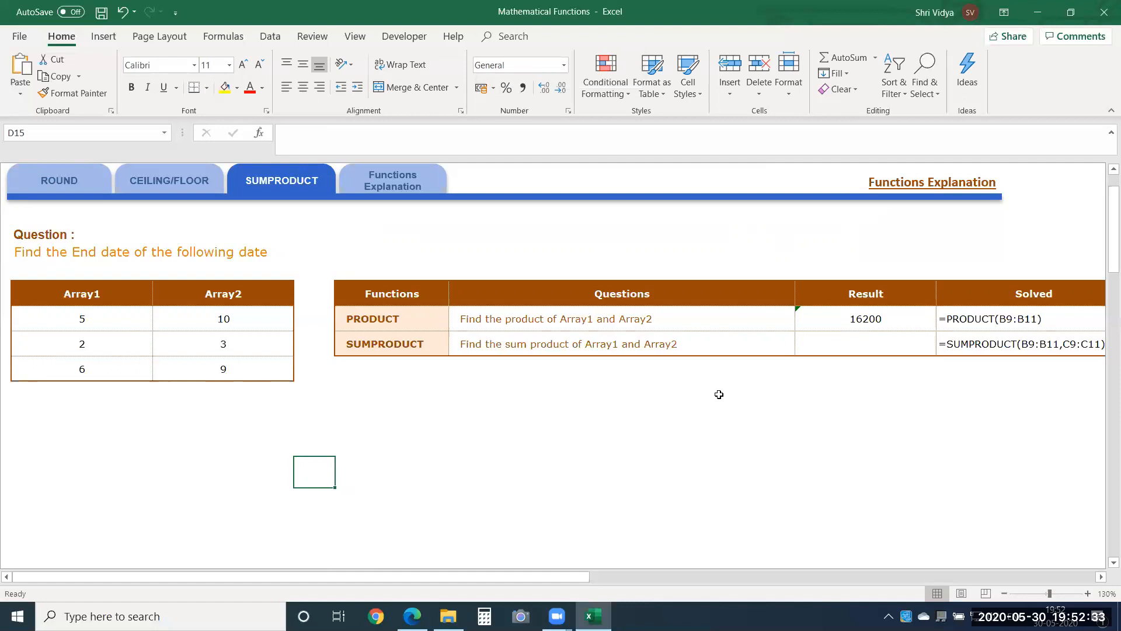
left_click(905, 351)
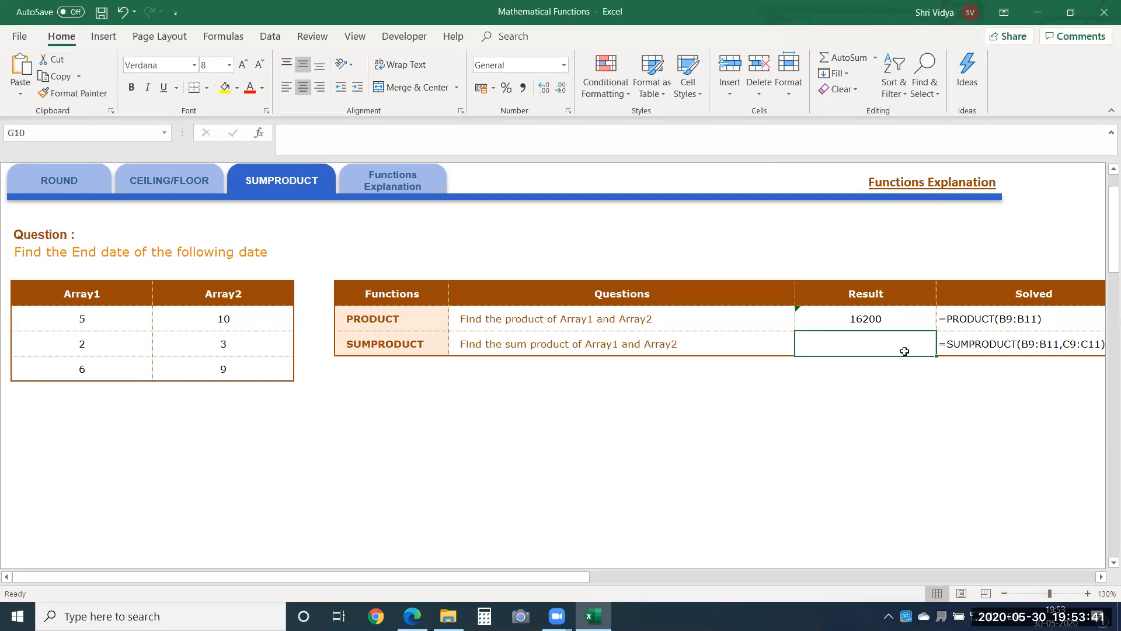
Step: Enter =SUMPRODUCT(B9:B11,C9:C11) in G10 to find the sum product of Array1 and Array2
type("=sum")
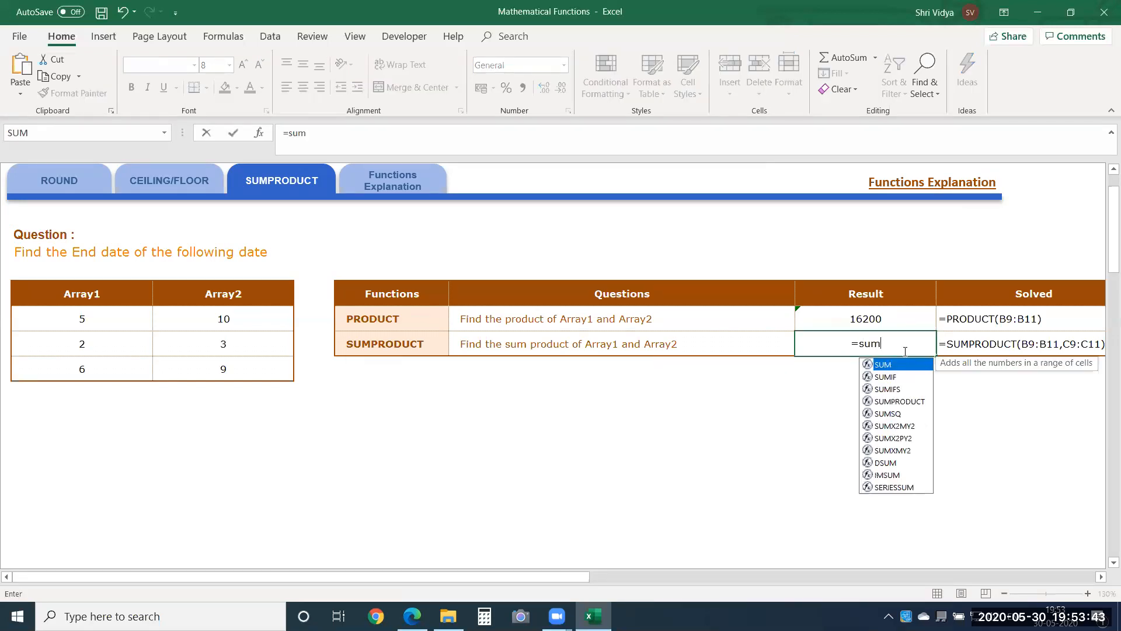
type("p")
key("Tab")
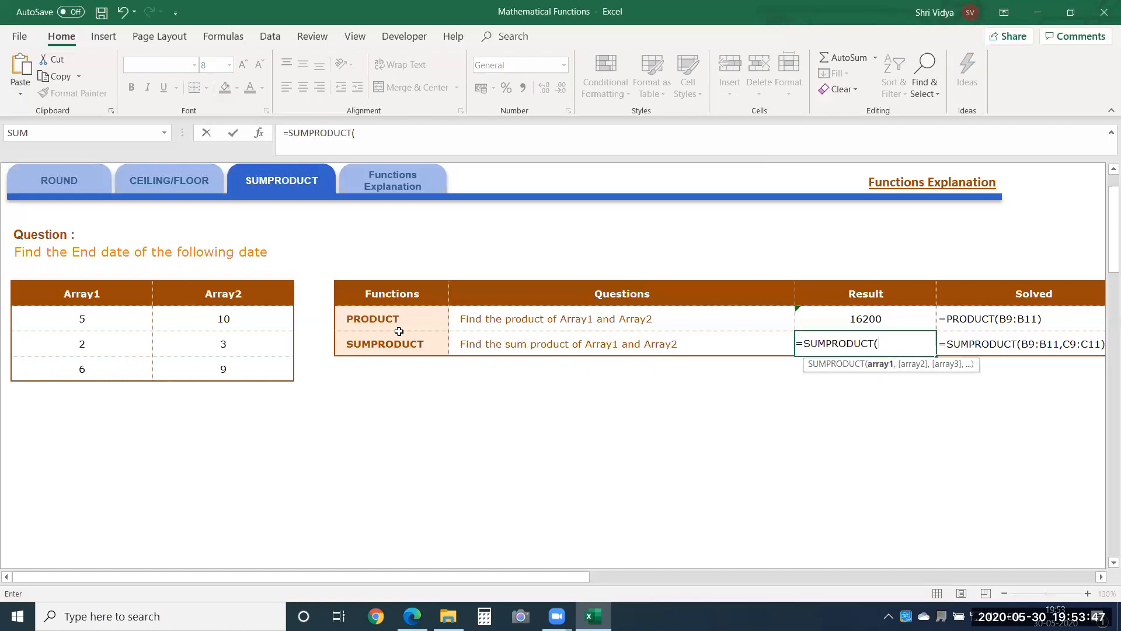
left_click_drag(85, 321, 86, 365)
type(",")
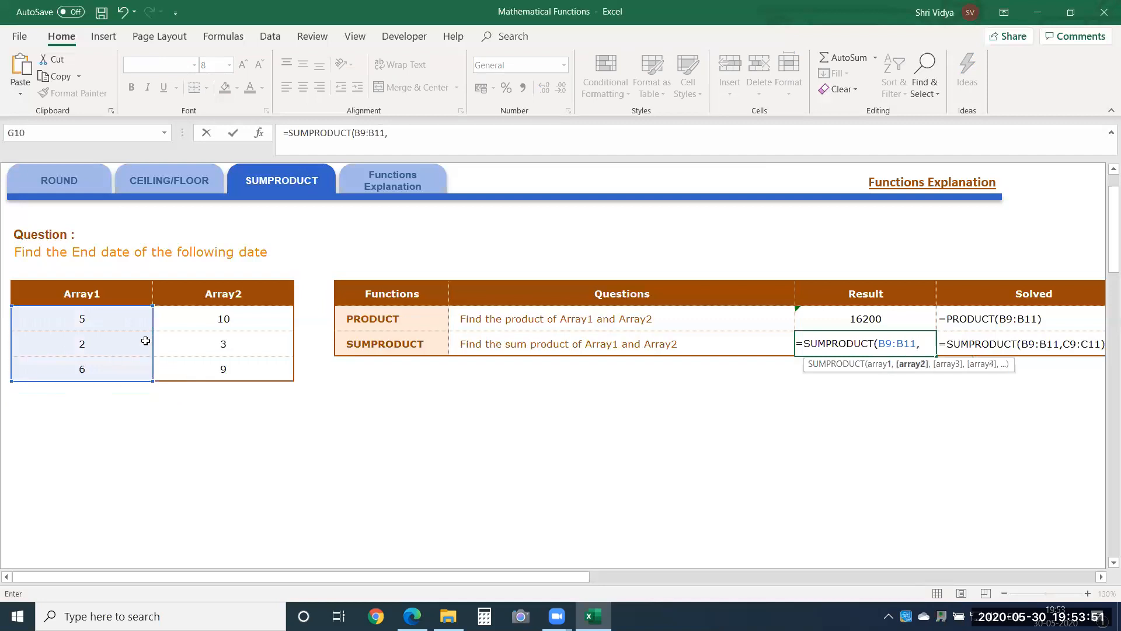
left_click_drag(177, 316, 182, 367)
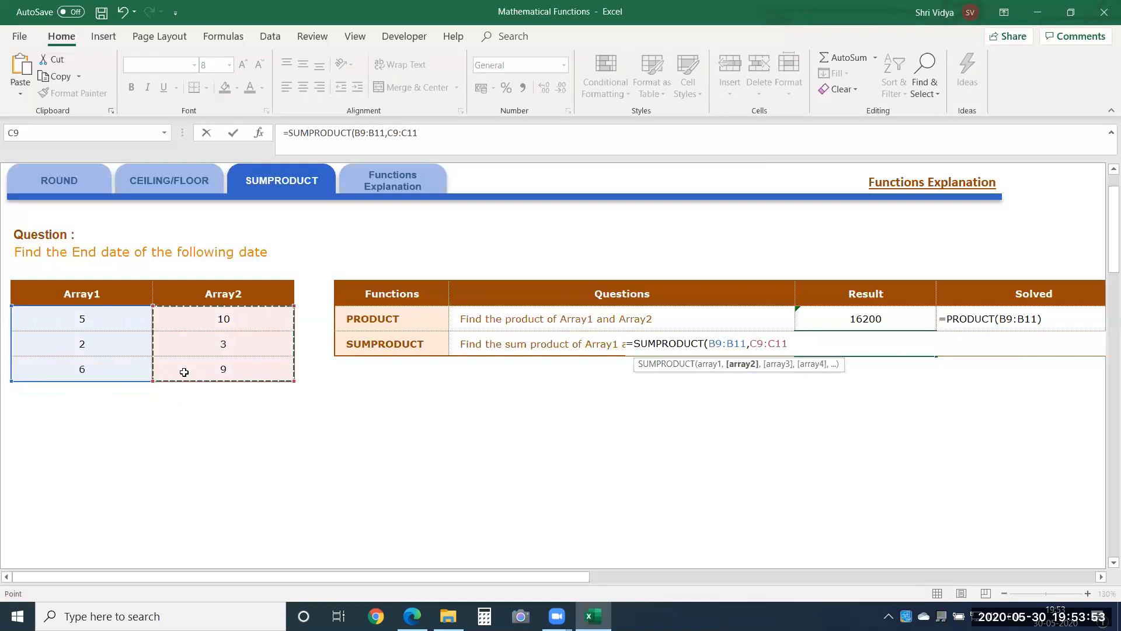
key("Return")
Step: Review the first Array1 and Array2 pair, the blank cells D9:D11 beside the arrays, and the SUMPRODUCT result in G10
left_click_drag(128, 322, 318, 321)
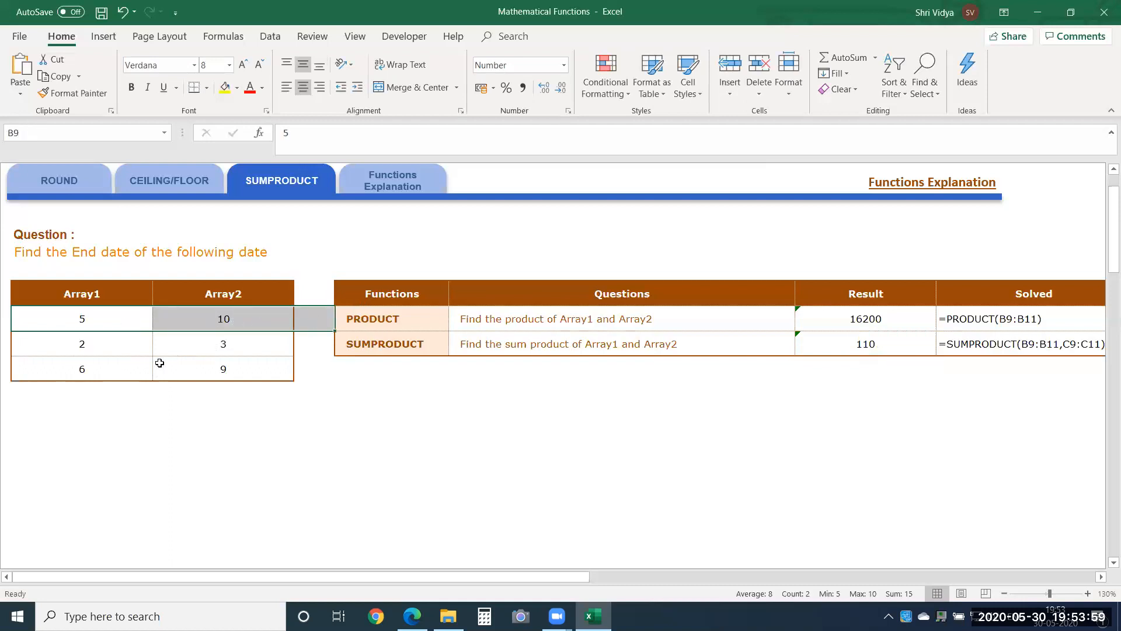
left_click_drag(100, 320, 233, 320)
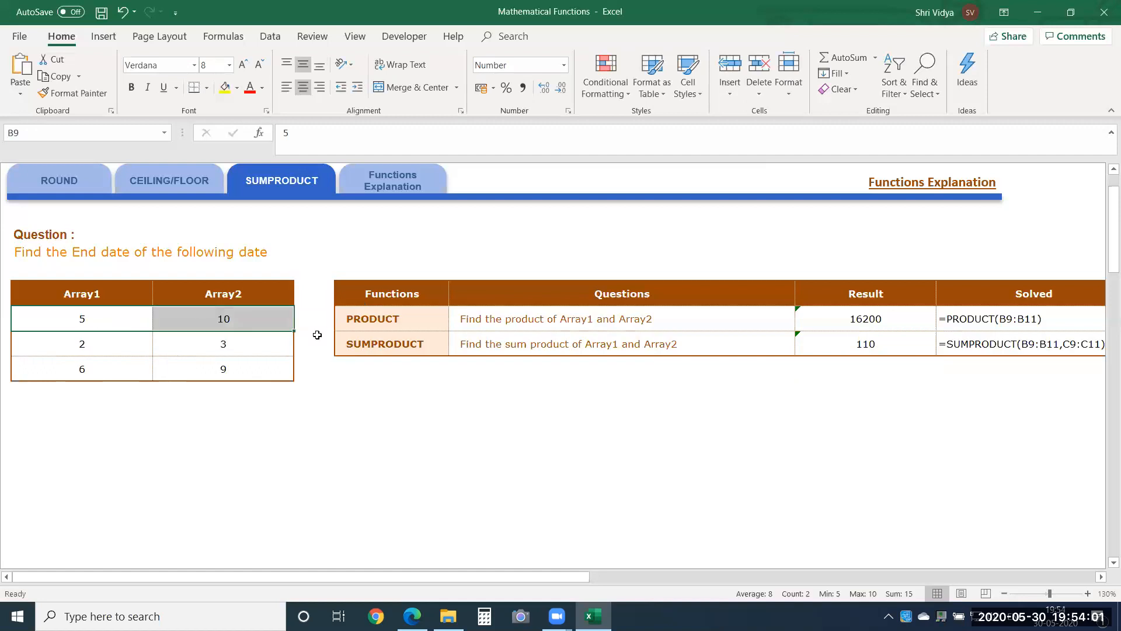
left_click_drag(314, 315, 318, 373)
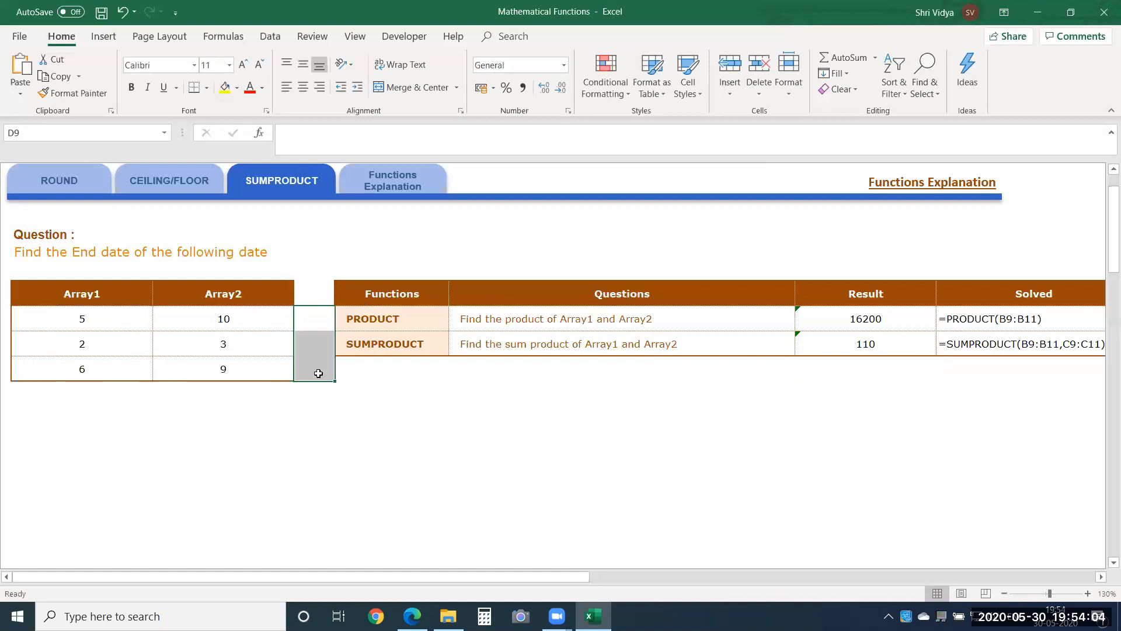
left_click(835, 344)
Step: Check the SUMPRODUCT result with the temporary row products 50, 6 and 54 in D9:D11, and clear them
left_click(309, 323)
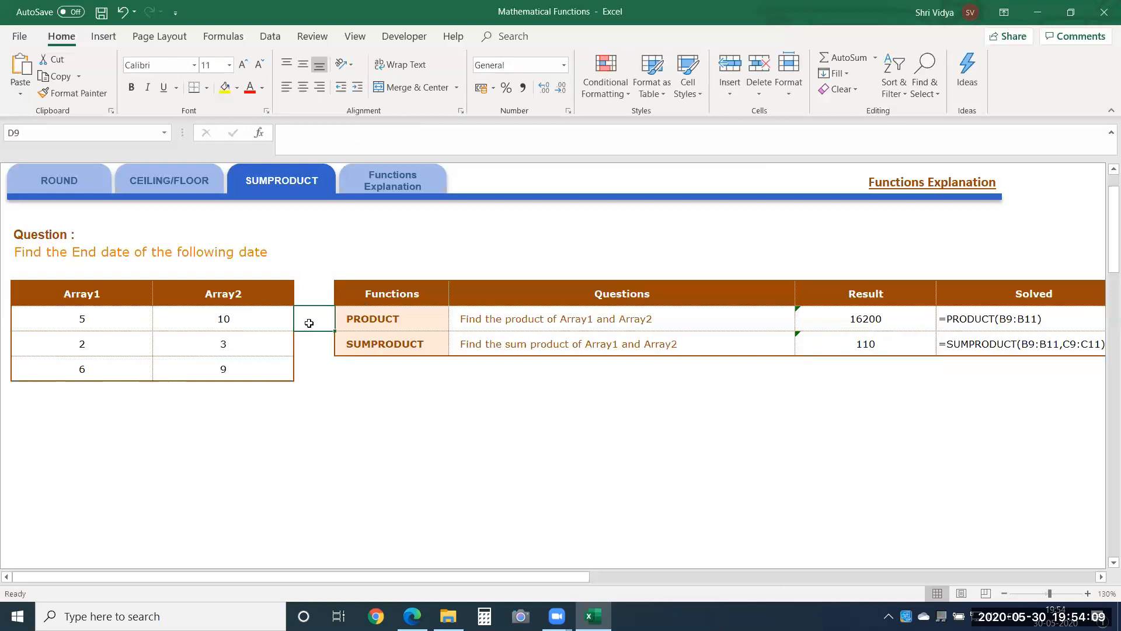
type("50")
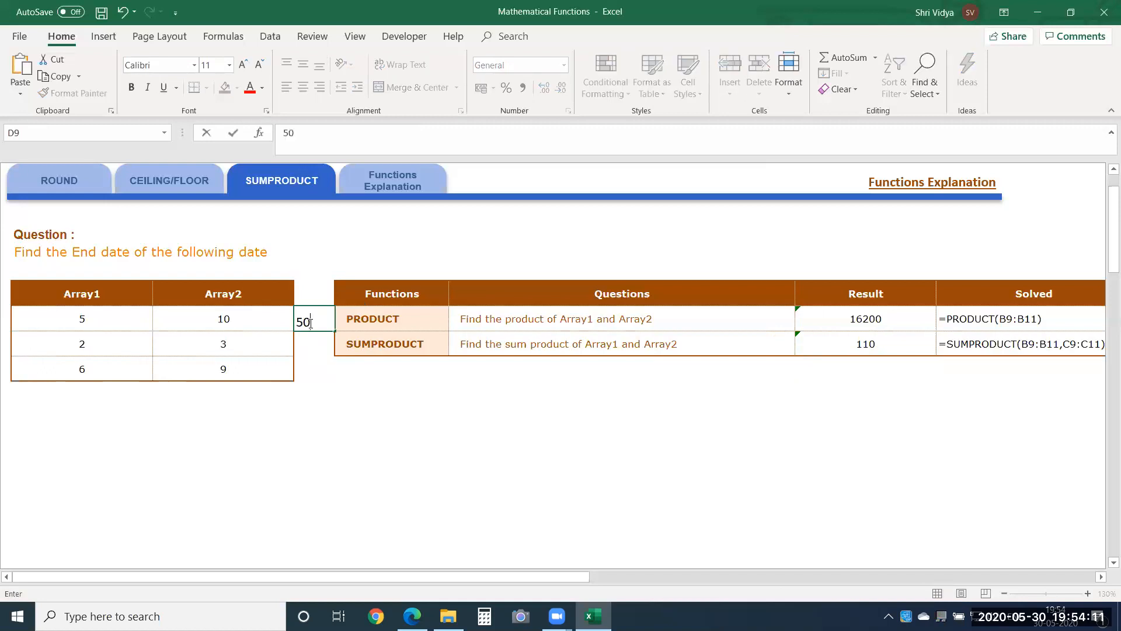
key("Return")
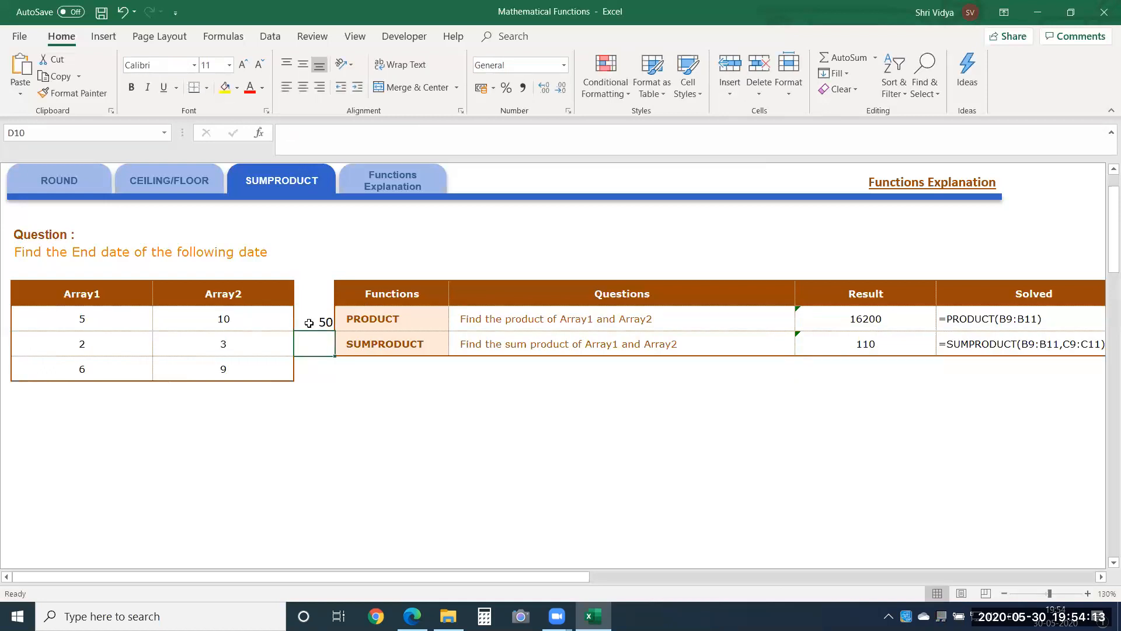
type("6")
key("Return")
type("54")
key("Return")
left_click_drag(309, 323, 320, 381)
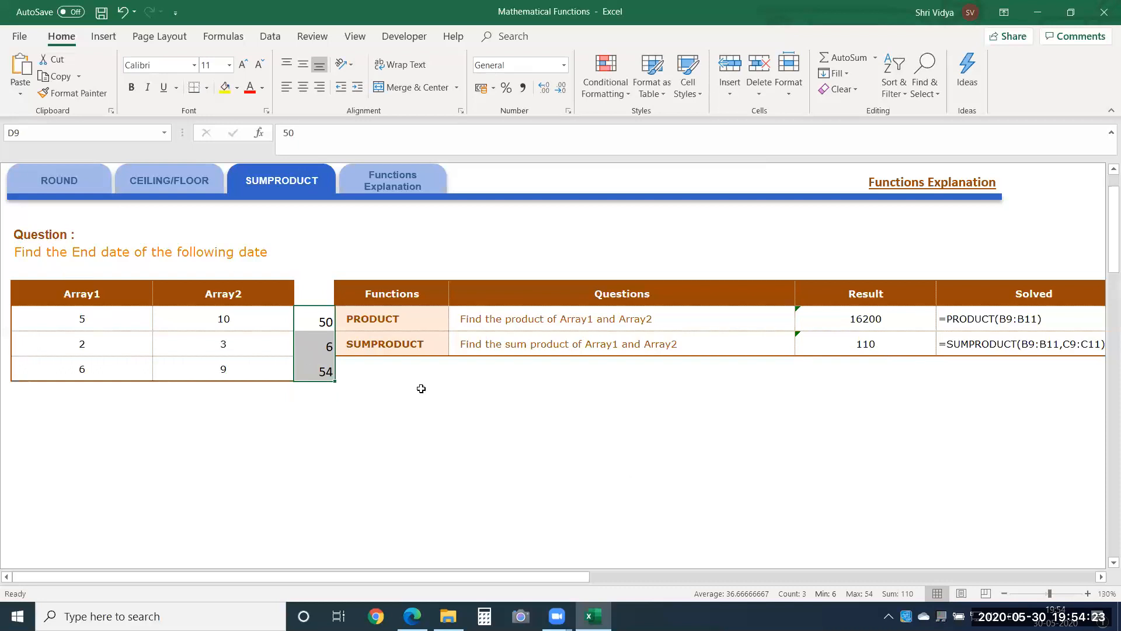
key("Delete")
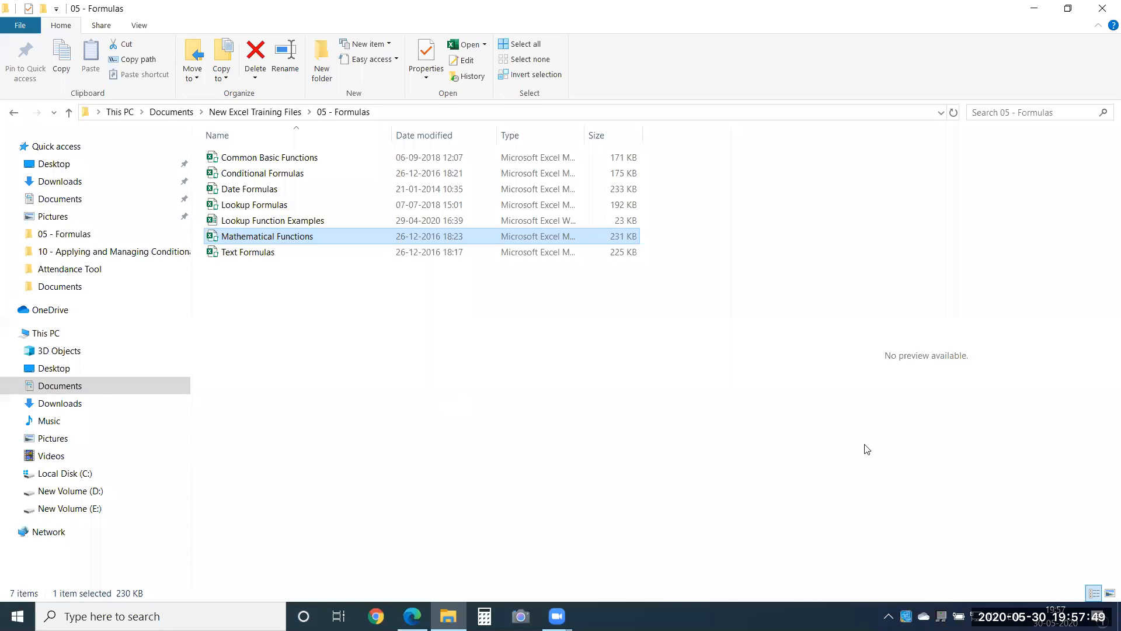
Step: Open the Text Formulas workbook at its LOWER exercise and select the first Name answer cell, E8
double_click(238, 253)
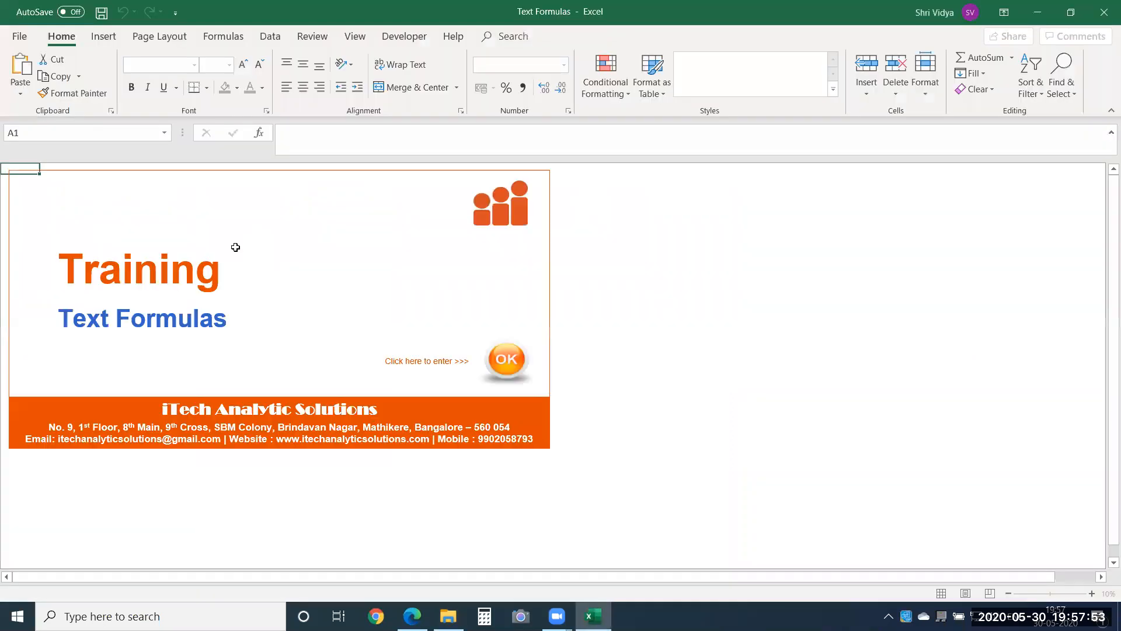
left_click(501, 359)
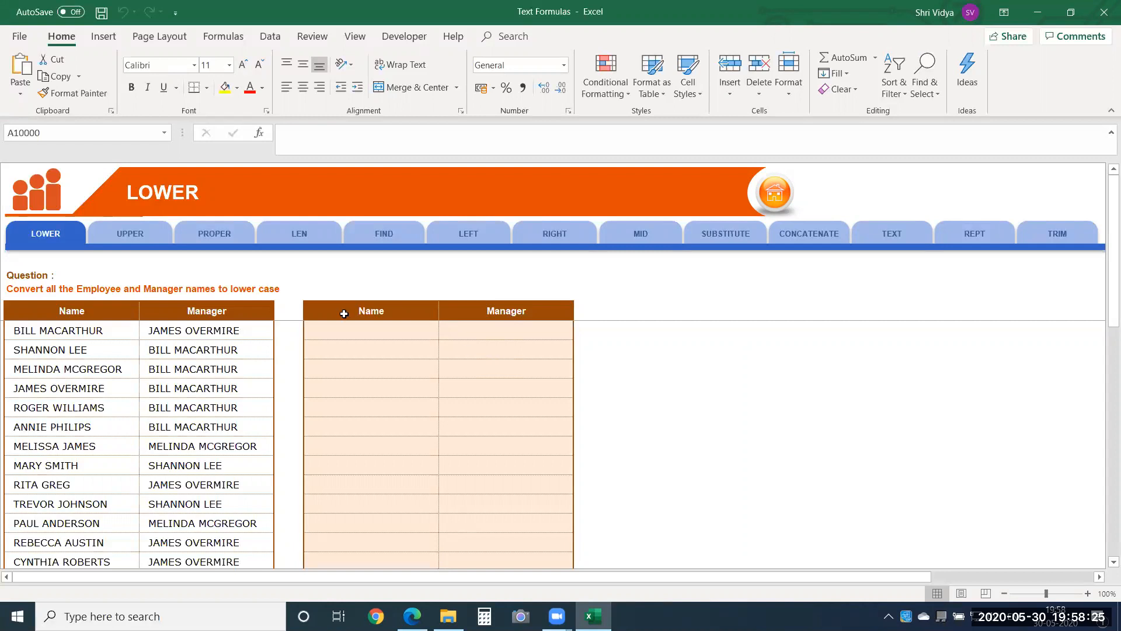
left_click(375, 331)
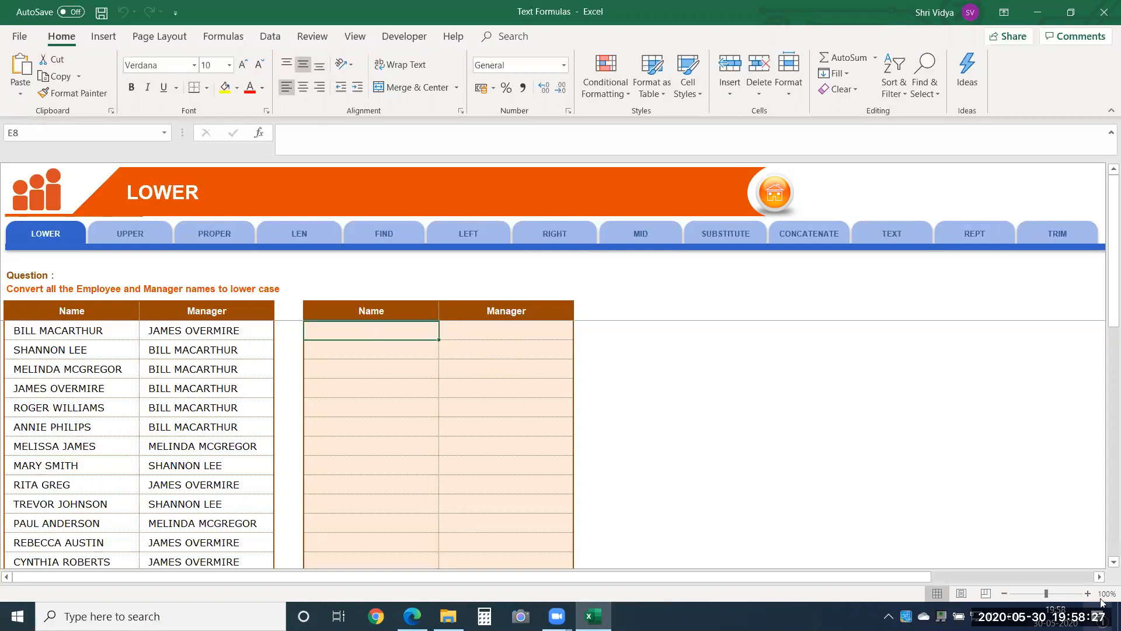
left_click(1087, 593)
left_click(1087, 593)
left_click(1087, 593)
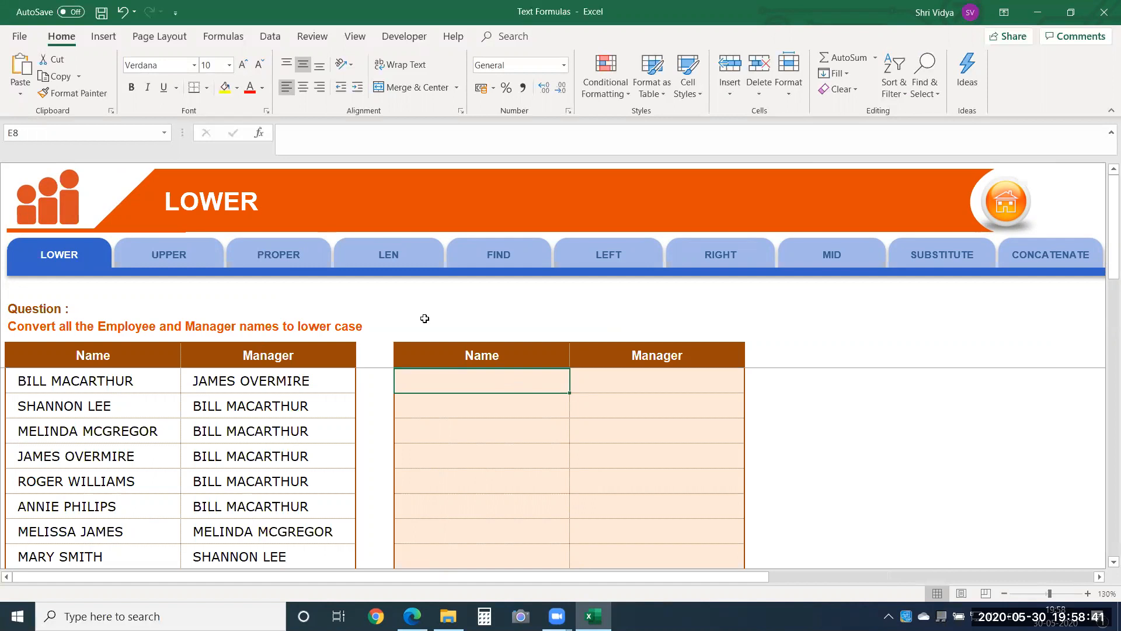
Step: Enter =LOWER(B8) in E8 to convert the first employee name to lower case
type("=lower")
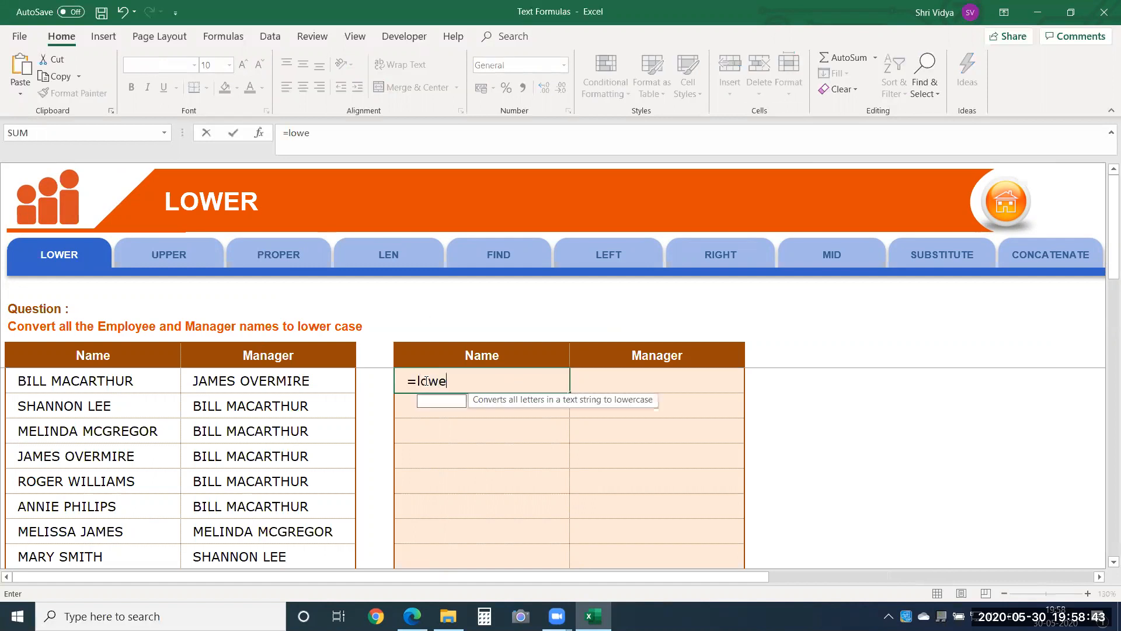
key("Tab")
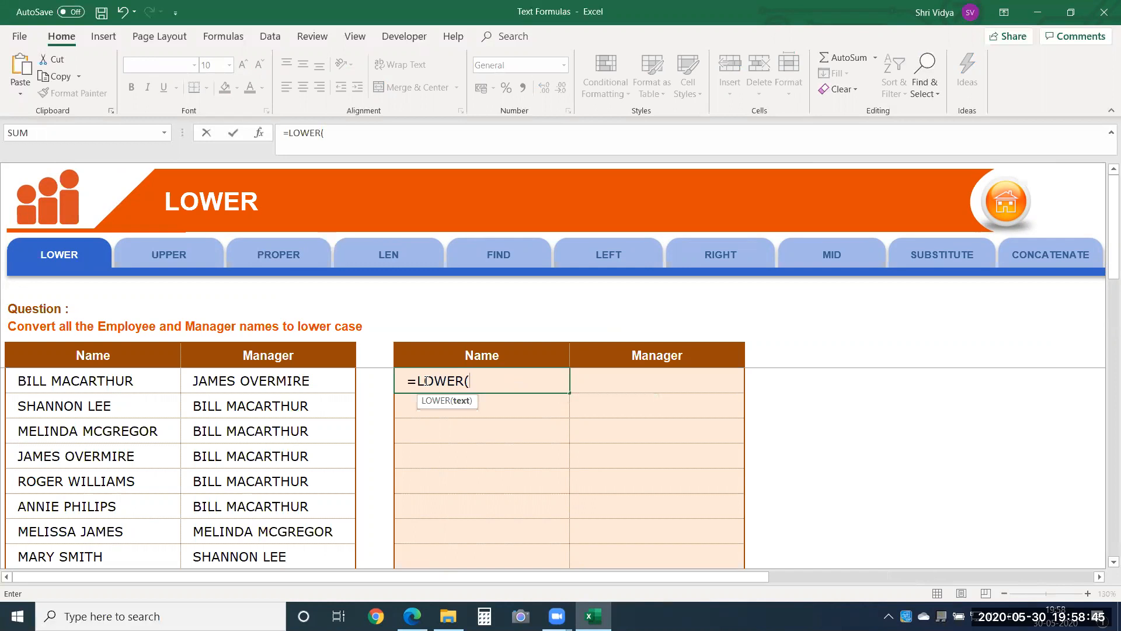
left_click(108, 381)
type(")")
key("Return")
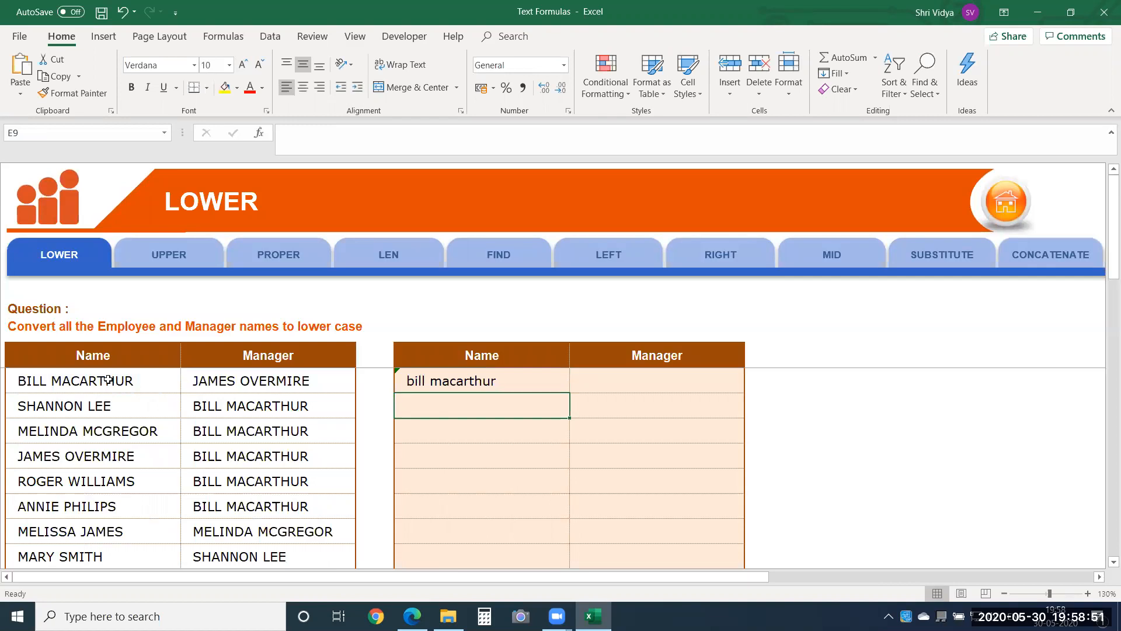
Step: Try the mixed-case text ;slkdjTTUOOasd in source cell B8 to test the LOWER formula, and undo the entry
left_click(115, 378)
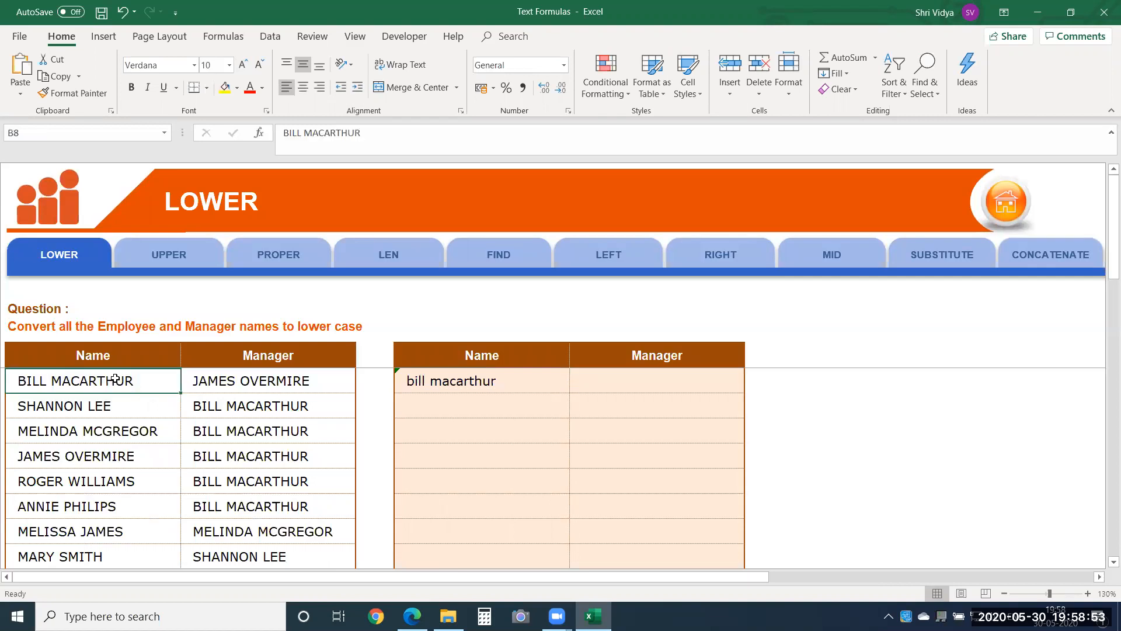
type(";slkdjfpoiasdf")
key("BackSpace")
key("BackSpace")
key("BackSpace")
key("BackSpace")
key("BackSpace")
key("BackSpace")
key("BackSpace")
key("BackSpace")
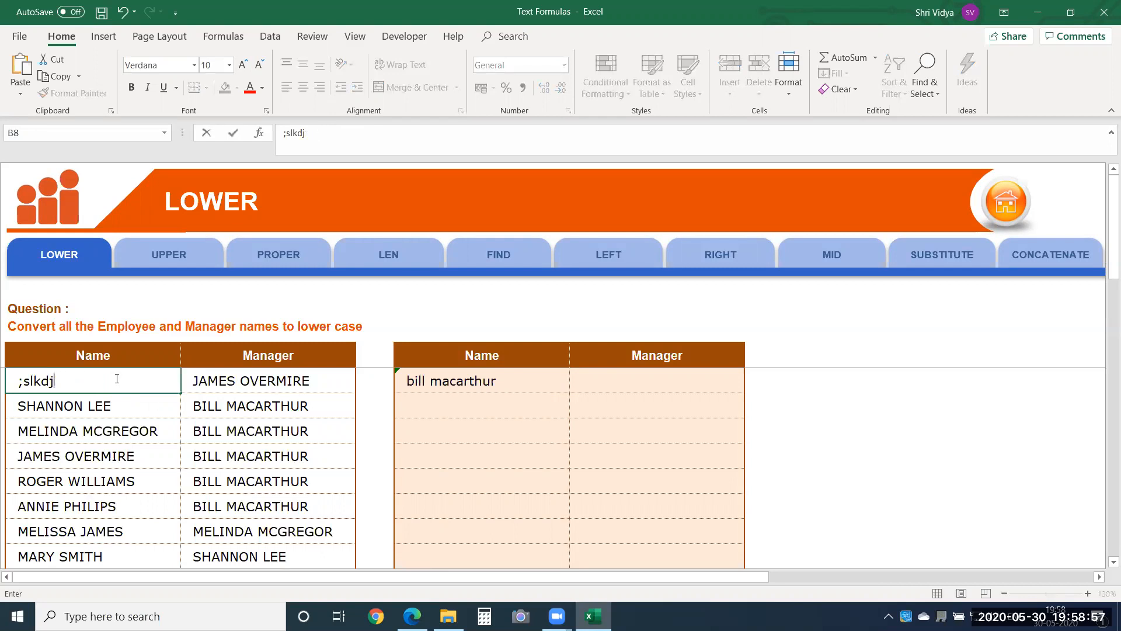
type("TTUOOasd")
key("Return")
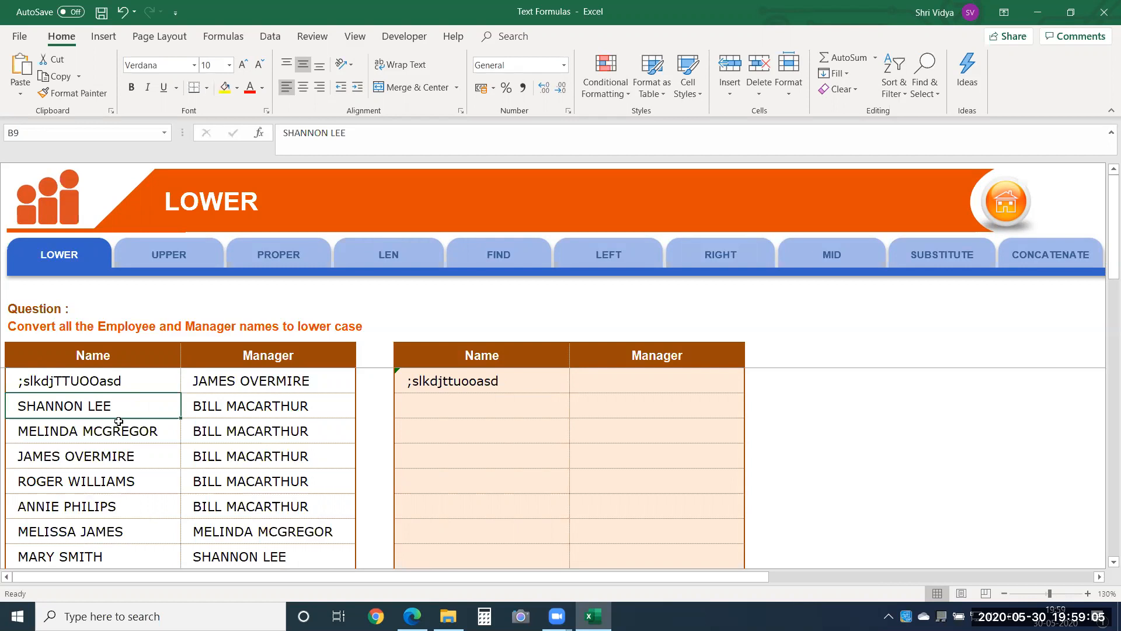
key("ctrl+z")
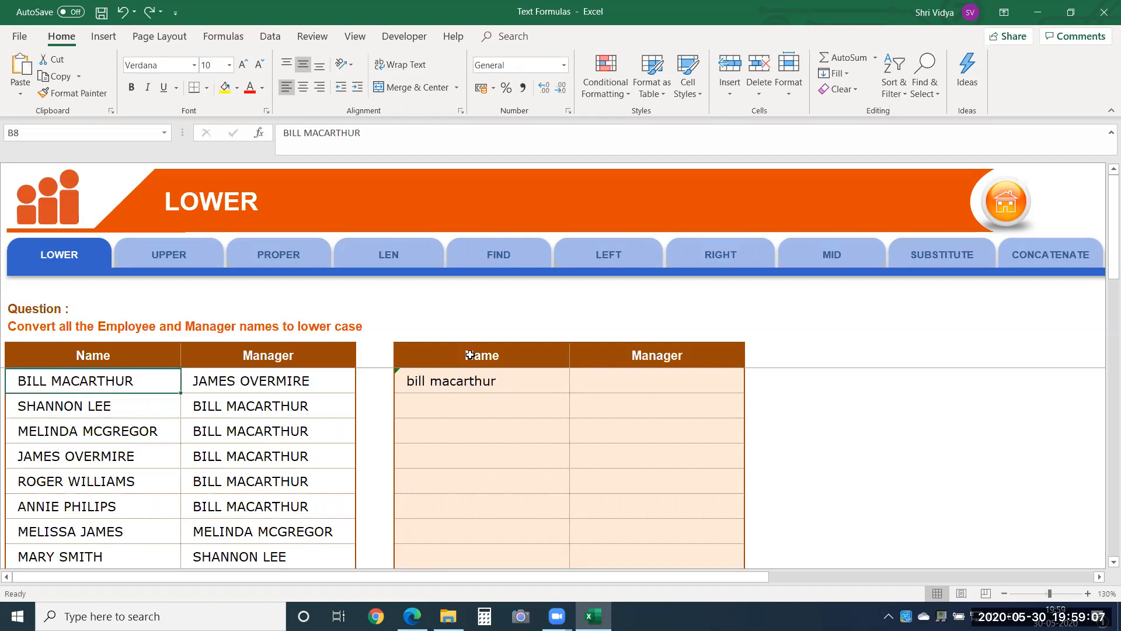
Step: Enter =UPPER(E8) in E9 to convert the lower-case name back to upper case
left_click(465, 382)
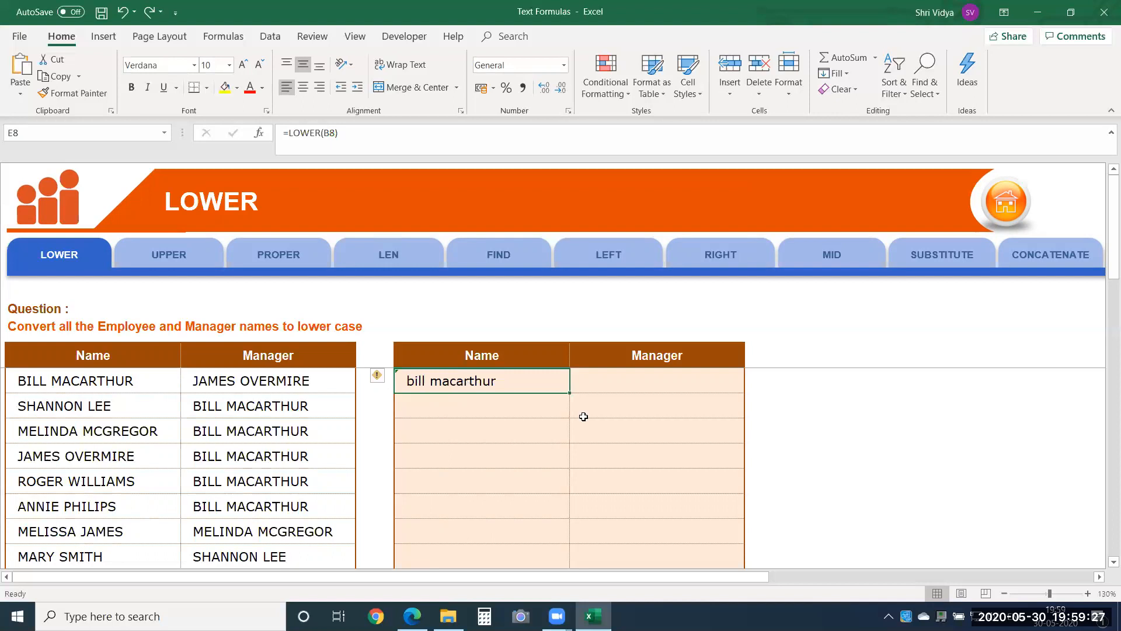
left_click(512, 405)
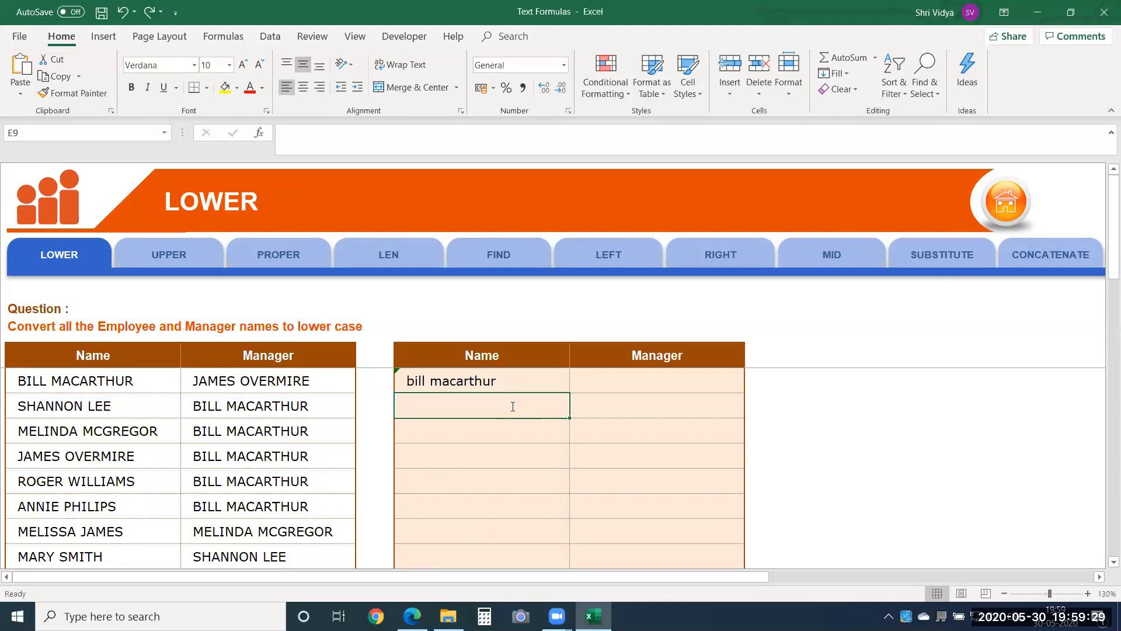
type("=upp")
key("Tab")
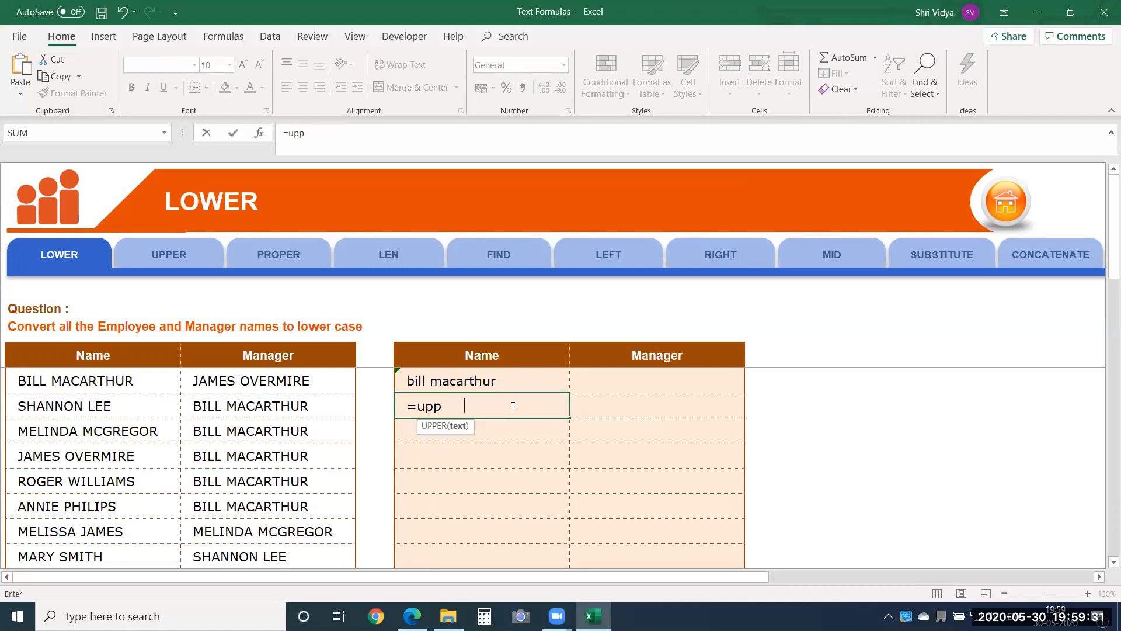
key("Up")
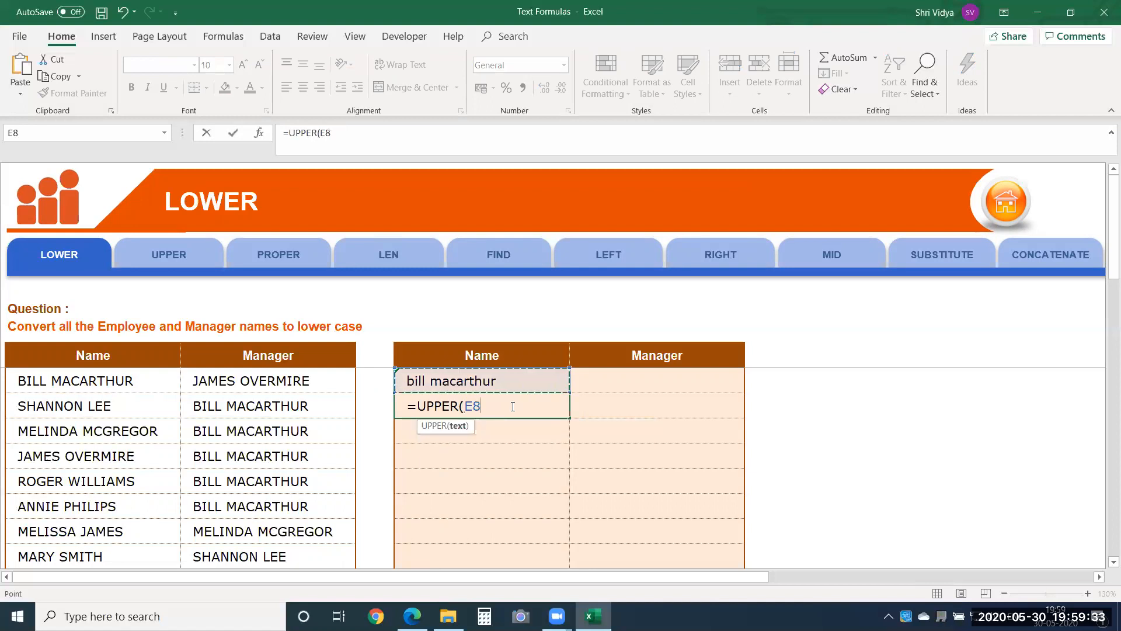
key("Return")
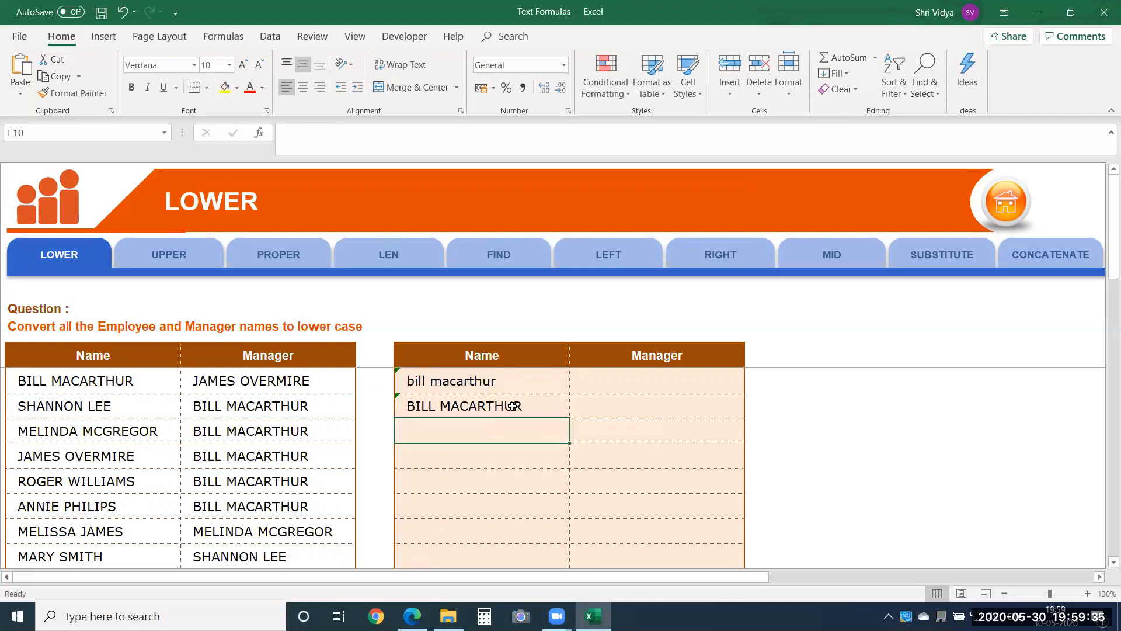
Step: Enter =PROPER(E9) in E10 to convert the upper-case name to proper case
type("=pro")
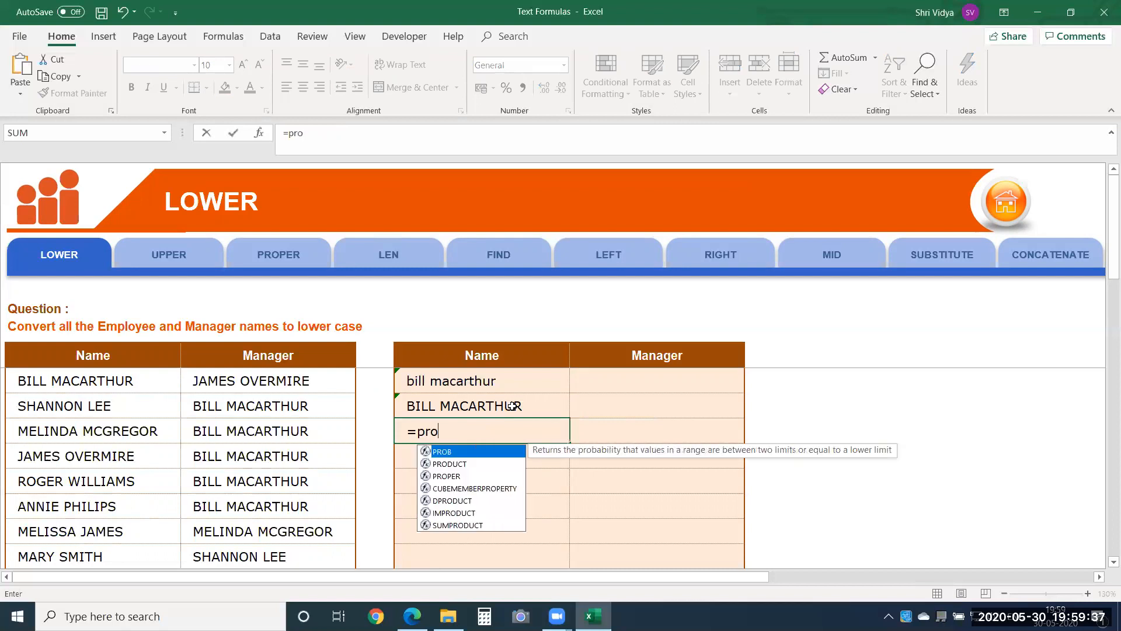
type("p")
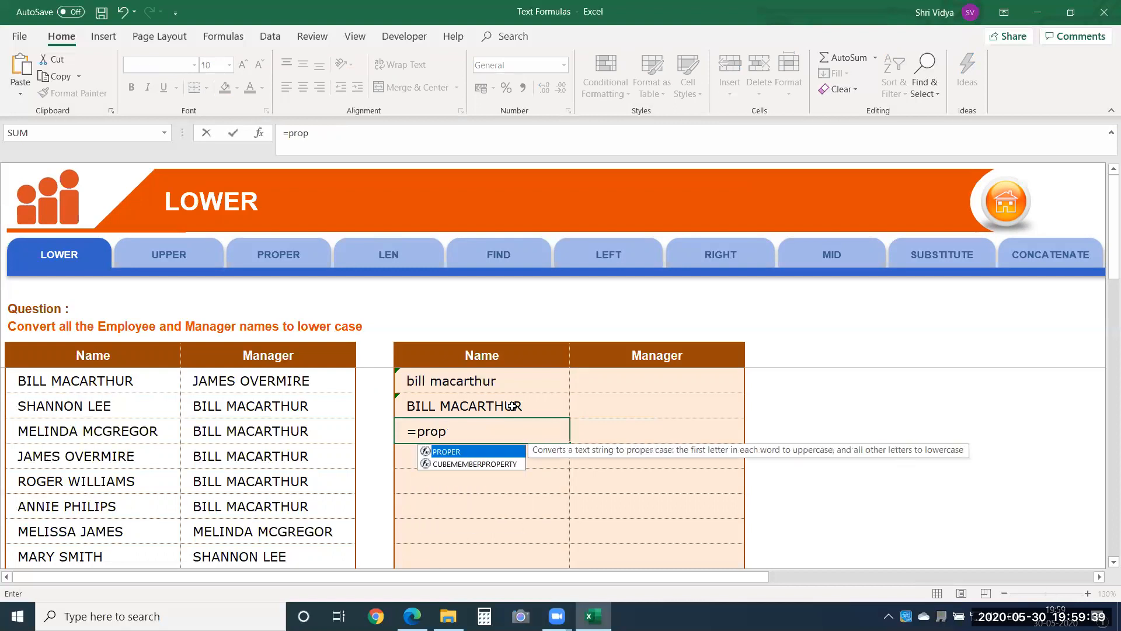
key("Tab")
left_click(512, 405)
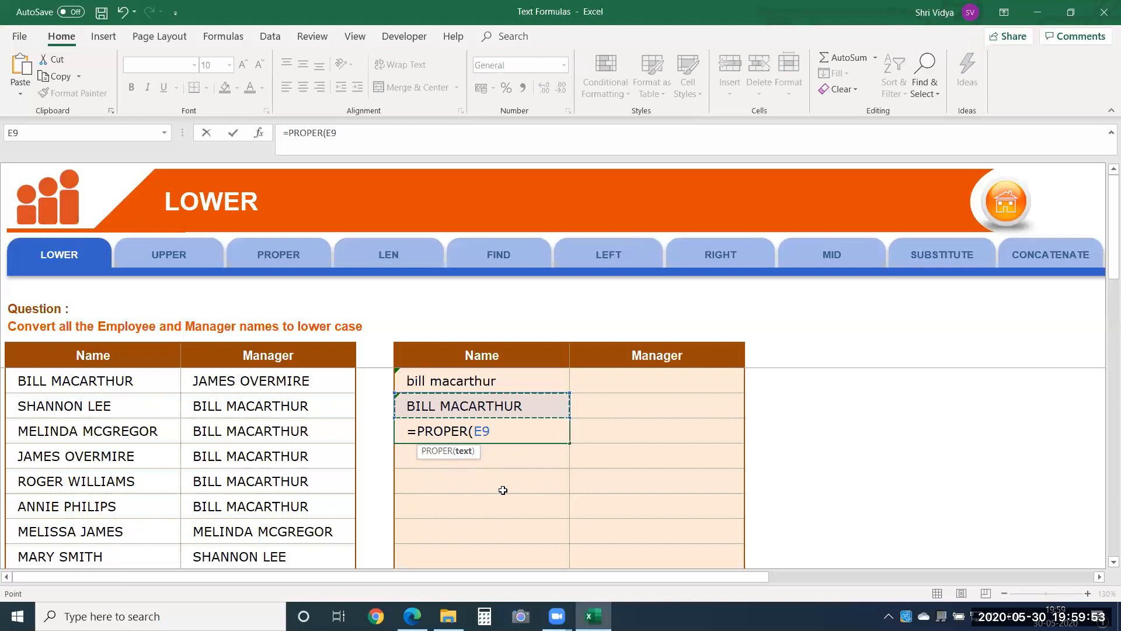
key("Return")
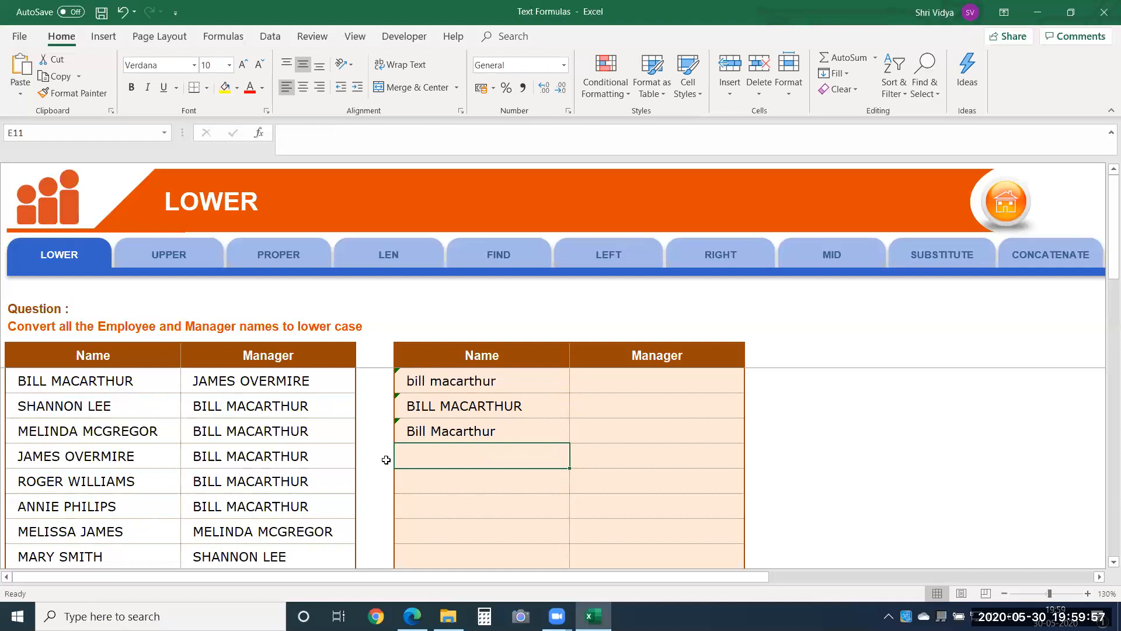
Step: Go to the LEN exercise and select the first Name answer cell, E8
left_click(388, 253)
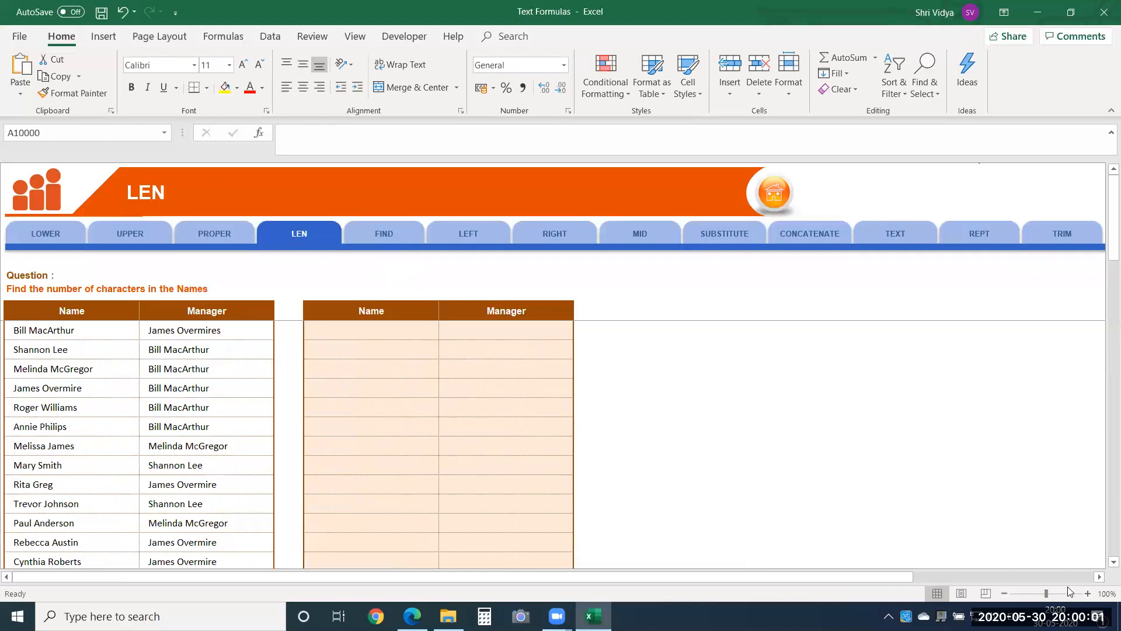
left_click(1088, 594)
left_click(1088, 593)
left_click(1087, 593)
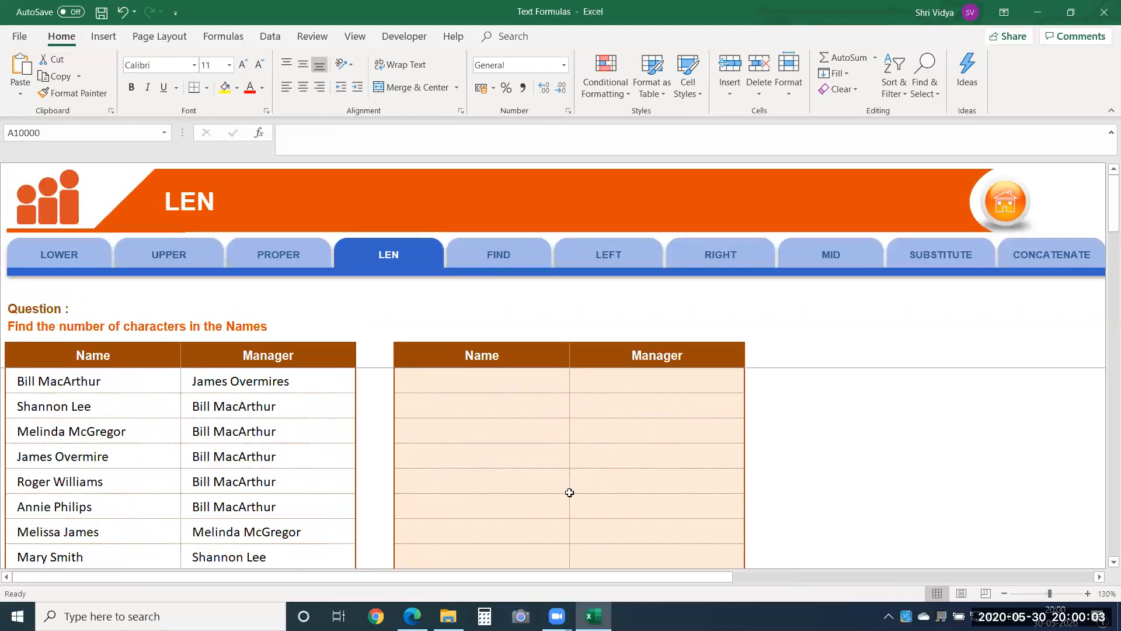
left_click(516, 385)
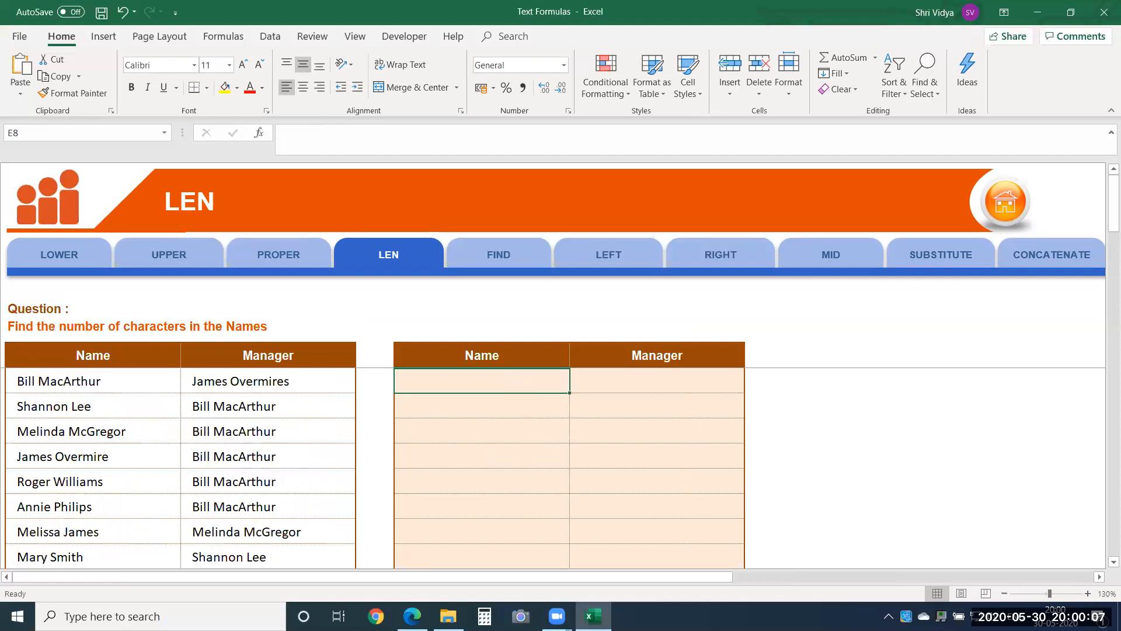
Step: Enter =LEN(B8) in E8 to count the characters of the first name in the Name column
type("=len")
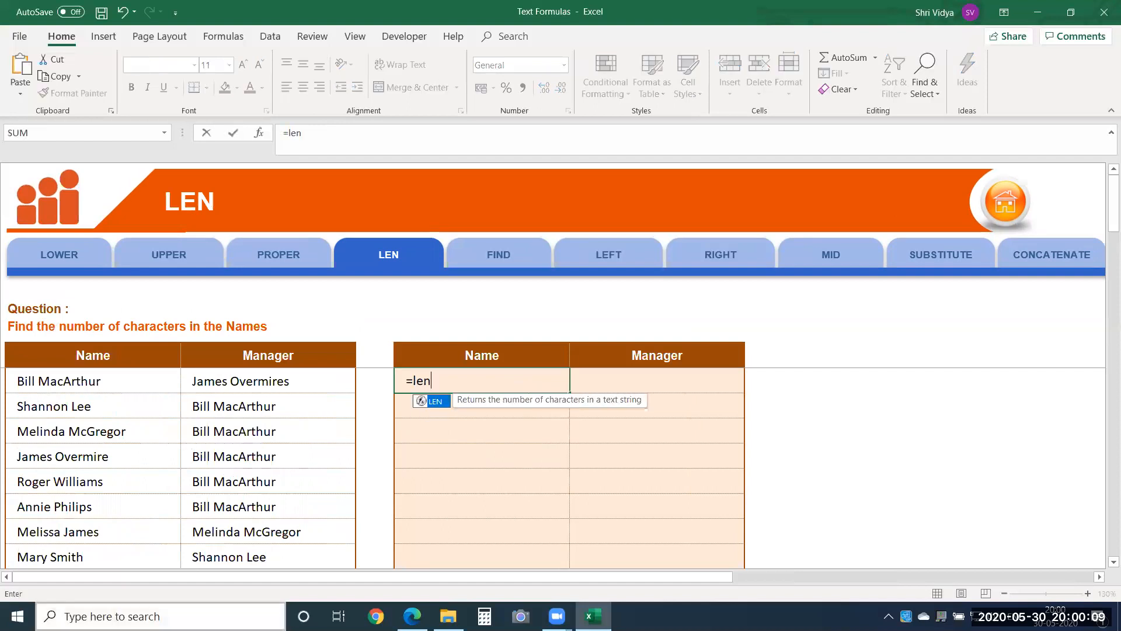
key("Tab")
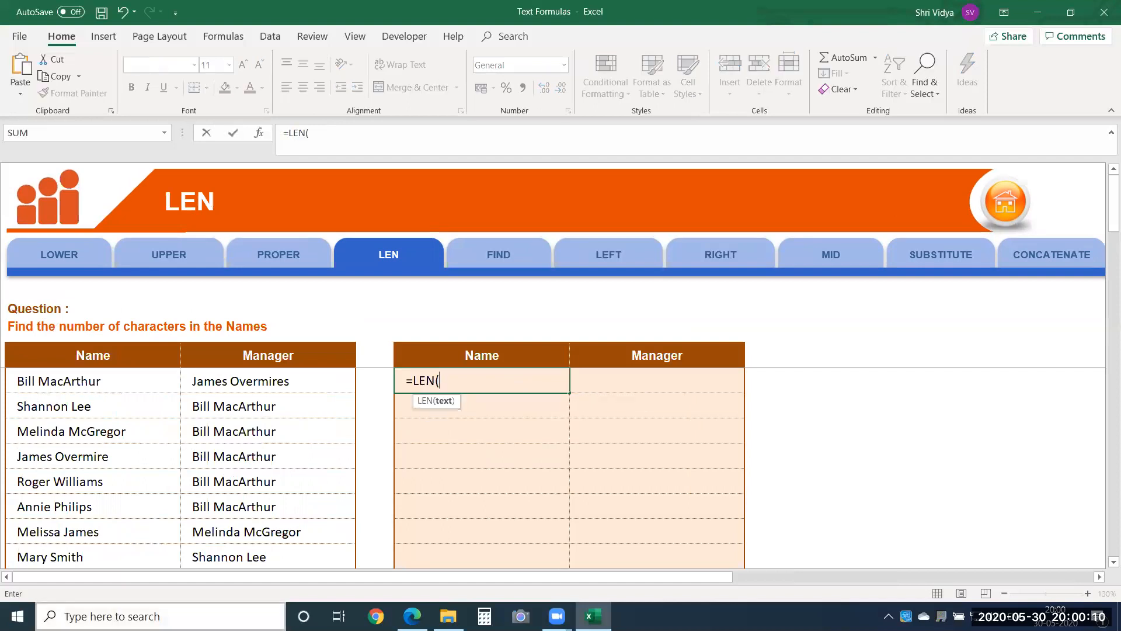
left_click(140, 380)
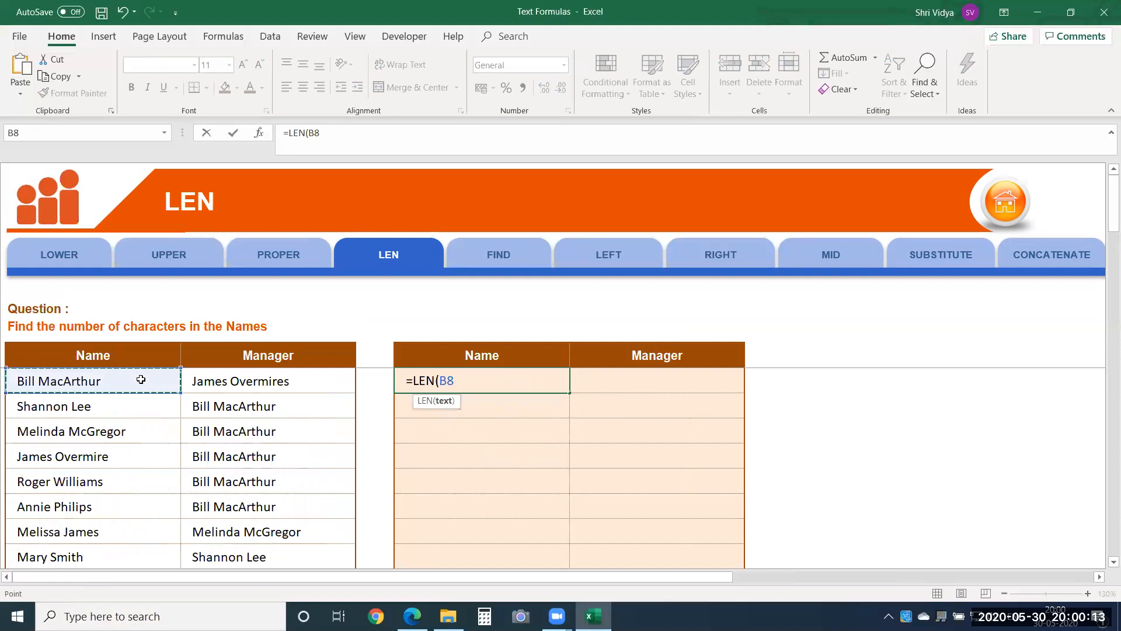
key("Return")
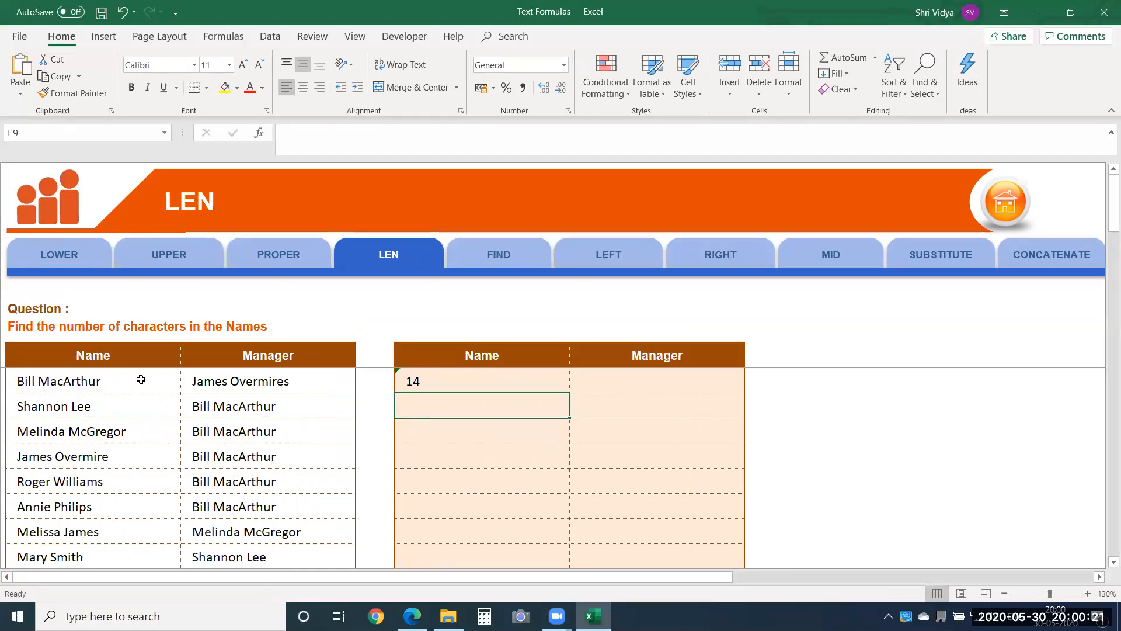
Step: Try a different full name in source cell B8 to test the LEN formula, and undo the entry
left_click(48, 384)
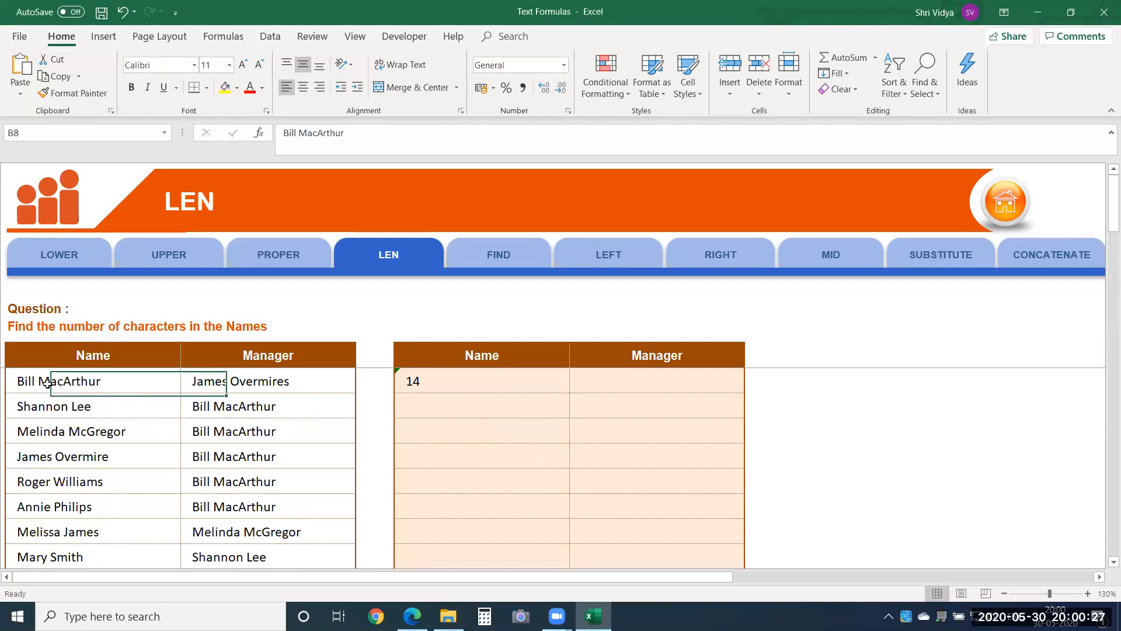
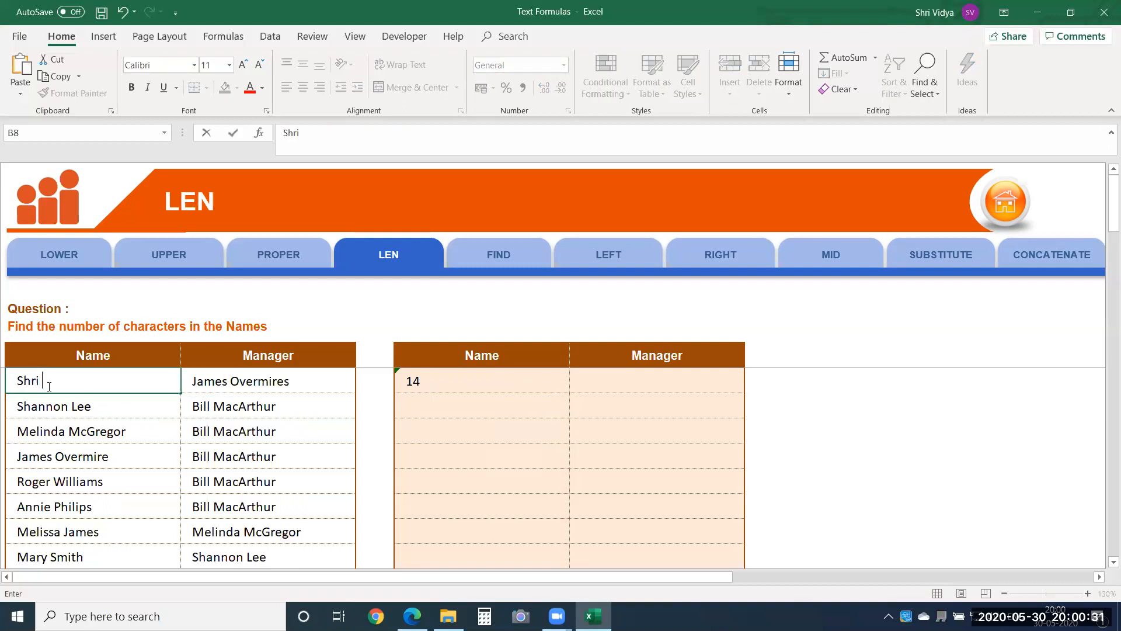
key("Return")
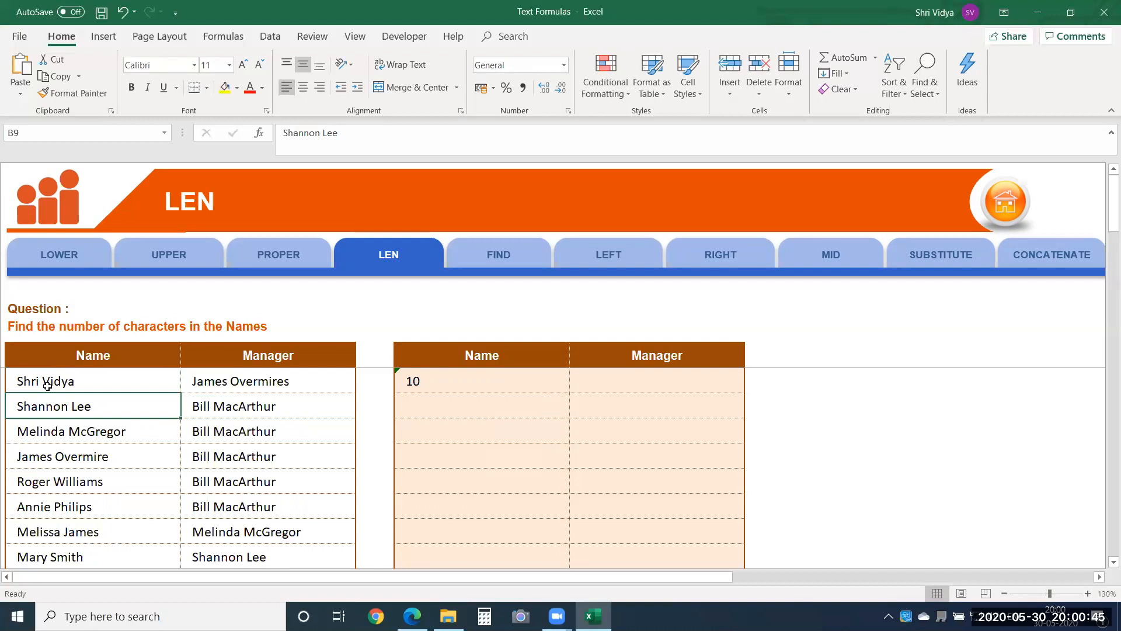
key("ctrl+z")
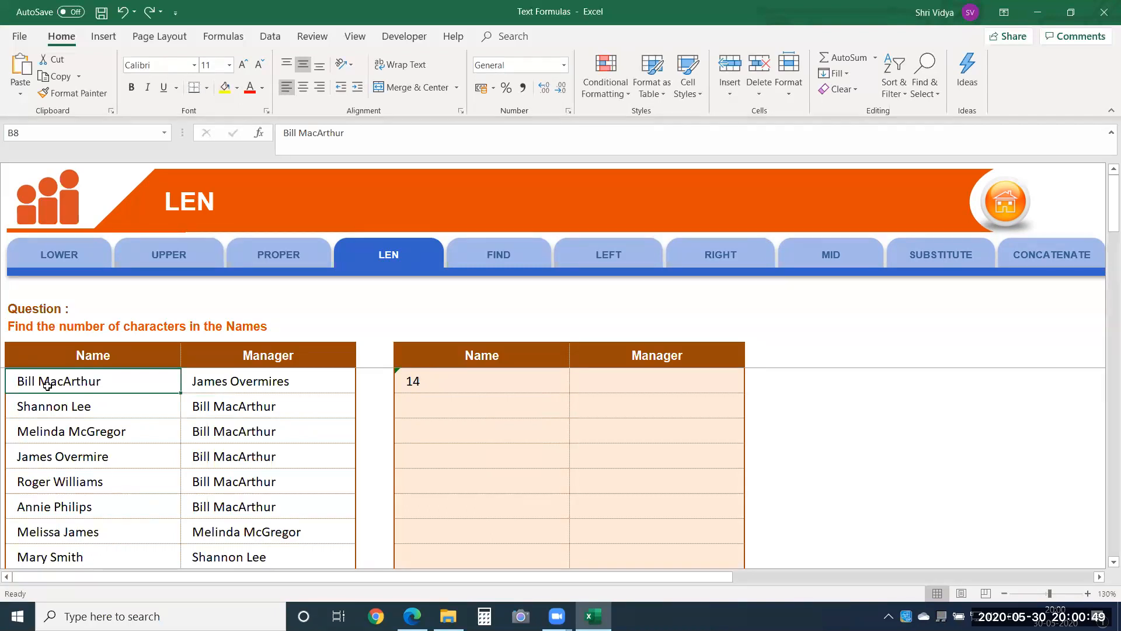
Step: Go to the FIND exercise and select the first answer cell, D8
left_click(495, 261)
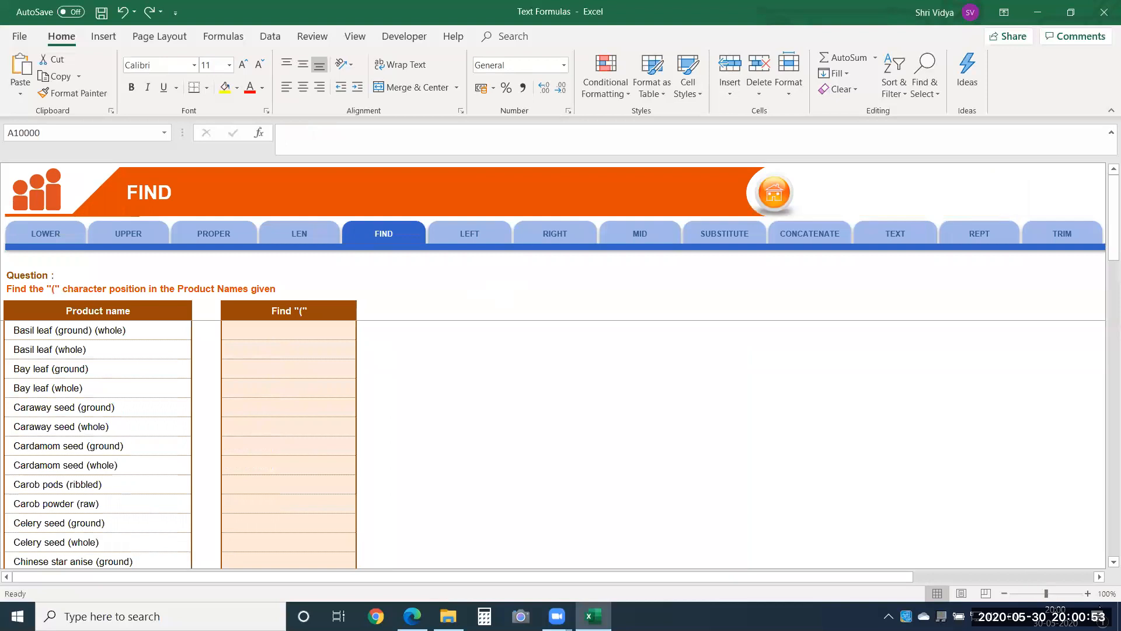
left_click(1087, 593)
left_click(1088, 593)
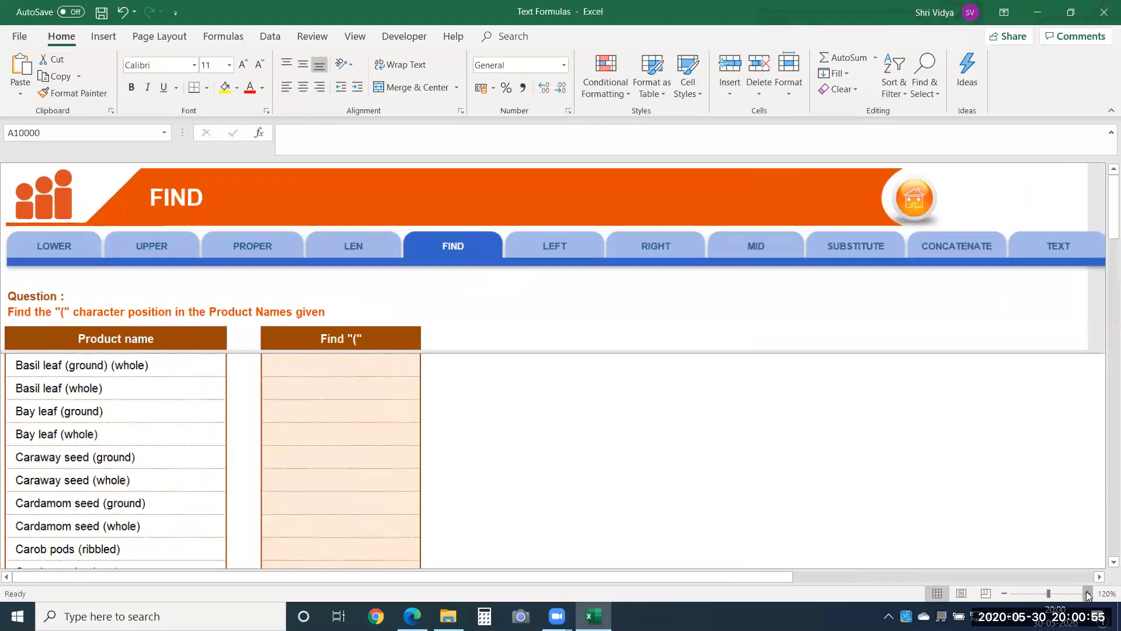
left_click(352, 391)
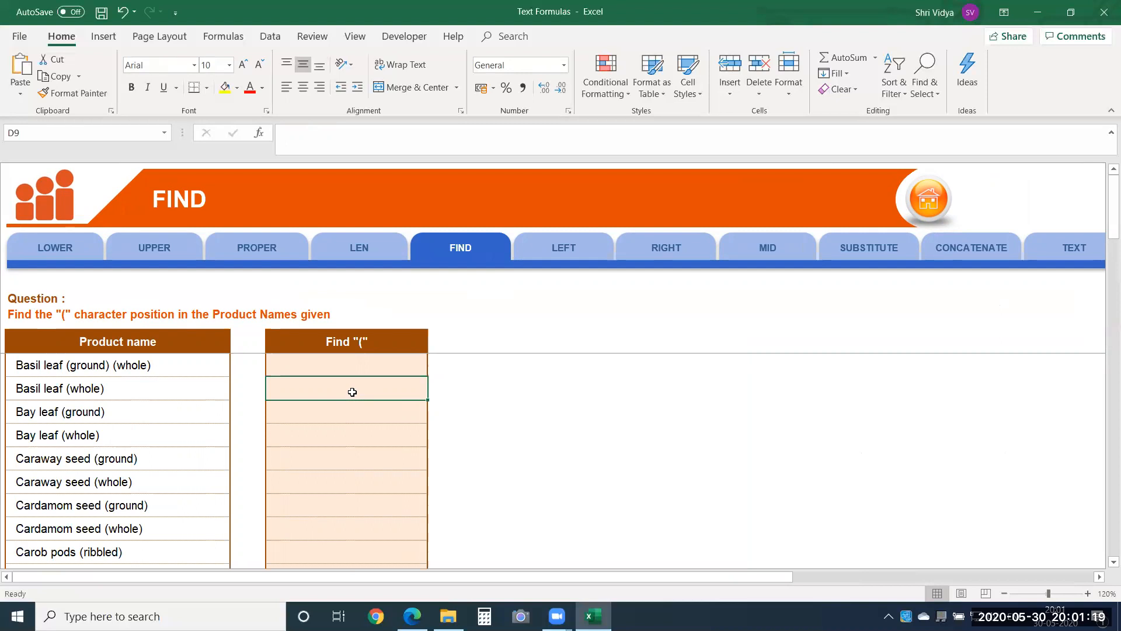
key("Up")
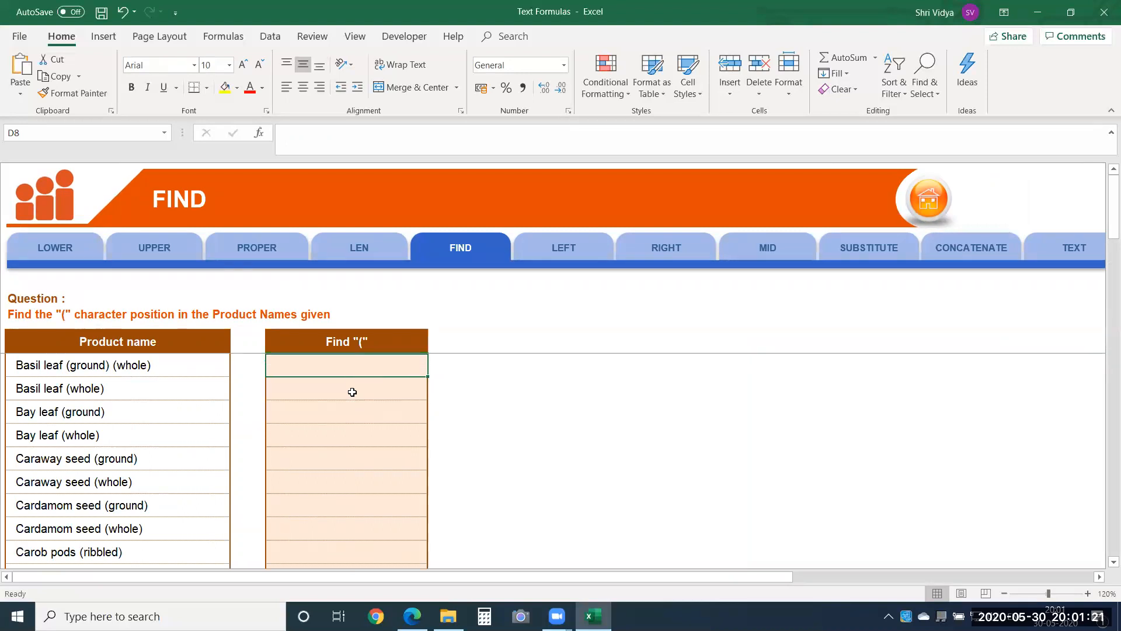
Step: Enter =FIND("i",B8) in D8 to locate the lower-case letter i in the first product name
type("=find")
key("Tab")
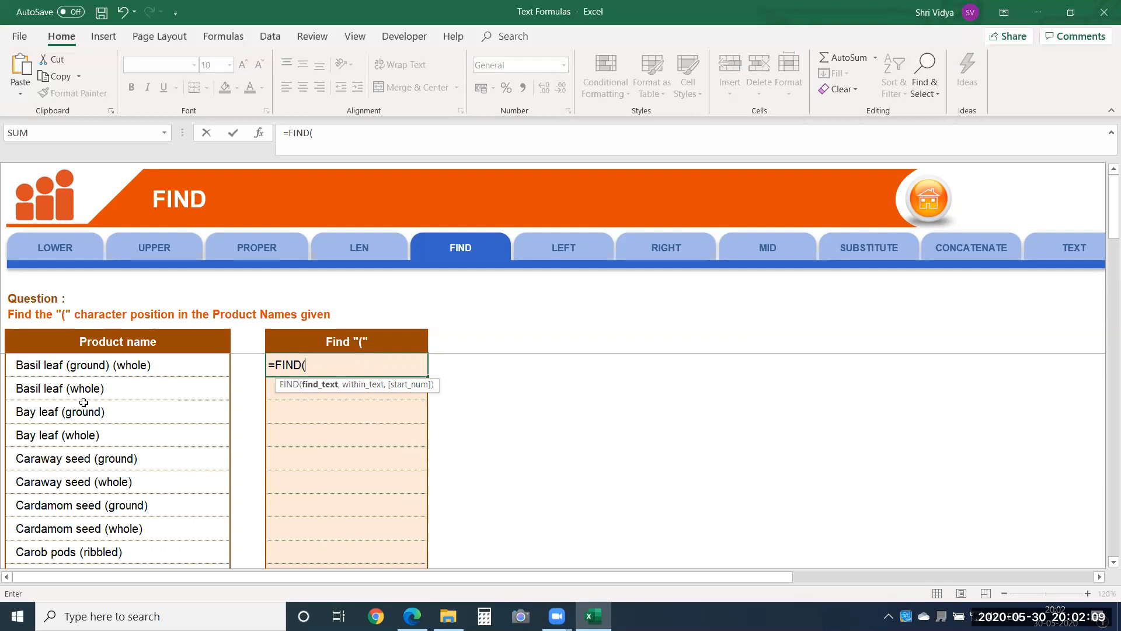
type("\"i\",")
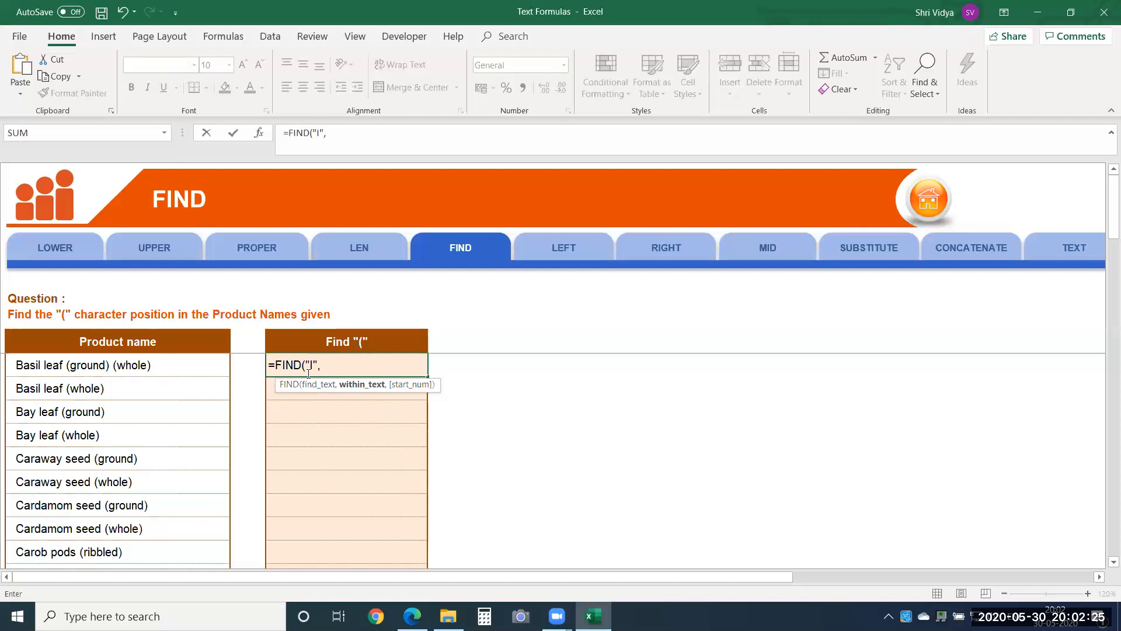
key("BackSpace")
key("BackSpace")
key("BackSpace")
type("i")
type(",")
left_click(156, 362)
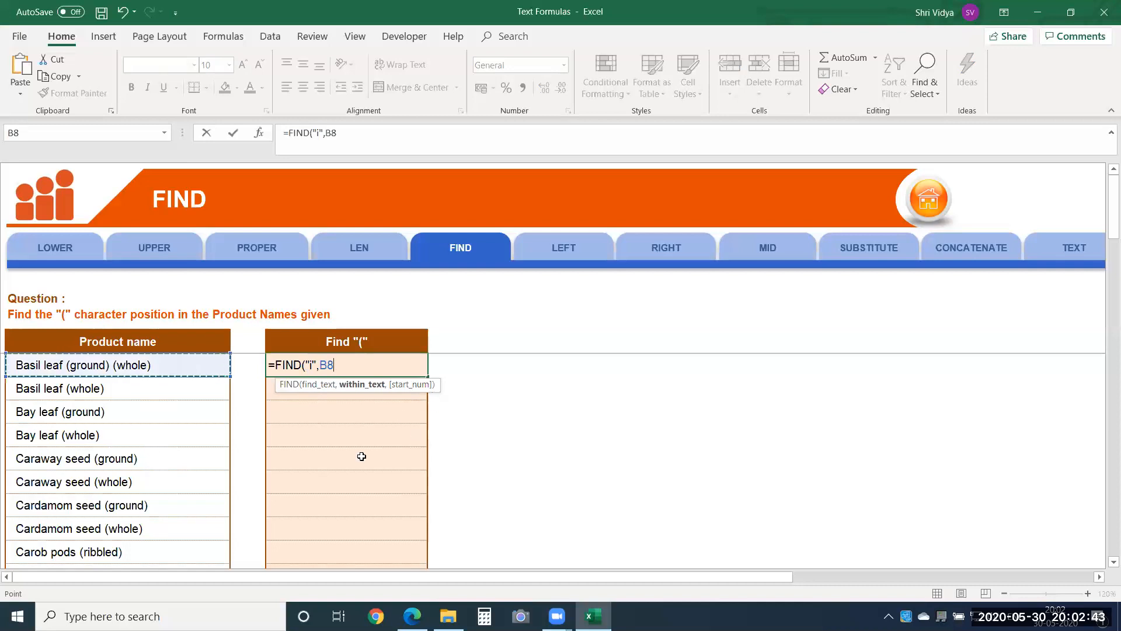
key("Return")
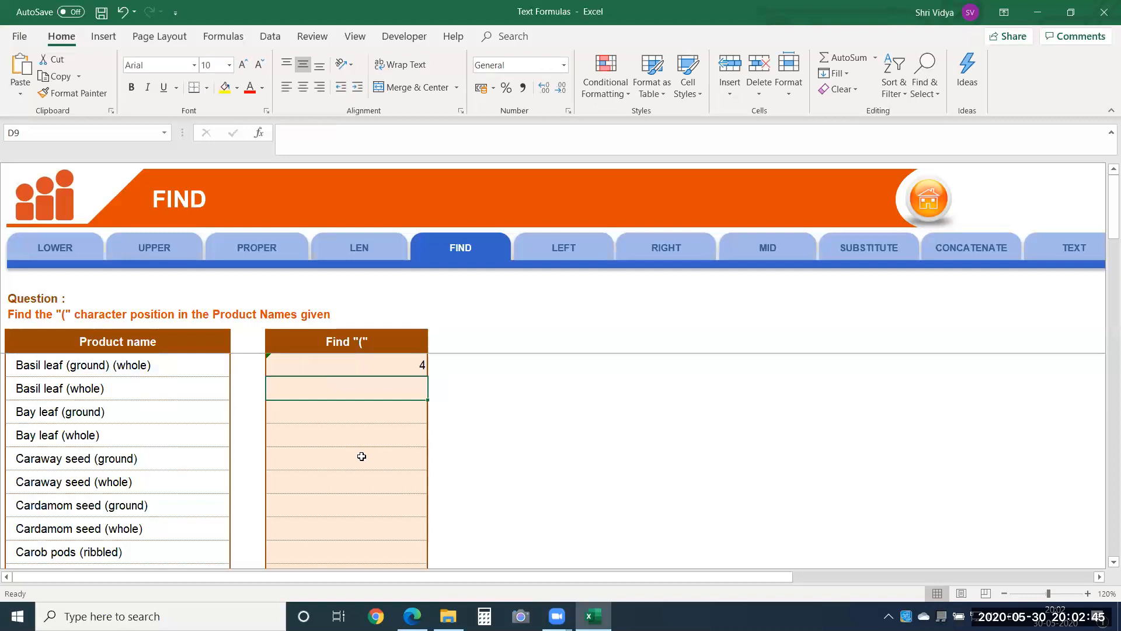
Step: Change the searched character in the D8 formula to an opening bracket, giving =FIND("(",B8)
left_click(408, 363)
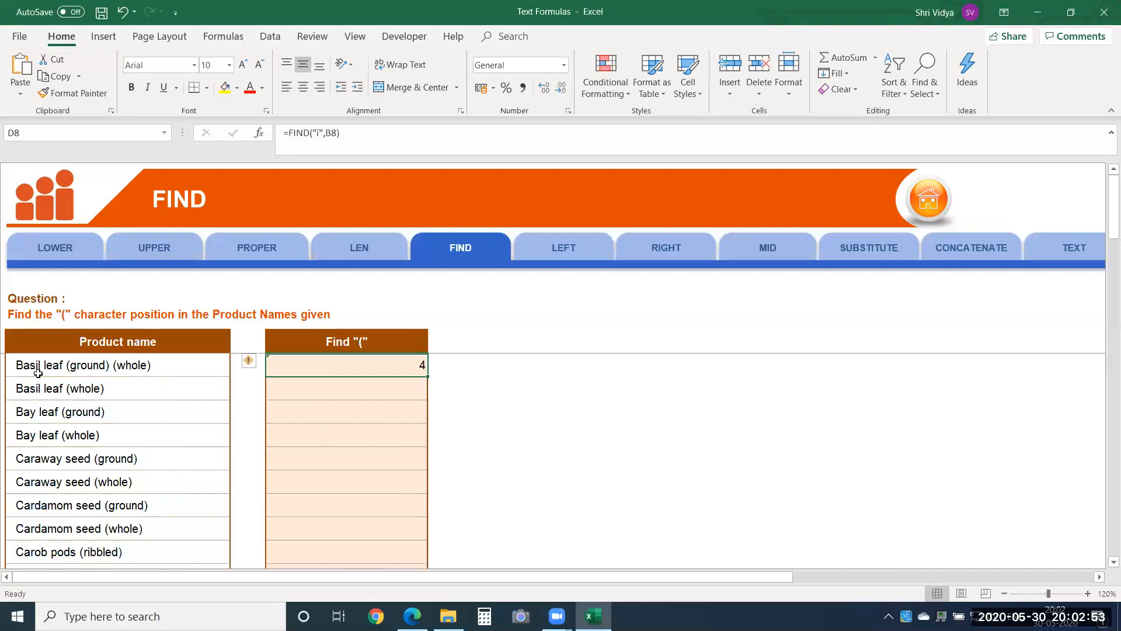
double_click(329, 363)
left_click(313, 363)
key("BackSpace")
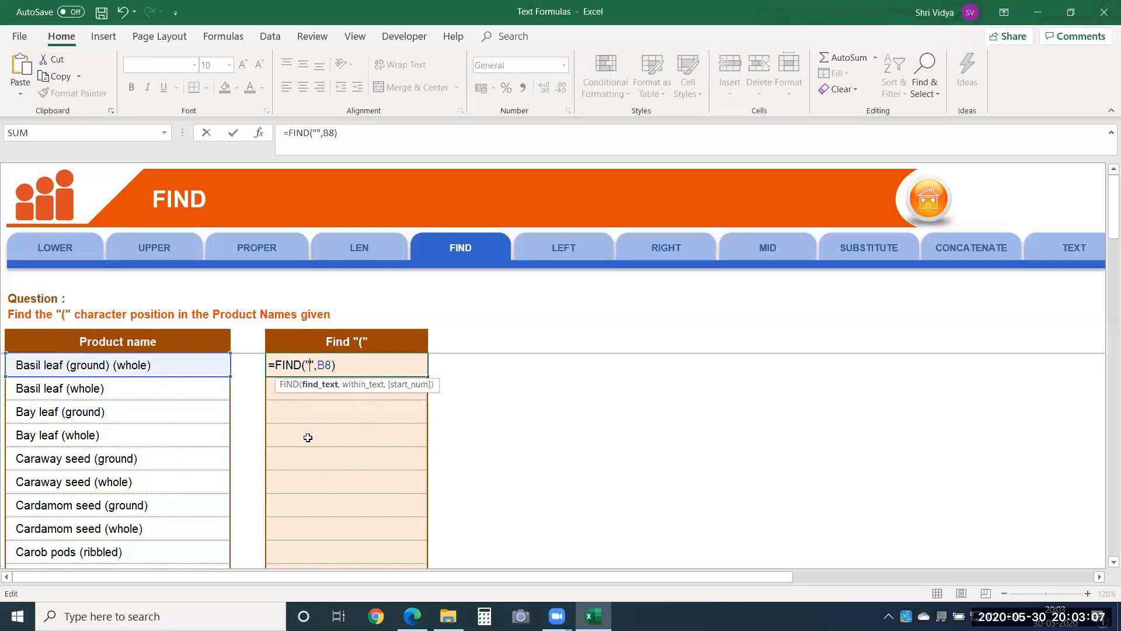
type("(")
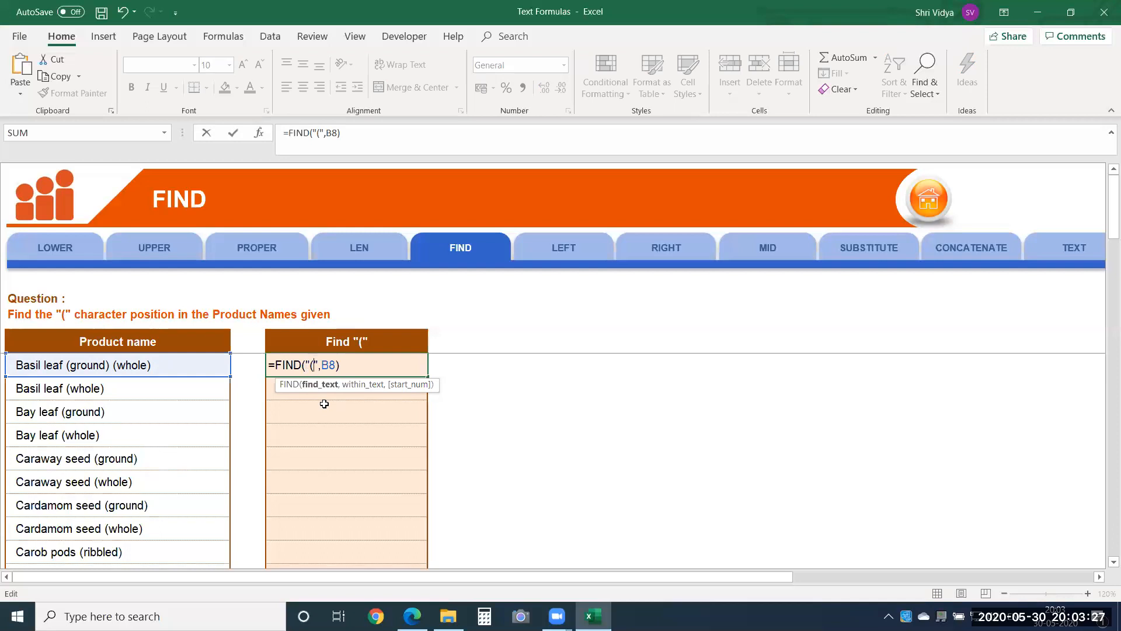
key("Return")
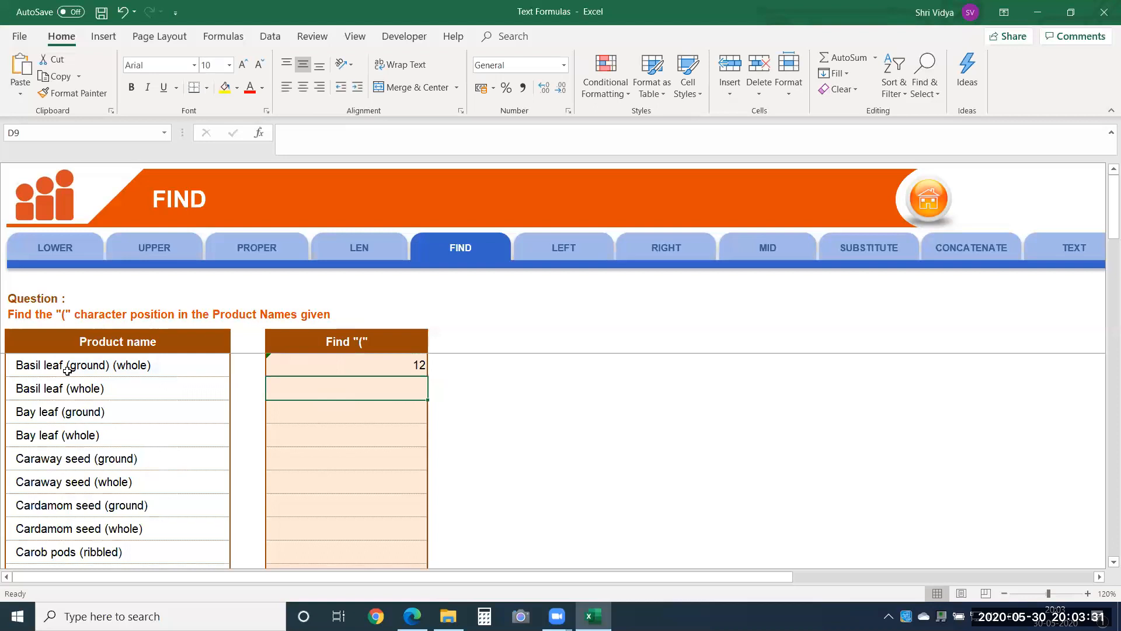
Step: Change the searched character in the D8 FIND formula to a lower-case letter l
double_click(407, 370)
left_click(314, 365)
key("BackSpace")
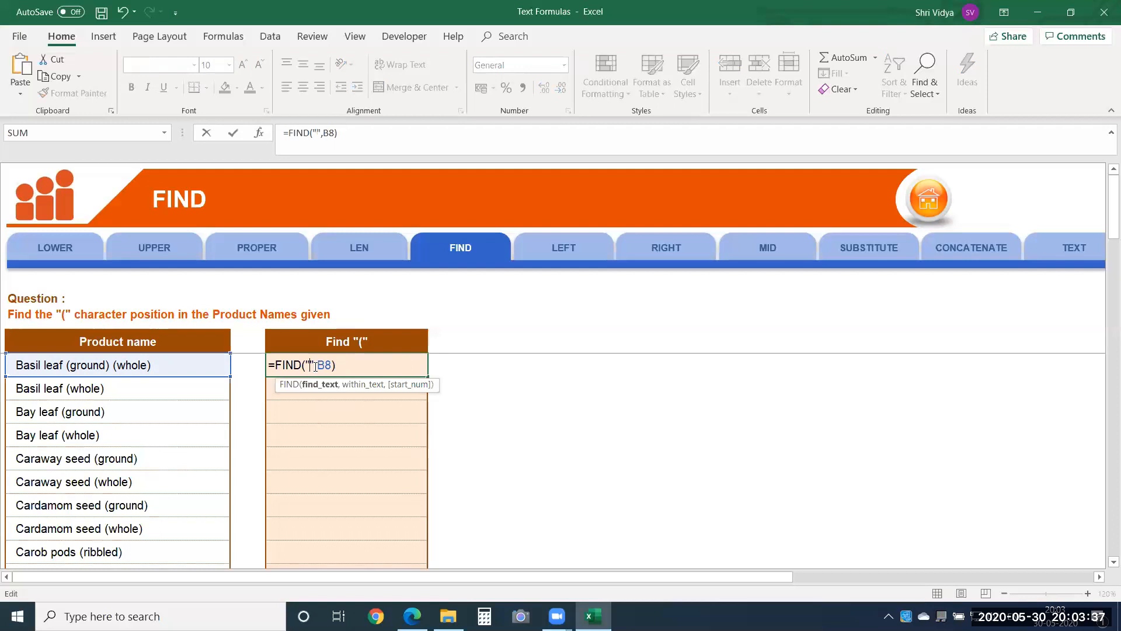
type("I")
key("Return")
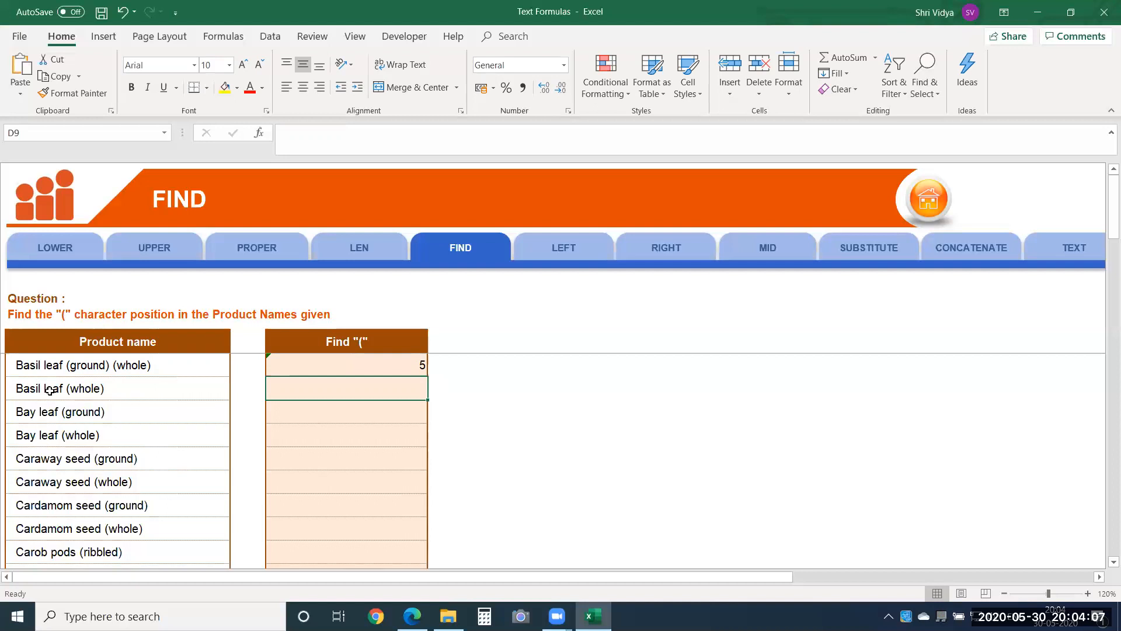
Step: Add a start number of 6 as the third argument of the FIND formula in D8
left_click(289, 362)
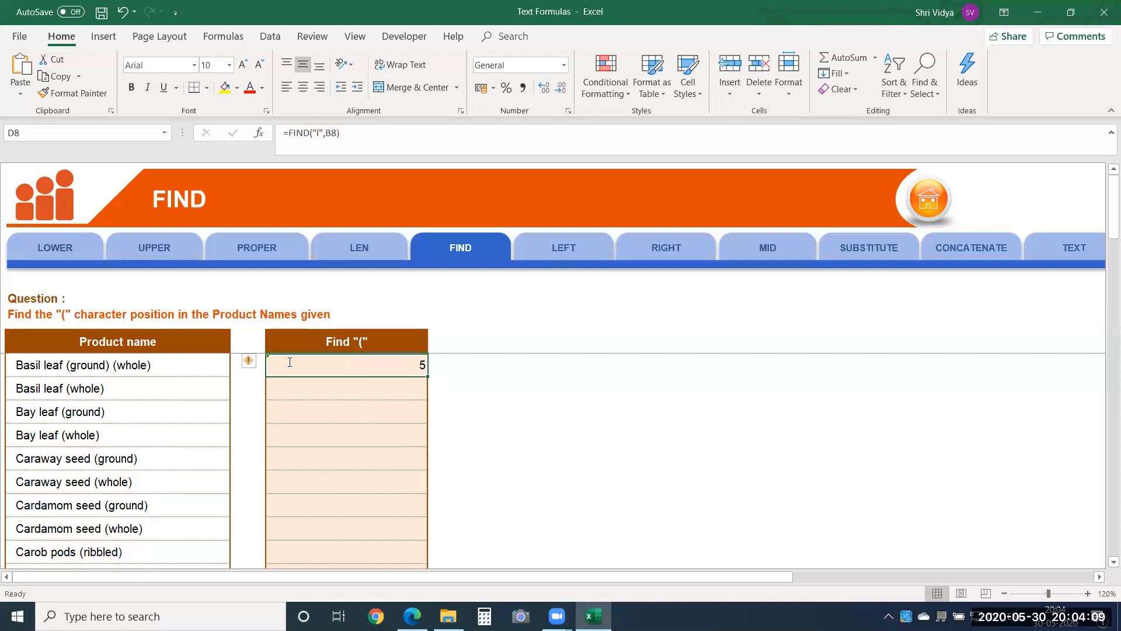
double_click(289, 362)
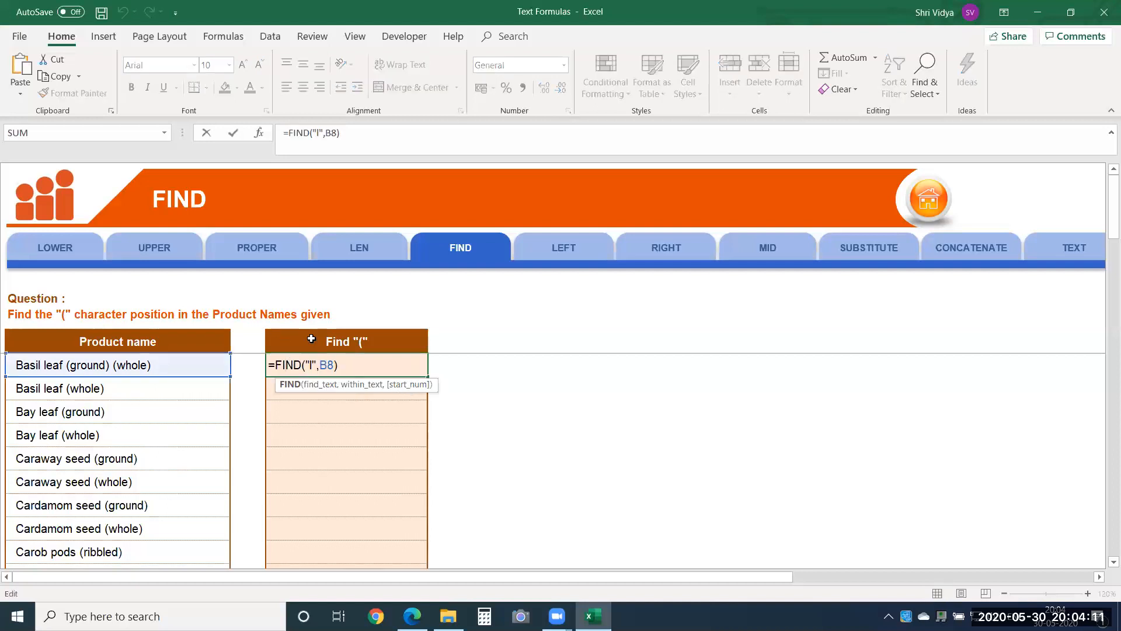
left_click(336, 365)
type(",")
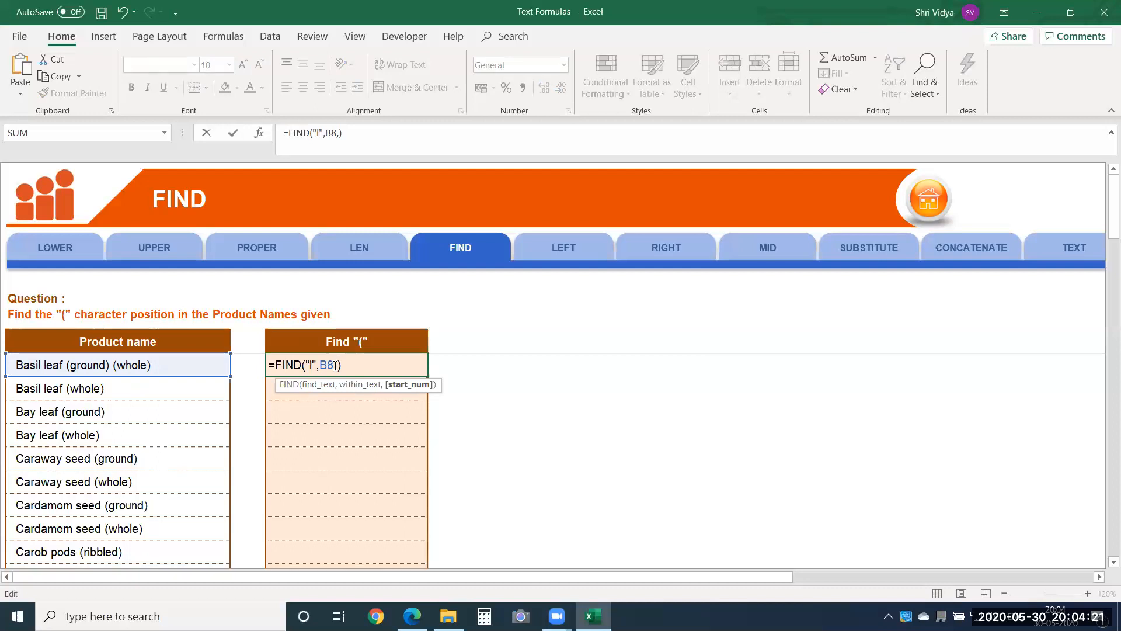
type("6")
key("Return")
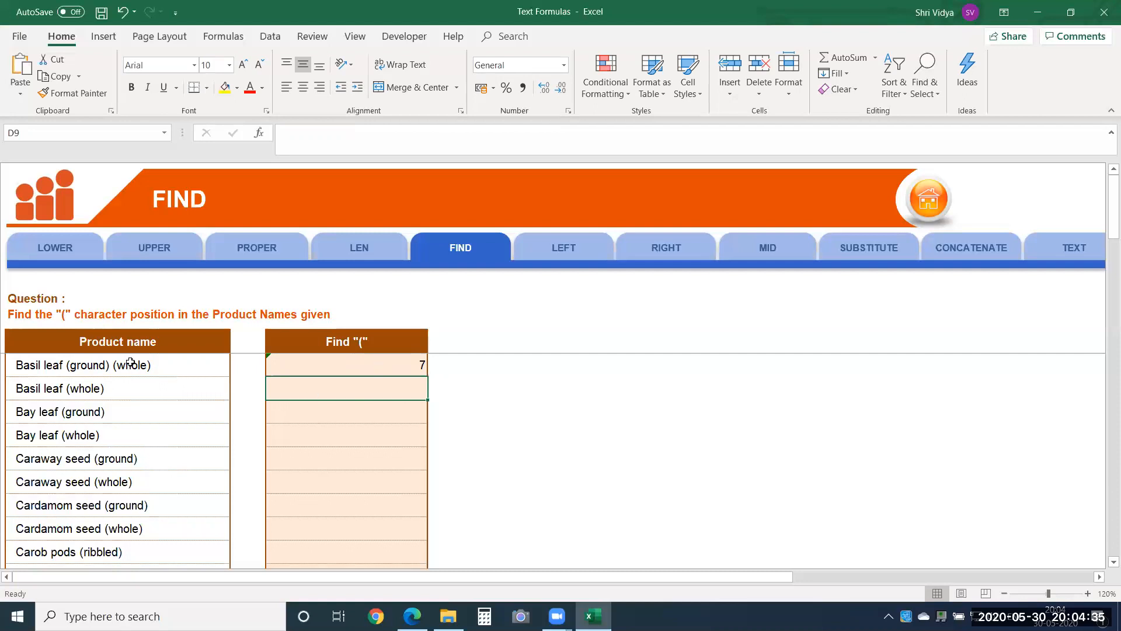
Step: Change the start number in the D8 FIND formula to 8
double_click(334, 366)
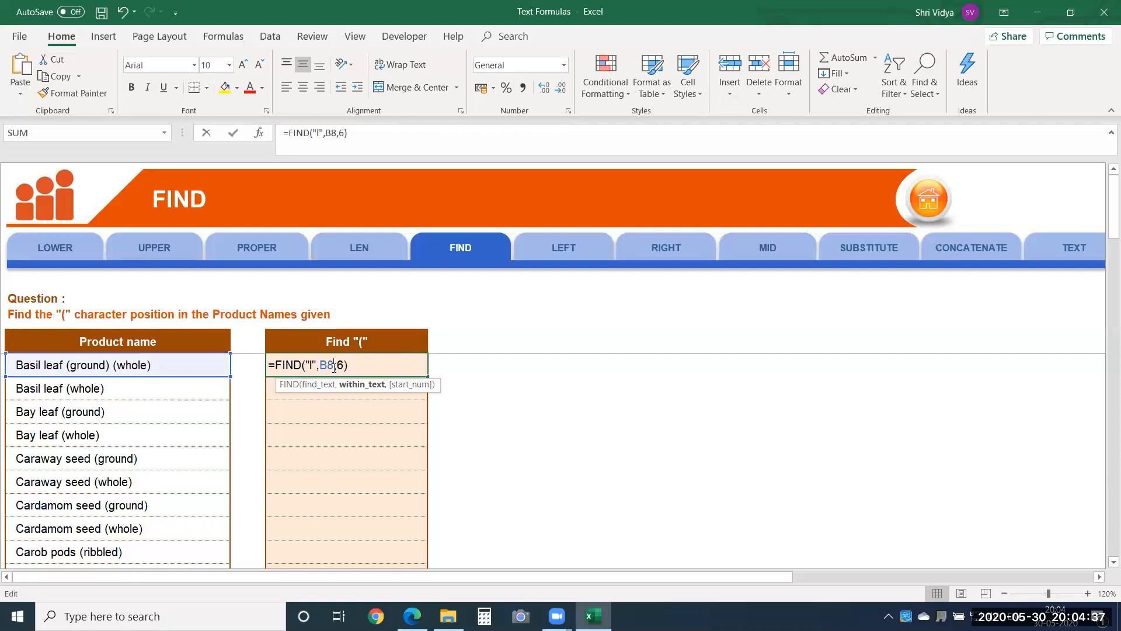
double_click(341, 365)
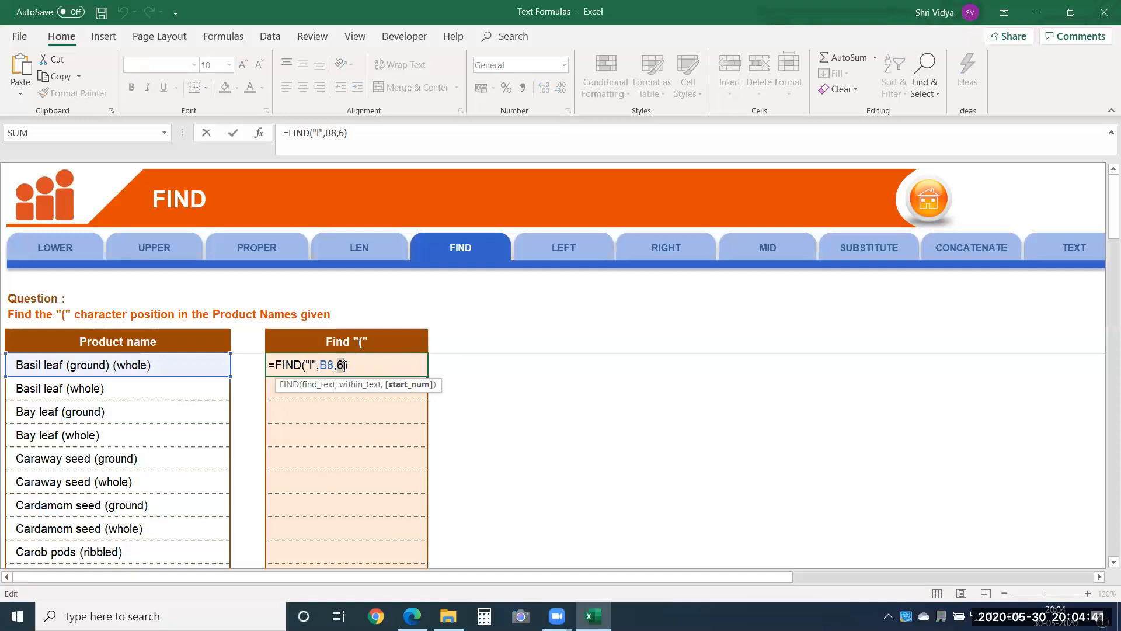
type("8")
key("Return")
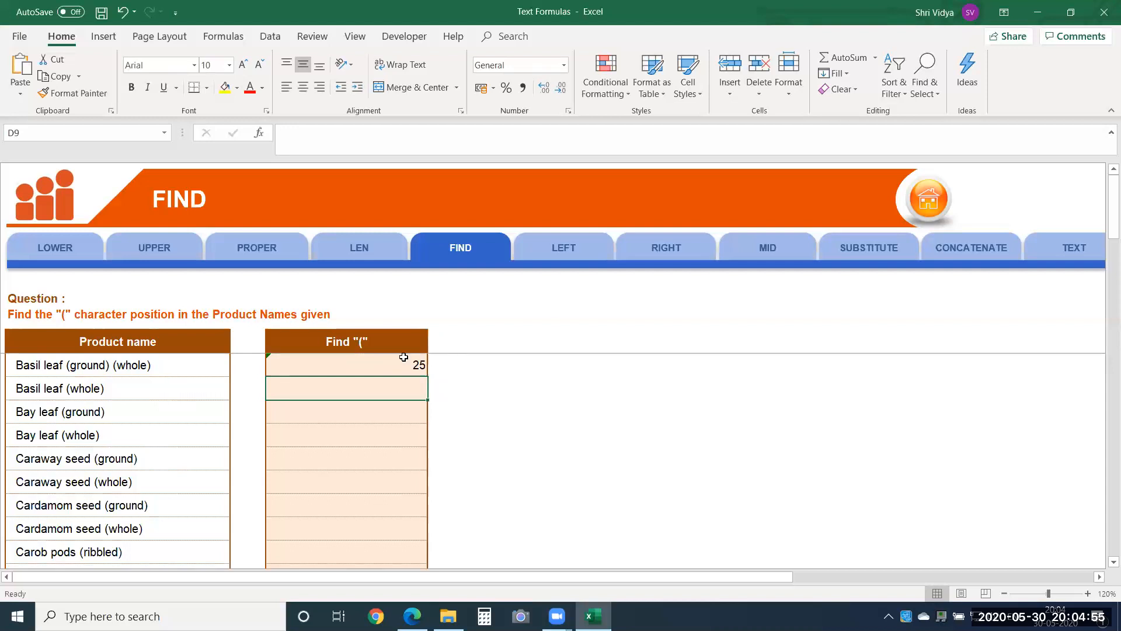
left_click(351, 368)
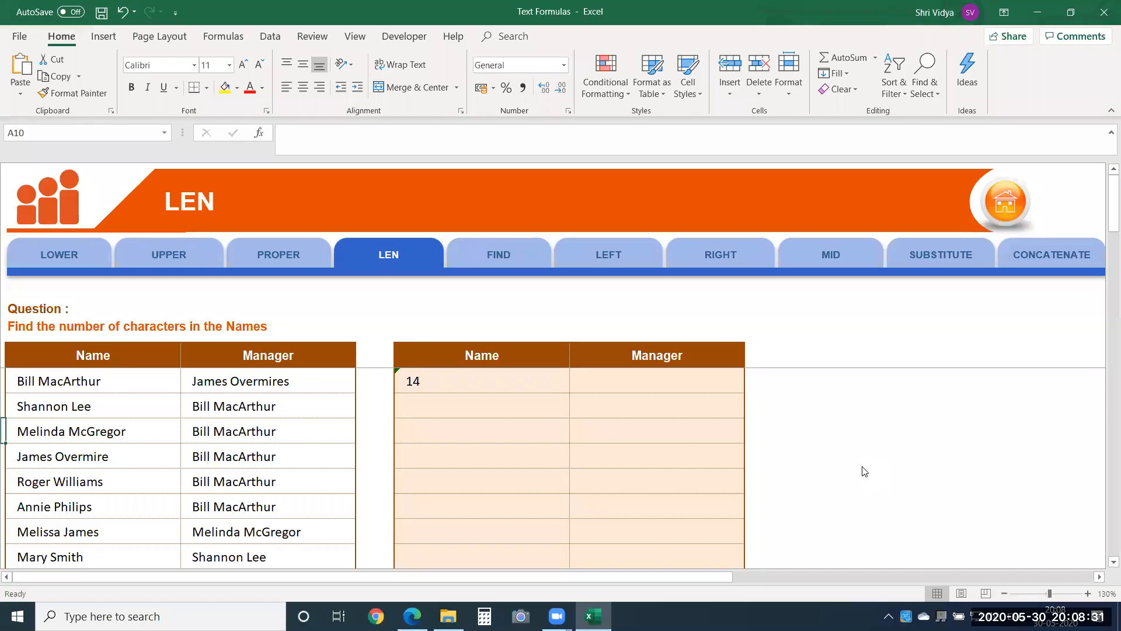
Step: Go to the LEFT exercise on finding the employees' first names
left_click(603, 259)
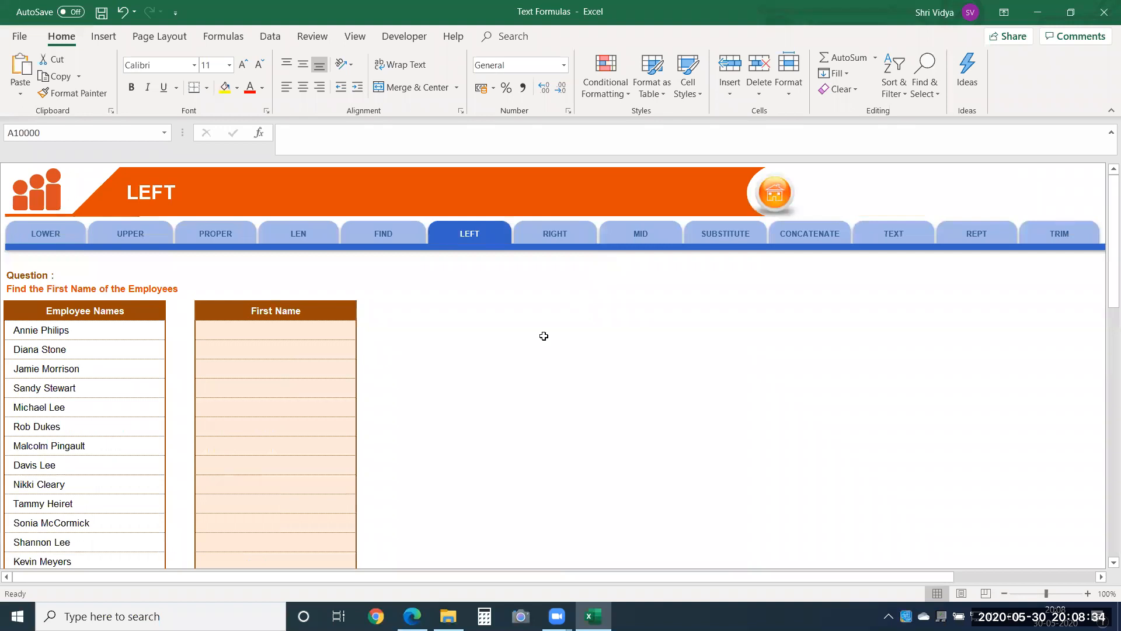
left_click(1087, 593)
left_click(1087, 593)
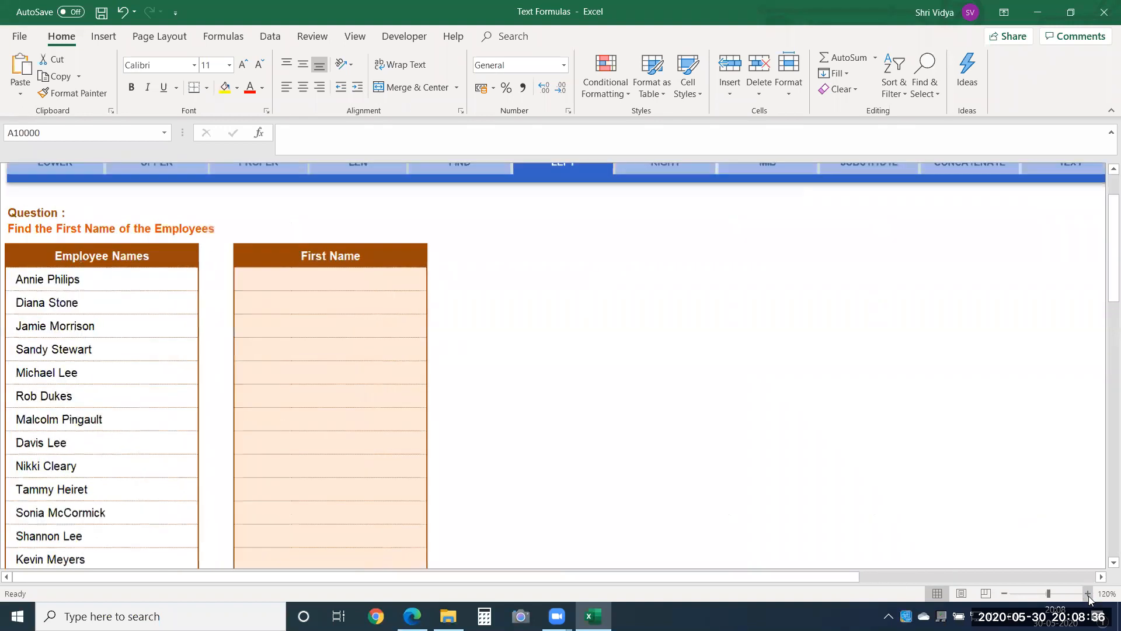
left_click(1087, 593)
left_click_drag(1103, 266, 1103, 221)
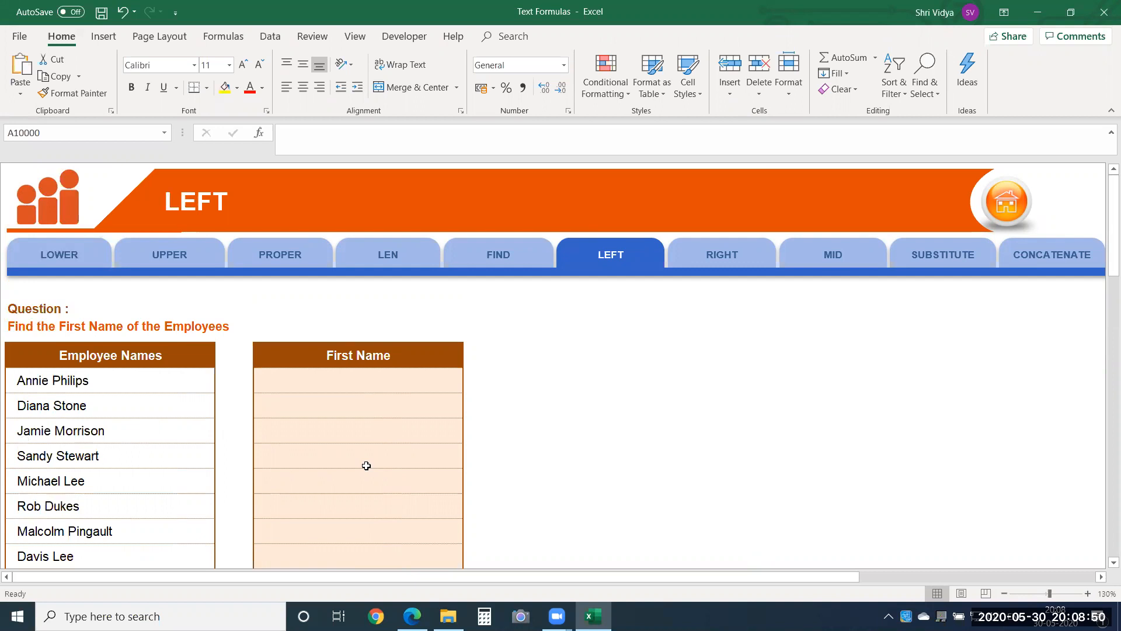
Step: Enter a LEFT formula in D8 that returns the first 5 characters of the employee name in B8
left_click(371, 384)
type("=")
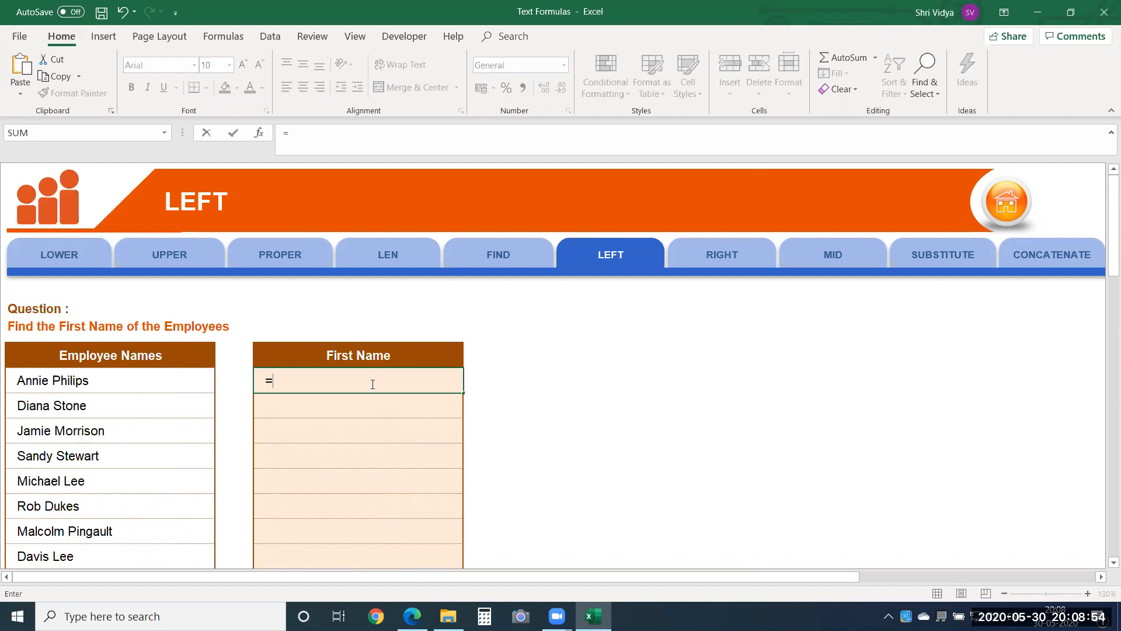
type("left")
key("Tab")
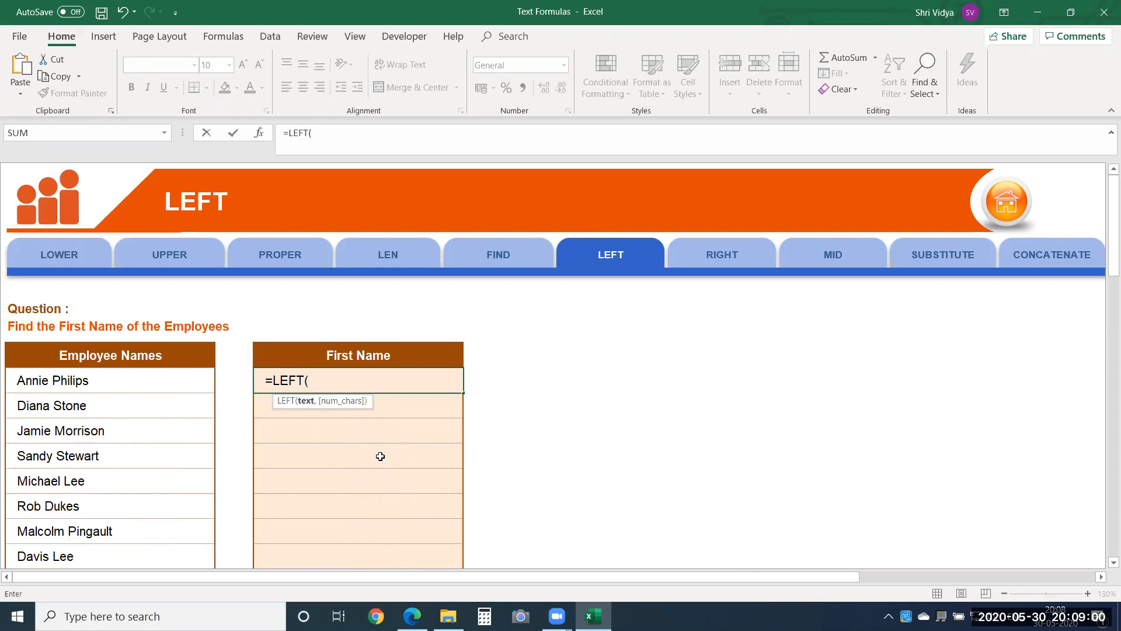
left_click(83, 383)
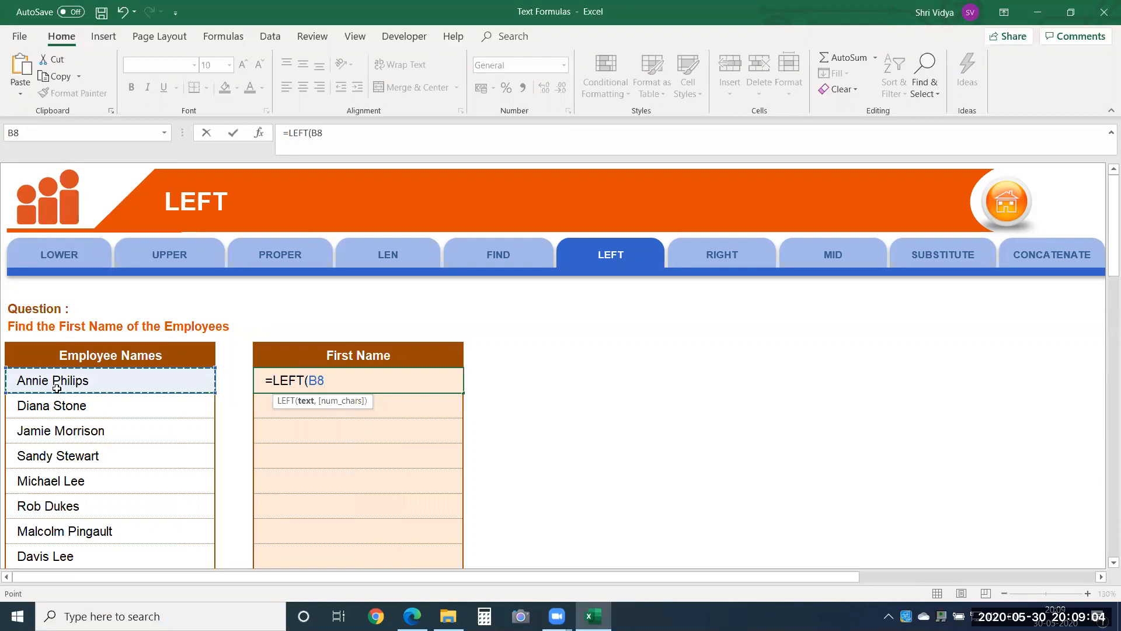
type(",5")
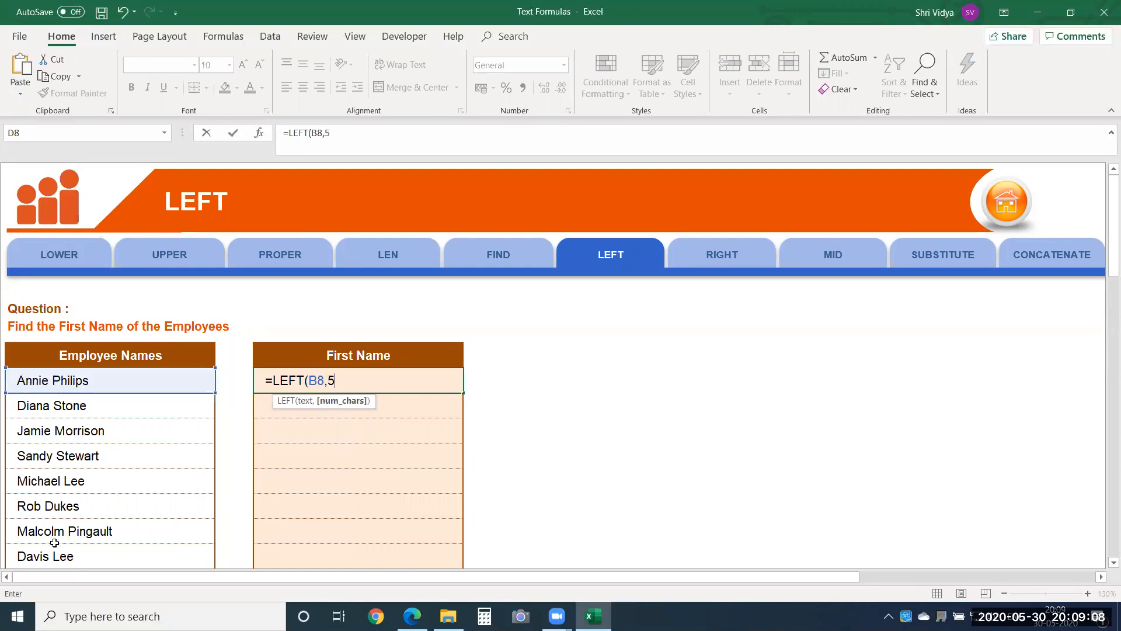
key("Return")
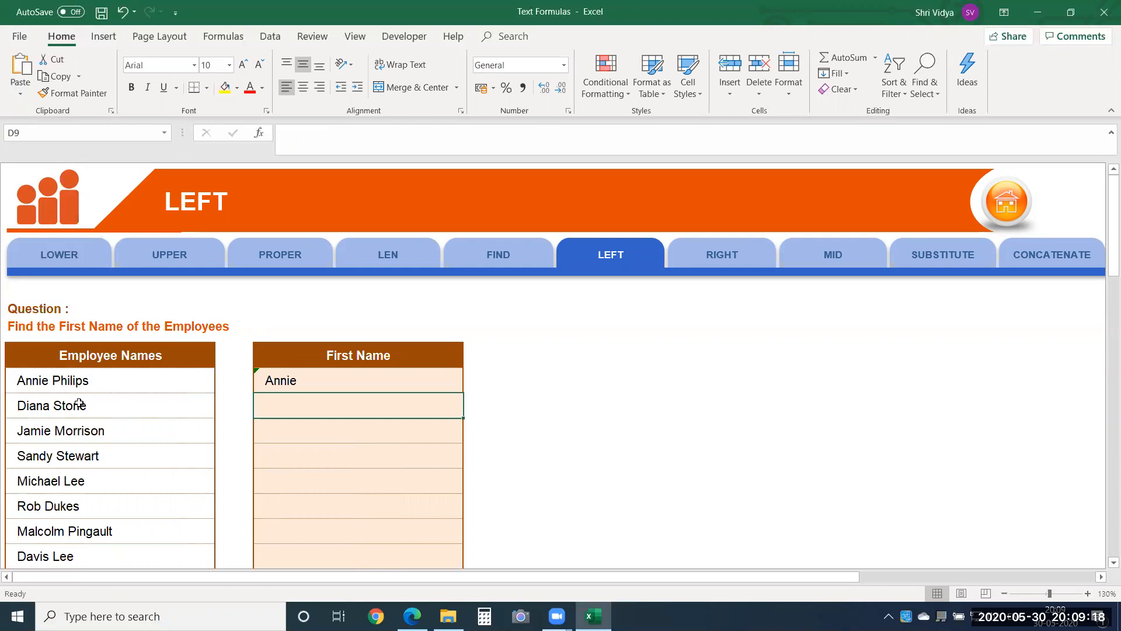
Step: Compare the first-name lengths in the employee list and review the LEFT formula in D8
left_click(42, 508)
left_click(52, 482)
left_click(35, 434)
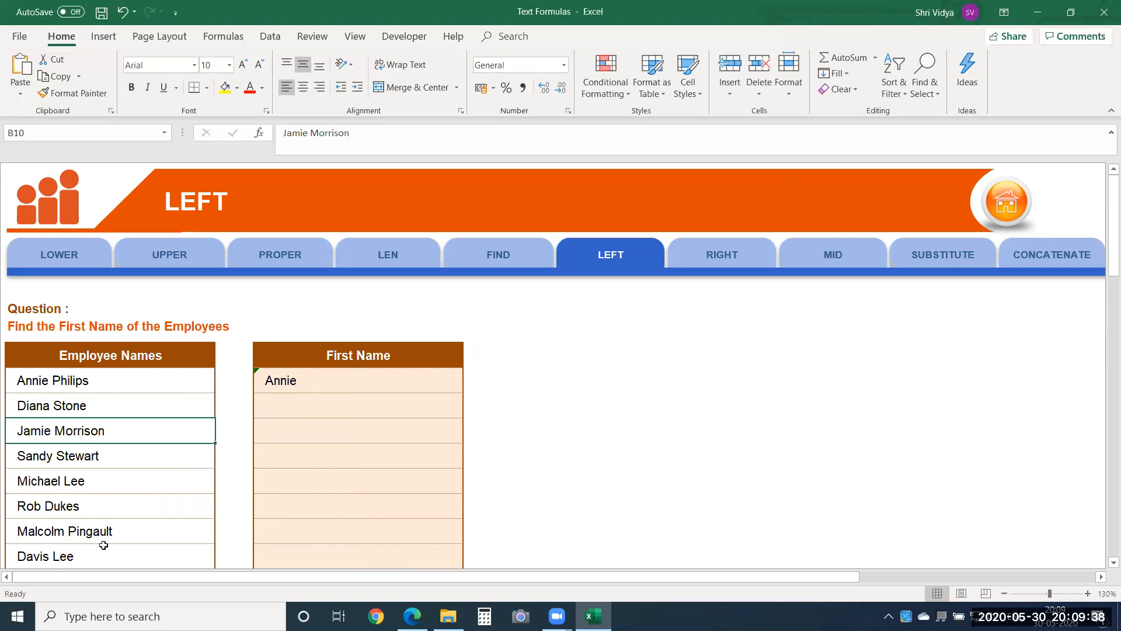
left_click(519, 360)
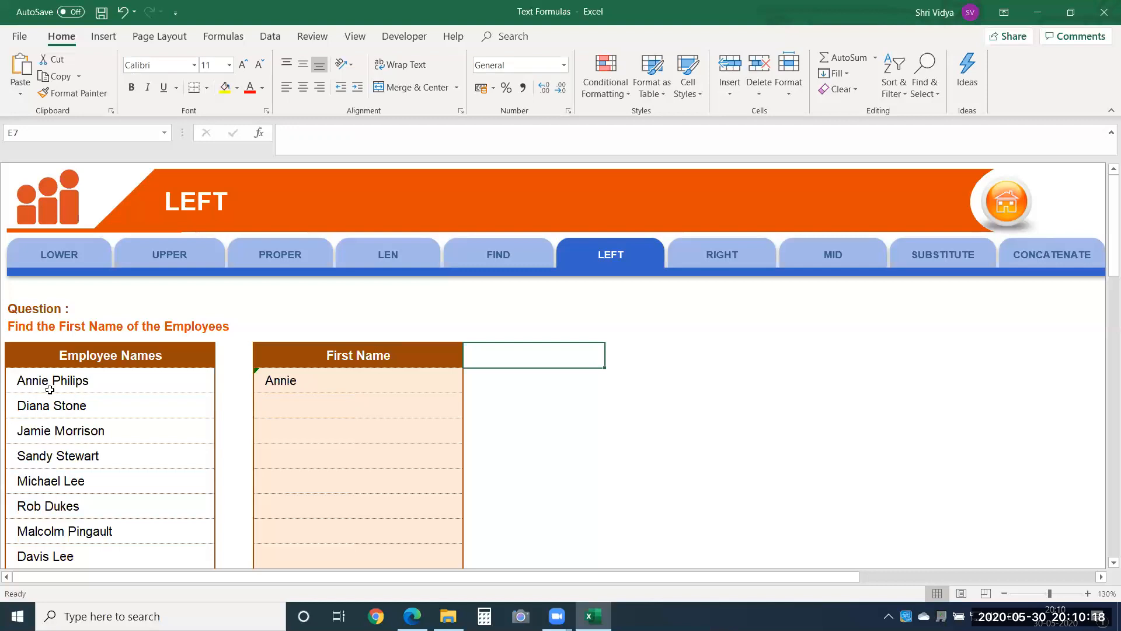
left_click(297, 392)
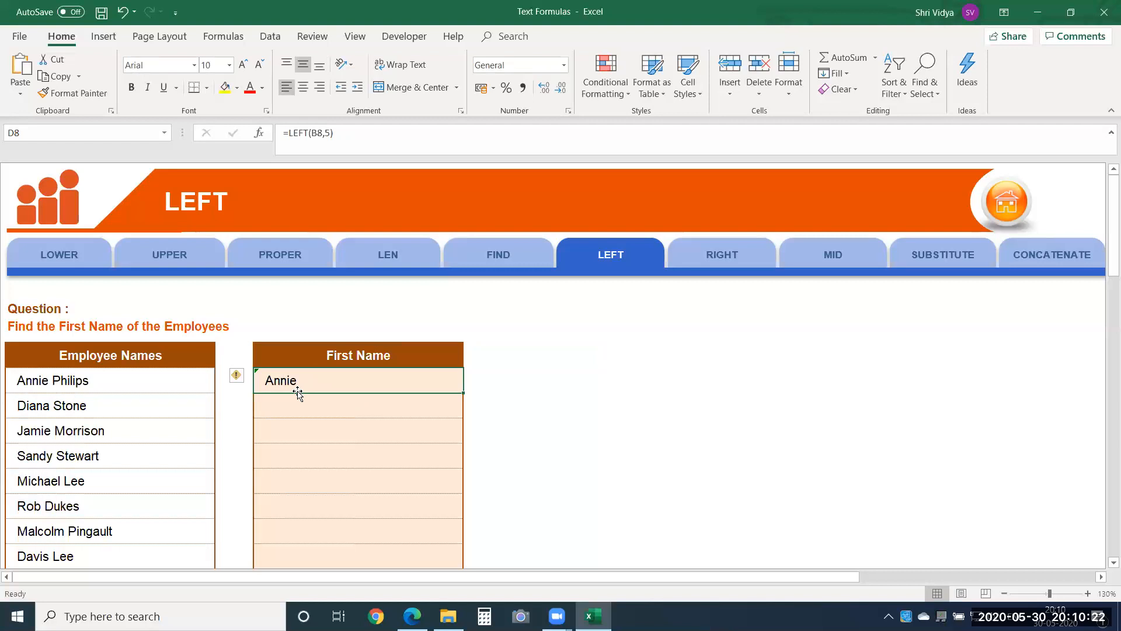
double_click(292, 373)
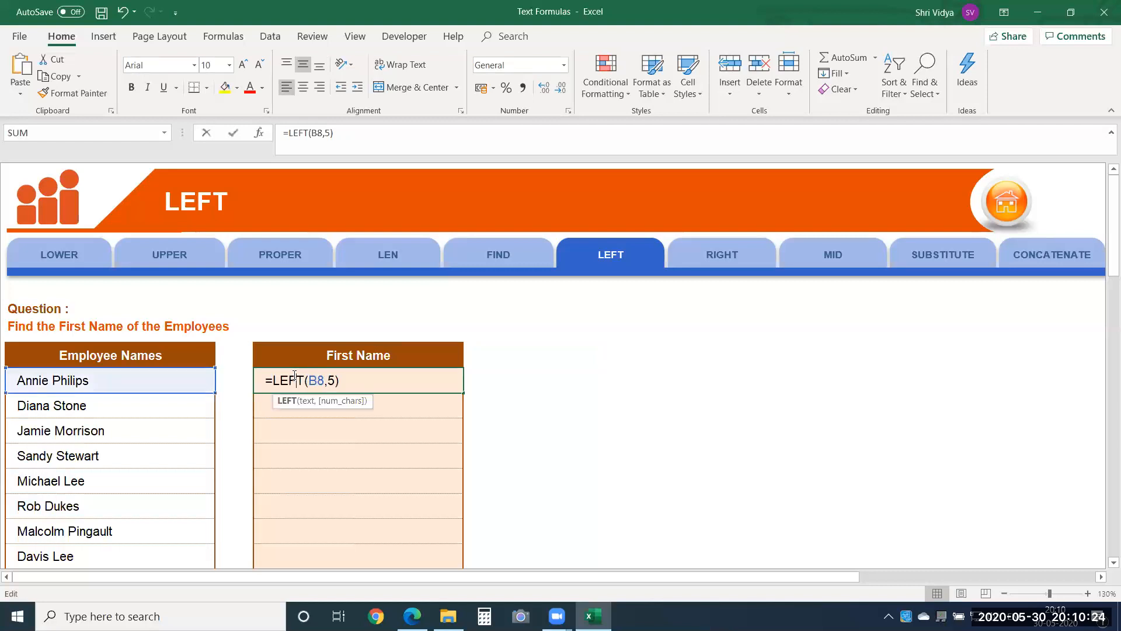
key("Return")
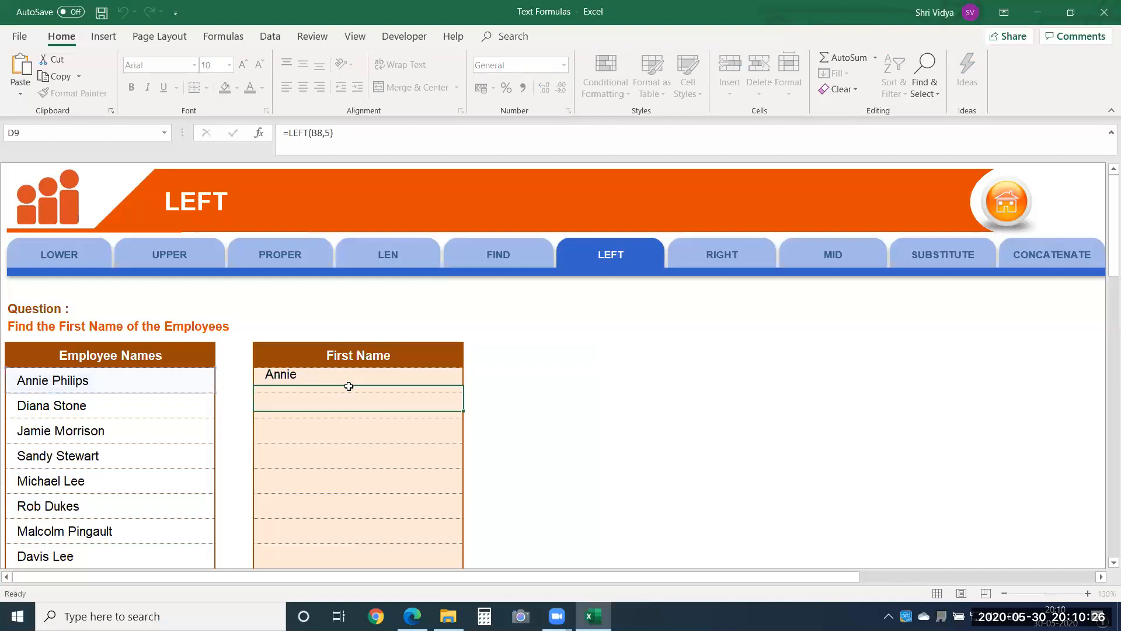
Step: Add the heading Find Space Char in E7, beside the First Name column
key("Up")
key("Right")
key("Up")
type("Find Space Caj")
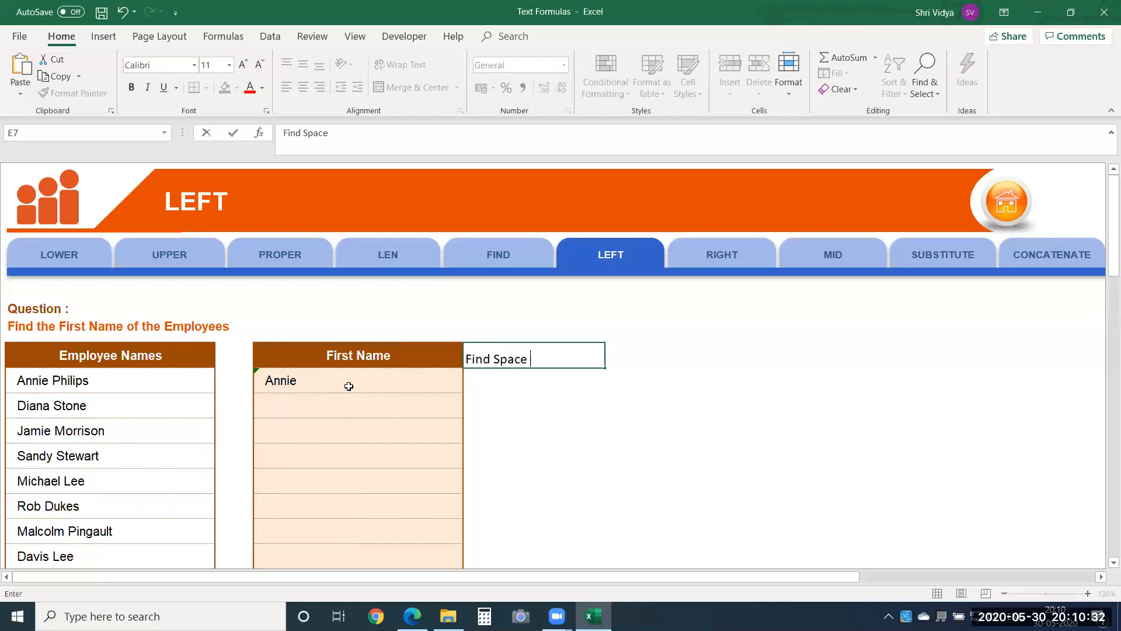
key("BackSpace")
key("BackSpace")
type("har")
key("Return")
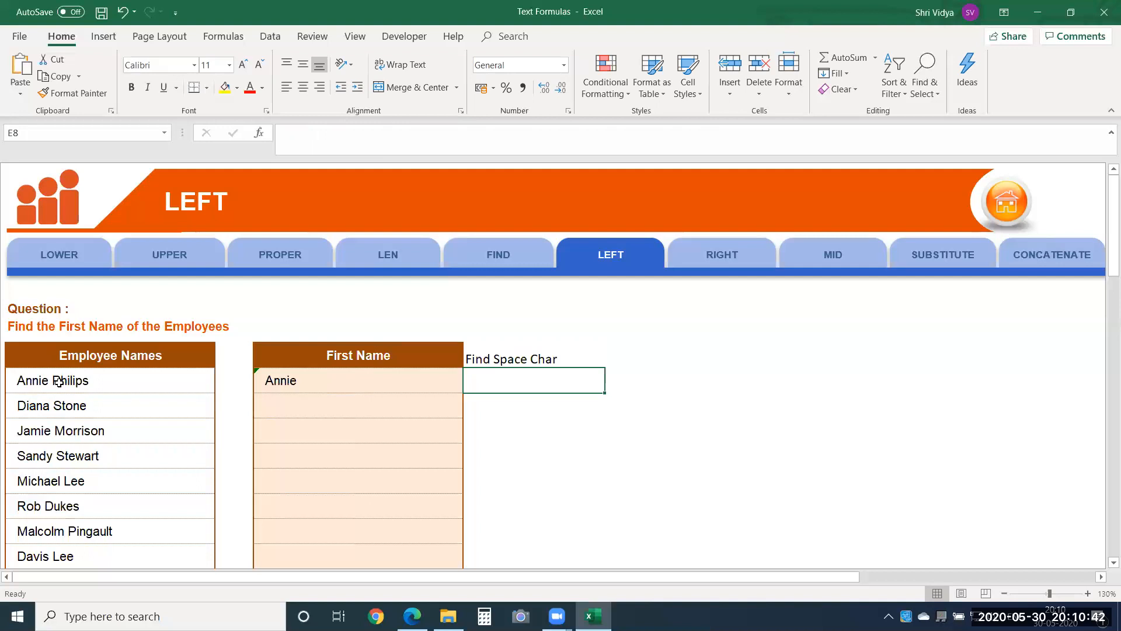
Step: Enter the formula =FIND(" ",B8) in E8 to locate the space in the first employee name
type("=fi")
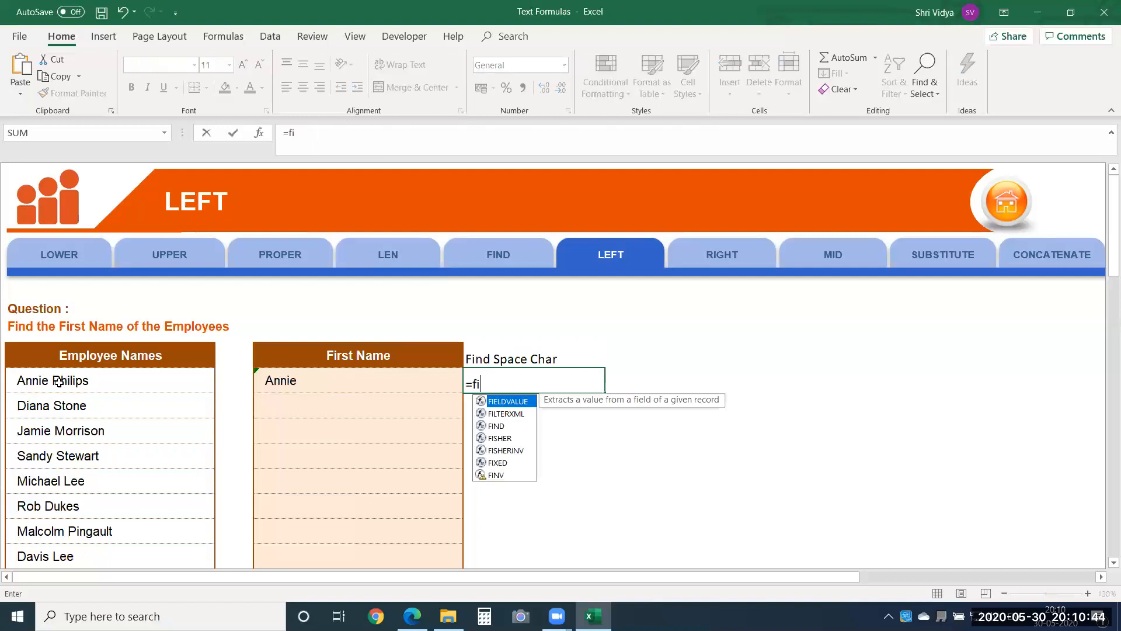
type("nd")
key("Tab")
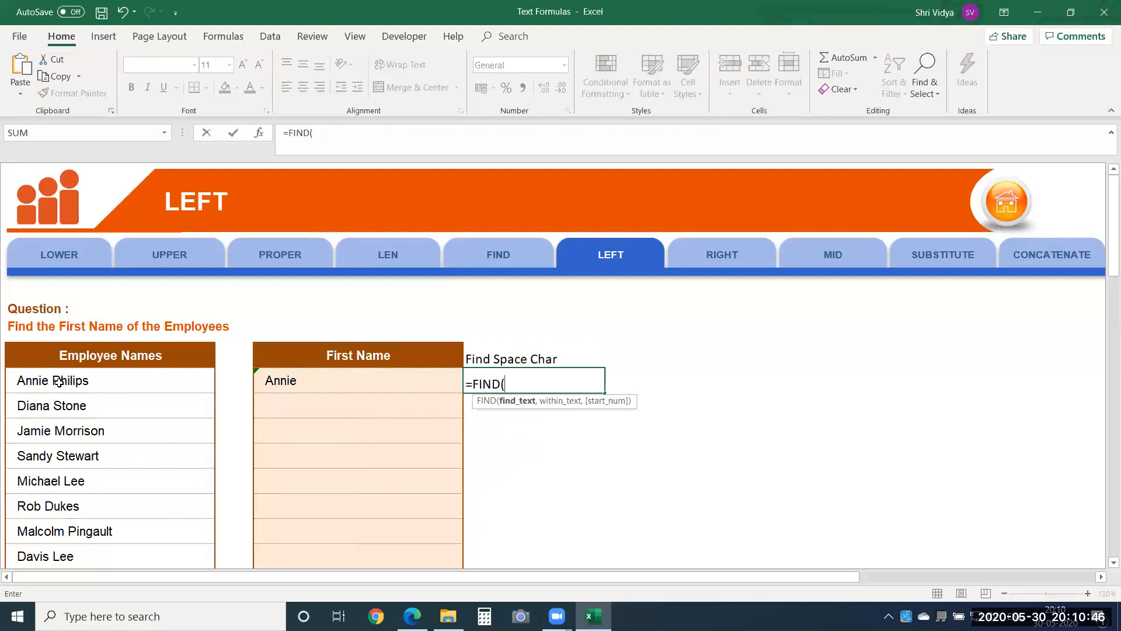
type("\" \",")
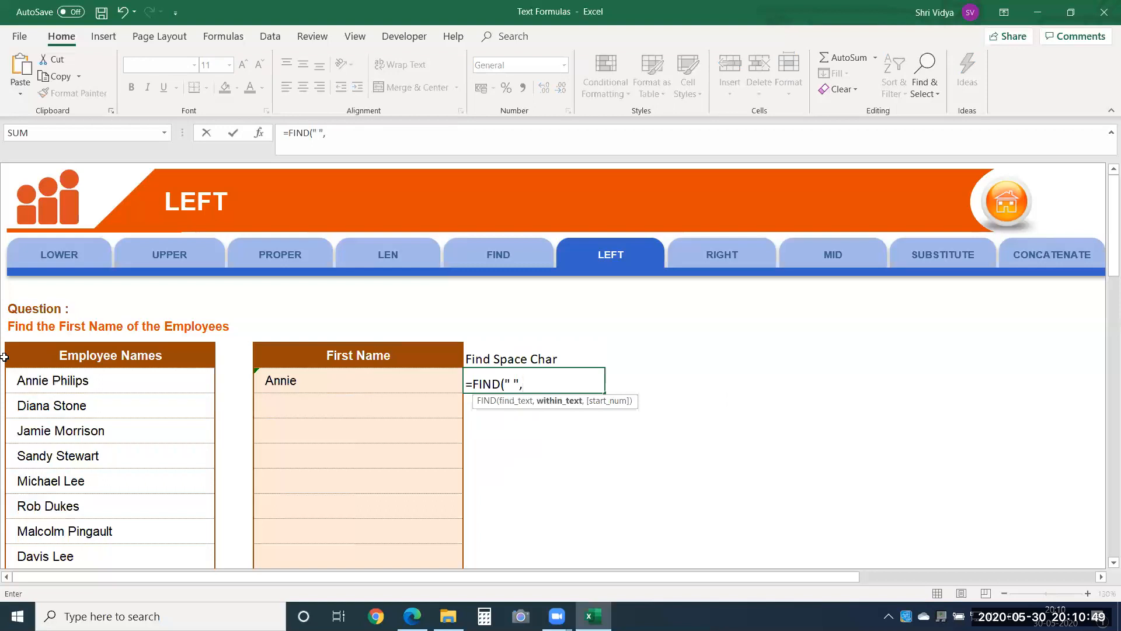
left_click(60, 372)
type(")")
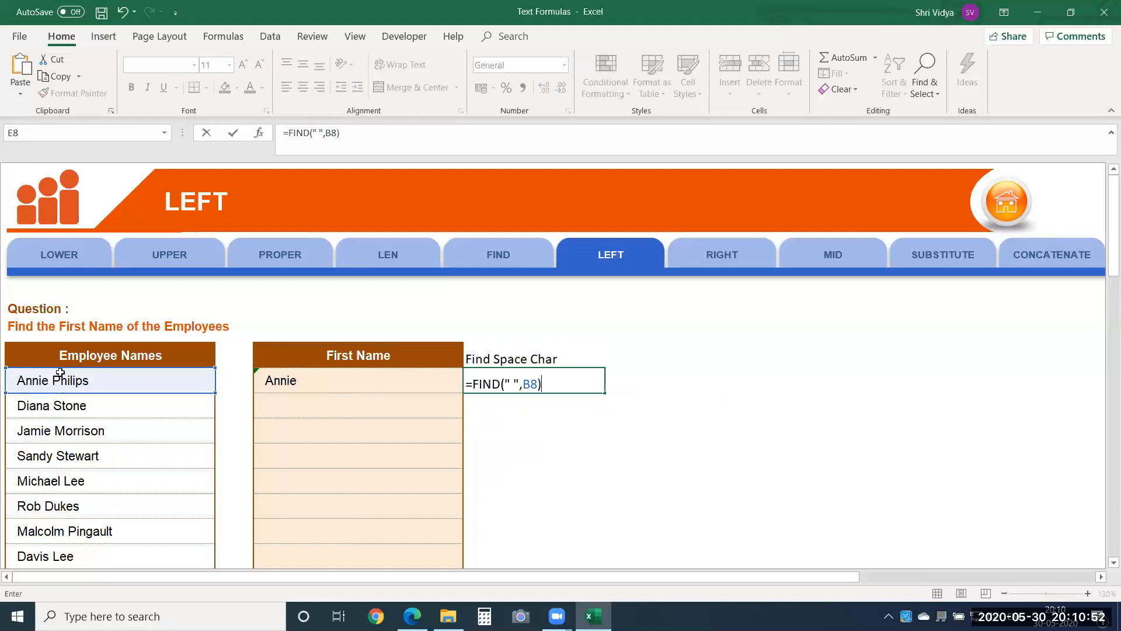
key("Return")
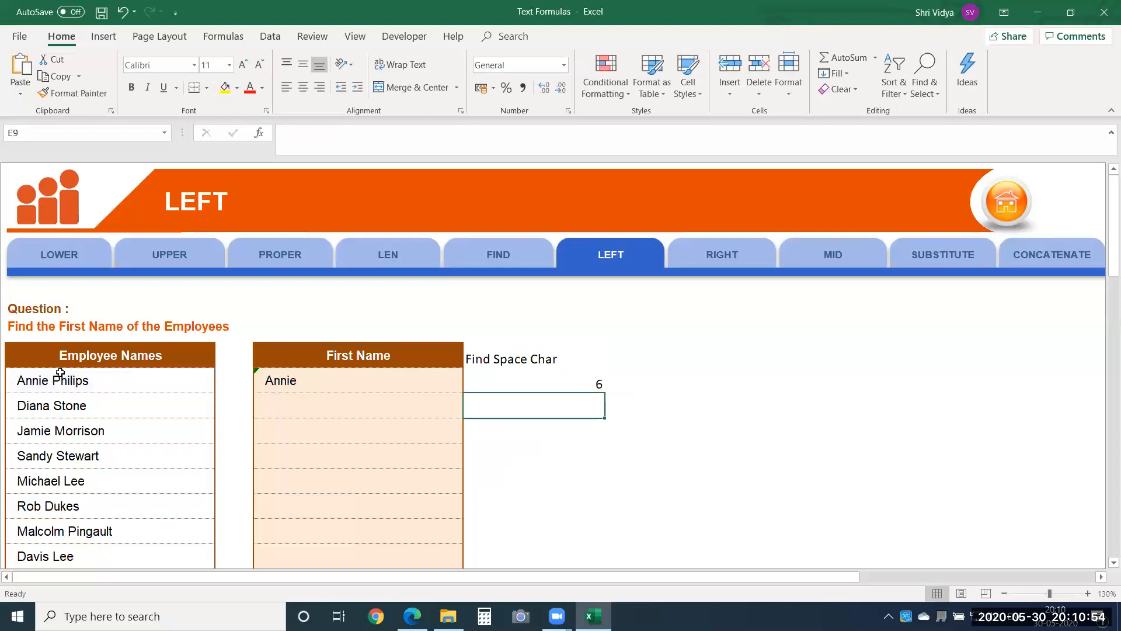
Step: Subtract 1 from the FIND formula in E8 so the space itself is excluded
double_click(484, 371)
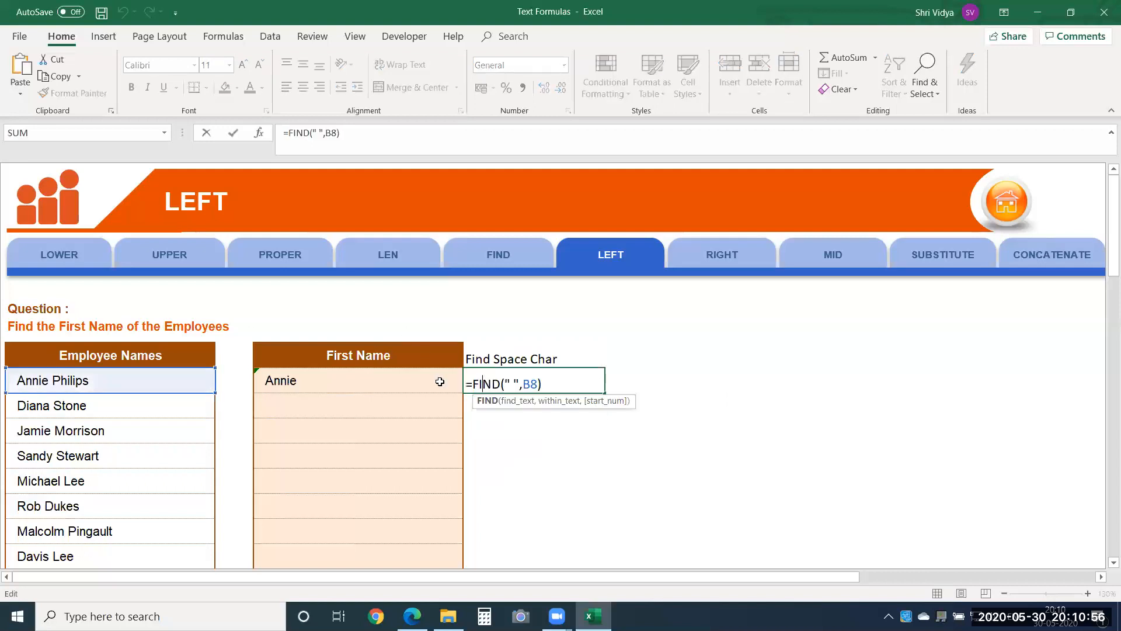
double_click(330, 380)
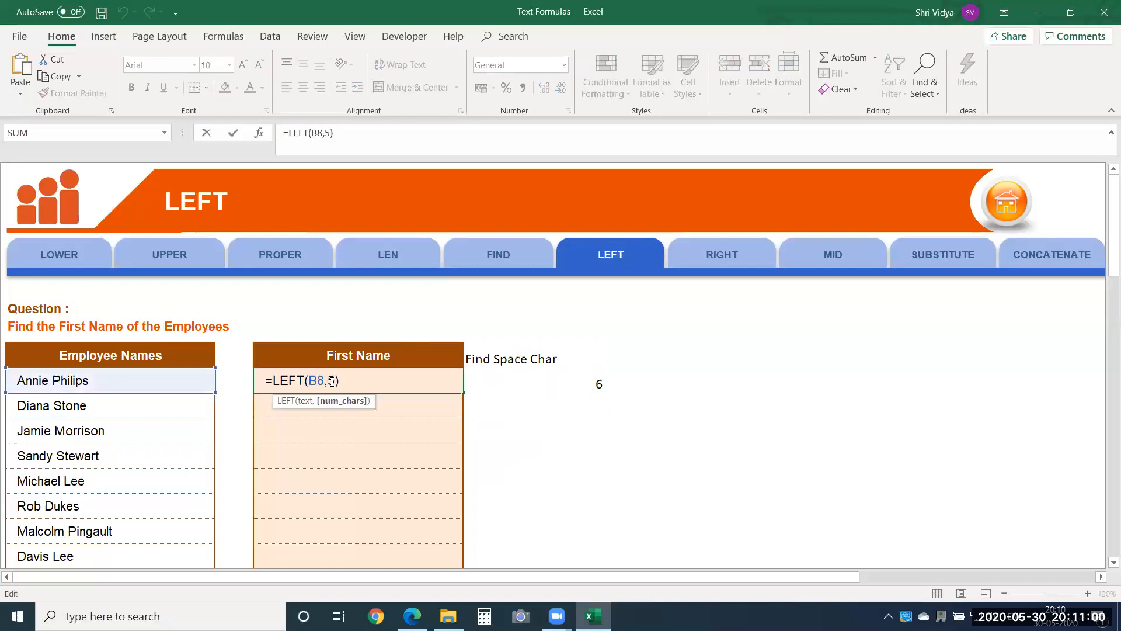
key("Return")
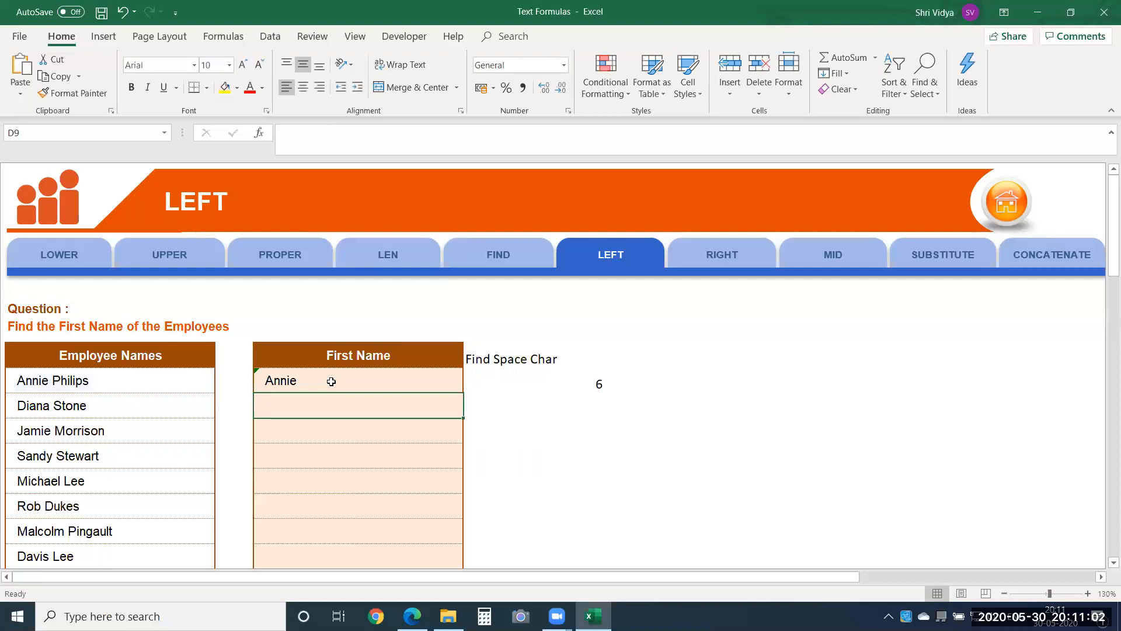
double_click(561, 387)
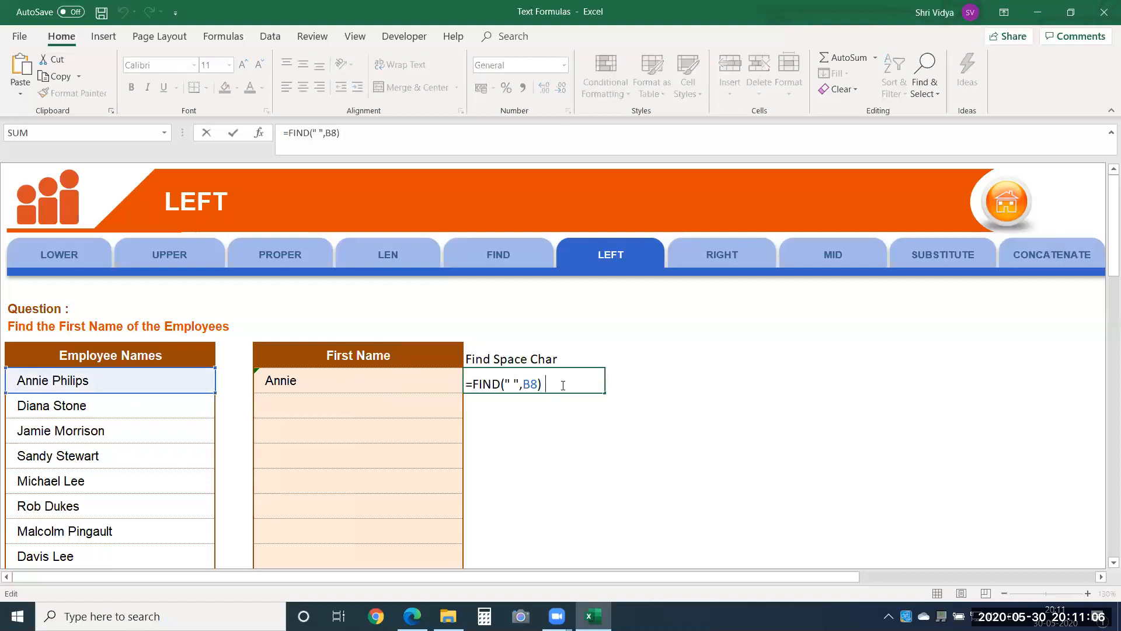
key("Return")
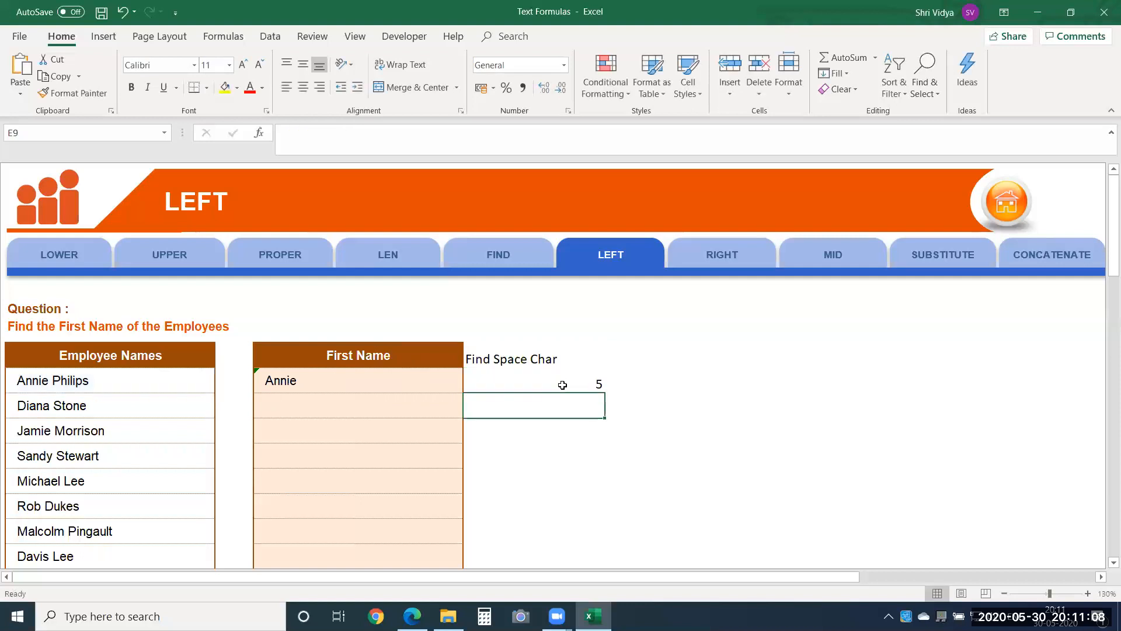
Step: Replace the fixed character count in the D8 LEFT formula with a reference to E8, giving =LEFT(B8,E8)
left_click(390, 376)
double_click(339, 390)
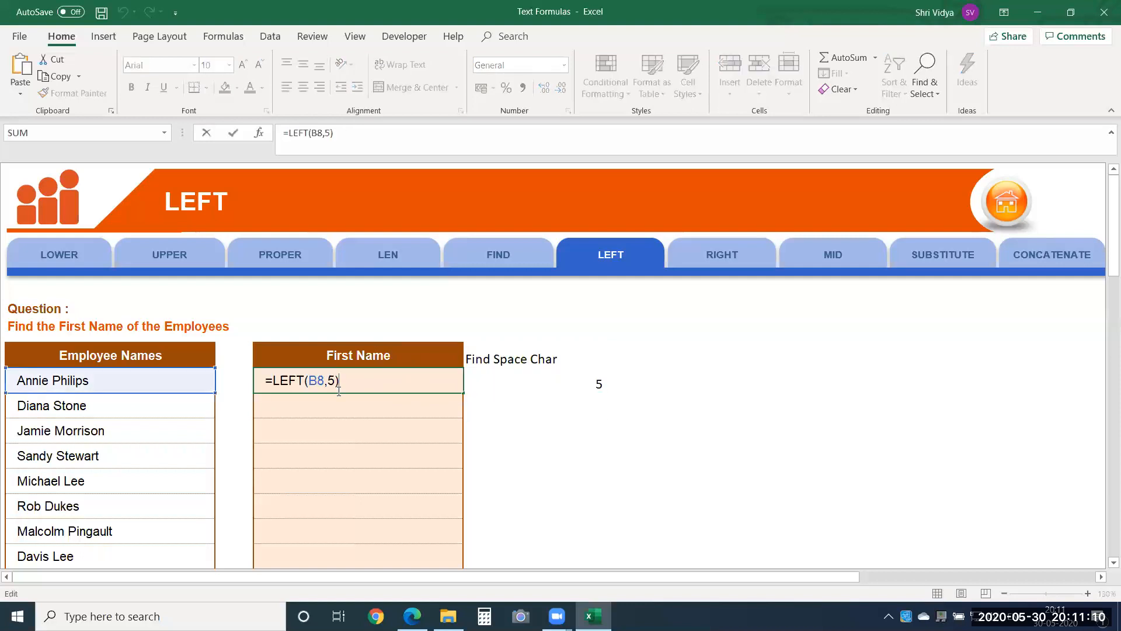
double_click(331, 380)
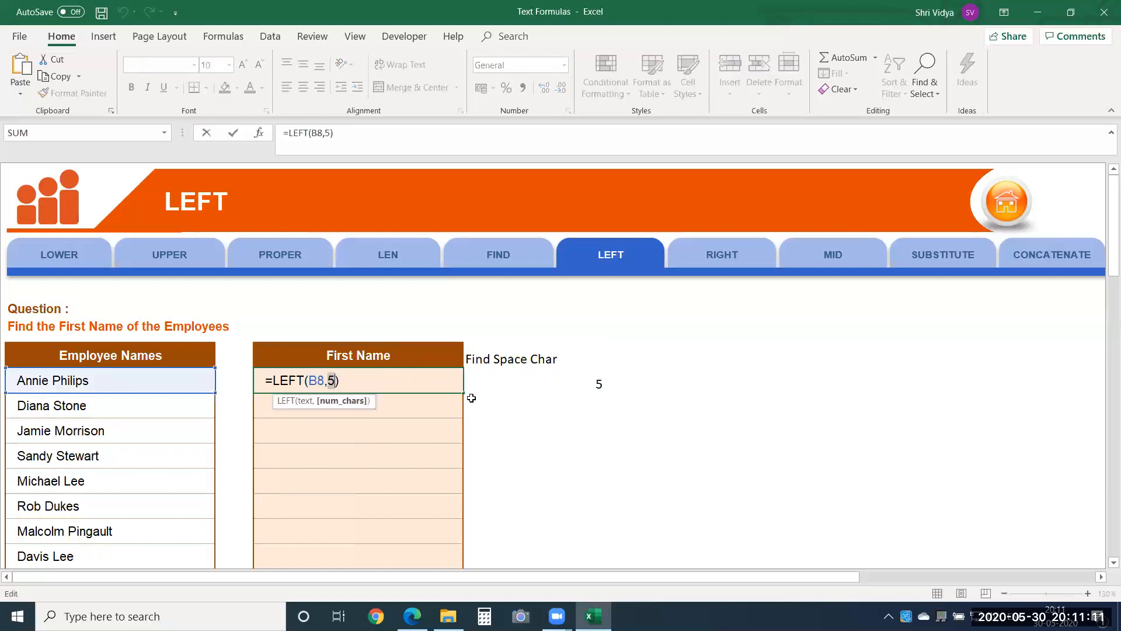
left_click(523, 384)
key("Return")
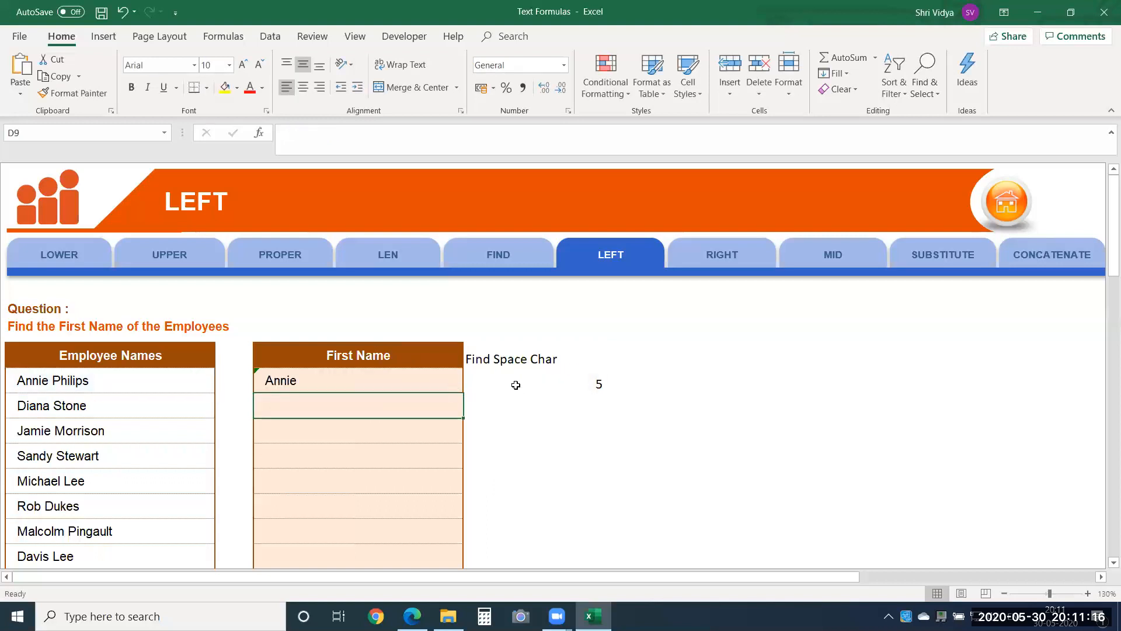
Step: Fill the LEFT and FIND formulas from D8:E8 down the employee list through row 36
left_click(460, 383)
key("shift+Right")
key("shift+Down")
key("shift+Down")
key("shift+Down")
key("shift+Down")
key("shift+Down")
key("shift+Down")
key("shift+Down")
key("shift+Down")
key("shift+Down")
key("shift+Down")
key("shift+Down")
key("shift+Down")
key("shift+Down")
key("shift+Down")
key("shift+Down")
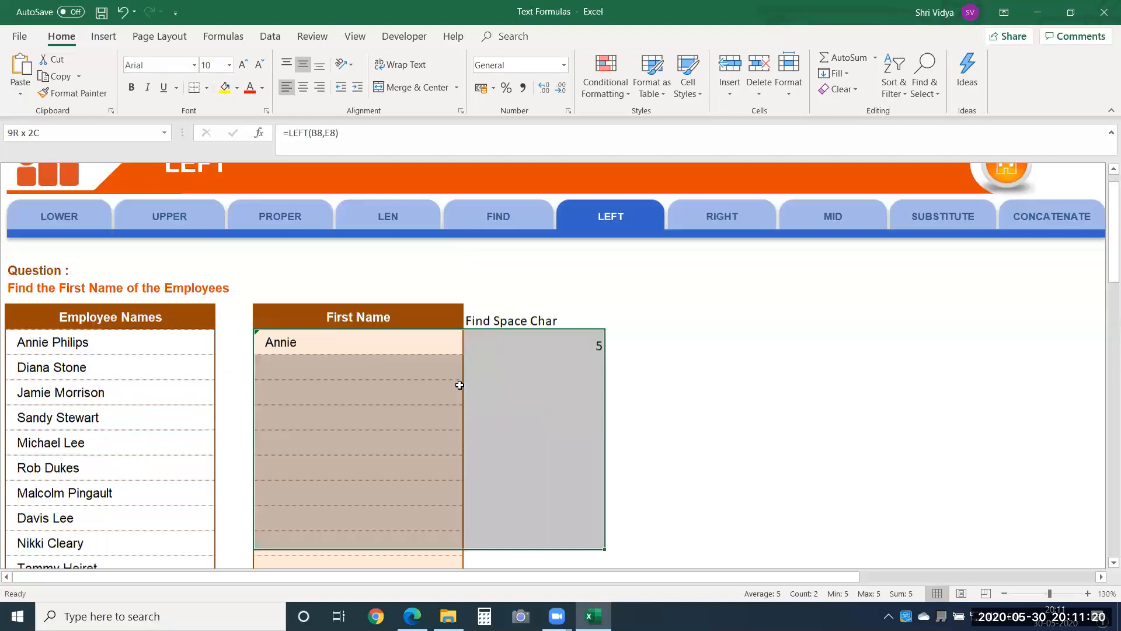
key("shift+Down")
key("shift+Down")
key("shift+Down")
key("shift+Down")
key("shift+Down")
key("shift+Down")
key("shift+Down")
key("shift+Down")
key("shift+Down")
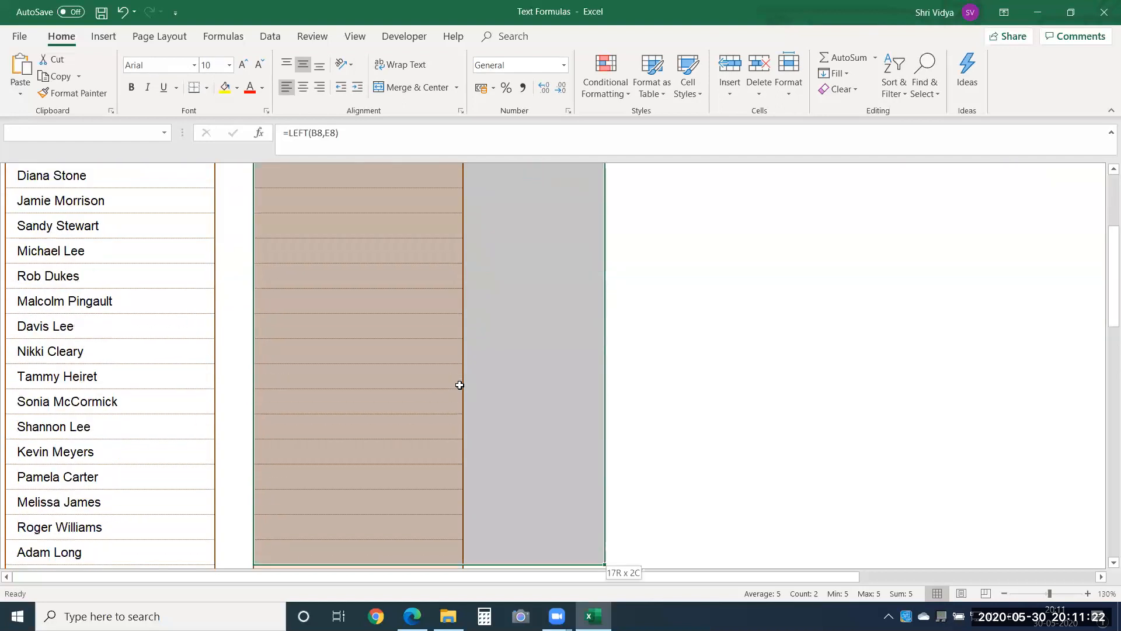
key("shift+Down")
key("shift+Down")
key("shift+Down")
key("shift+Down")
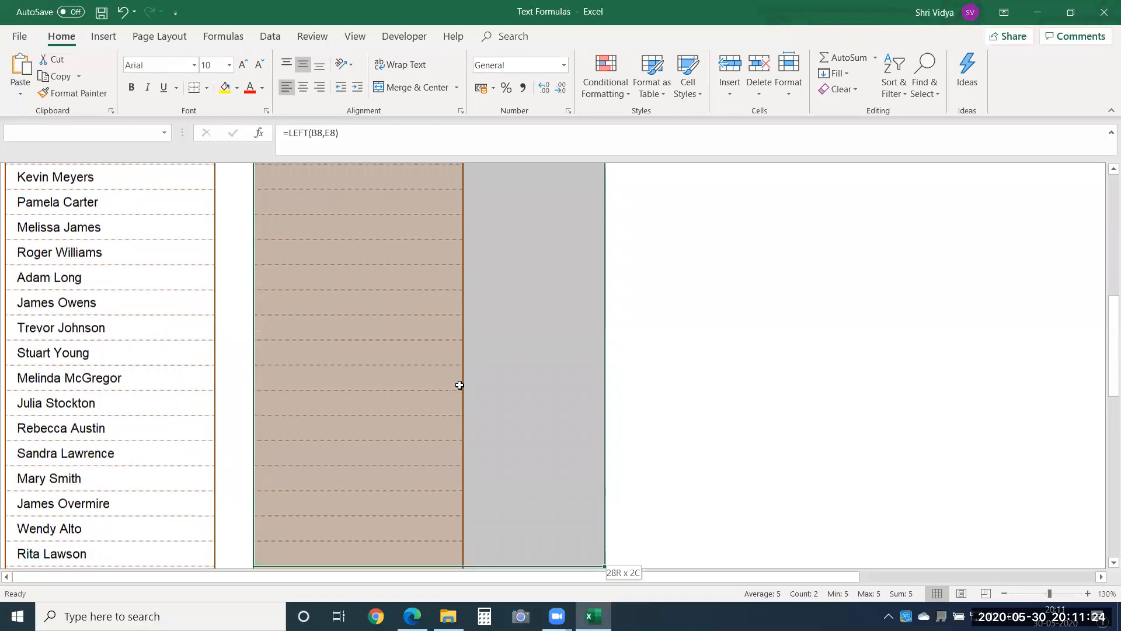
key("ctrl+d")
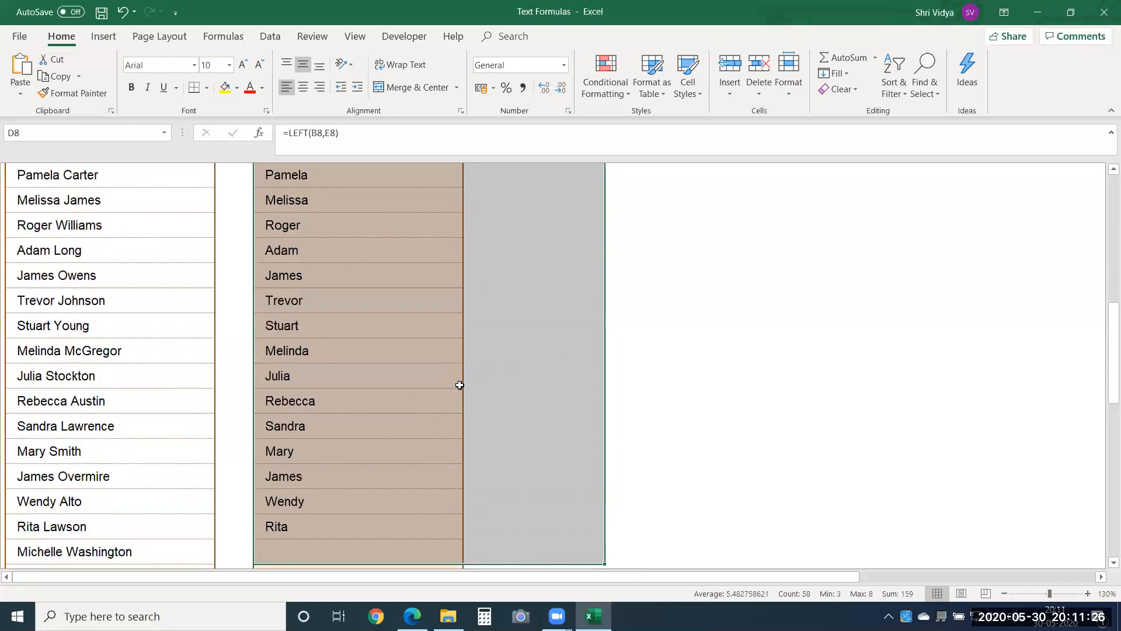
Step: Check the extracted first names and space positions down the filled rows
key("ctrl+Up")
key("Down")
key("Down")
key("Down")
key("Down")
key("Down")
key("Down")
key("Down")
key("Down")
key("Down")
key("Down")
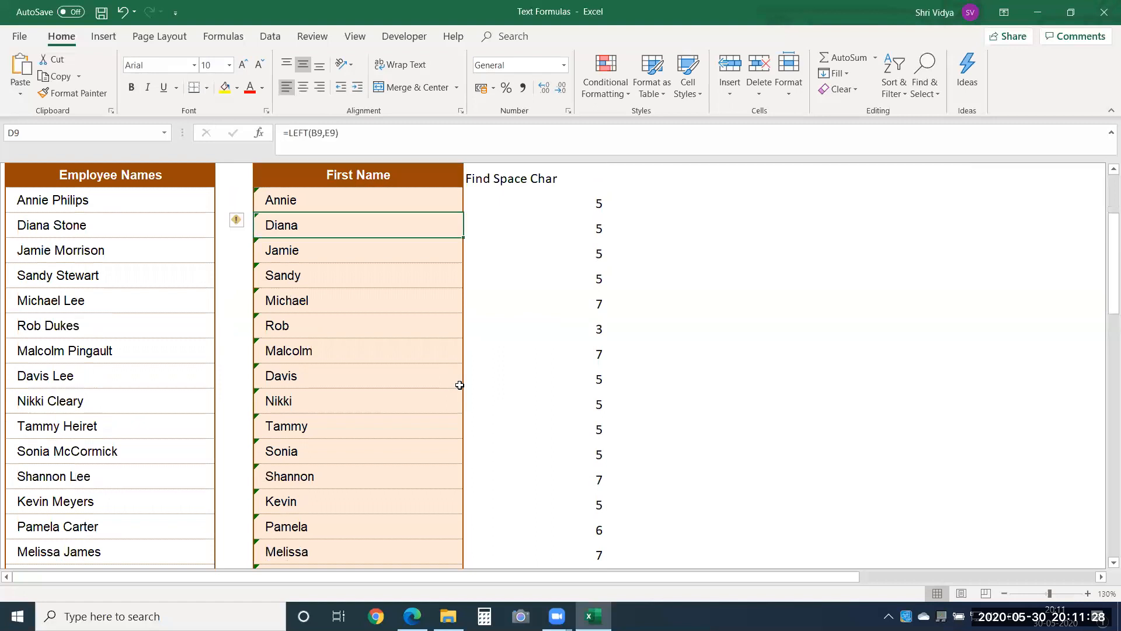
key("Down")
key("Down")
key("Down")
key("Down")
key("Down")
key("Down")
key("Down")
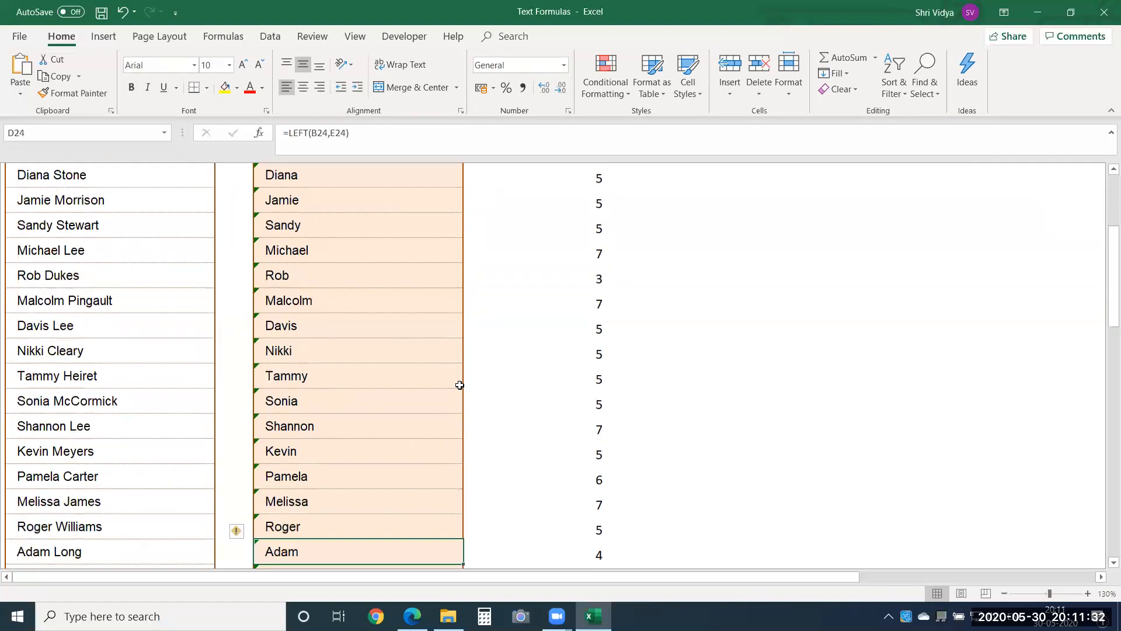
key("Up")
key("Up")
key("Up")
key("Up")
key("Up")
key("Up")
key("Up")
key("Up")
key("Up")
key("Up")
key("Up")
key("Up")
key("Up")
key("Up")
key("Up")
key("Up")
key("Up")
key("Up")
key("Up")
key("Up")
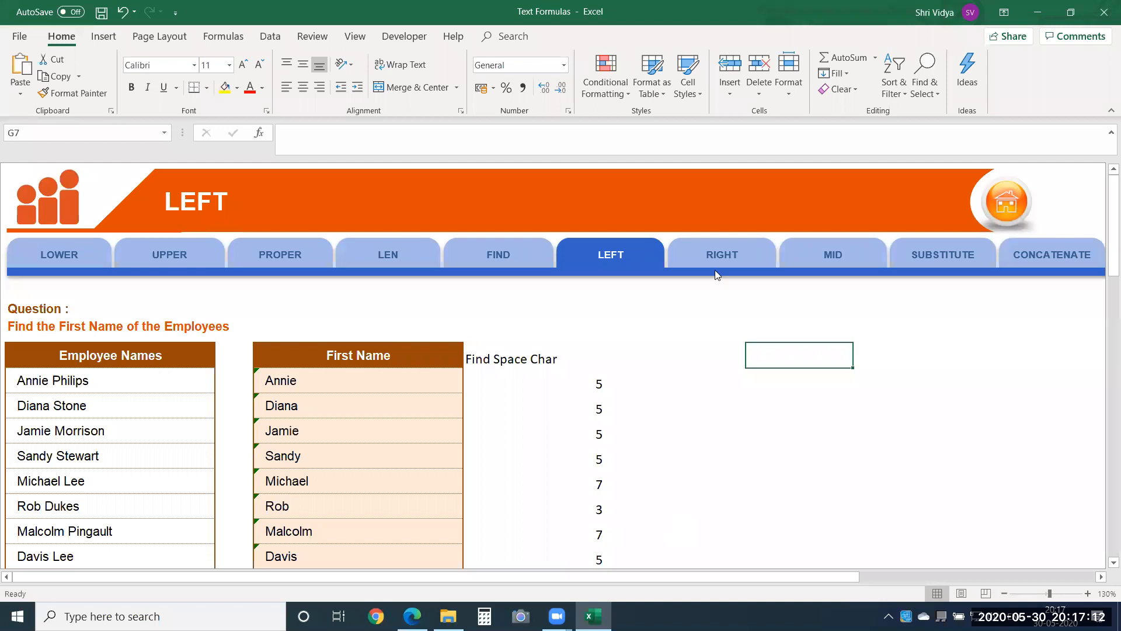
Step: Go to the RIGHT exercise on finding the employees' last names and select the first Last Name cell, D8
left_click(720, 256)
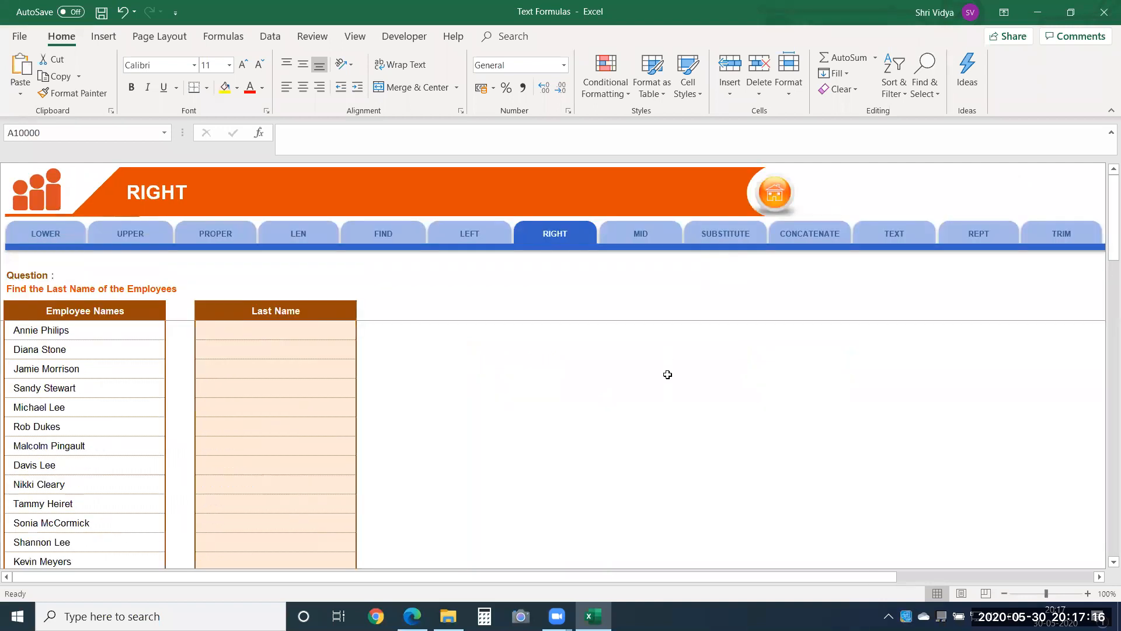
left_click(1087, 593)
left_click(1086, 593)
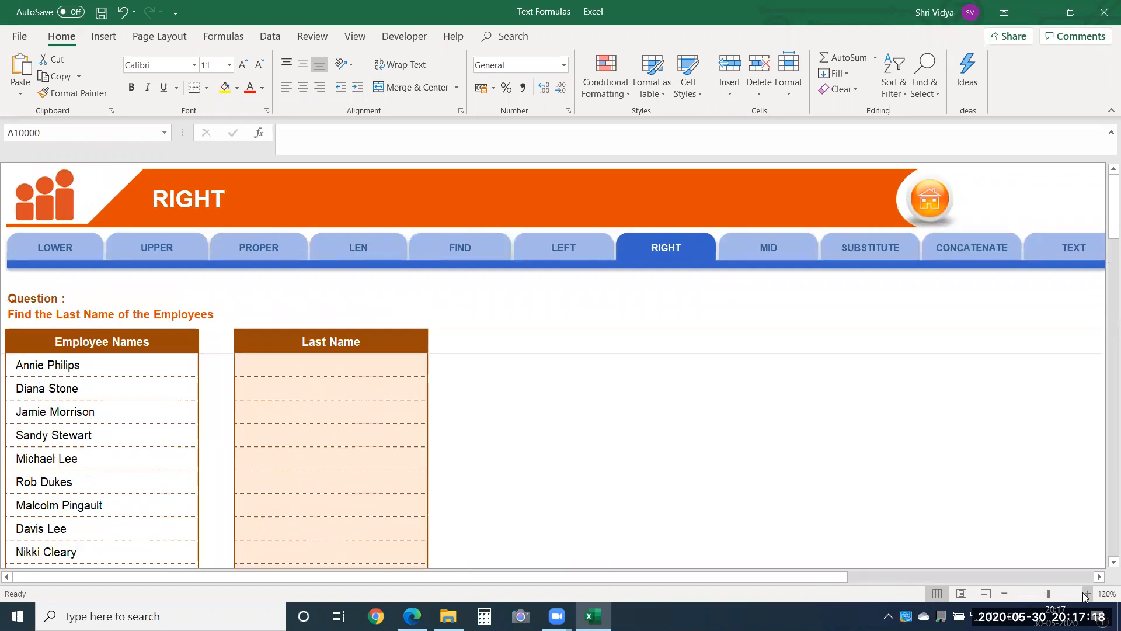
left_click(1087, 593)
left_click(307, 377)
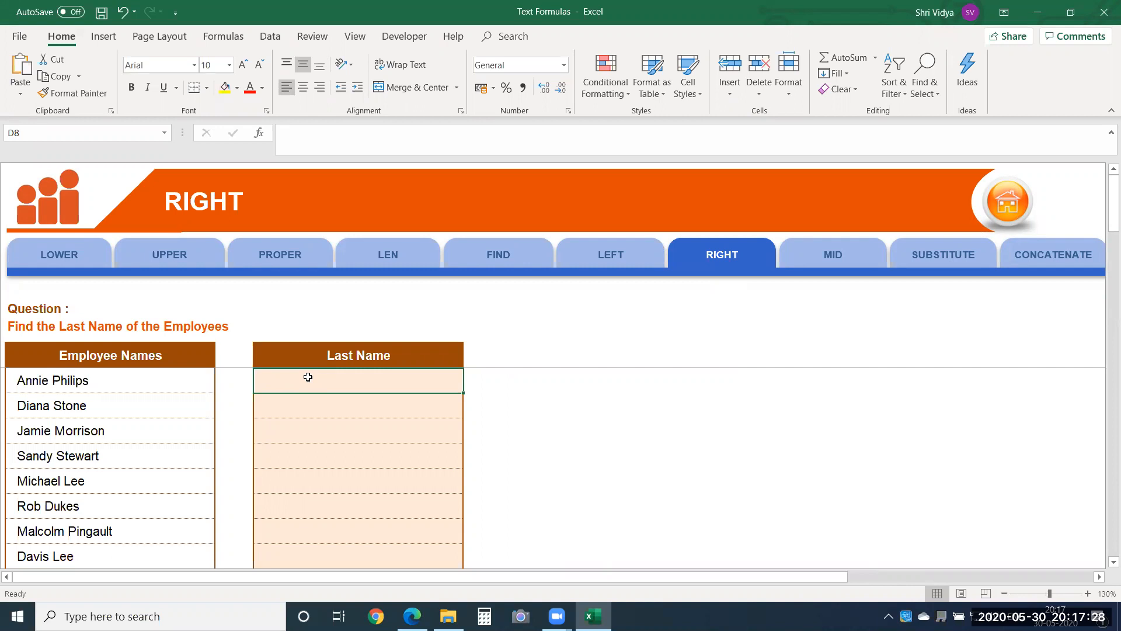
Step: Try extracting the last three characters of the first employee's name by entering =RIGHT(B8,3) in D8
type("=")
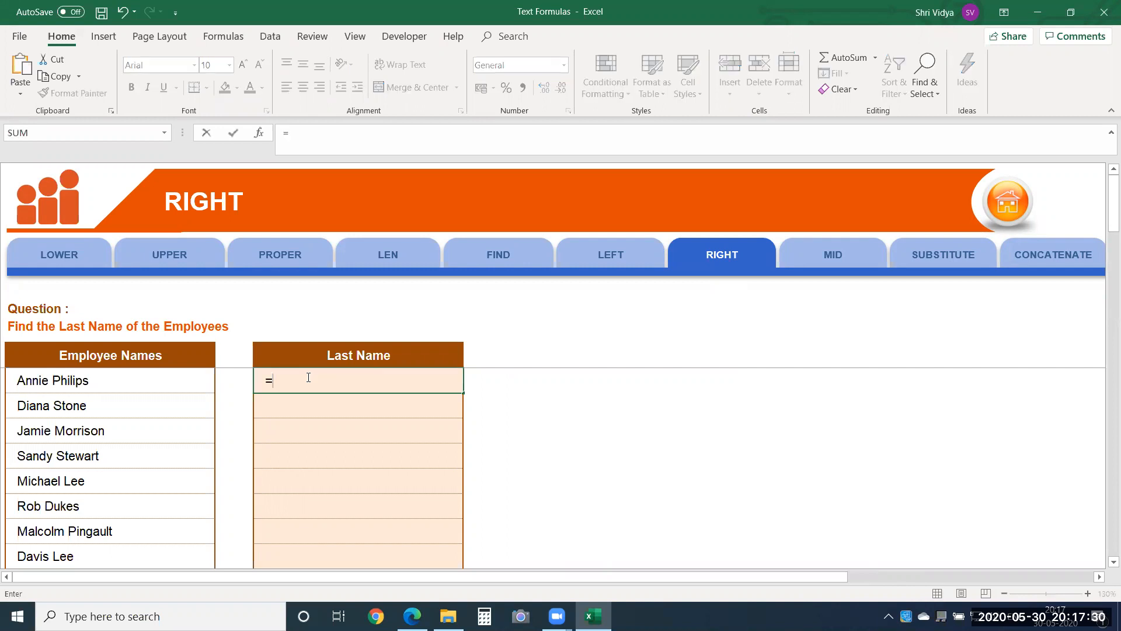
type("right")
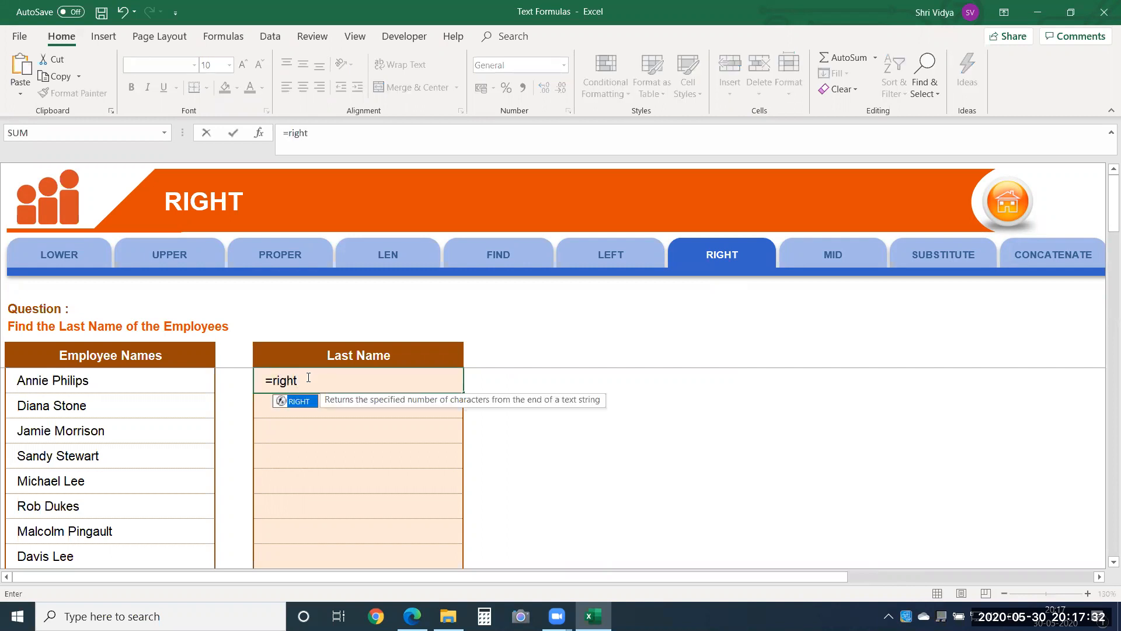
key("Tab")
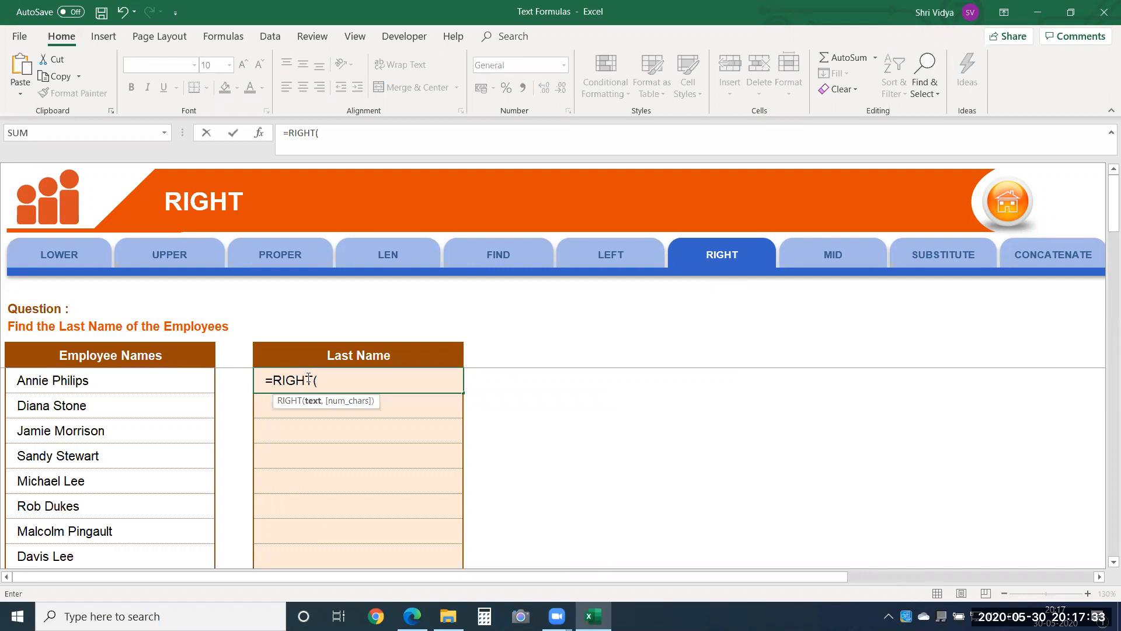
left_click(157, 372)
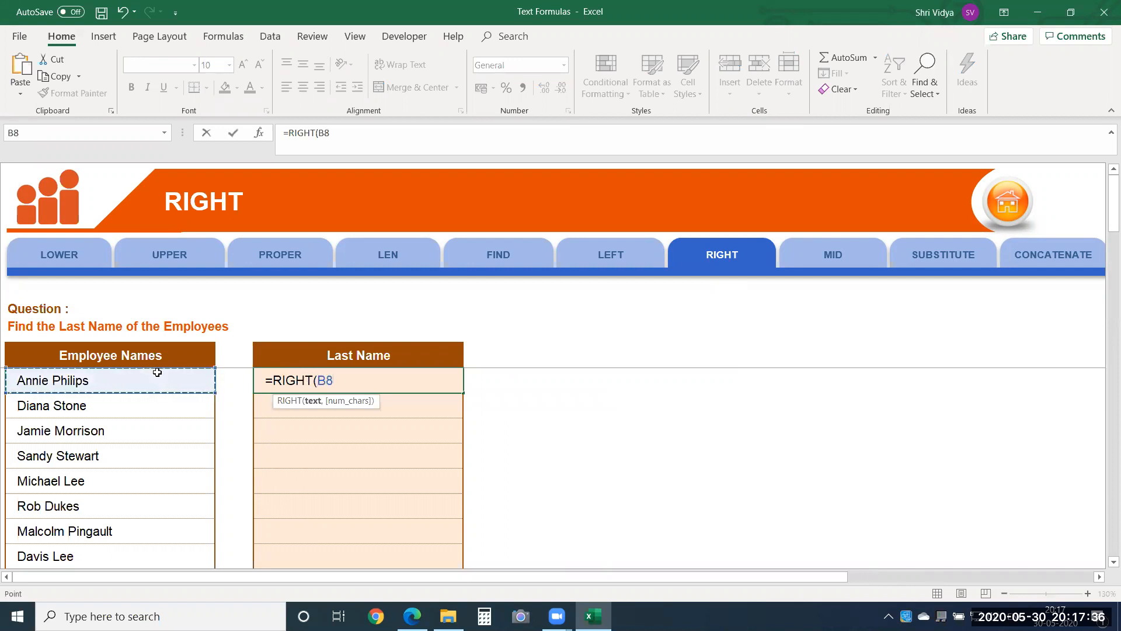
type(",")
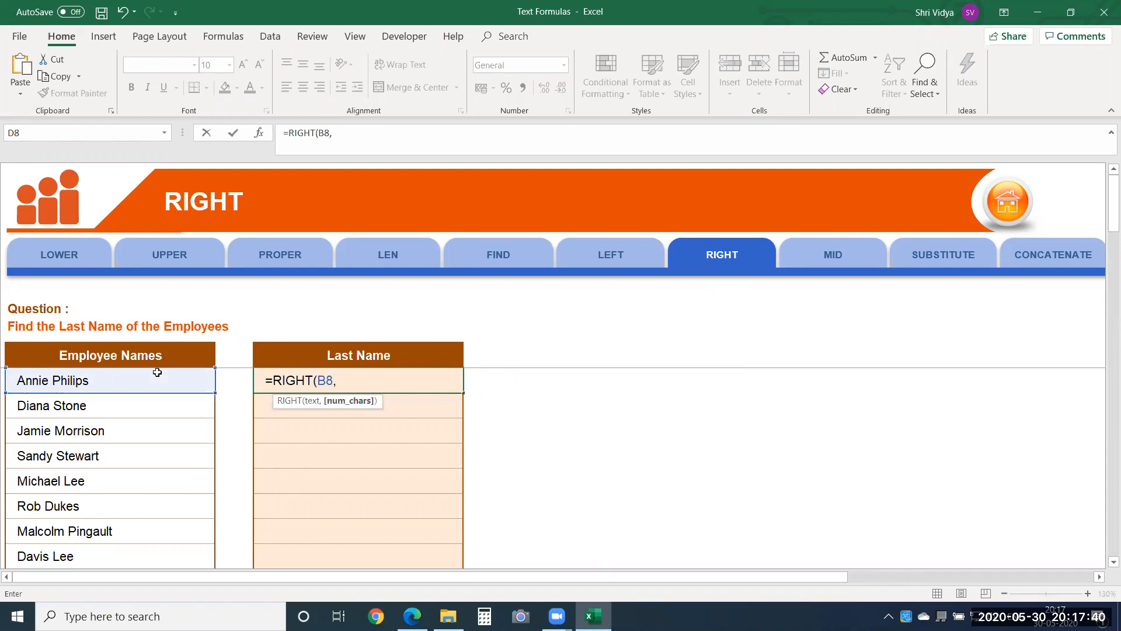
type("3")
key("Return")
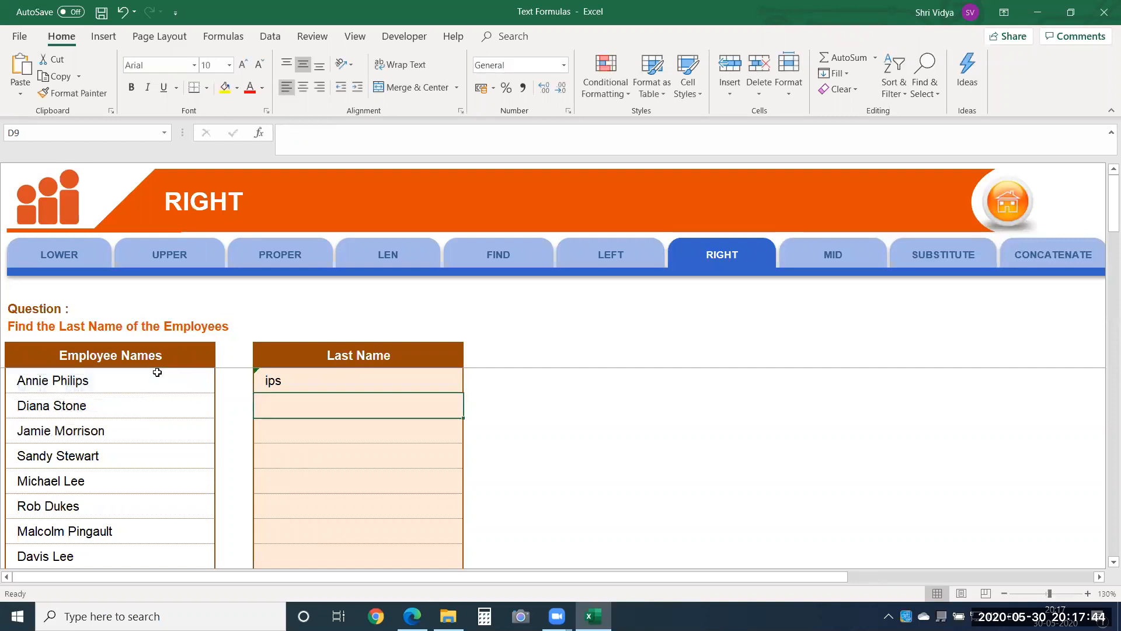
key("Up")
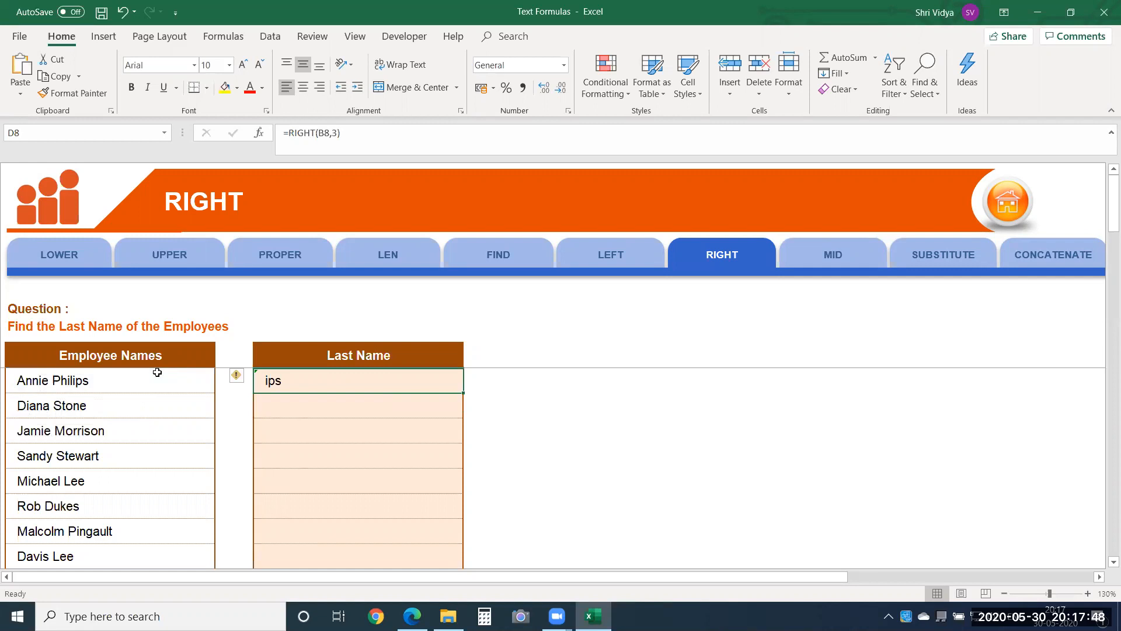
key("Down")
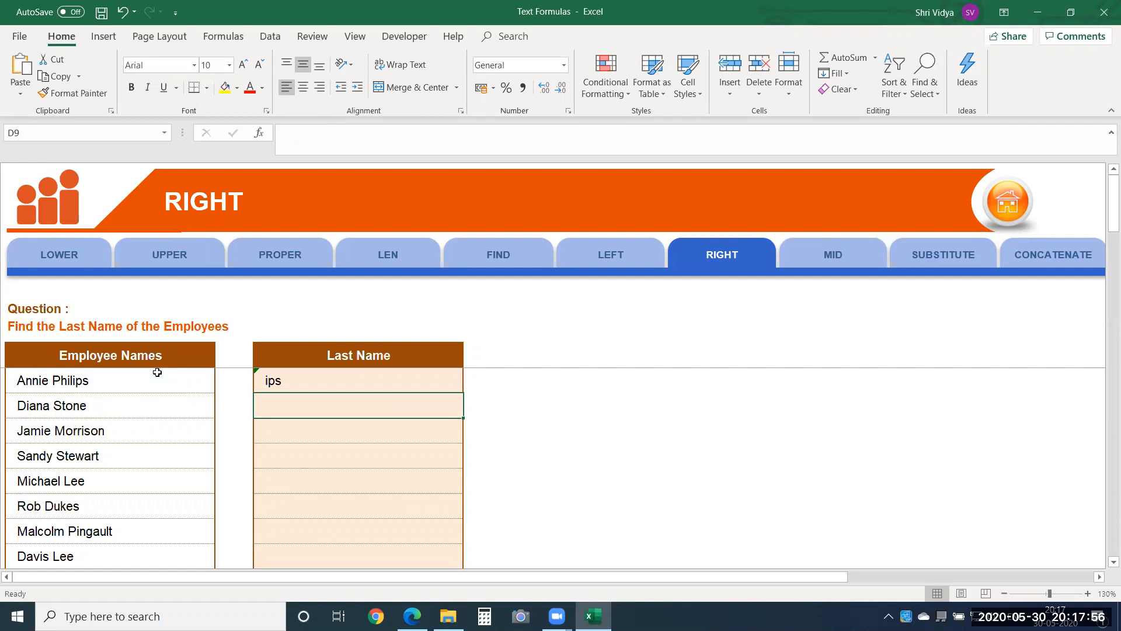
Step: Clear cell D8 and enter =RIGHT(B8,7) to extract the first employee's last name
left_click(266, 377)
key("Delete")
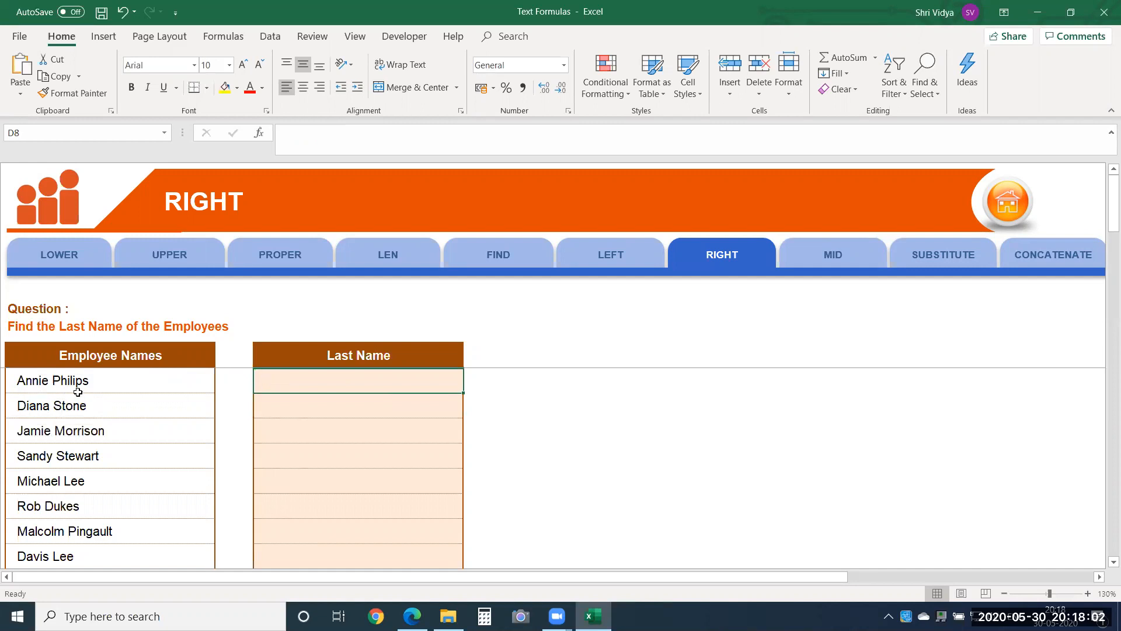
type("=ri")
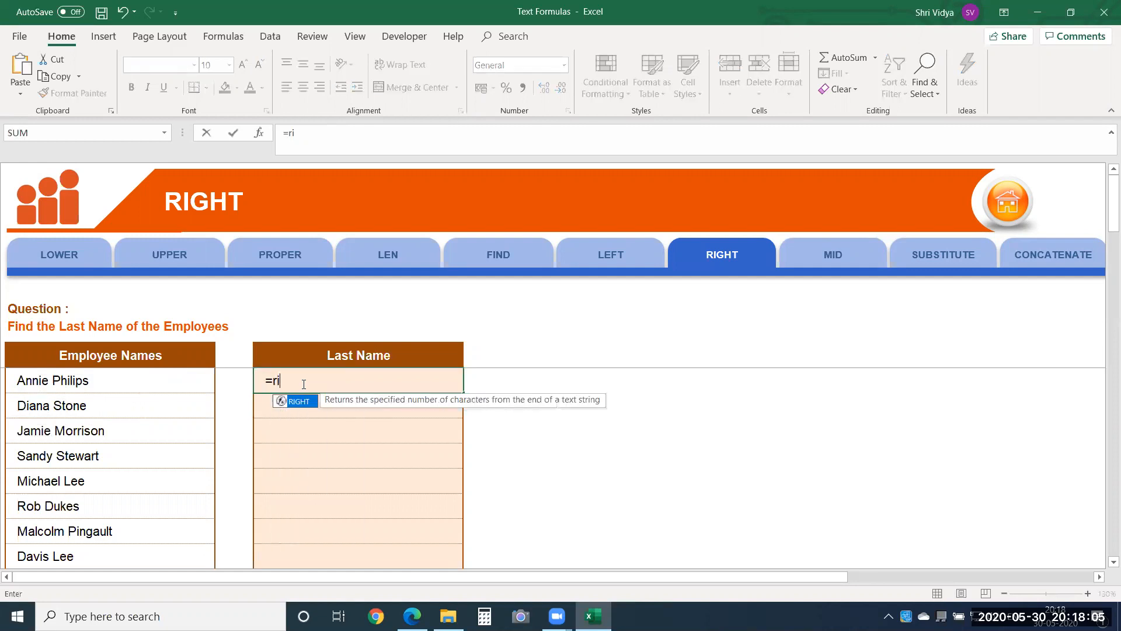
key("Tab")
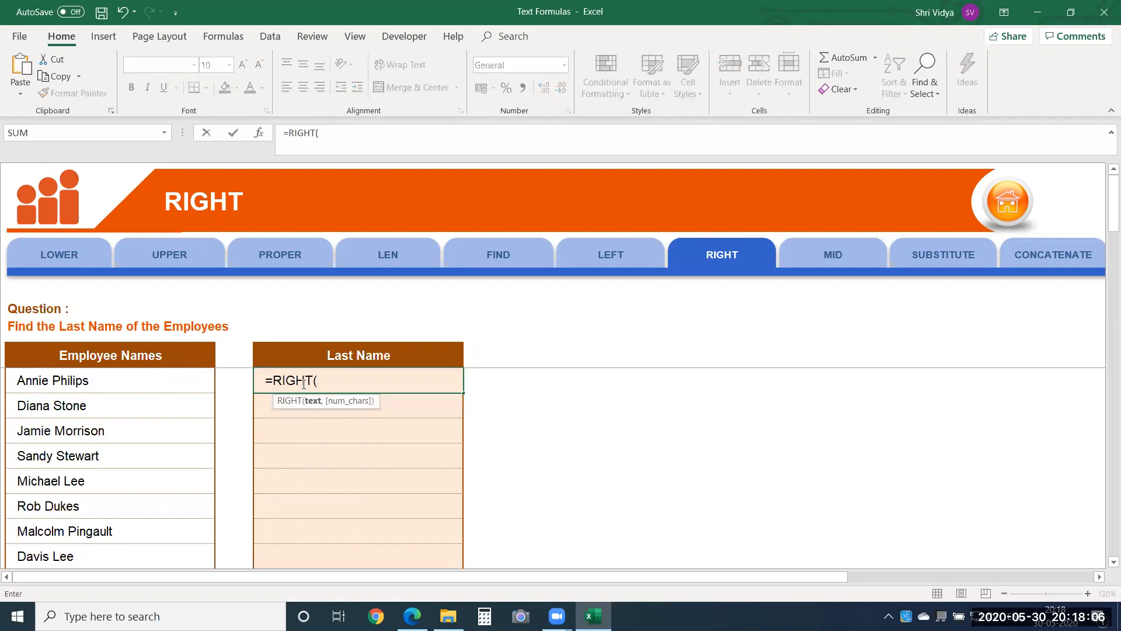
left_click(176, 379)
type(",7")
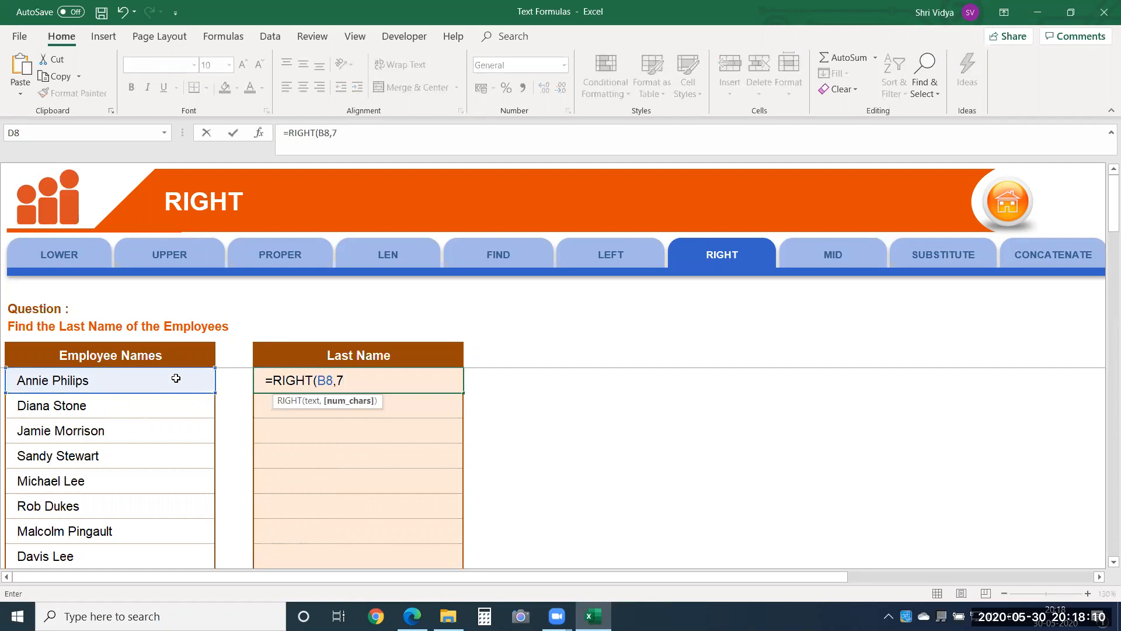
key("Return")
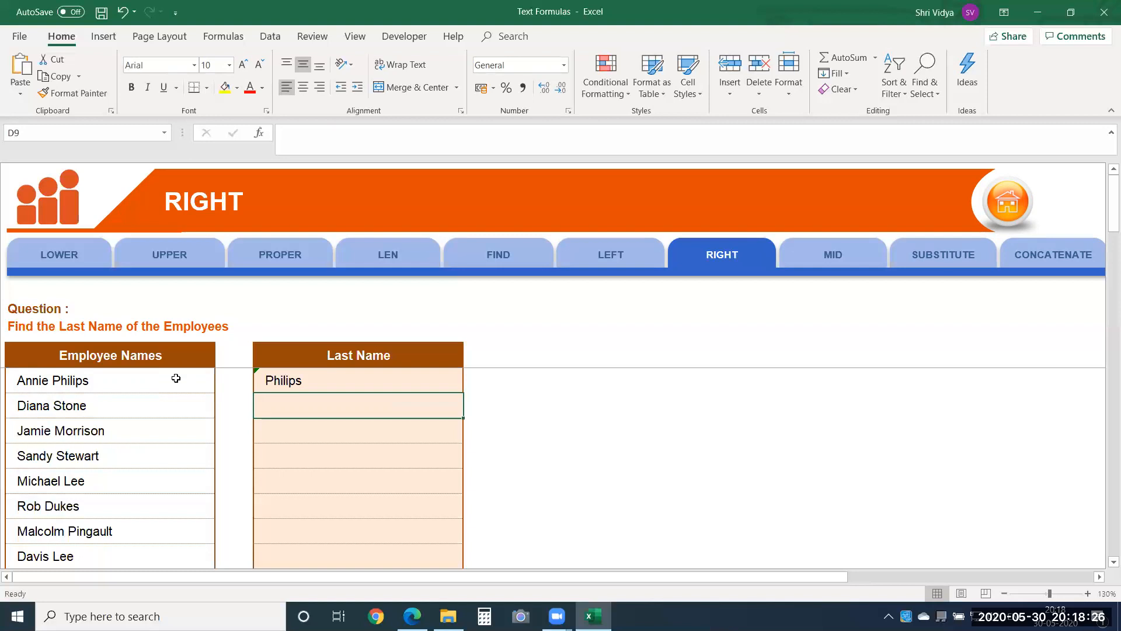
Step: Create a new blank workbook and spell out the second employee's first name across E7:I7, one letter per cell, leaving J7 blank
key("ctrl+n")
left_click(226, 270)
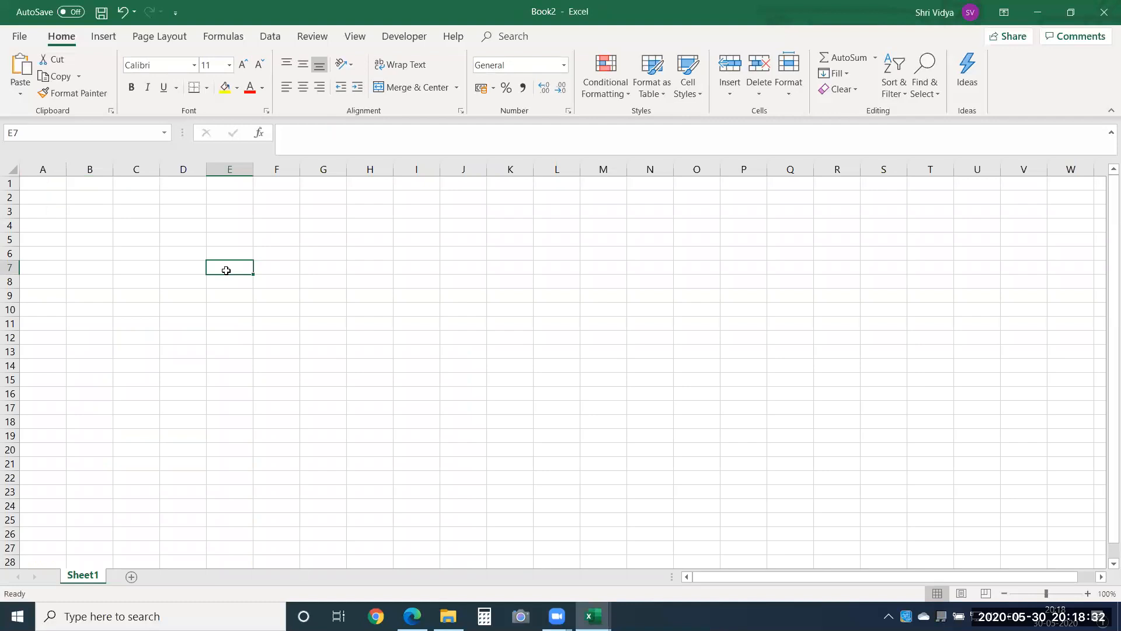
key("Tab")
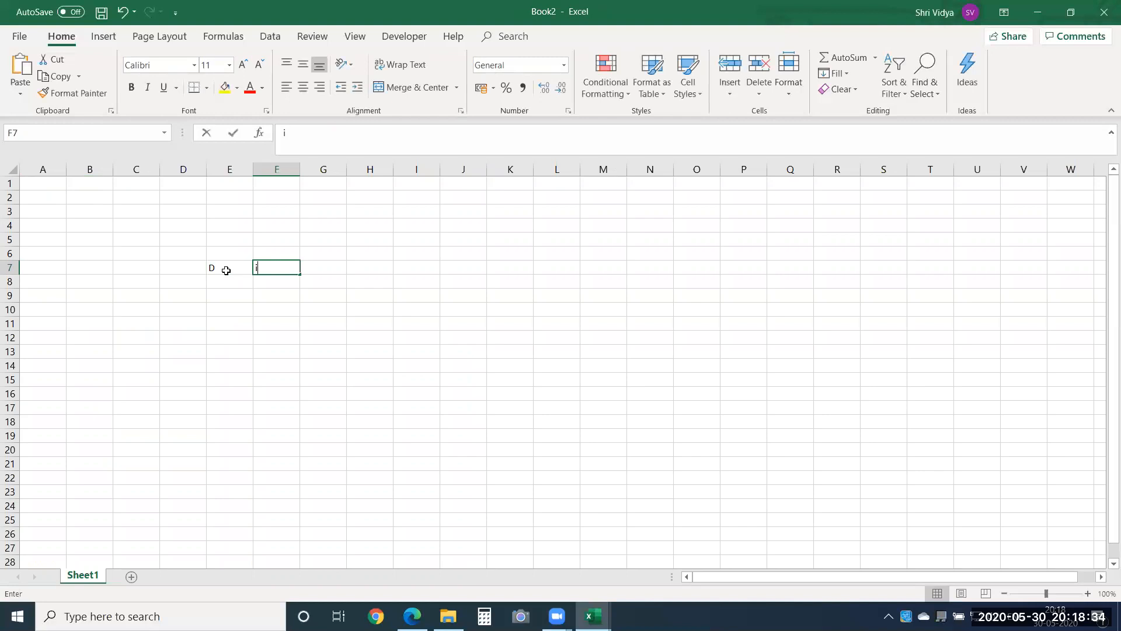
key("Tab")
key("Tab")
key("Tab")
Step: Spell out the same employee's last name across K7:O7, one letter per cell
key("Tab")
key("Tab")
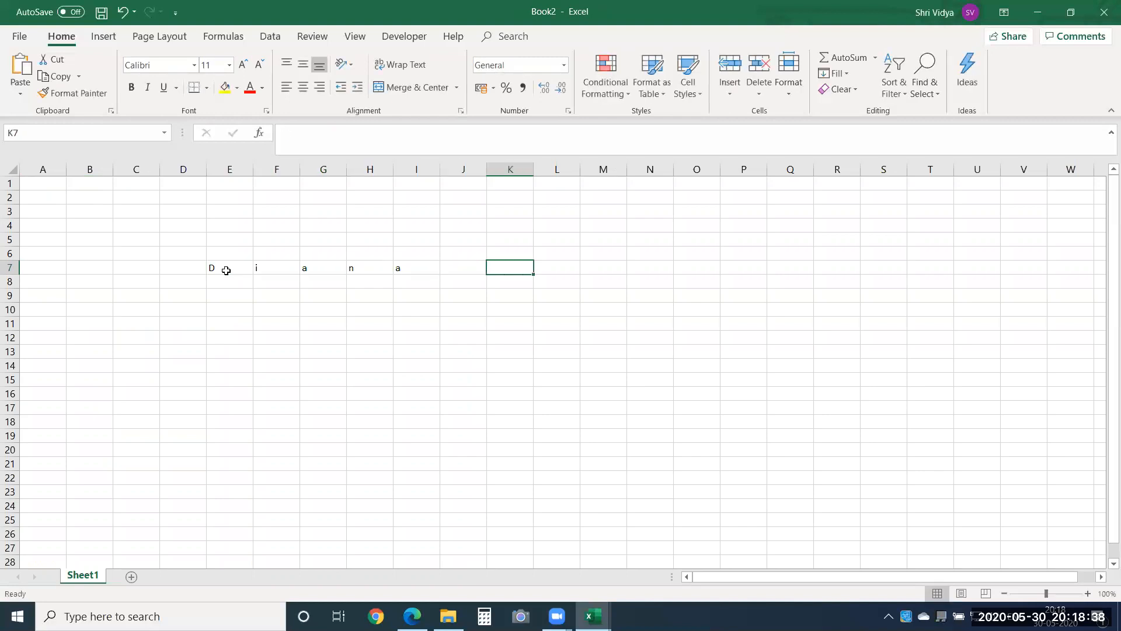
key("Tab")
key("Tab")
key("Tab")
key("Tab")
key("Tab")
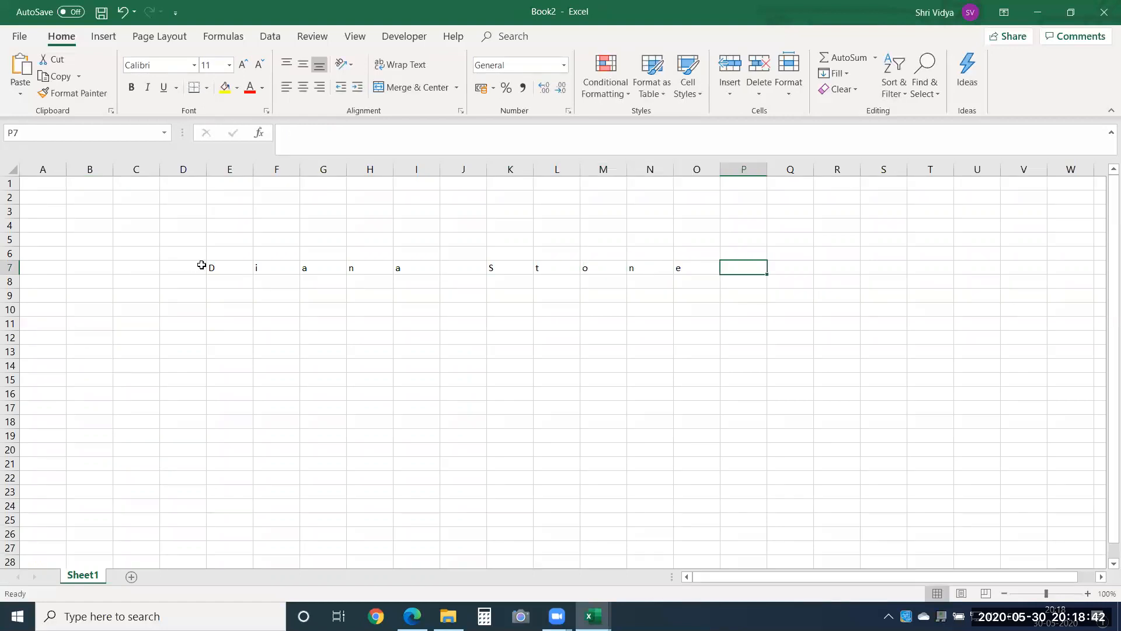
Step: Enlarge the spelled-out name in E7:O7 to font size 36 and centre it horizontally
left_click(214, 266)
key("shift+Right")
key("shift+Right")
key("shift+Right")
key("shift+Right")
key("shift+Right")
key("shift+Right")
key("shift+Right")
key("shift+Right")
key("shift+Right")
key("shift+Right")
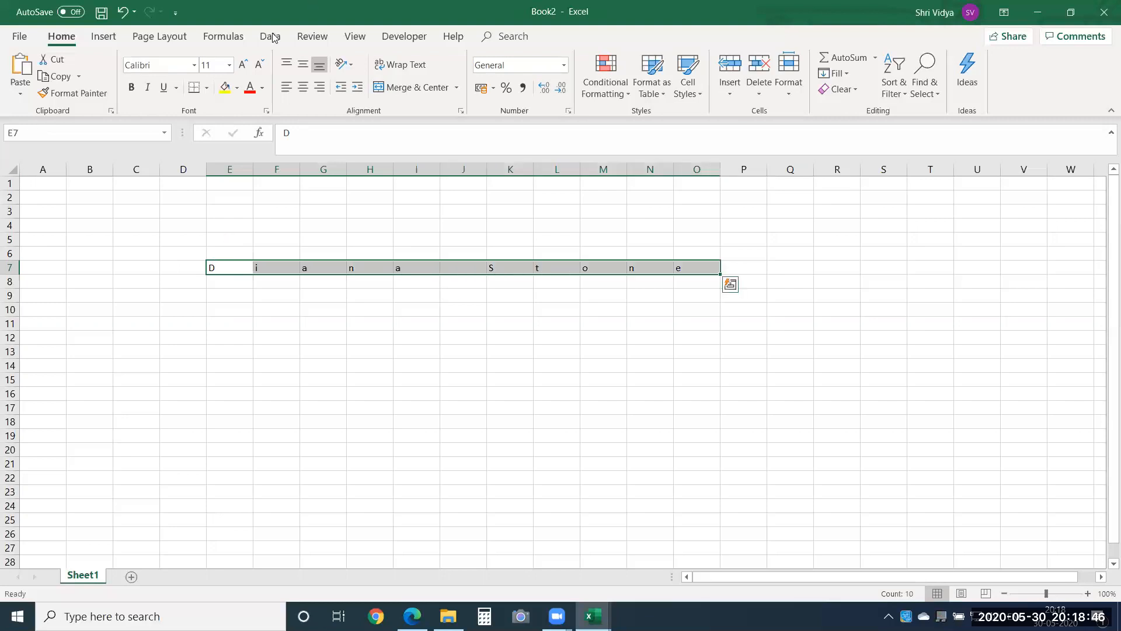
left_click(242, 65)
left_click(241, 64)
left_click(241, 64)
left_click(241, 64)
left_click(242, 64)
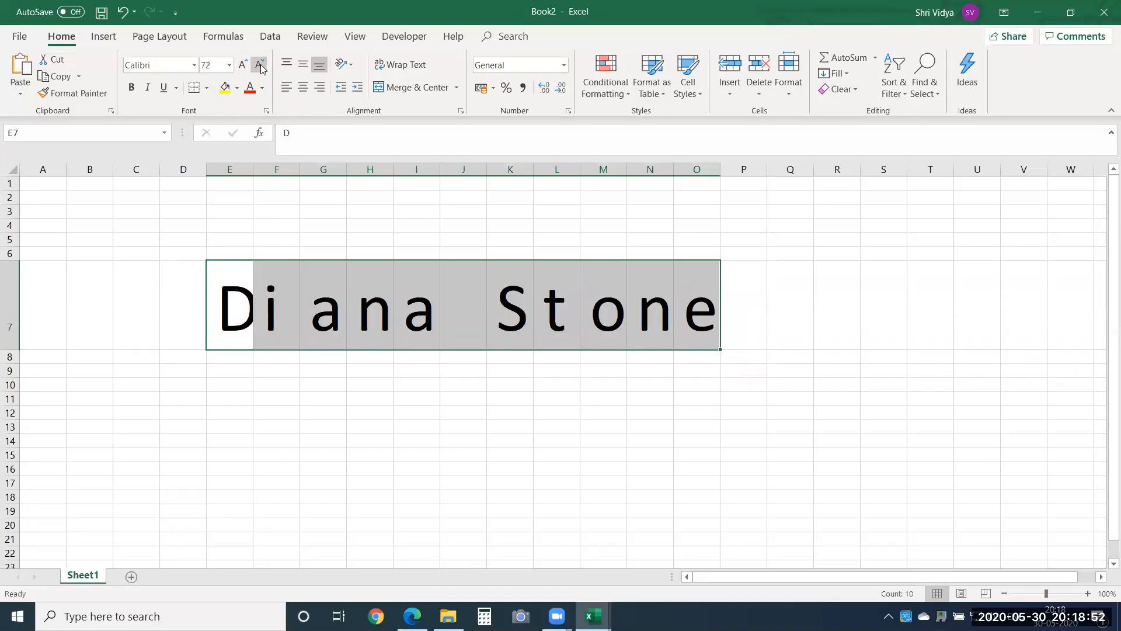
left_click(259, 64)
left_click(259, 64)
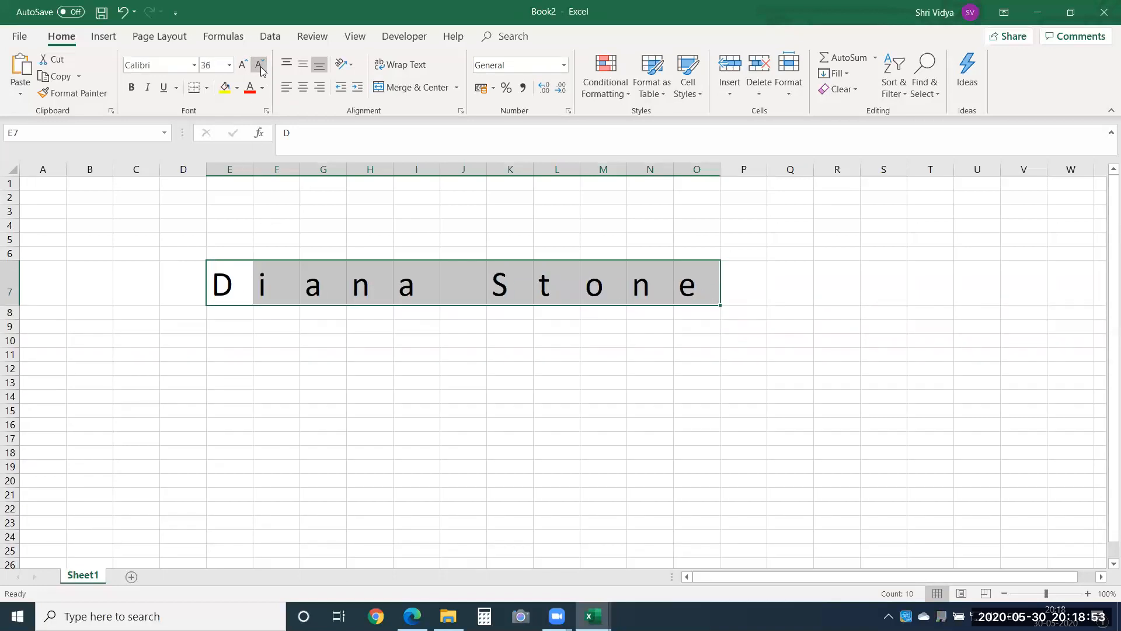
left_click(298, 89)
Step: Number the character positions from 1 to 11 across E6:O6, above the spelled-out name
left_click(234, 254)
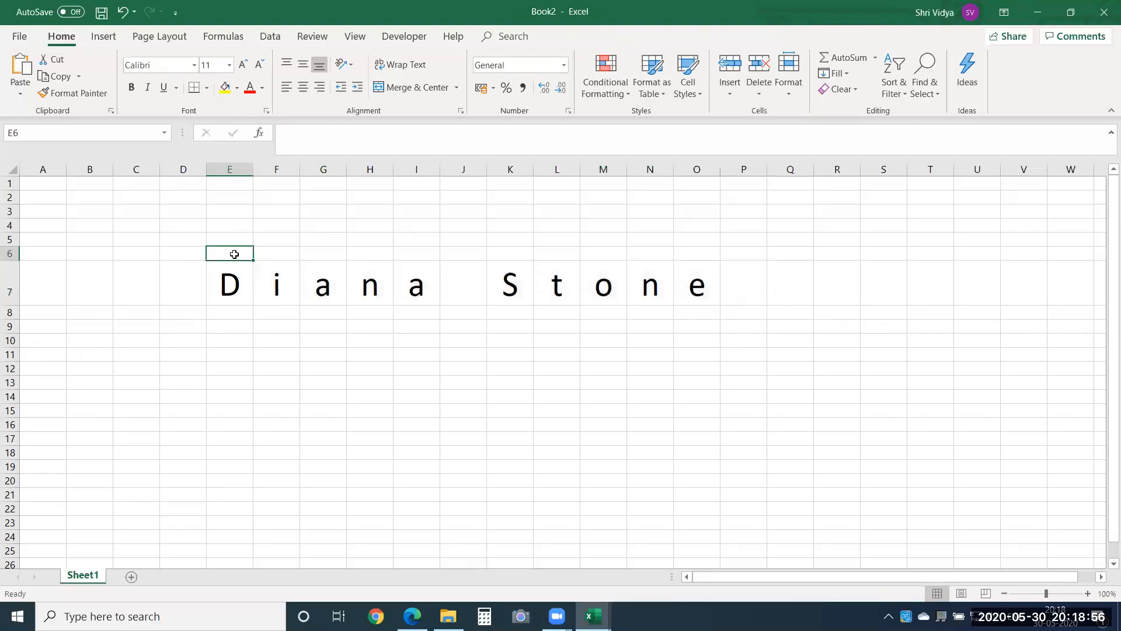
type("1")
key("Tab")
type("2")
key("Tab")
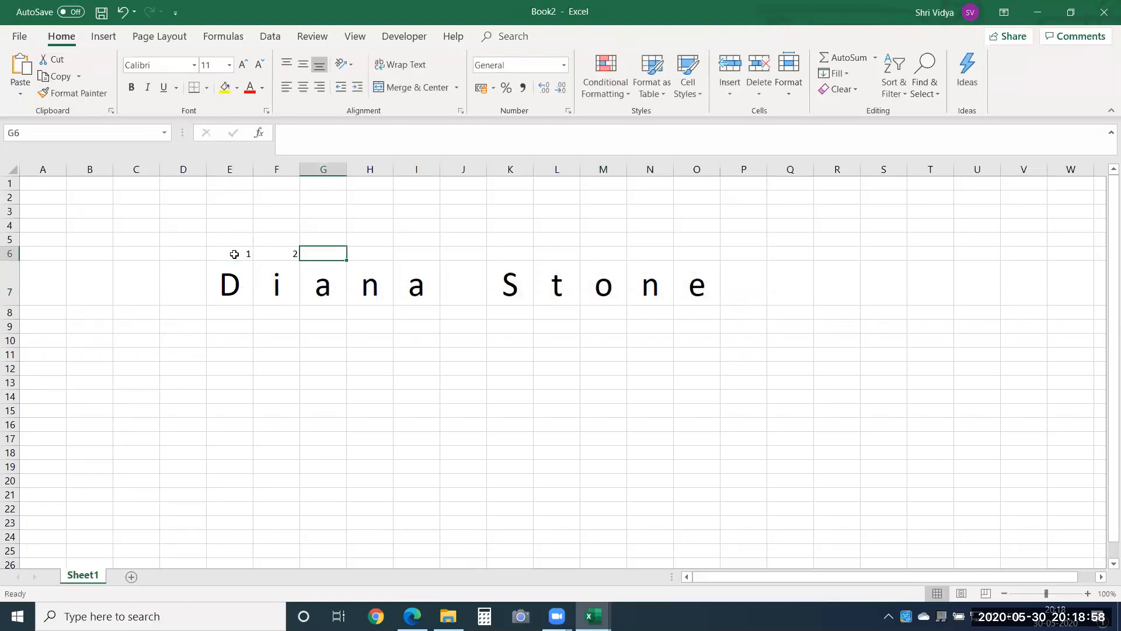
type("3")
key("Tab")
type("4")
key("Tab")
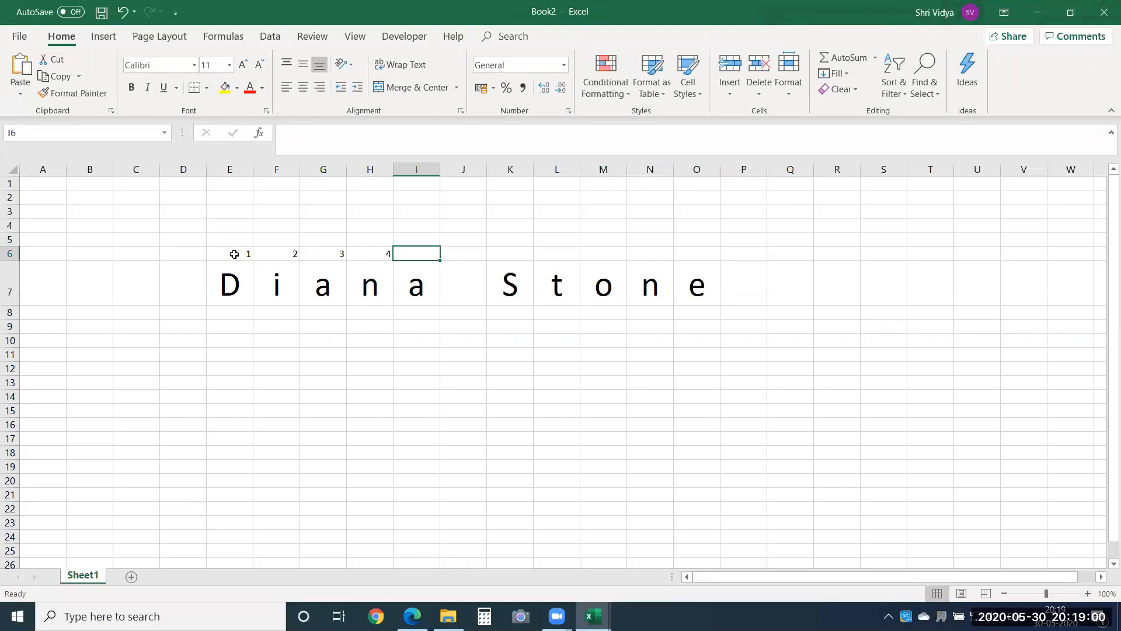
left_click_drag(336, 251, 716, 232)
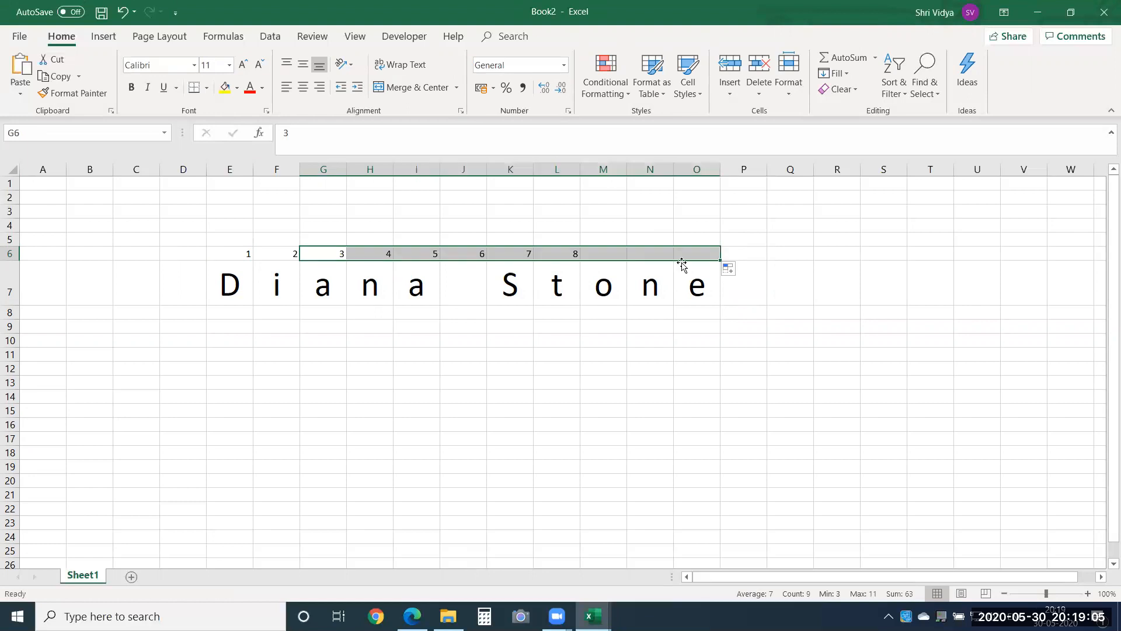
Step: Format the position numbers in E6:O6 in red at font size 24, centred horizontally and vertically
left_click(239, 255)
key("ctrl+shift+Right")
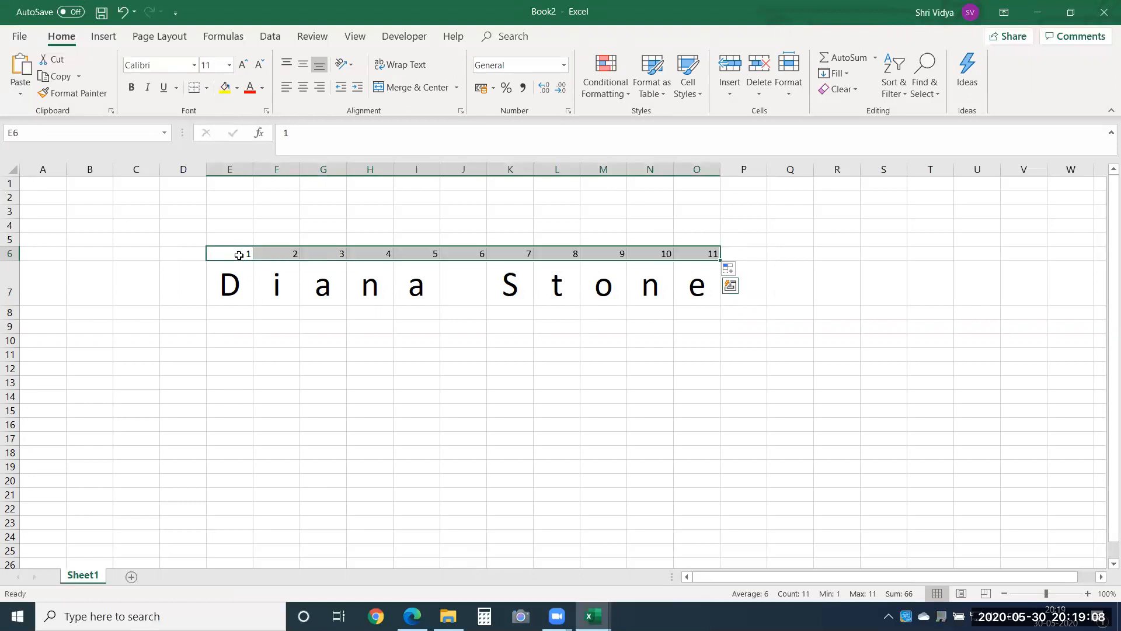
left_click(250, 87)
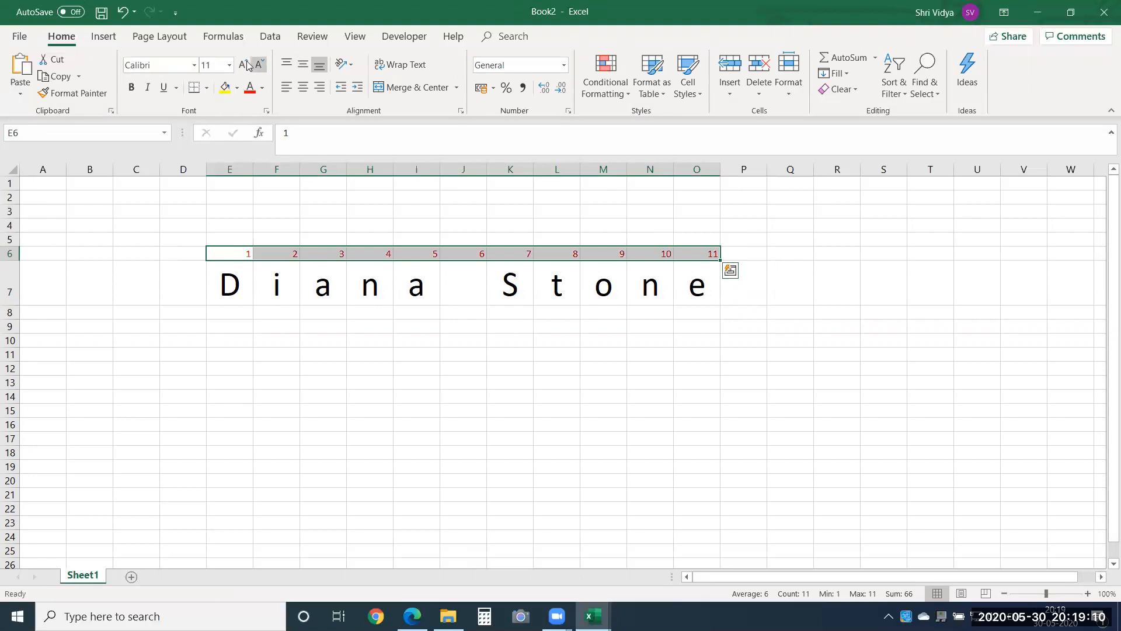
left_click(243, 66)
left_click(243, 66)
left_click(244, 65)
left_click(243, 65)
left_click(243, 65)
left_click(244, 65)
left_click(243, 66)
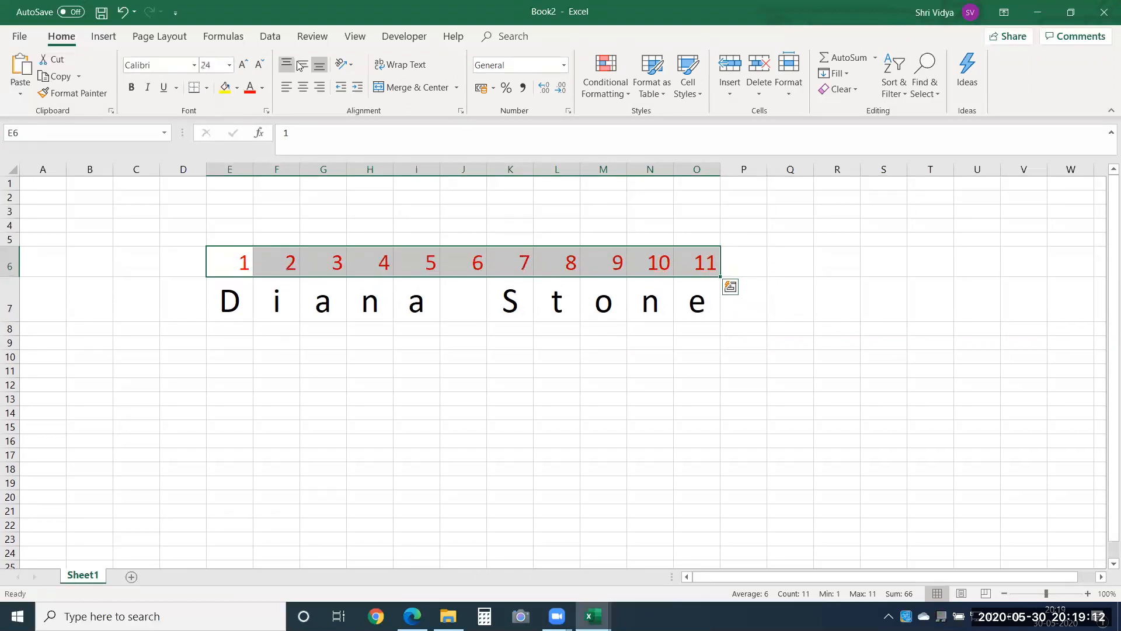
left_click(302, 66)
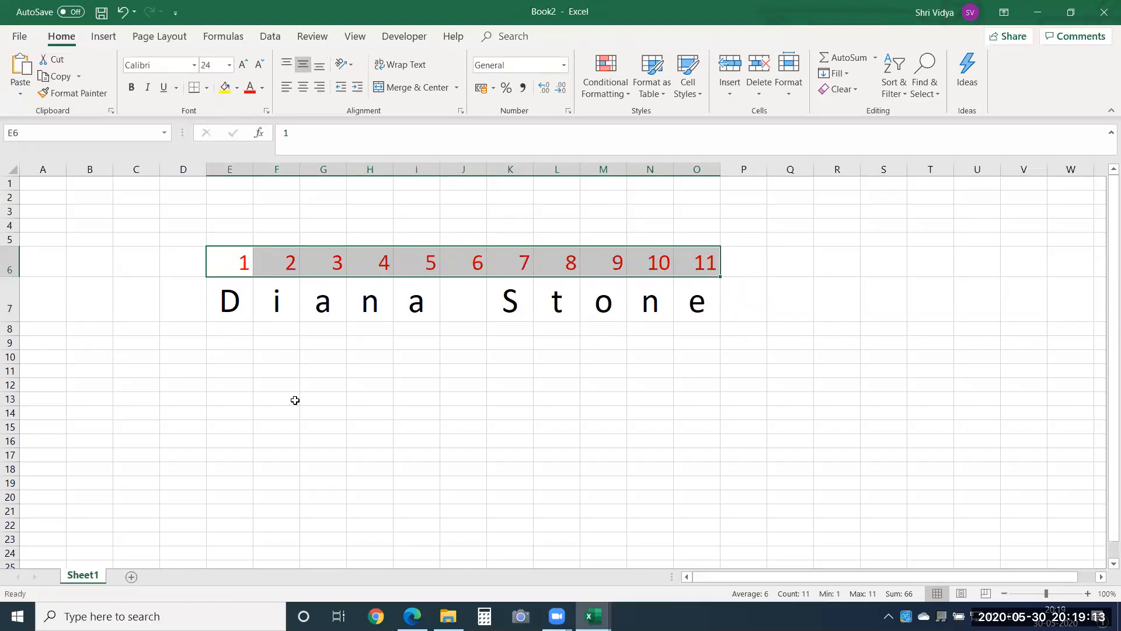
left_click(302, 87)
left_click(353, 390)
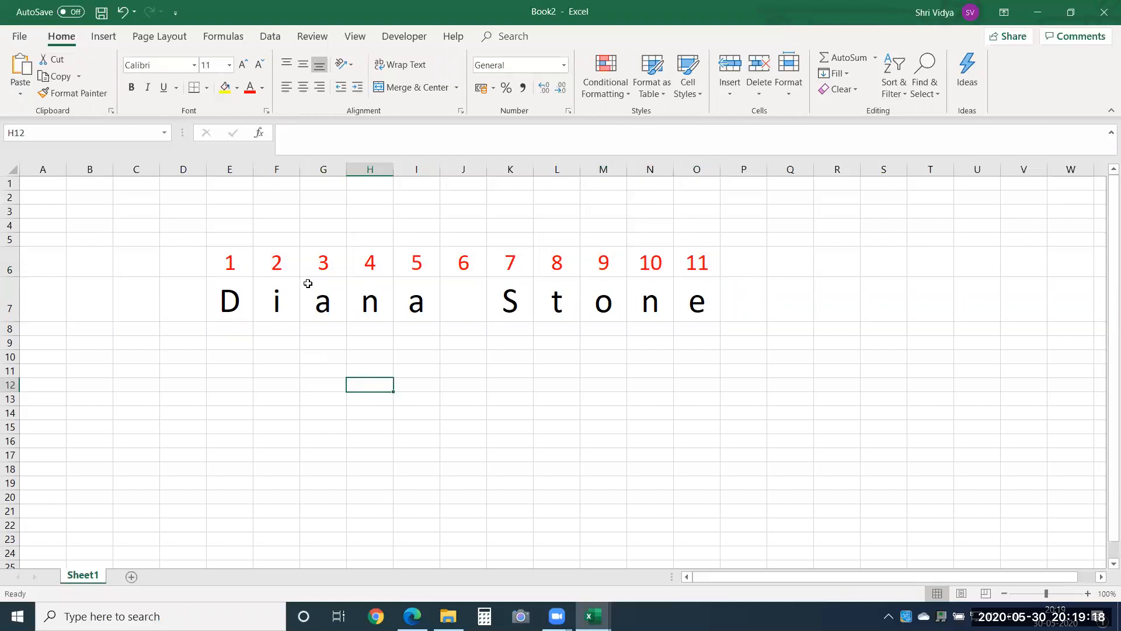
Step: Examine the blank cell J7 and the letters on either side of it against the position numbers in row 6
left_click(456, 298)
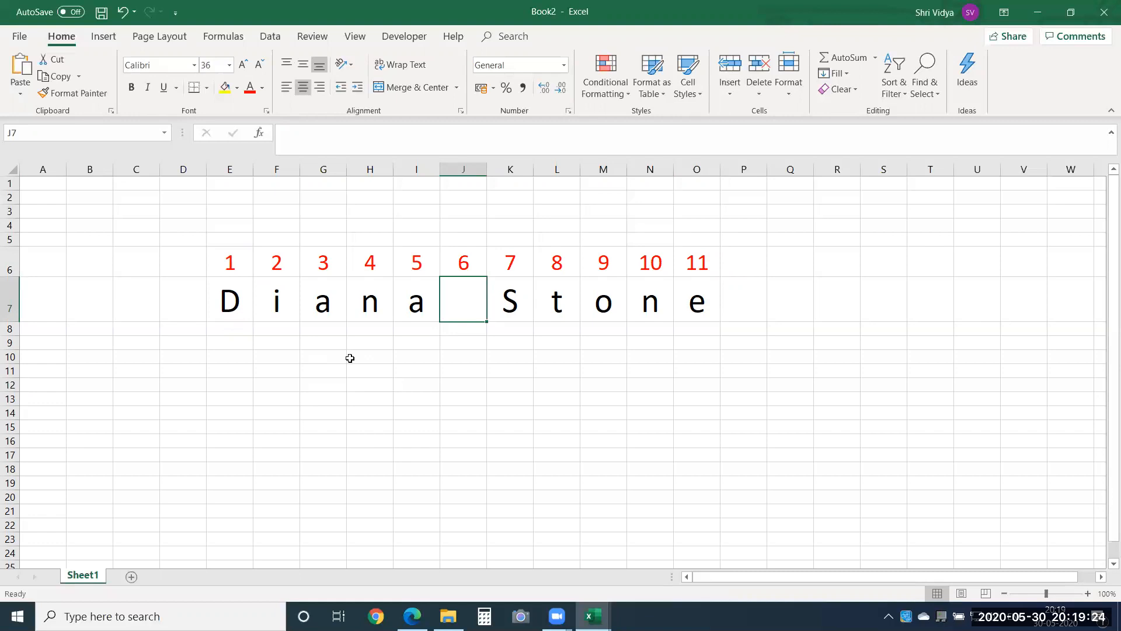
left_click_drag(235, 306, 439, 321)
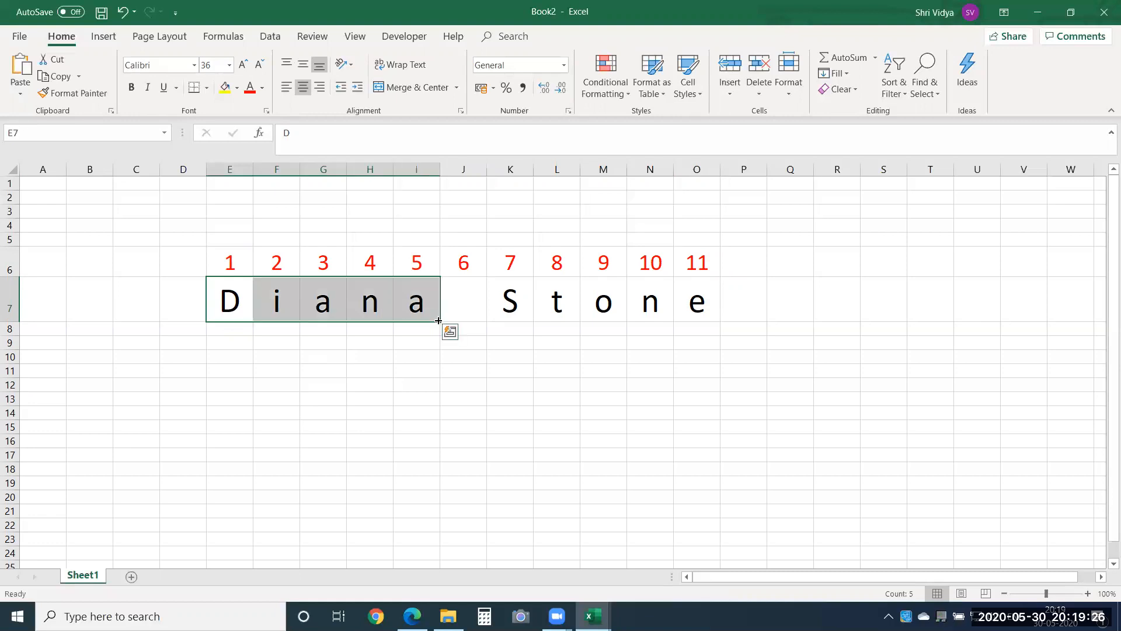
left_click_drag(723, 303, 466, 298)
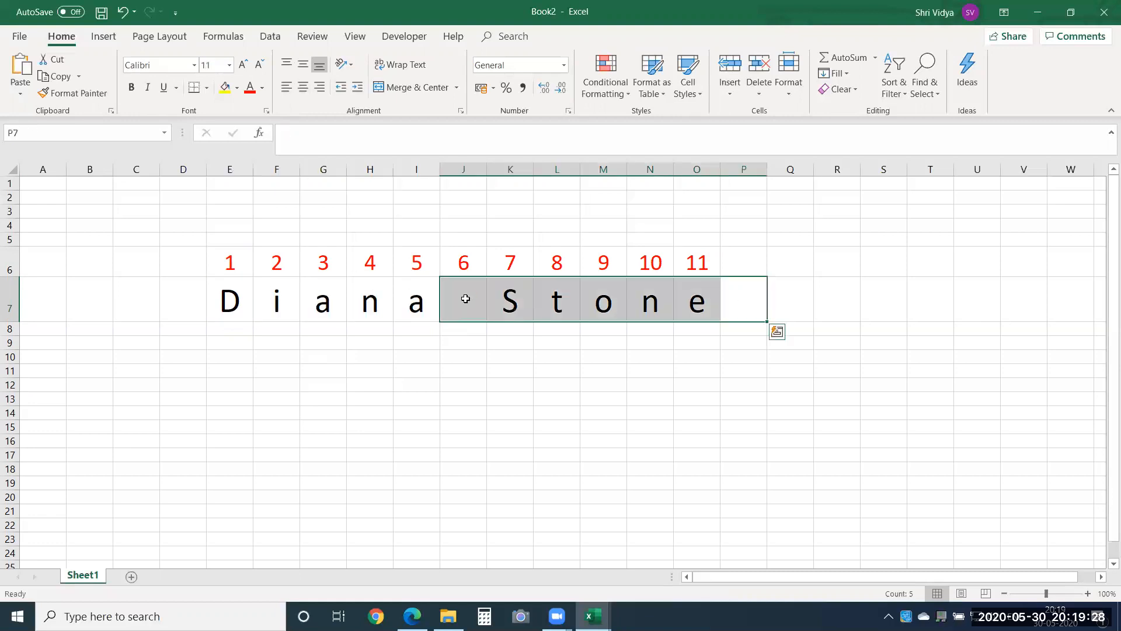
left_click(323, 368)
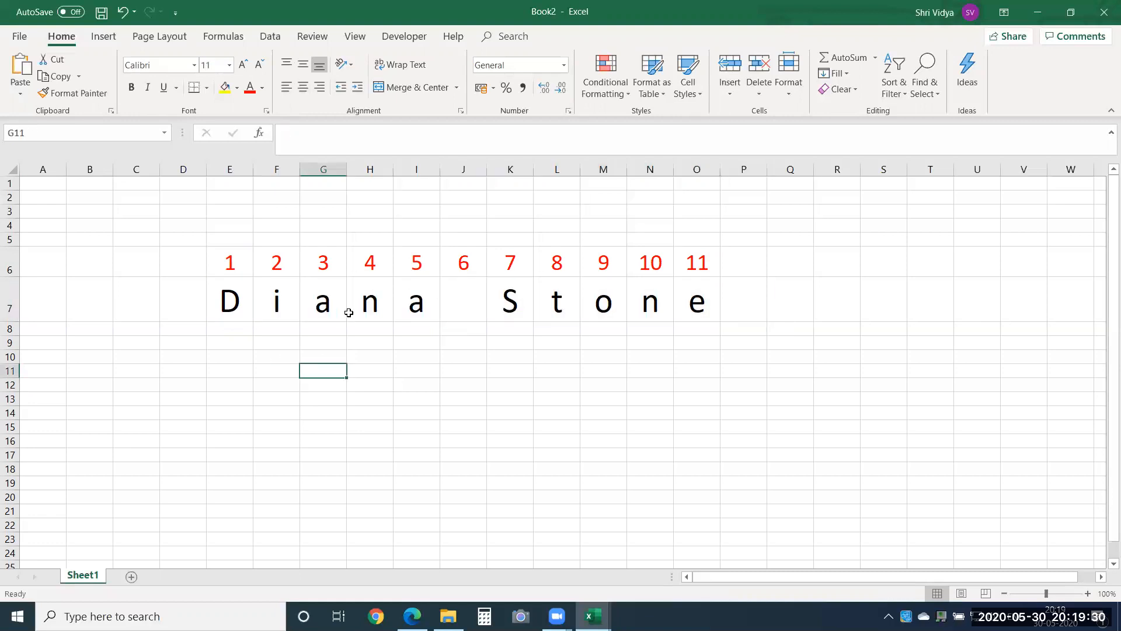
left_click(230, 297)
left_click_drag(230, 296, 459, 280)
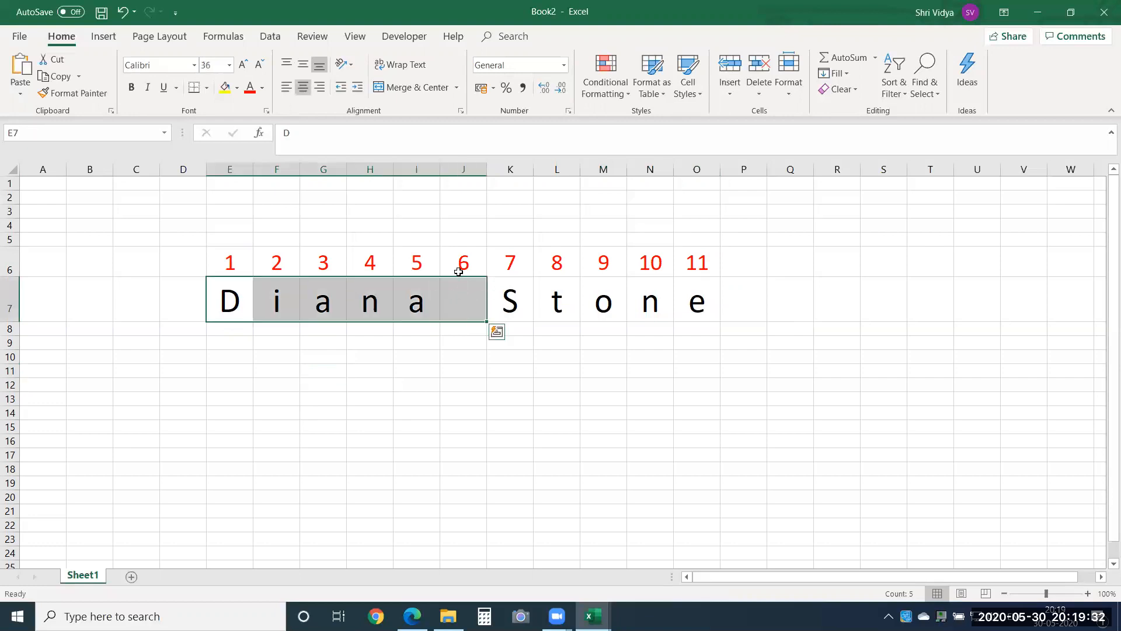
left_click(459, 294)
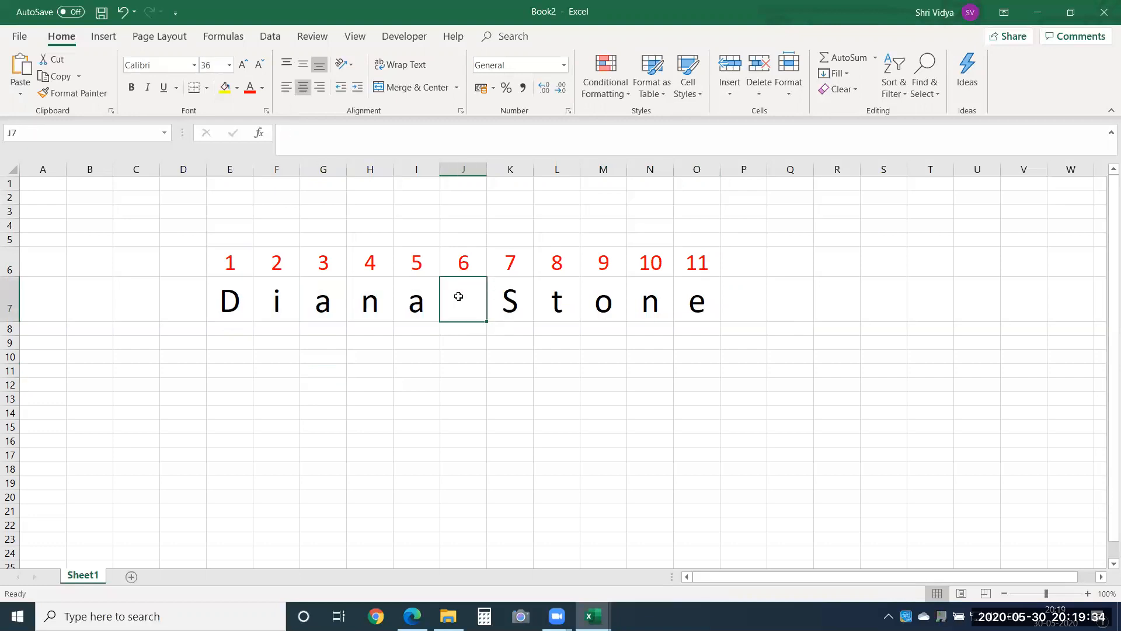
Step: Examine the first-name letters in E7:I7, the space in J7 and the last-name letters in K7:O7 against the position numbers in row 6
left_click_drag(508, 299, 691, 299)
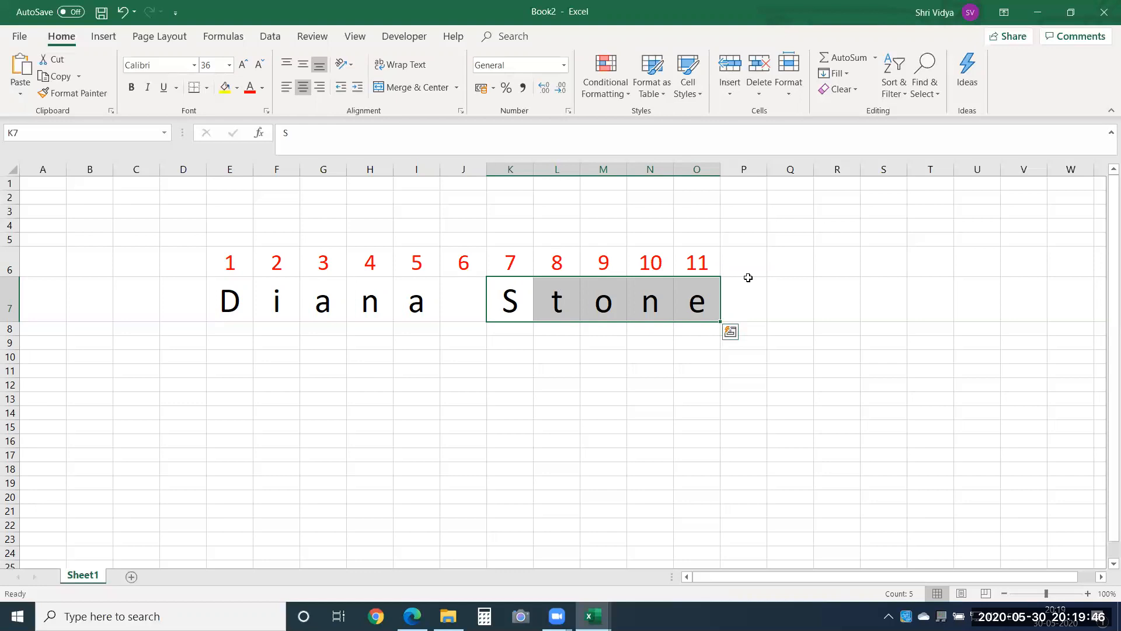
left_click_drag(418, 296, 228, 296)
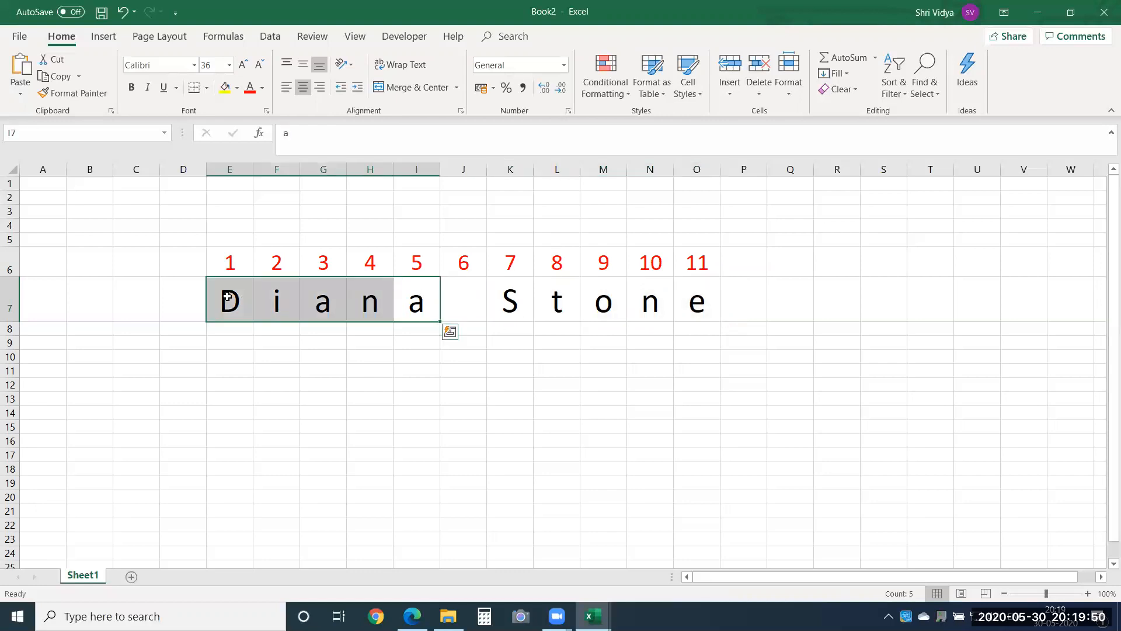
left_click(397, 368)
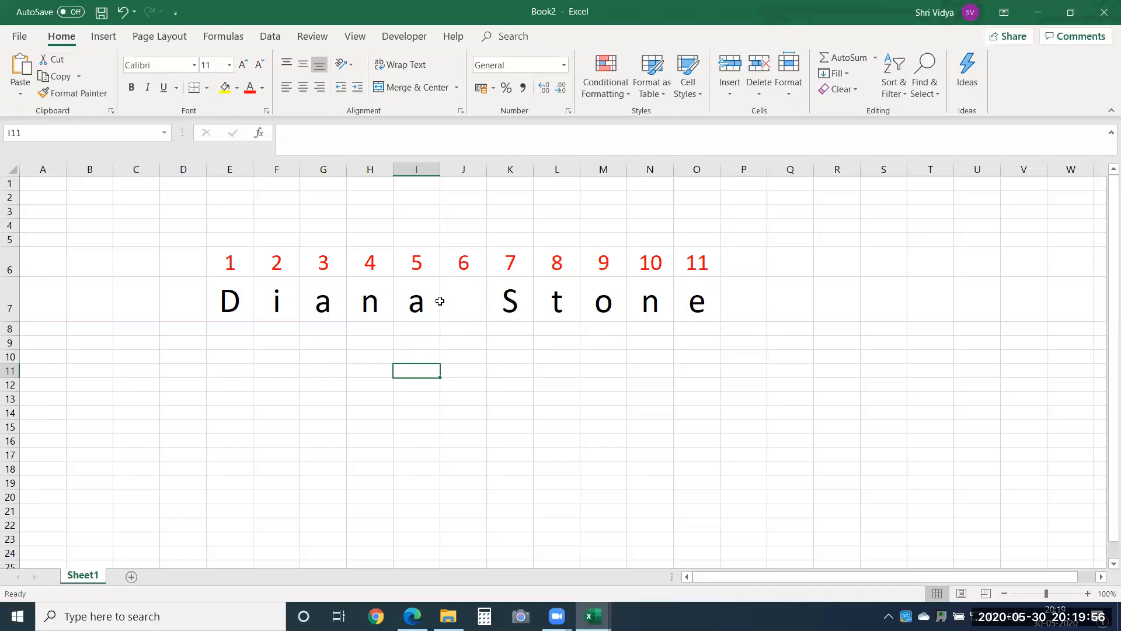
left_click_drag(698, 298, 512, 299)
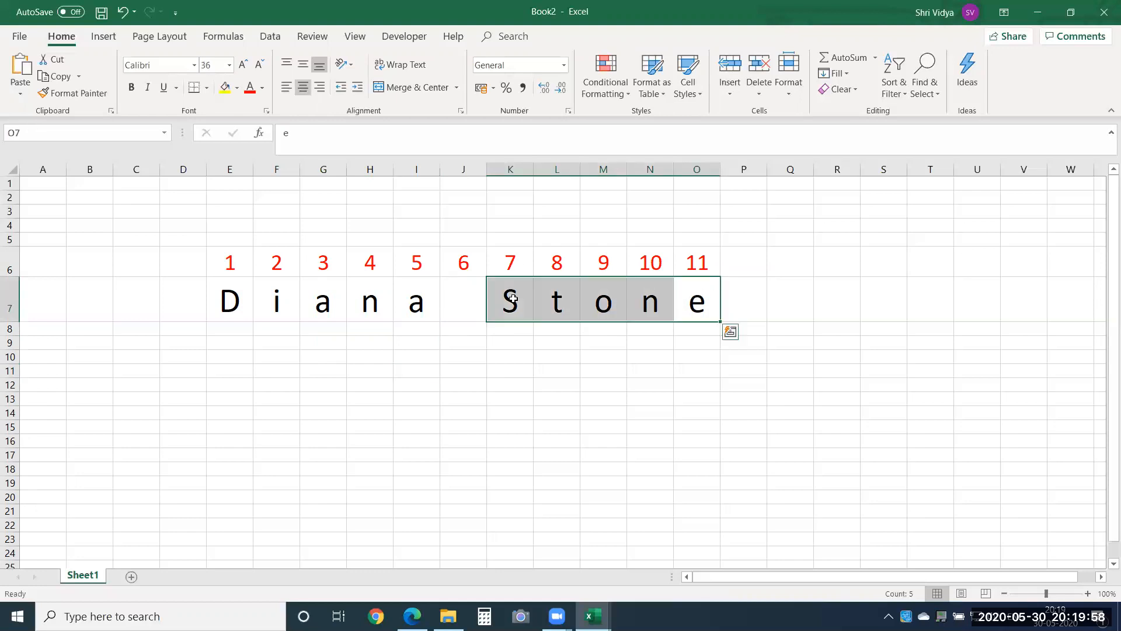
left_click(463, 364)
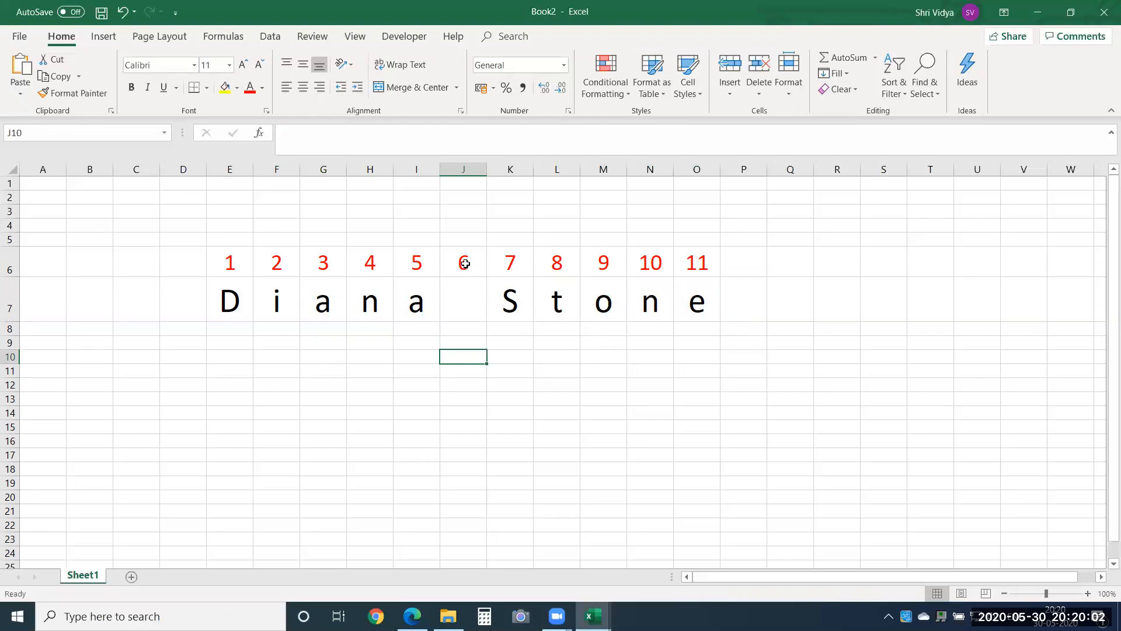
left_click_drag(465, 264, 464, 300)
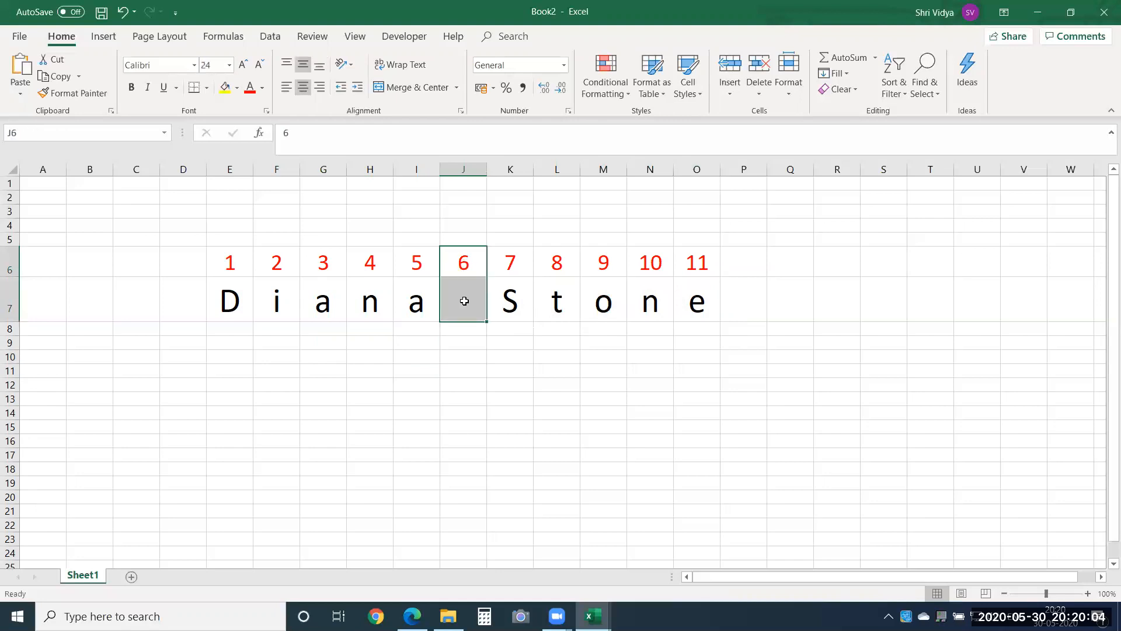
left_click(595, 376)
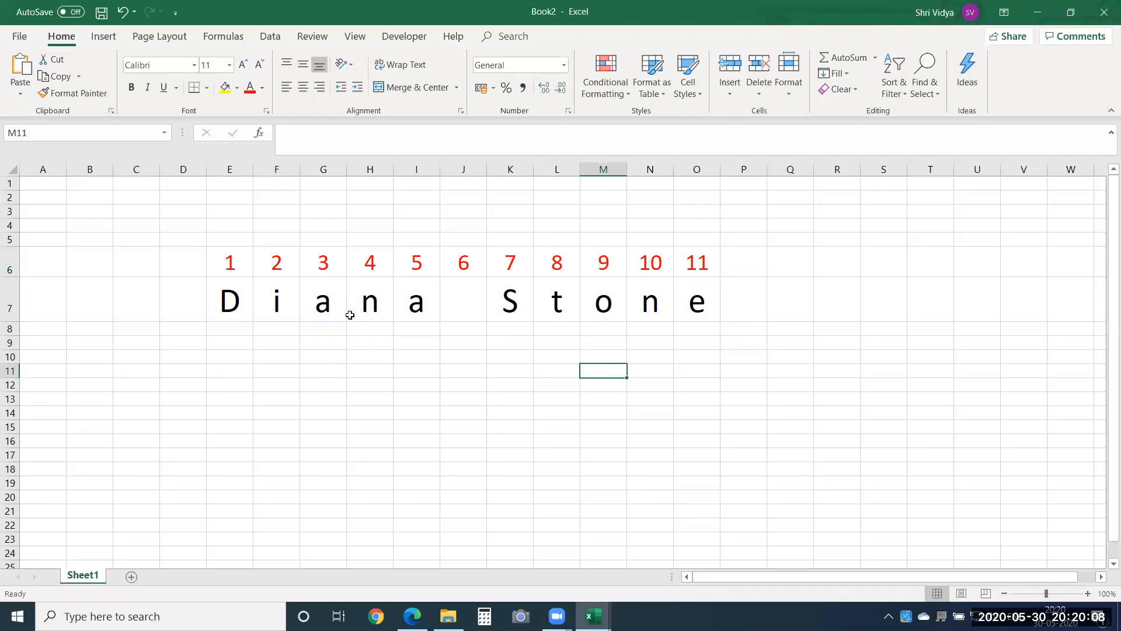
left_click_drag(232, 262, 694, 300)
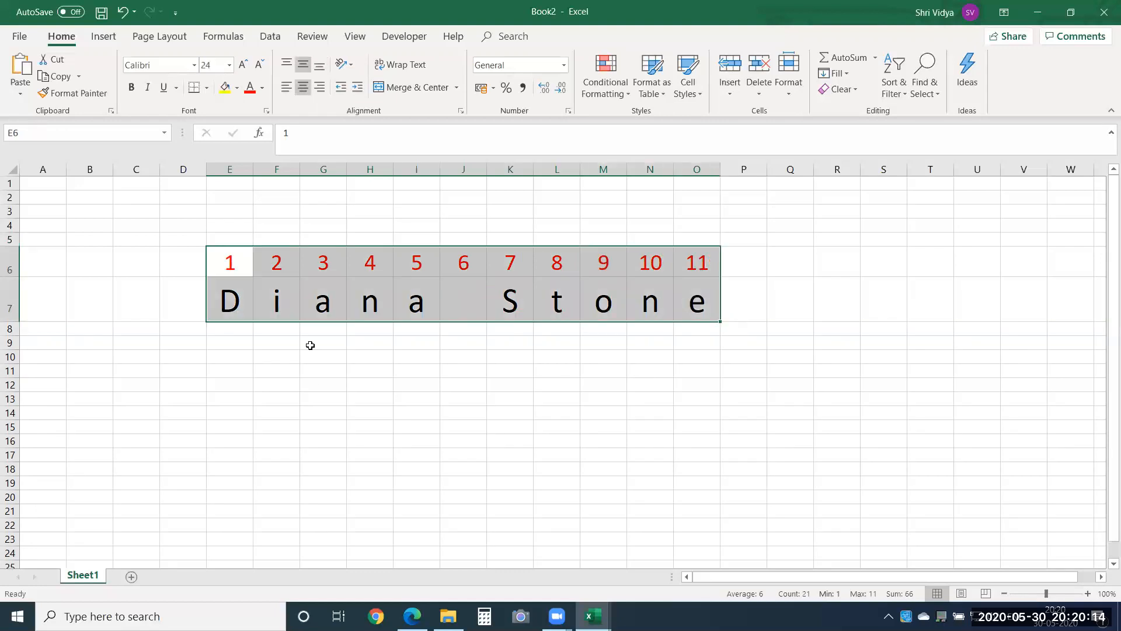
left_click(232, 259)
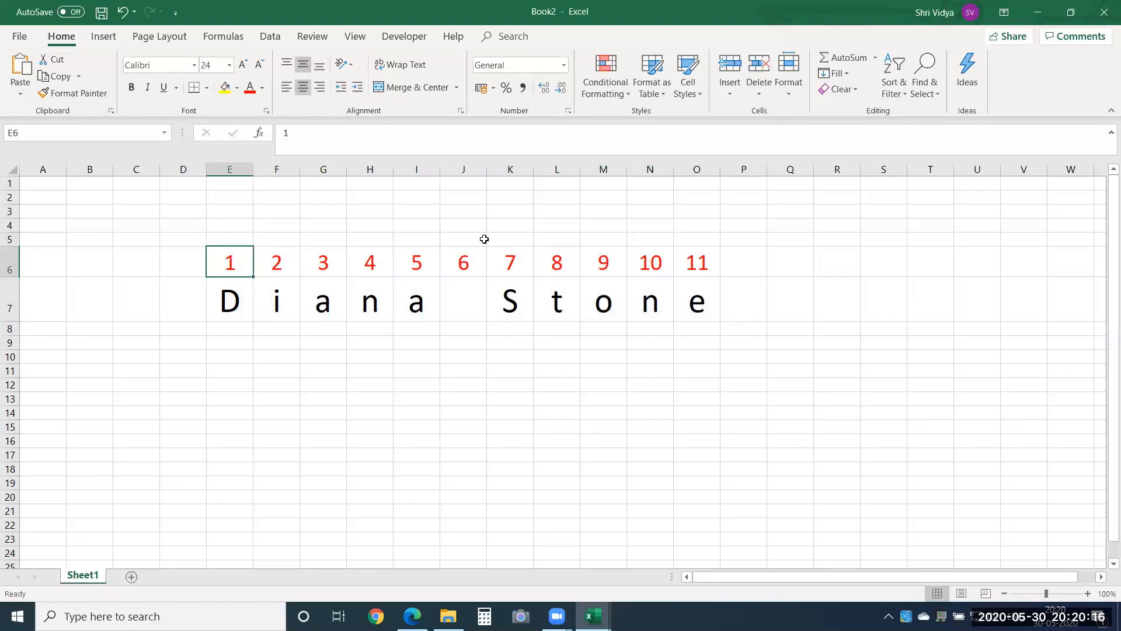
left_click_drag(466, 261, 463, 303)
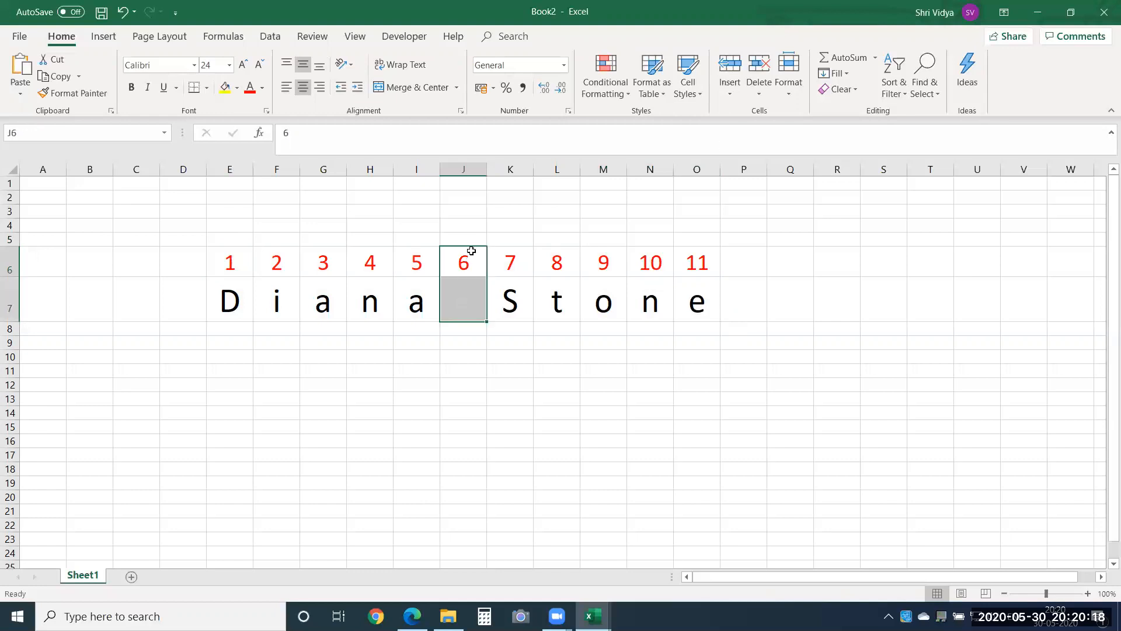
left_click(710, 263)
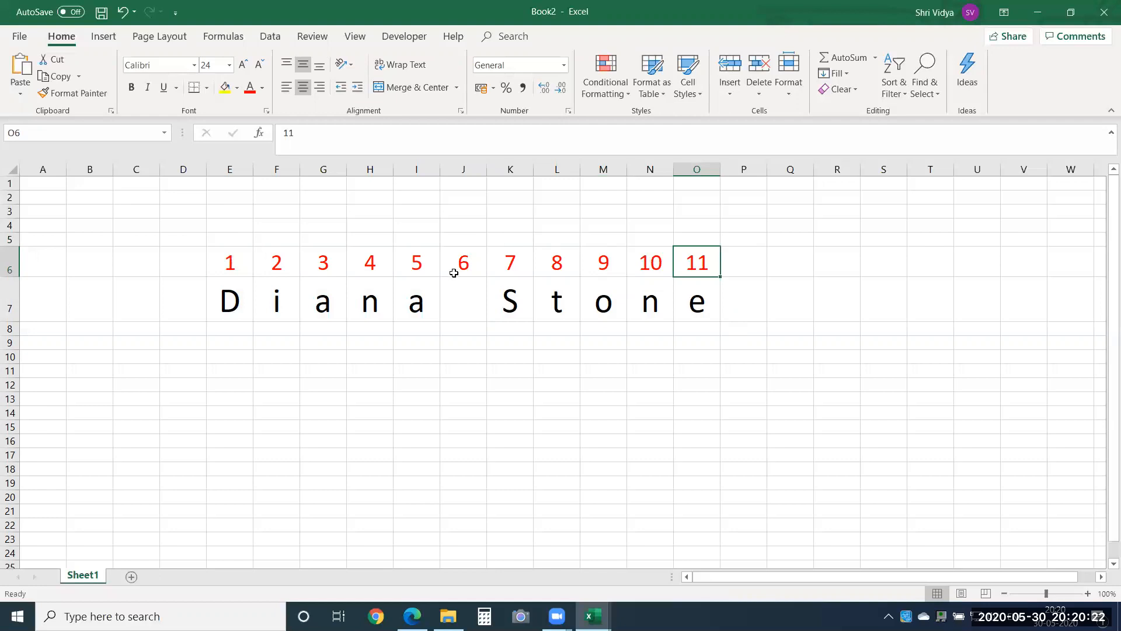
left_click_drag(511, 297, 697, 295)
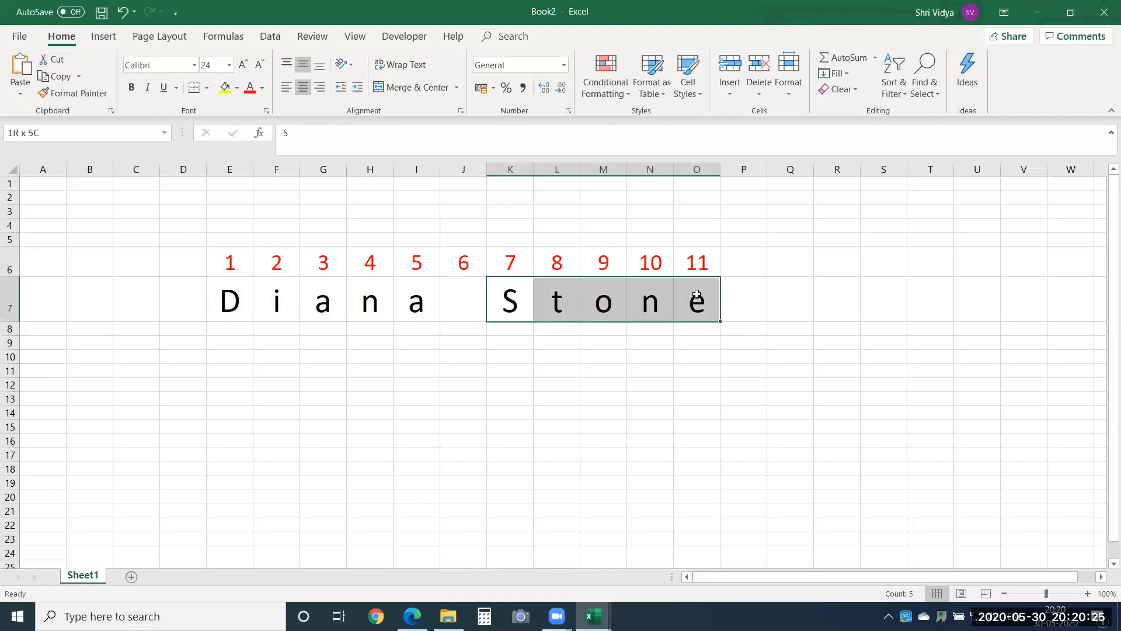
Step: Spell out a second employee's full name across E8:M8, one letter per cell, leaving H8 blank for the space
left_click(220, 331)
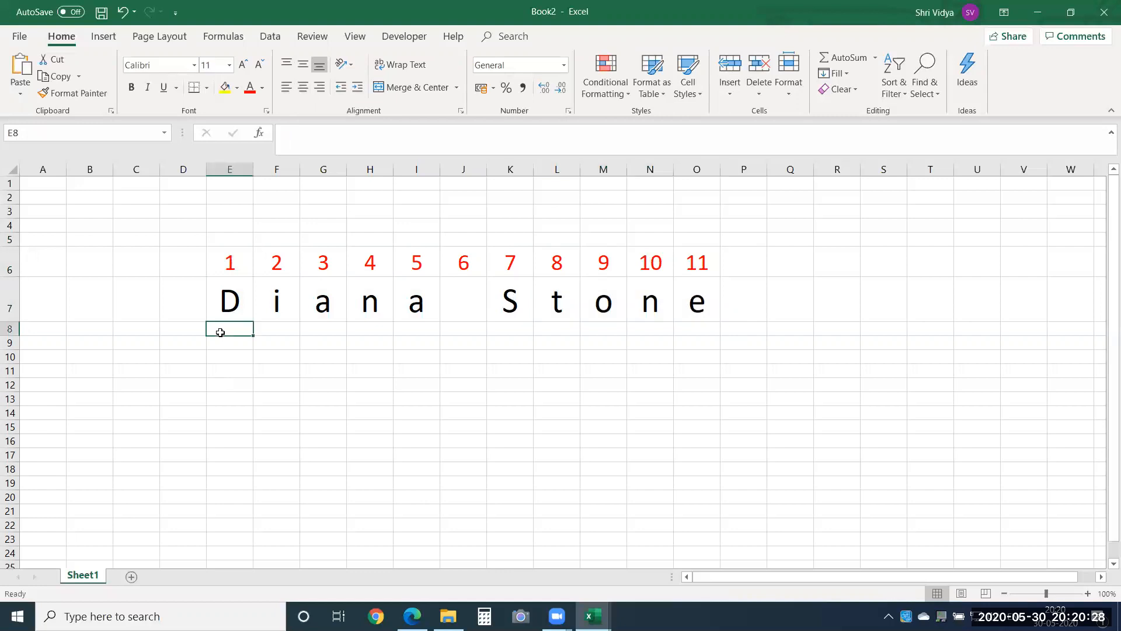
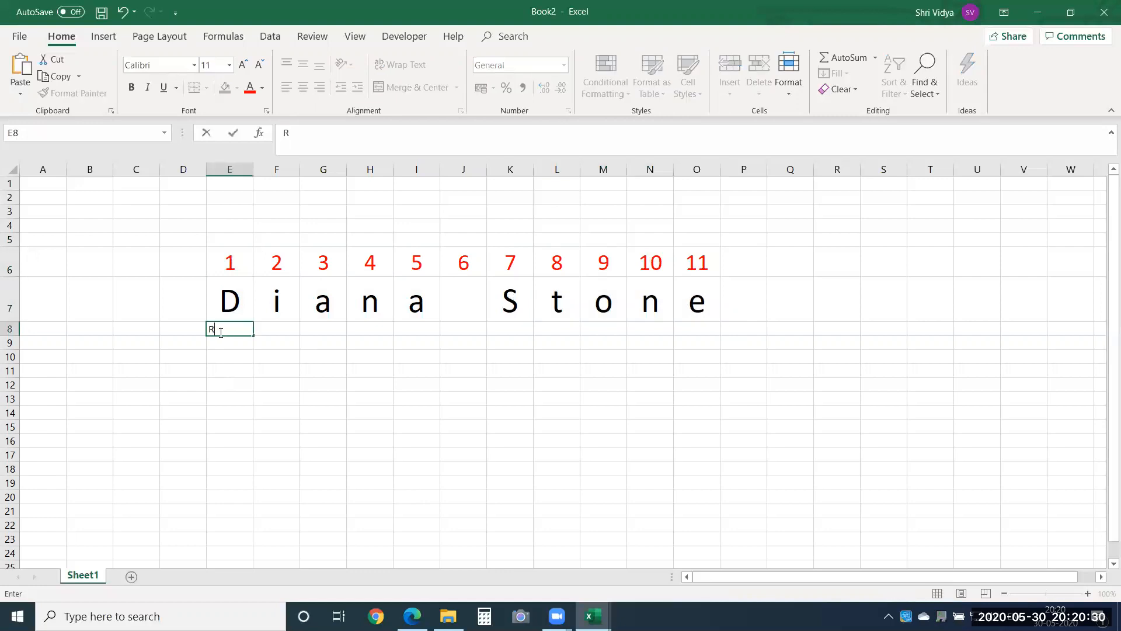
key("Tab")
key("Tab")
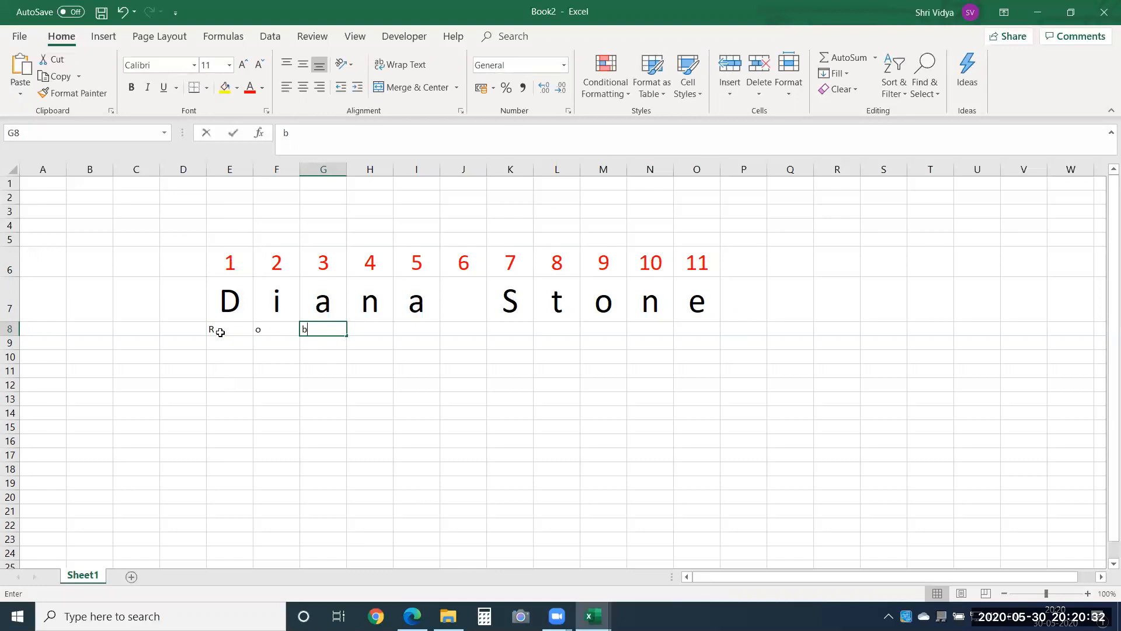
key("Tab")
key("Tab")
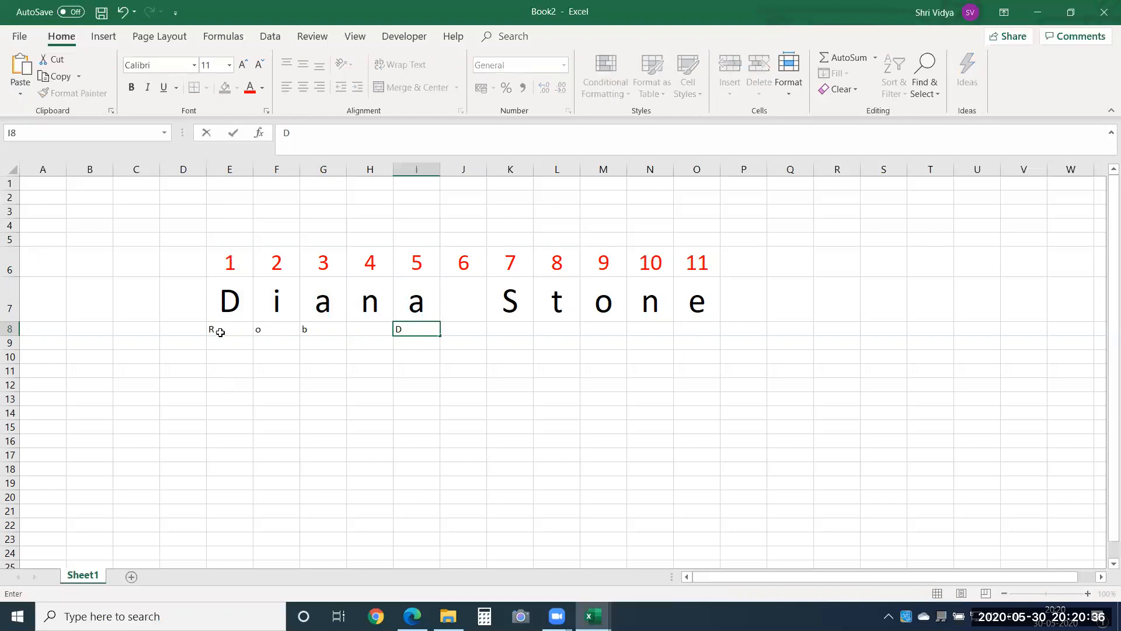
key("Tab")
key("Tab")
key("Tab")
key("Tab")
key("Tab")
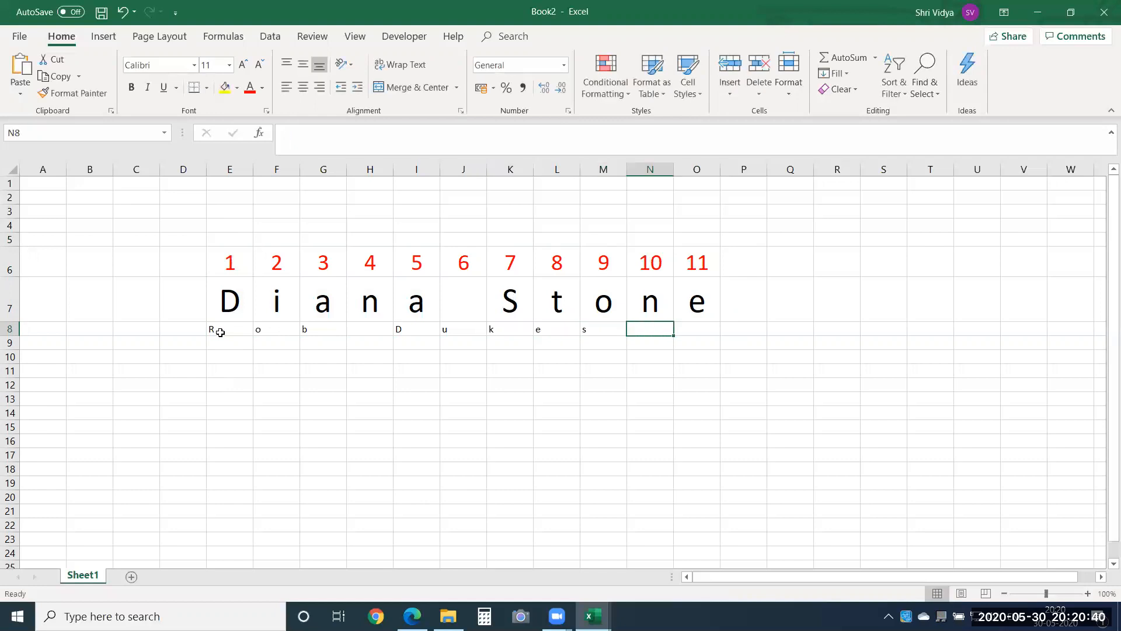
Step: Copy the formatting of the spelled-out name in E7:O7 onto E8:O9
left_click_drag(226, 294, 680, 295)
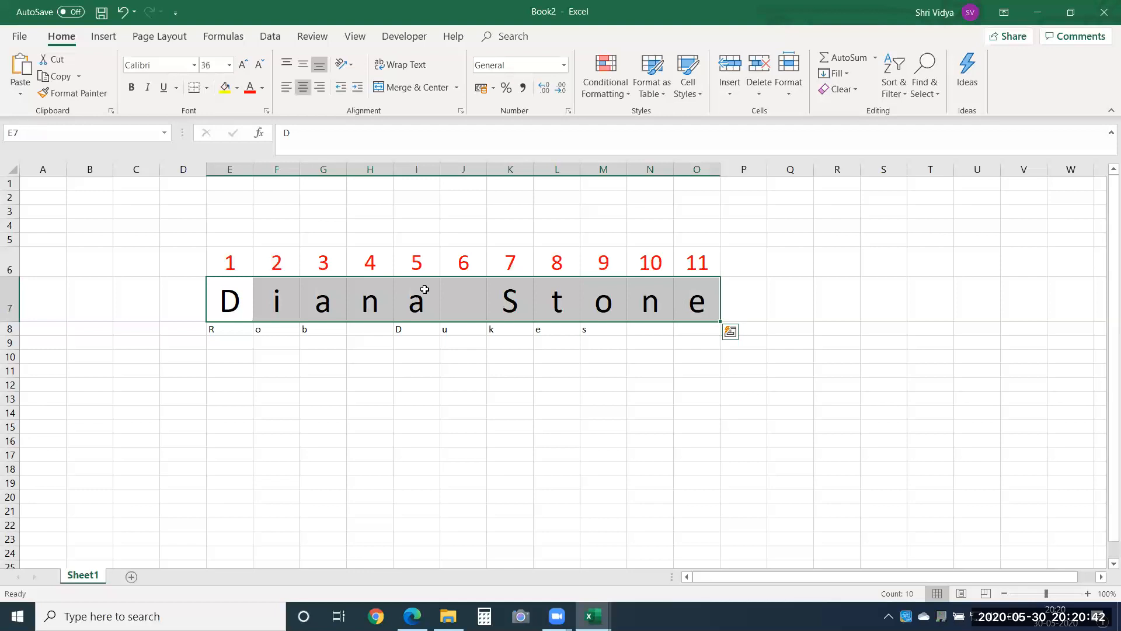
left_click(73, 93)
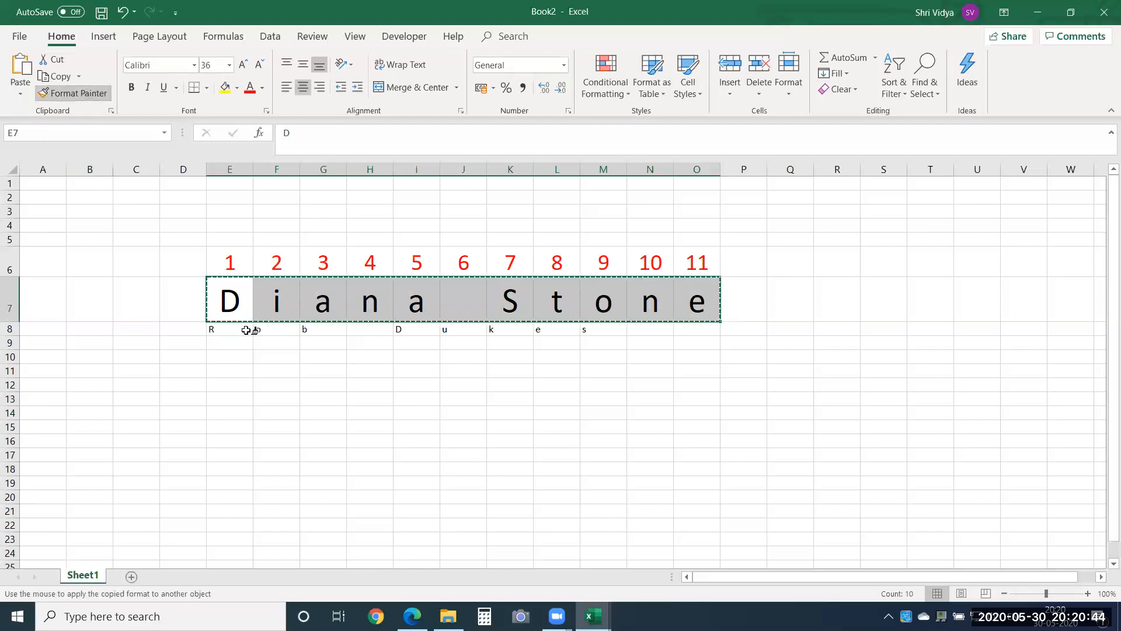
mouse_move(233, 322)
left_mouse_down()
mouse_move(640, 307)
mouse_move(710, 336)
left_mouse_up()
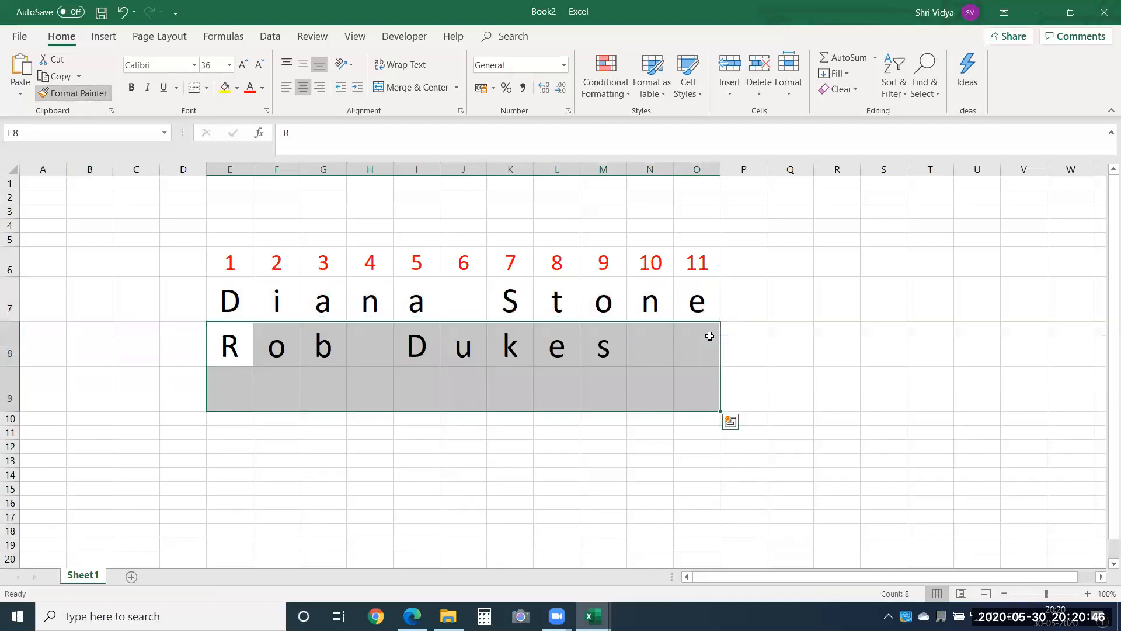
left_click(421, 383)
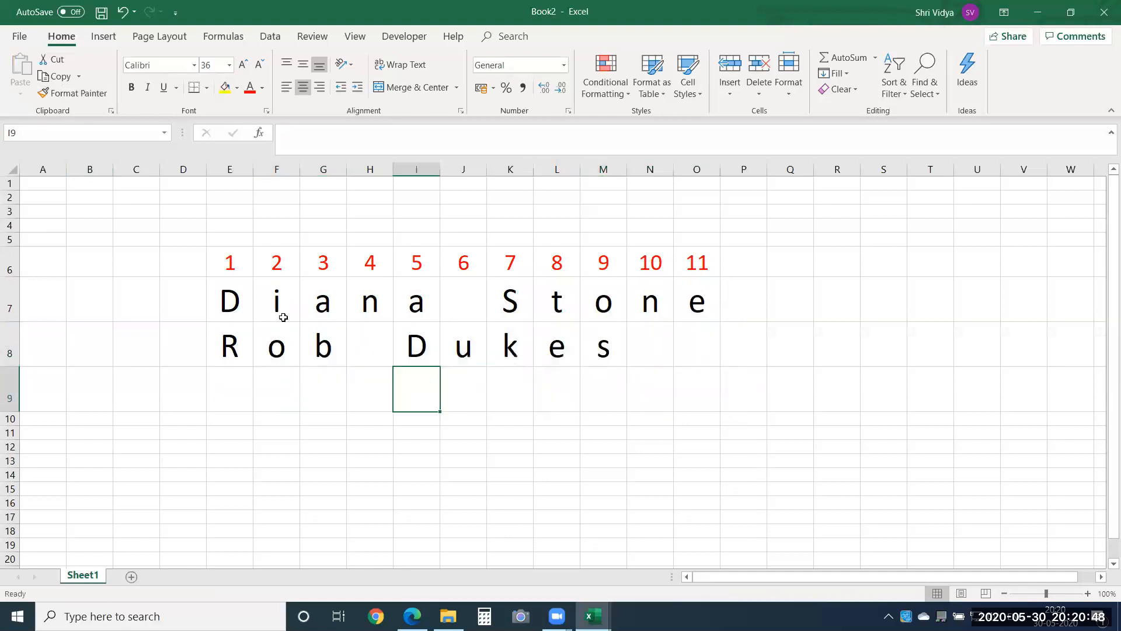
Step: Examine the second name's blank cell H8, its final letter in M8 and its last-name letters in I8:M8 against the position numbers
left_click(372, 347)
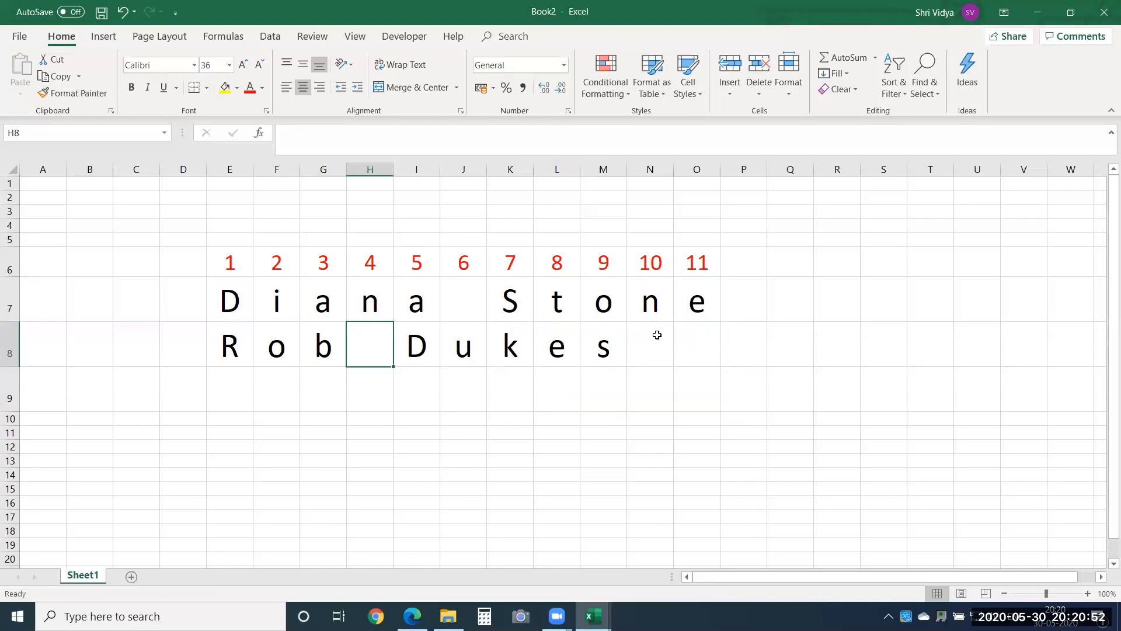
left_click(604, 350)
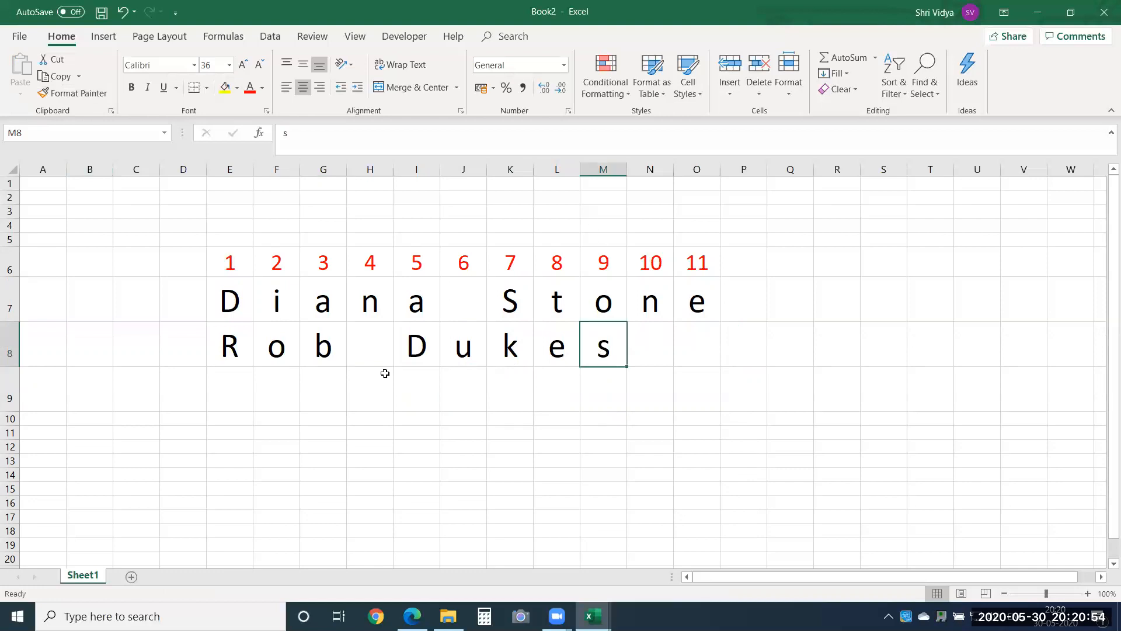
left_click_drag(420, 342, 606, 345)
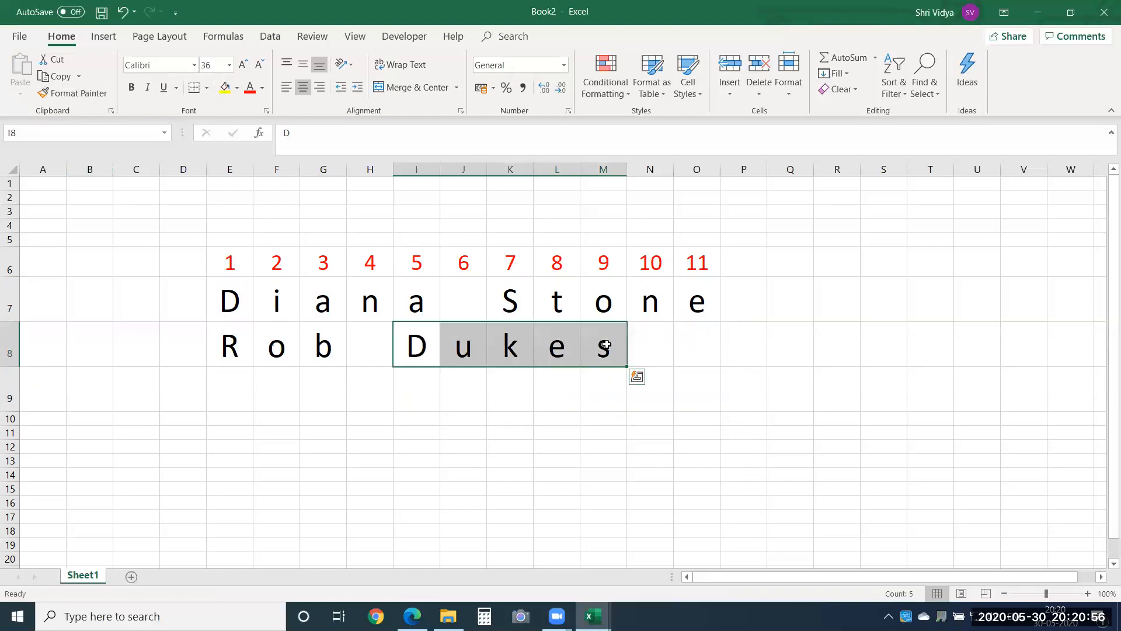
left_click(578, 395)
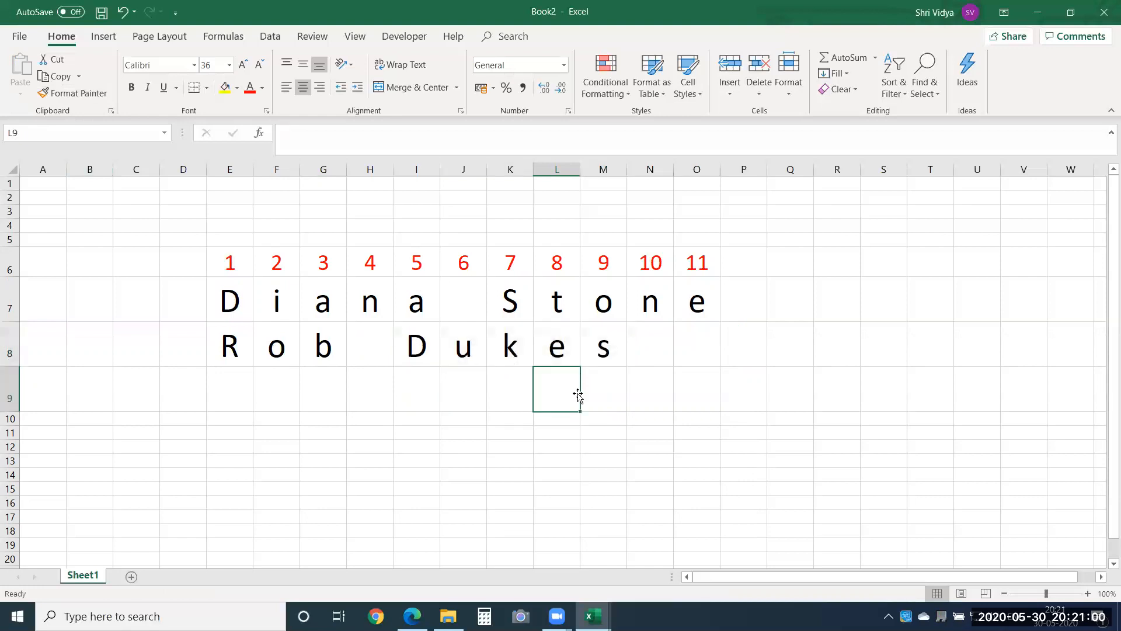
Step: Switch to the Text Formulas workbook and open the character count in D8's RIGHT formula for editing
key("alt+Tab")
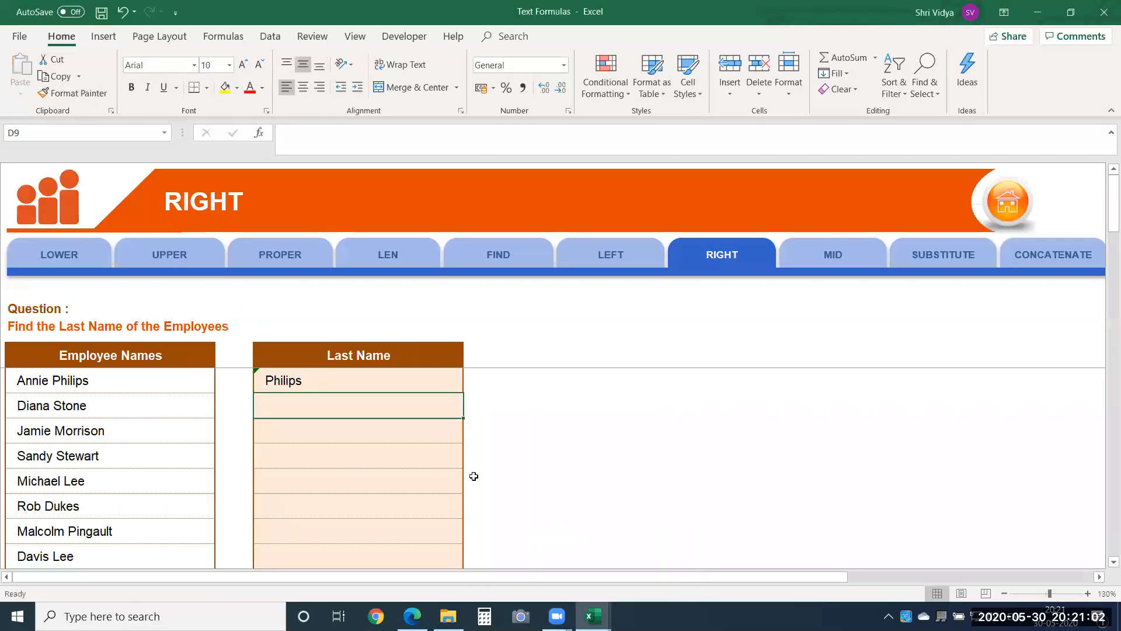
double_click(351, 380)
left_click_drag(343, 380, 335, 380)
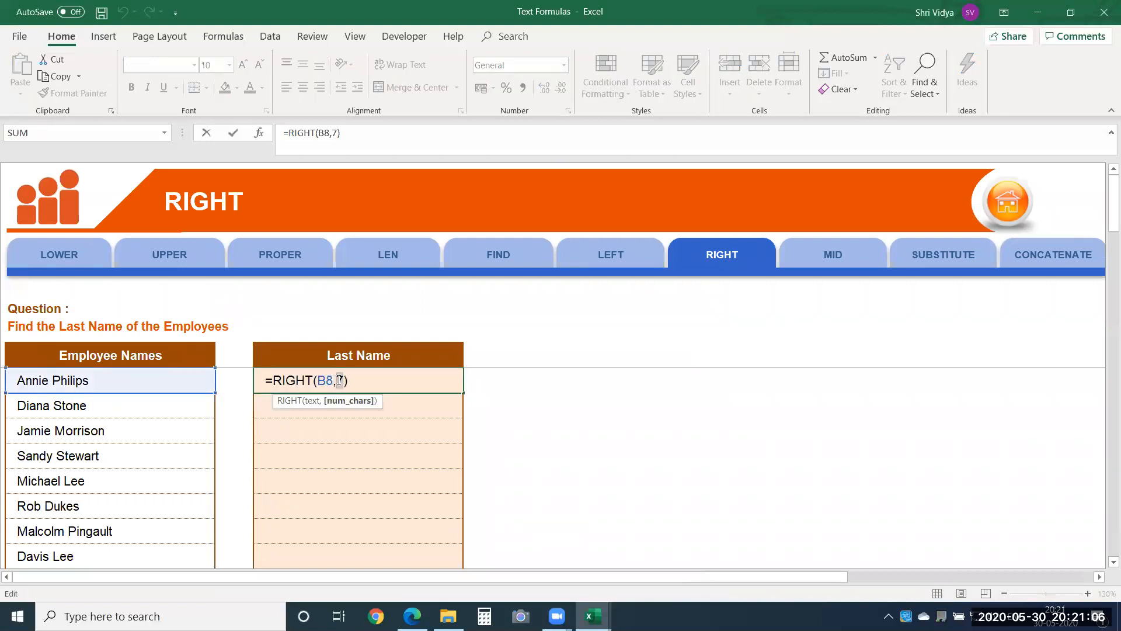
type("Fin")
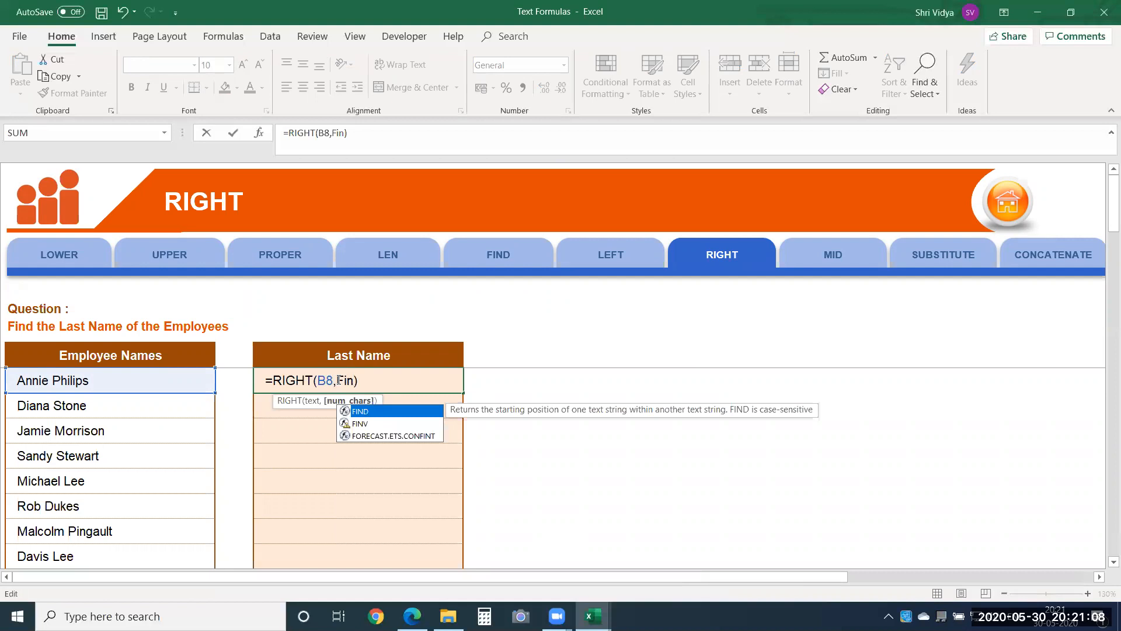
key("BackSpace")
key("BackSpace")
key("BackSpace")
Step: Replace the fixed character count in D8 so the formula reads =RIGHT(B8,LEN(B8)-FIND(" ",B8))
type("le")
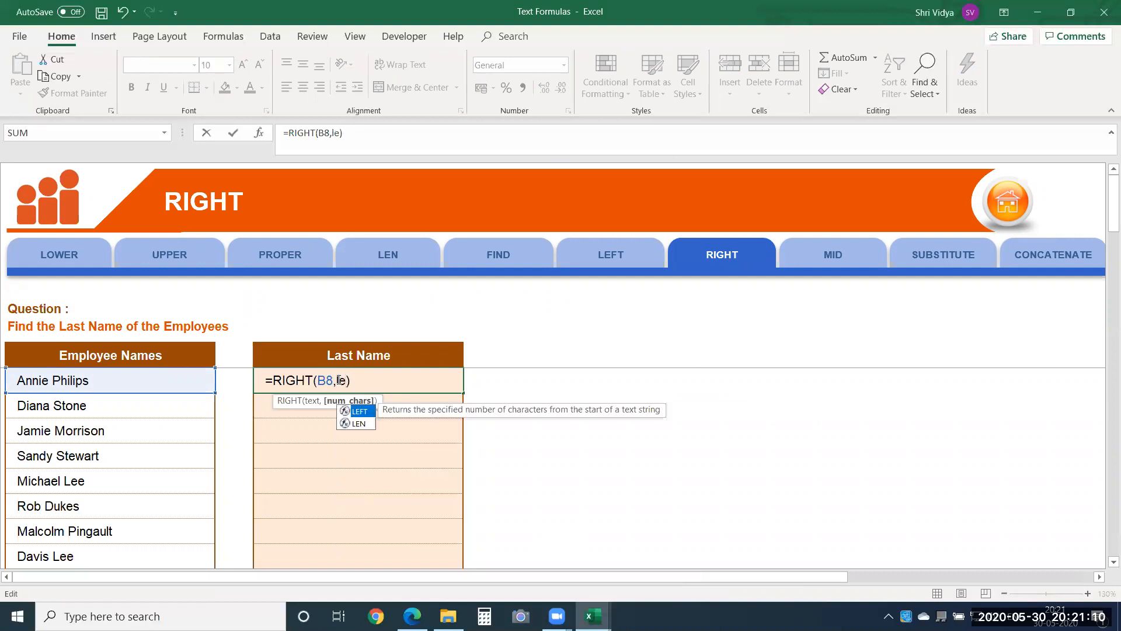
type("n")
key("Tab")
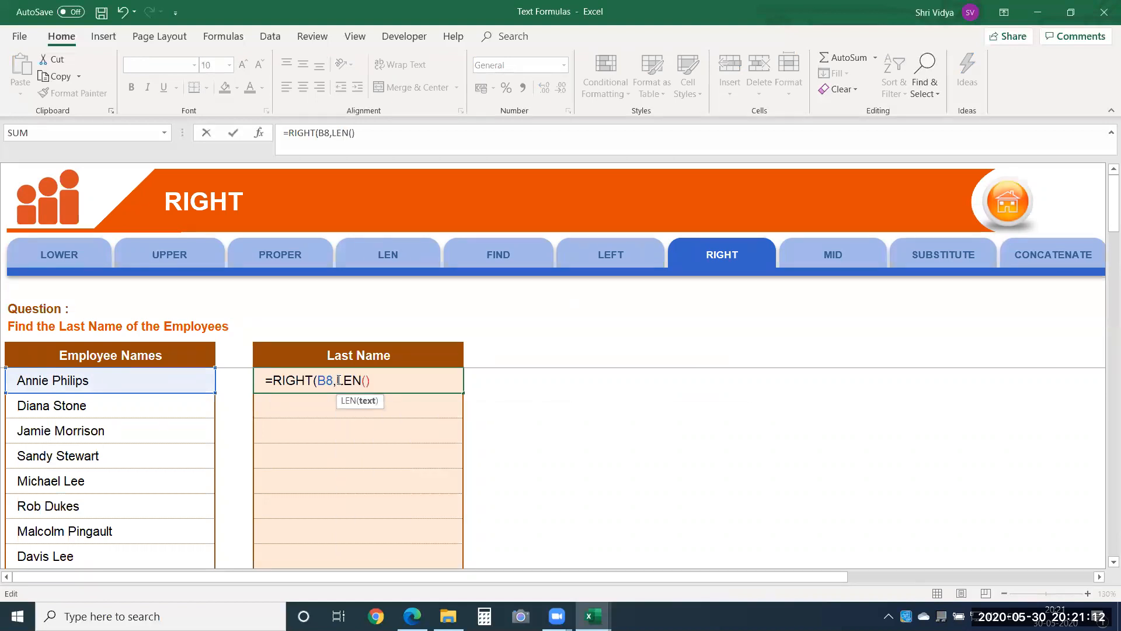
left_click(162, 384)
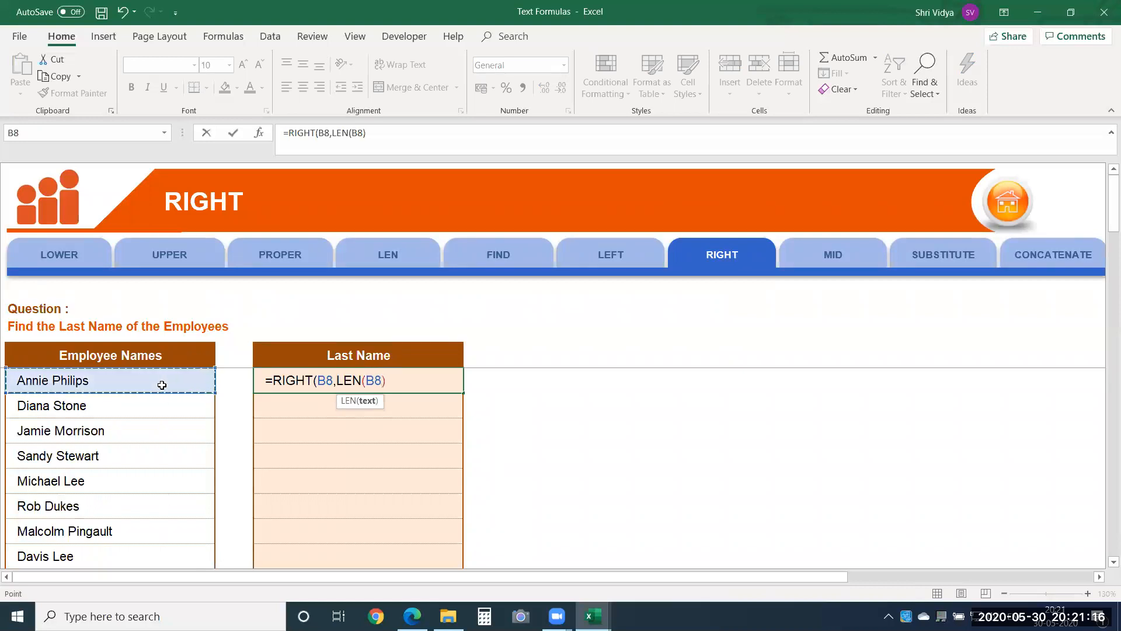
type(")-")
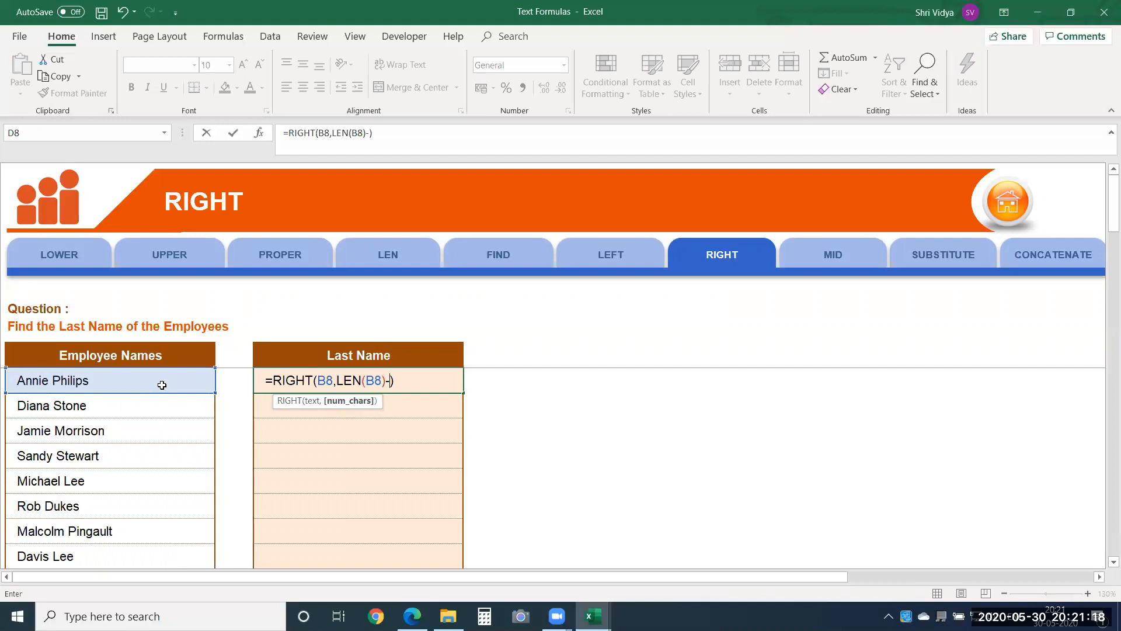
type("find")
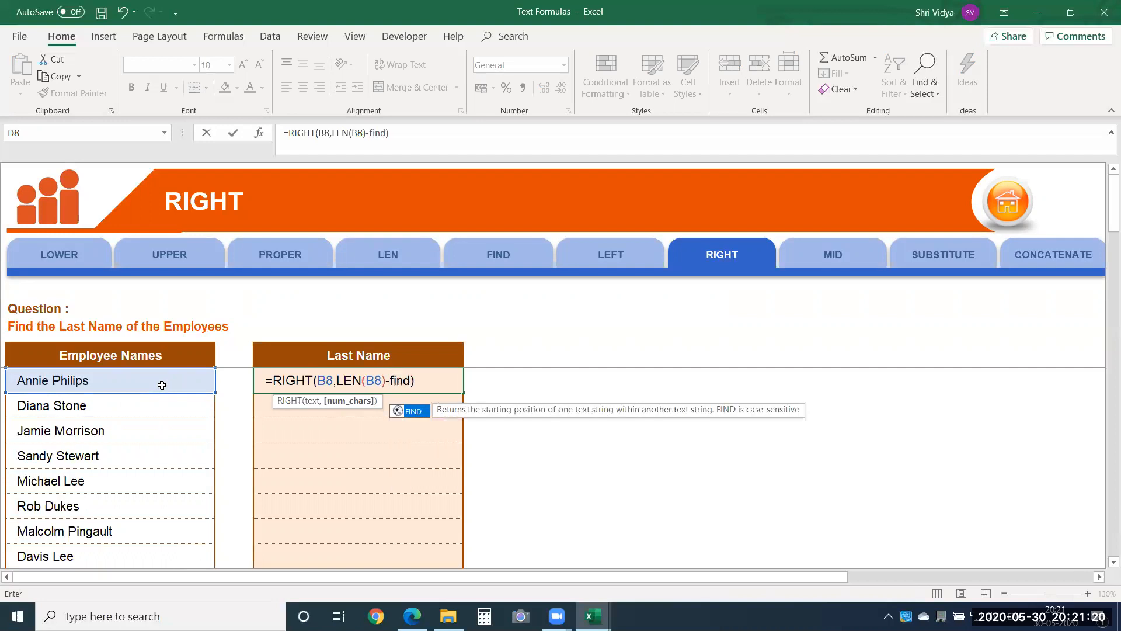
key("Tab")
type("\" \",")
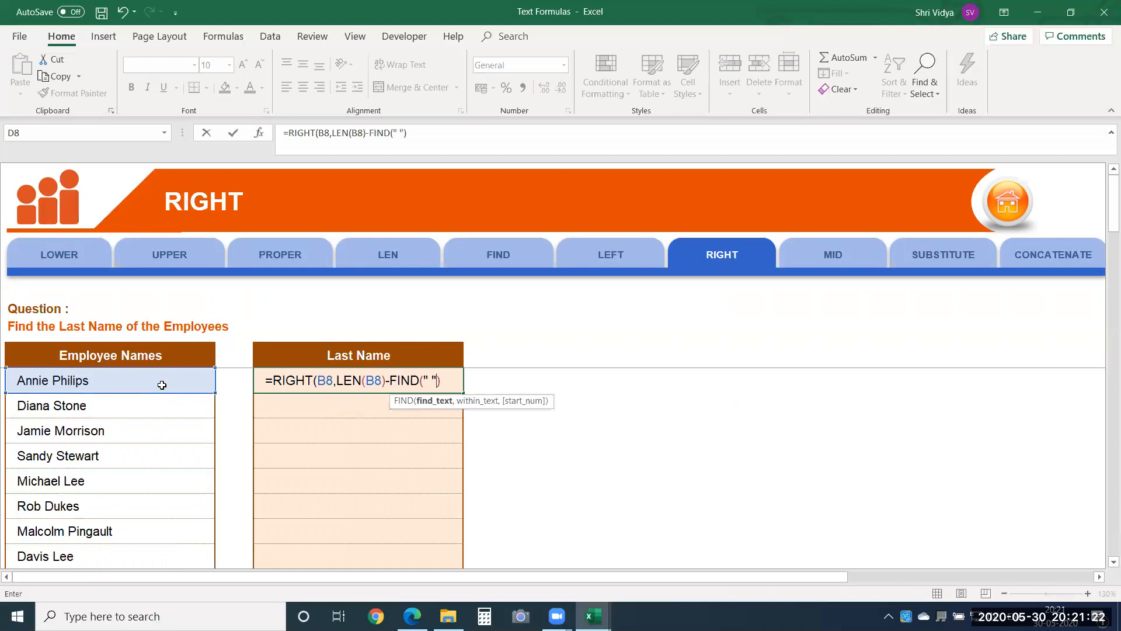
left_click(158, 383)
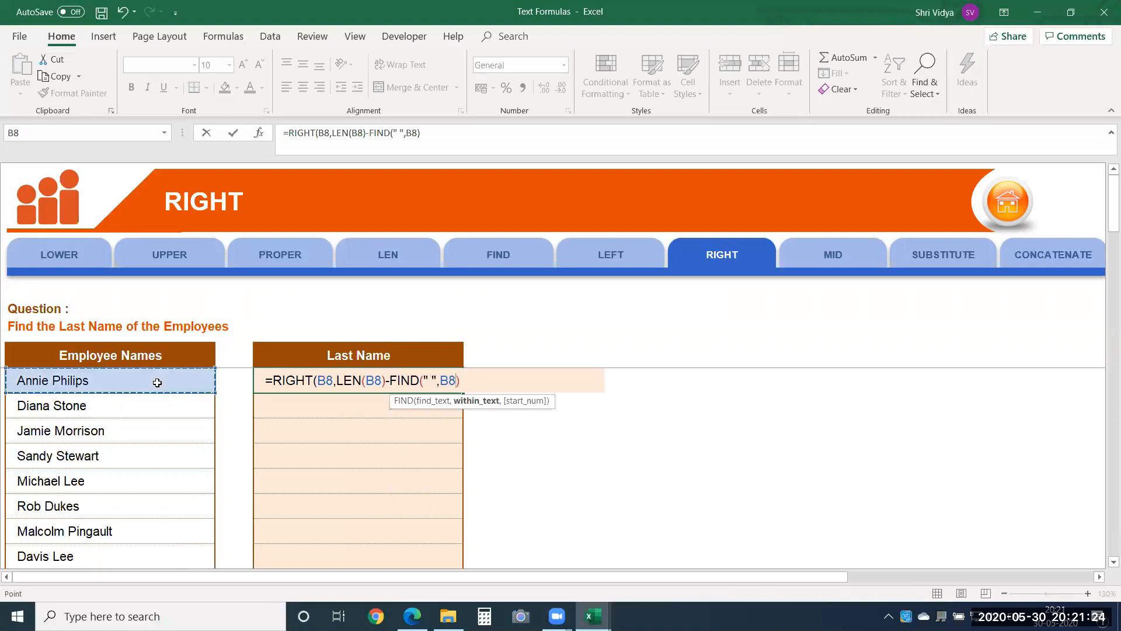
type(")")
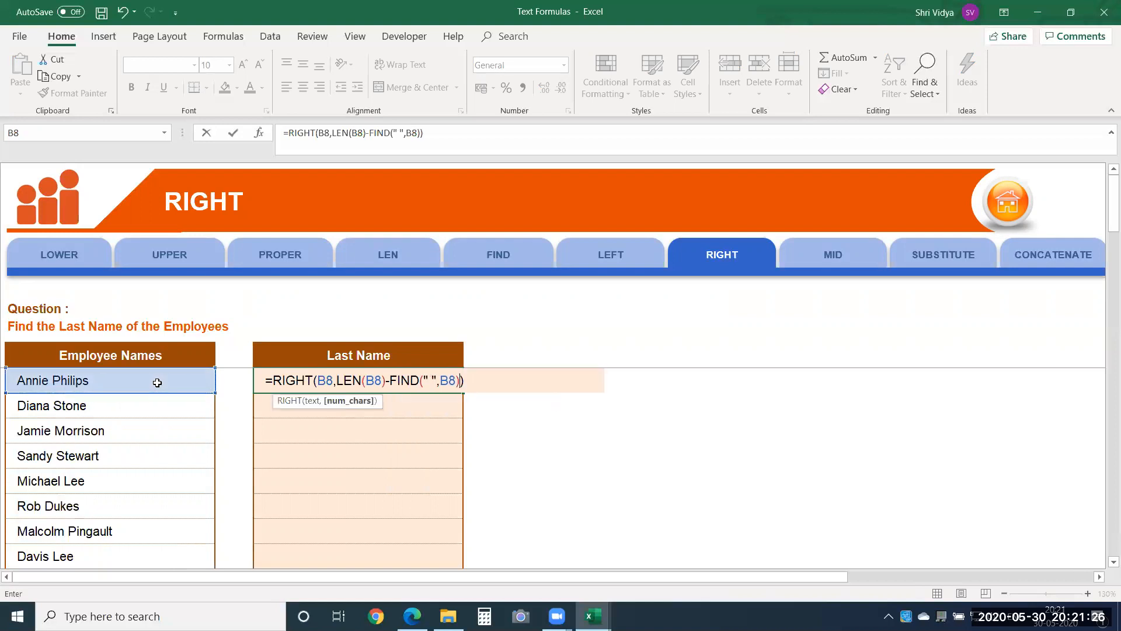
key("Return")
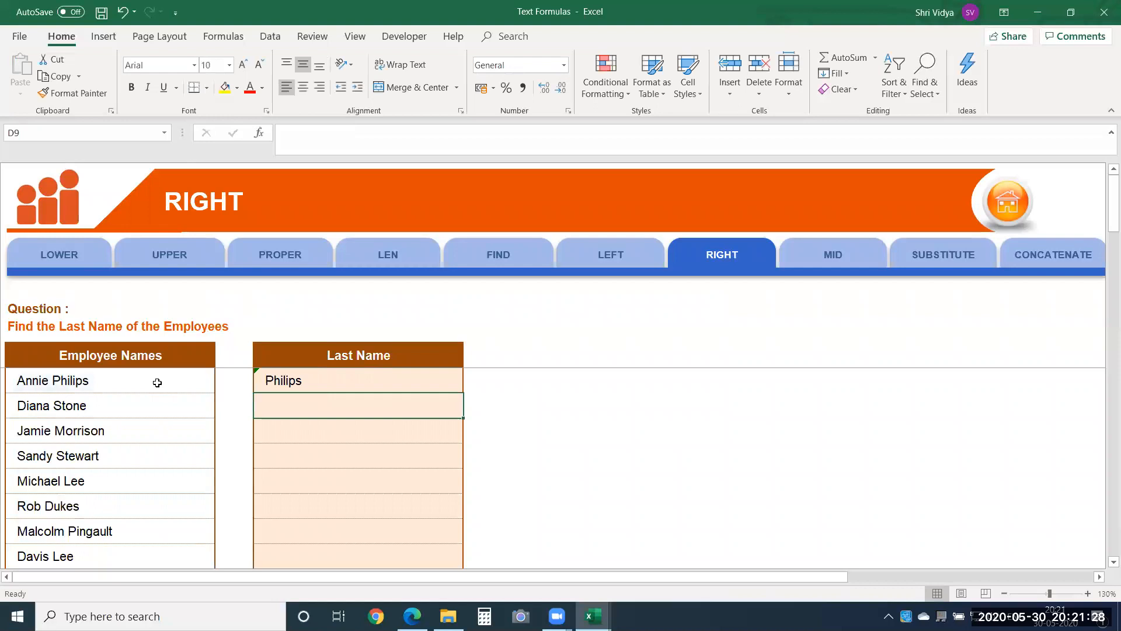
Step: Fill the formula from D8 down the rest of the Last Name column and check the extracted names
key("Up")
key("shift+Down")
key("shift+Down")
key("shift+Down")
key("shift+Down")
key("shift+Down")
key("shift+Down")
key("shift+Down")
key("shift+Down")
key("ctrl+d")
key("Up")
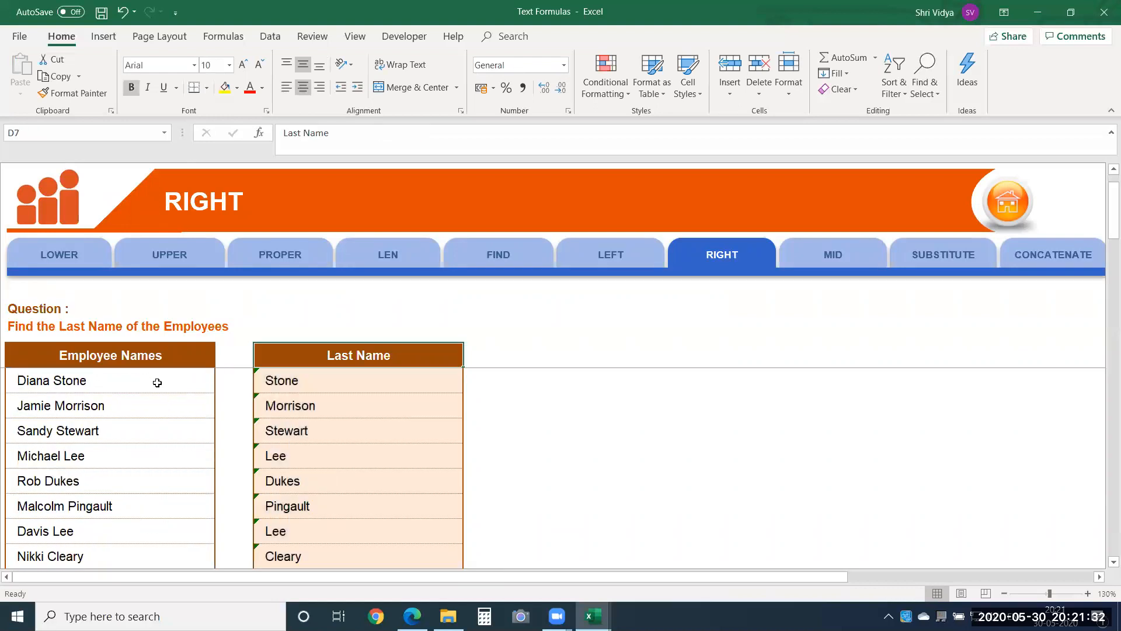
key("Down")
key("Down")
key("Down")
key("Down")
key("Down")
key("Down")
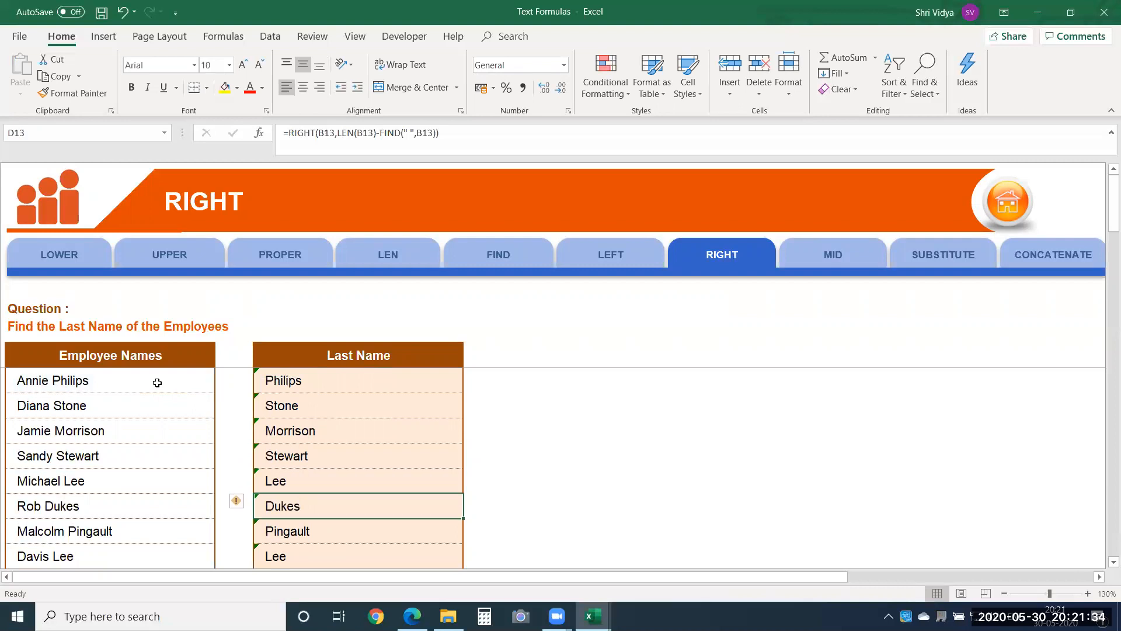